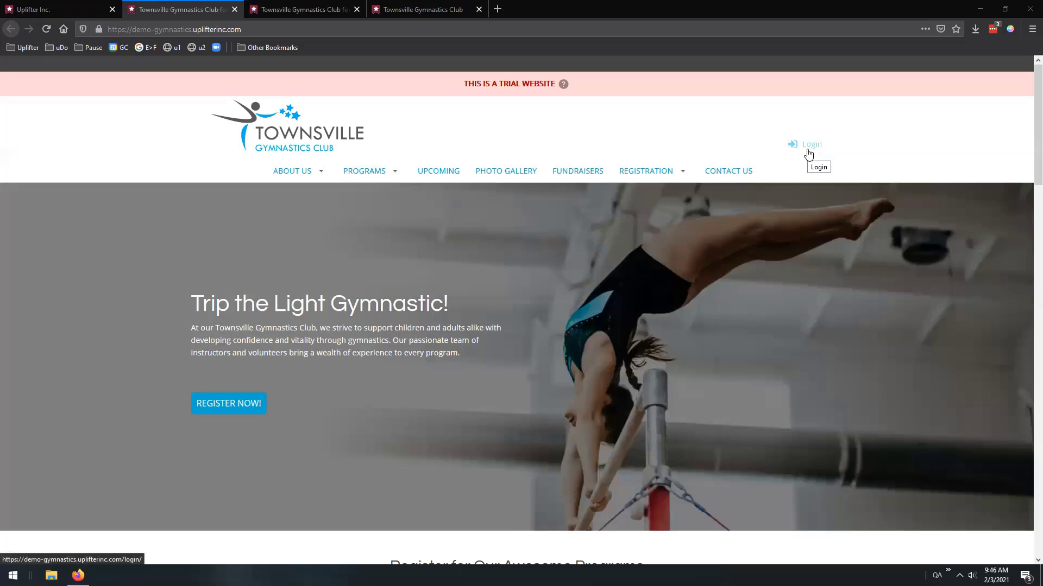
Review the fields and communication preferences of the first-time registration form, and return to the existing-account login form
key(ctrl+Tab)
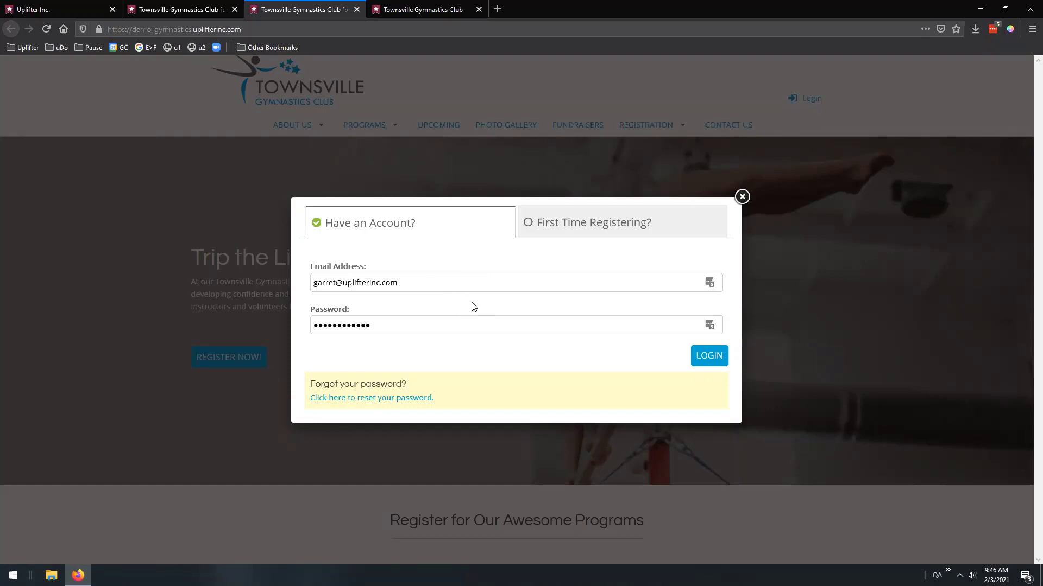
click(574, 231)
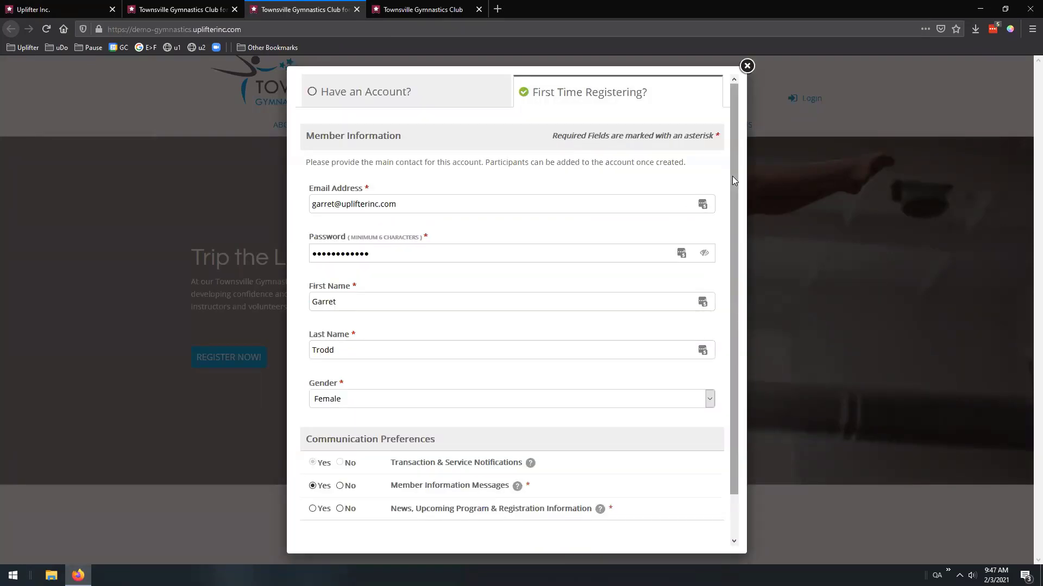
drag(733, 173, 739, 233)
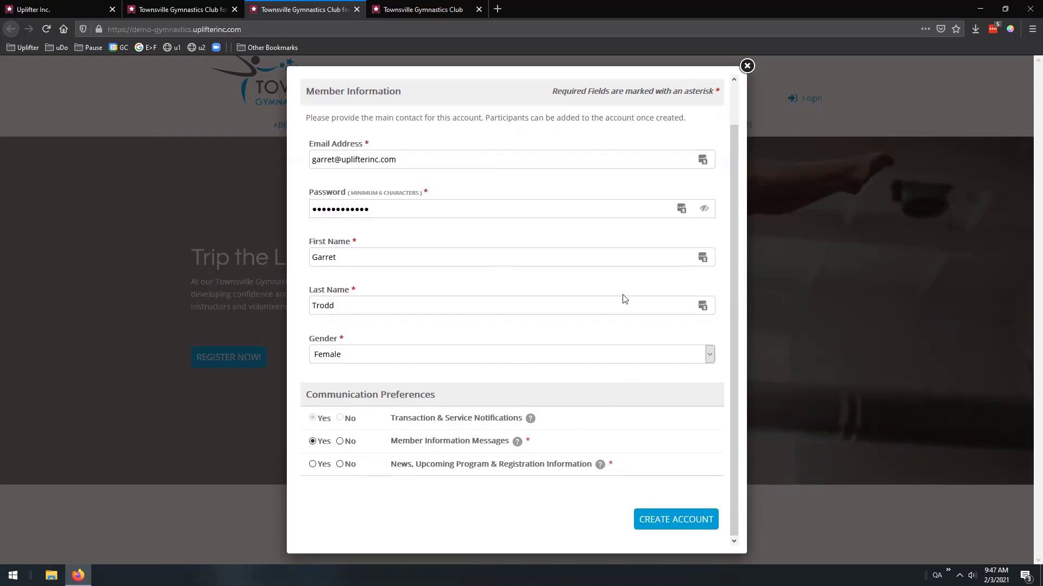
scroll(622, 298, up, 2)
click(451, 101)
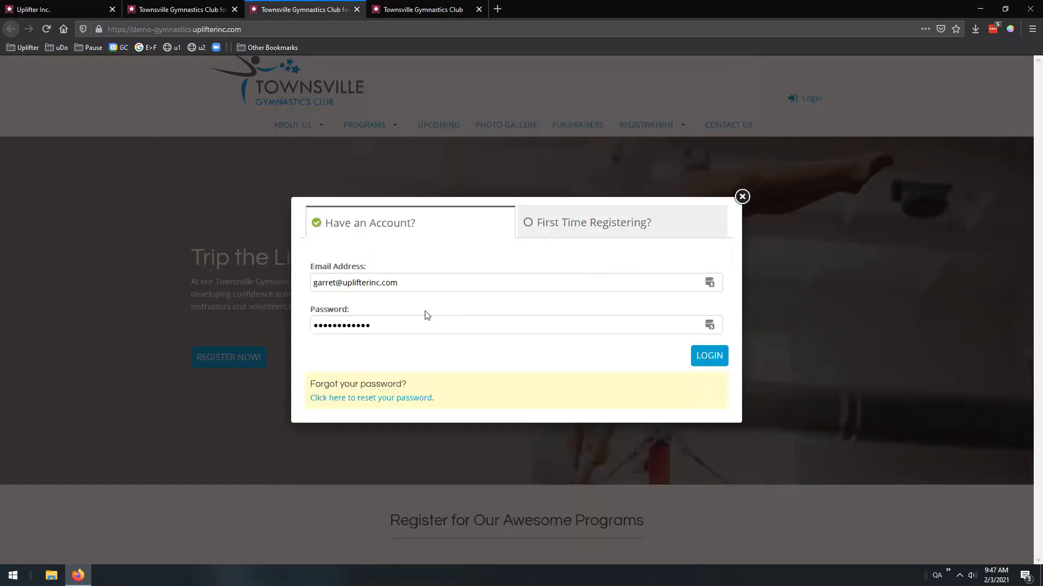
Log in with the existing account, open its My Account page and review the account status section
key(Return)
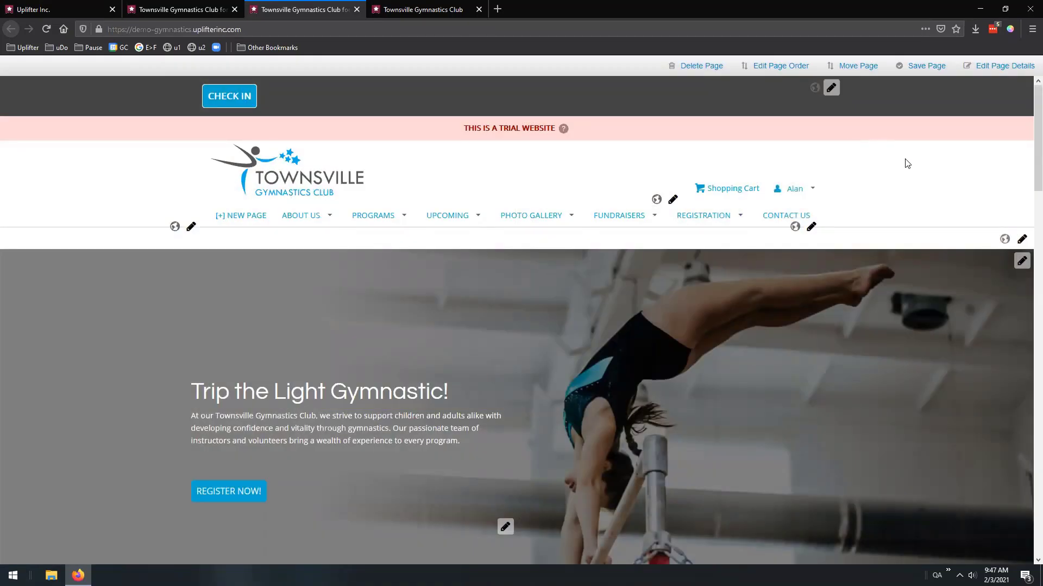
click(797, 187)
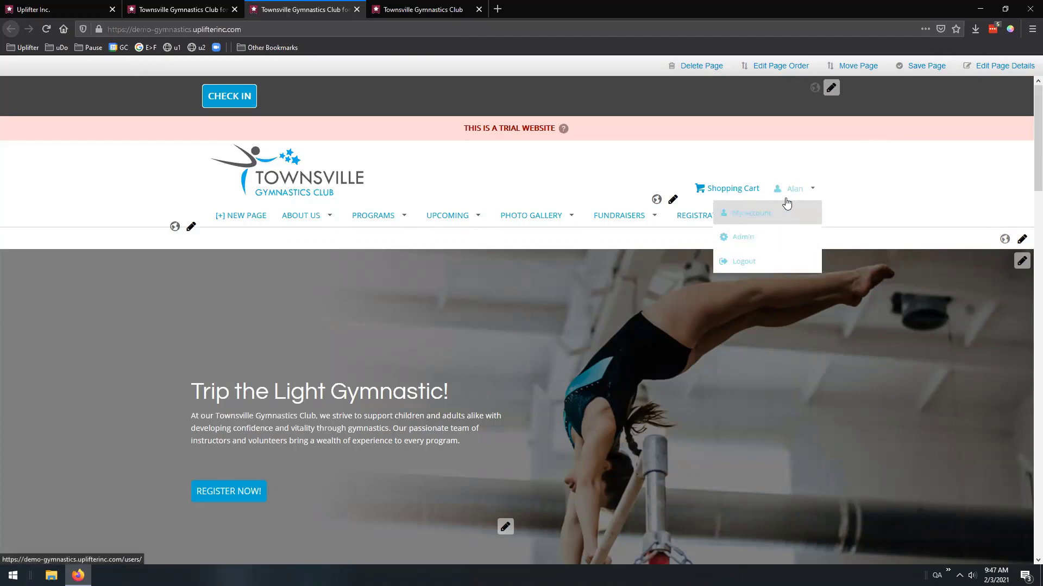
click(751, 219)
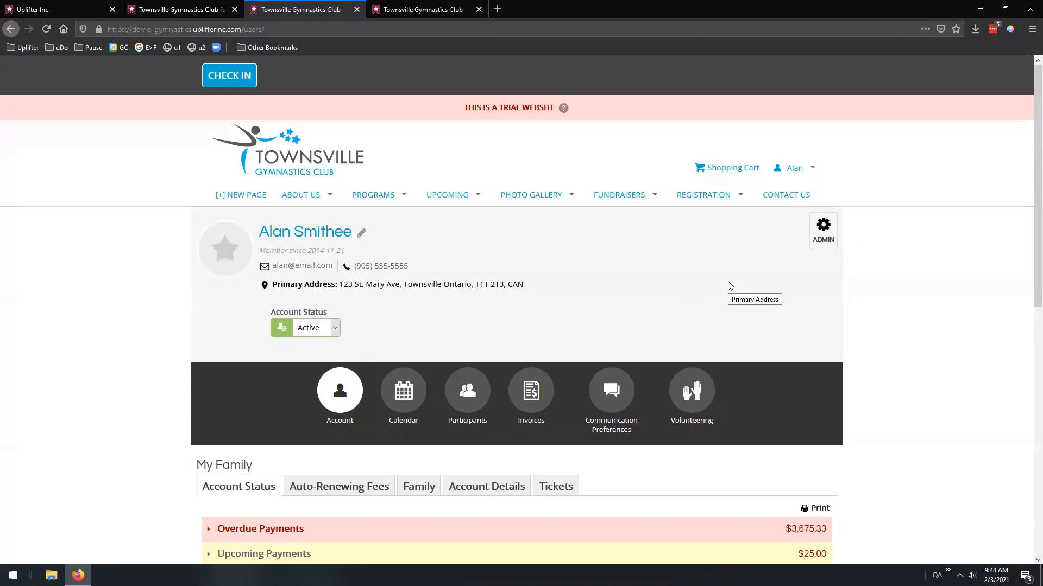
scroll(607, 286, down, 2)
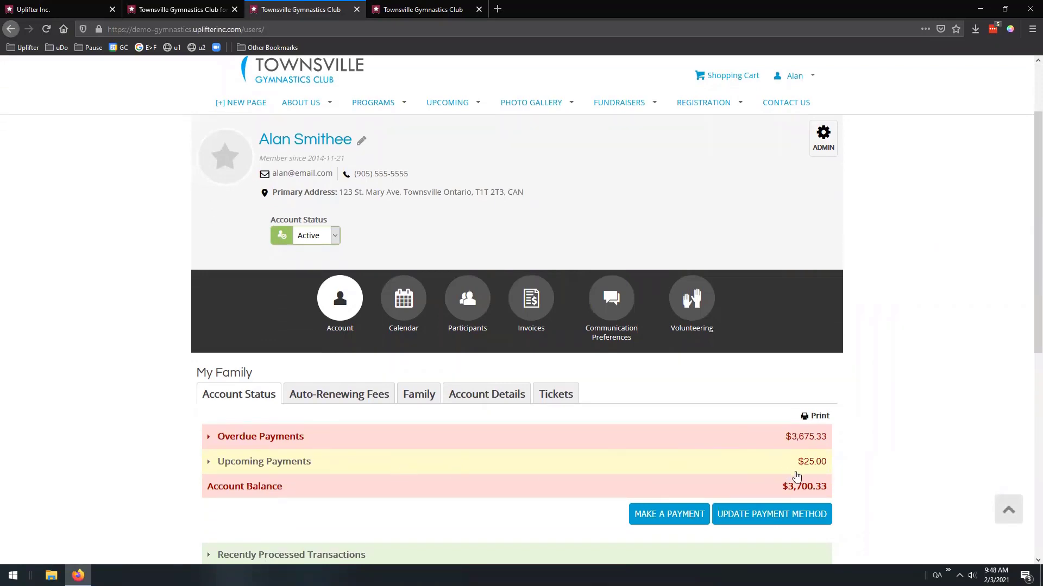
scroll(886, 414, up, 2)
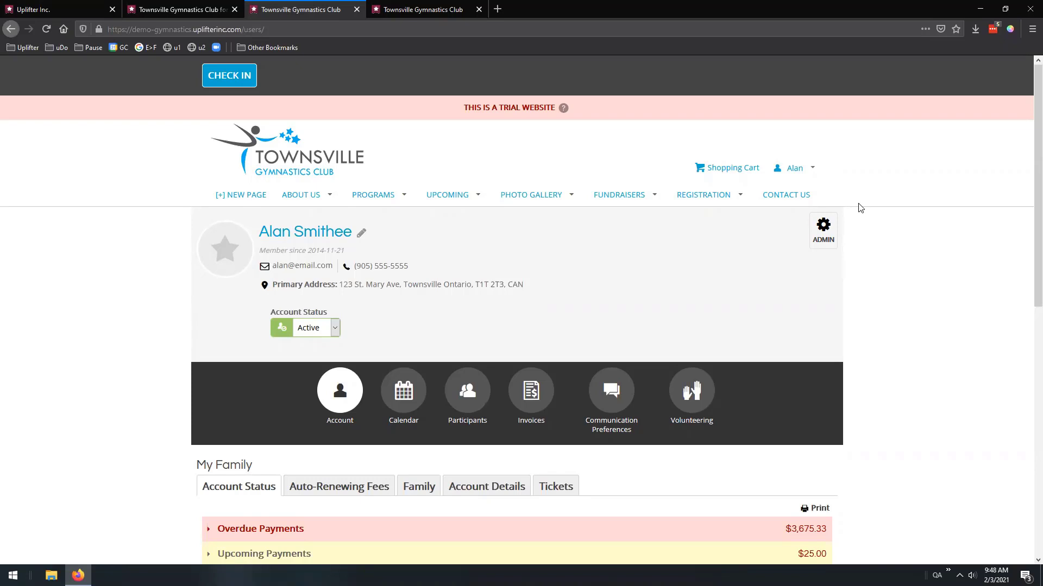
Go to the admin side's Permissions settings and load the Full Admin Access group
click(813, 170)
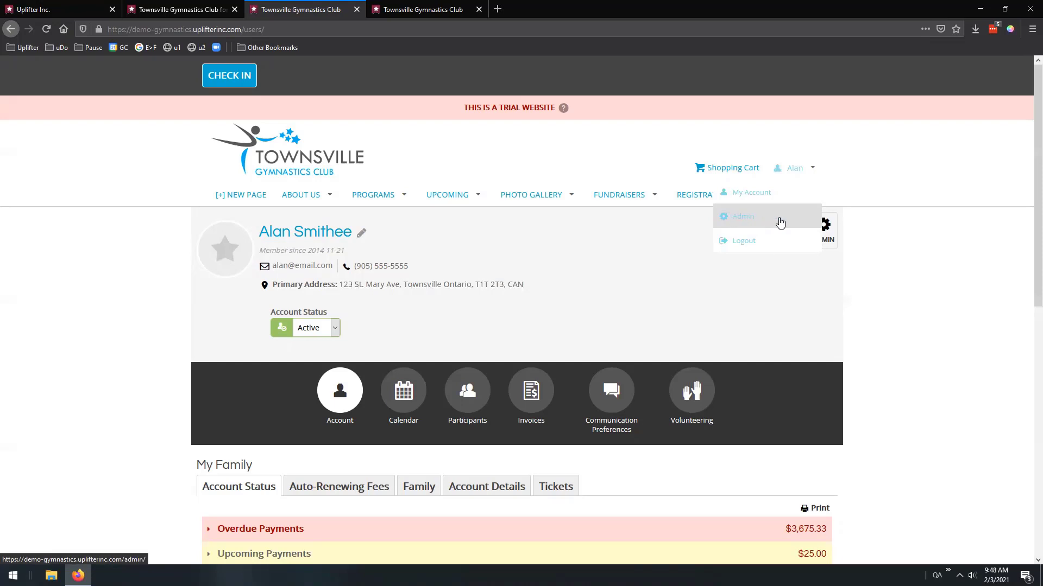
click(824, 233)
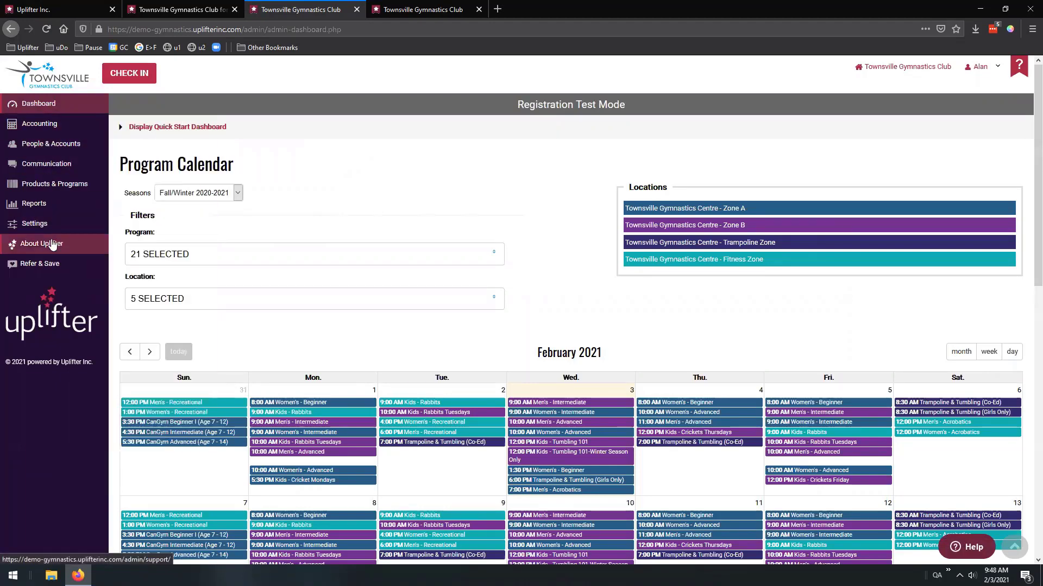
mouse_move(59, 232)
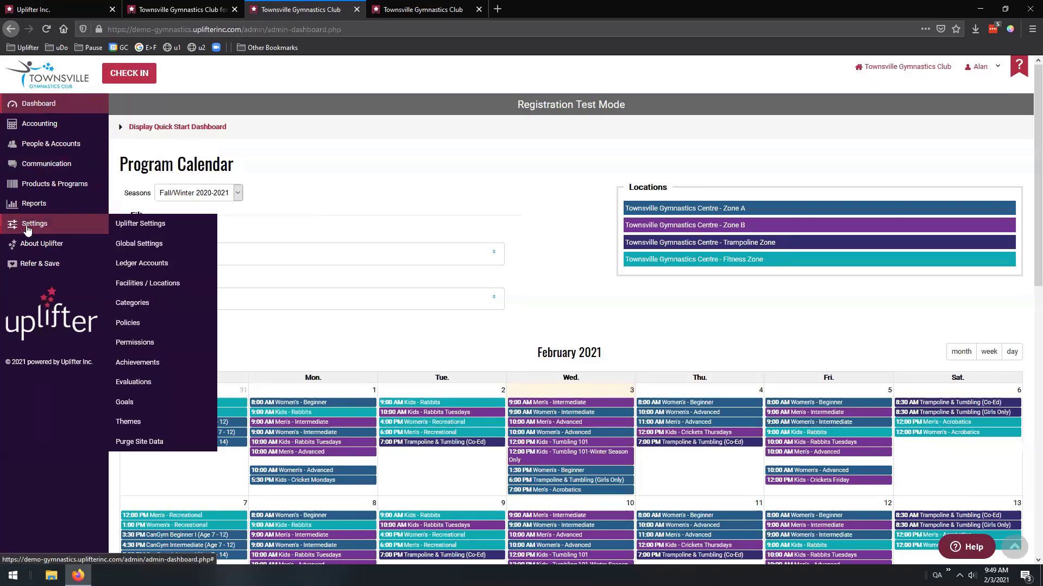
click(129, 346)
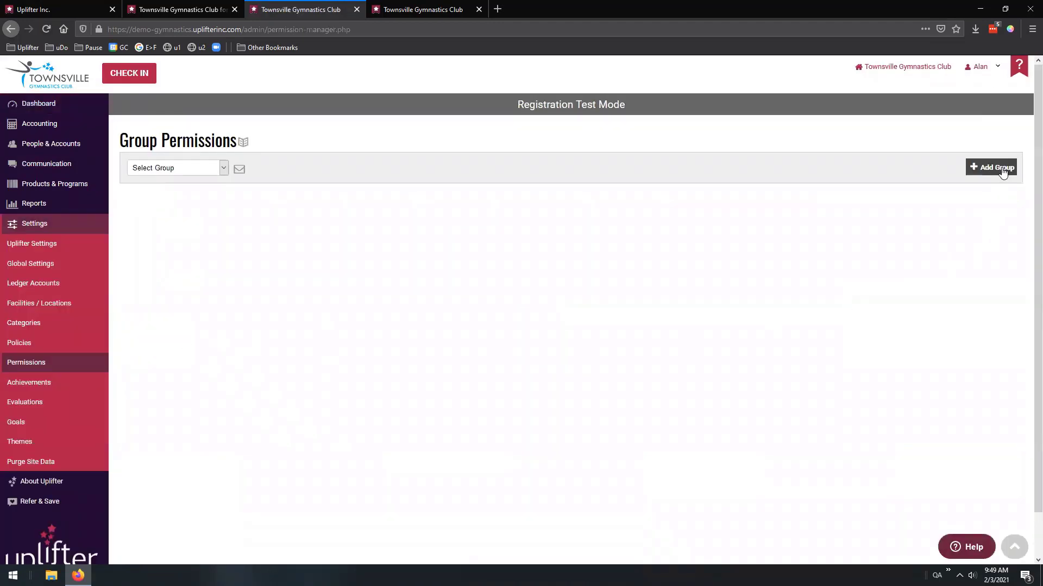
click(216, 172)
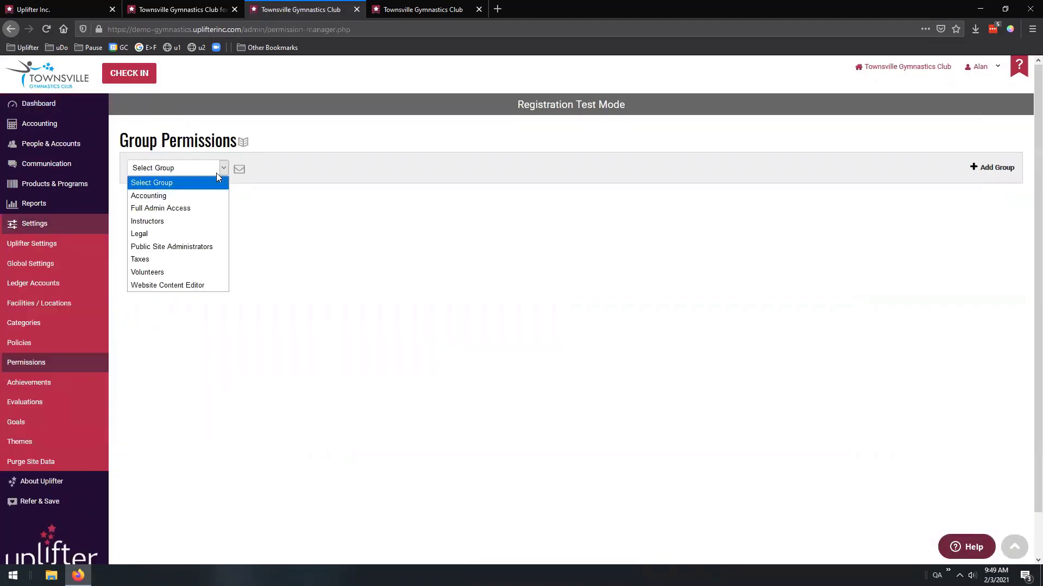
click(207, 210)
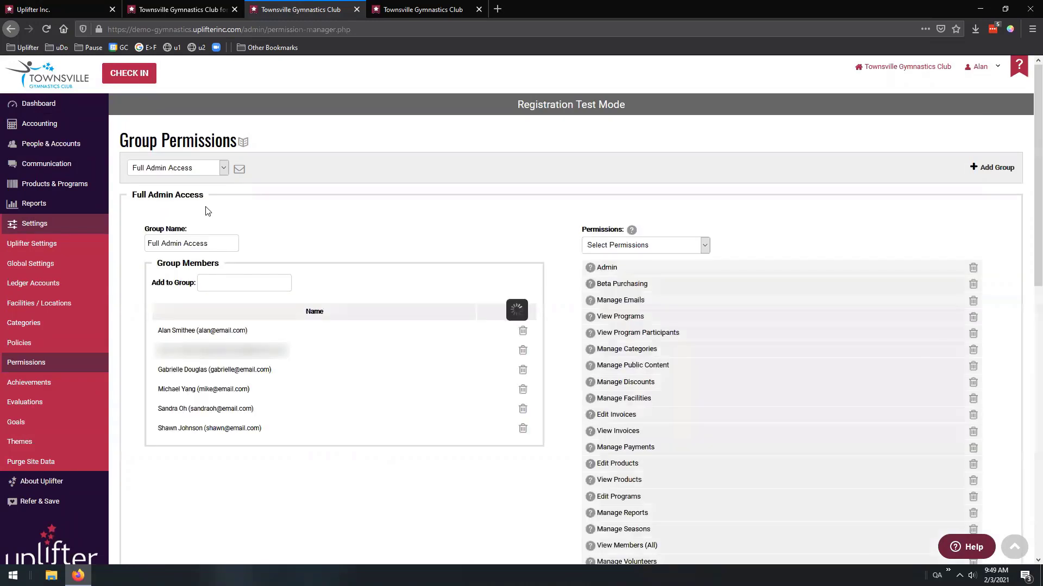
Search for a member by first name, add them to the Full Admin Access group, and remove them again
triple_click(215, 245)
click(274, 234)
click(220, 278)
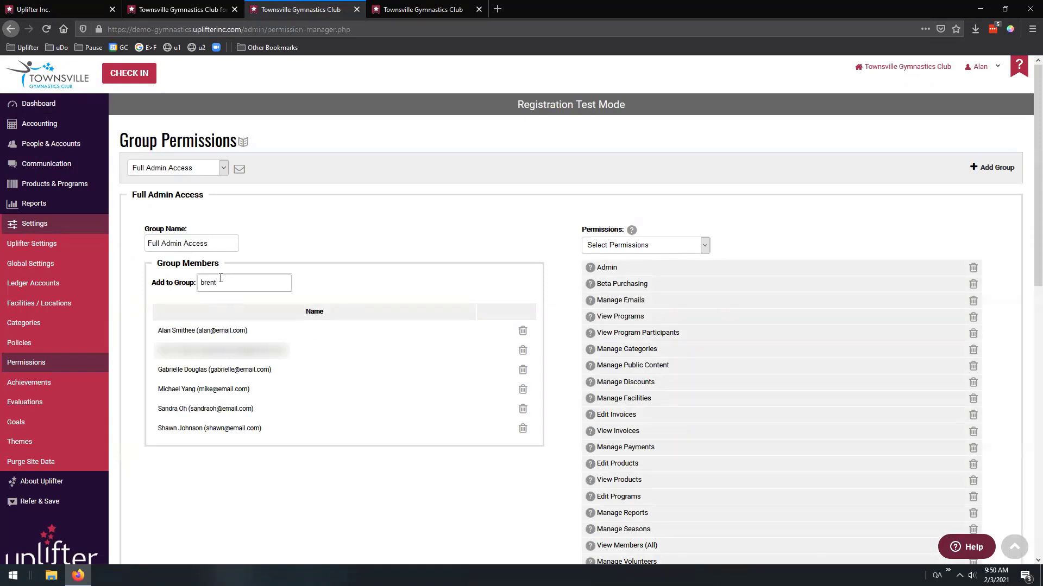
click(223, 301)
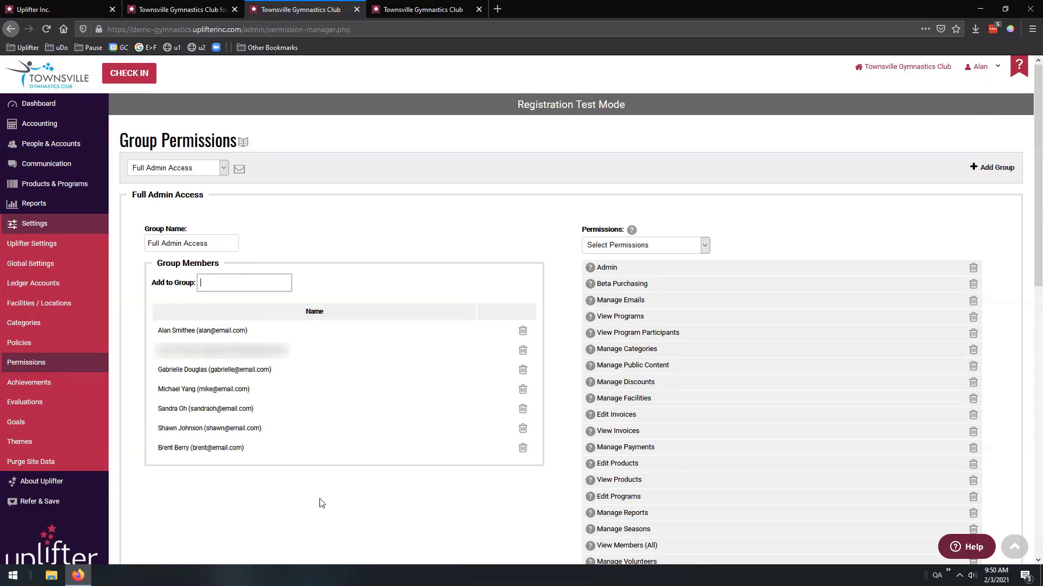
click(522, 449)
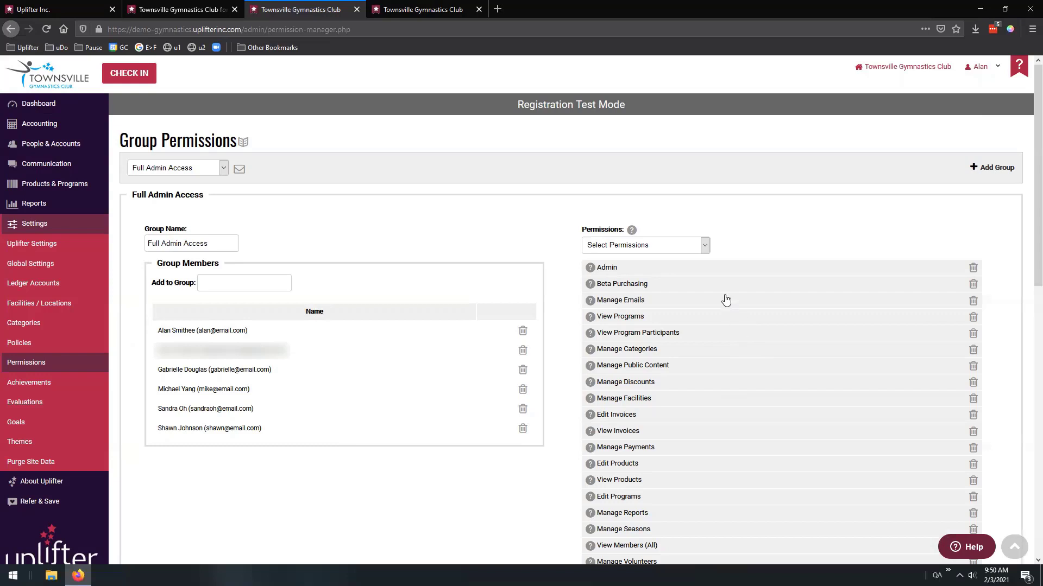
Look through the full list of permissions that can be assigned to the Full Admin Access group
click(696, 249)
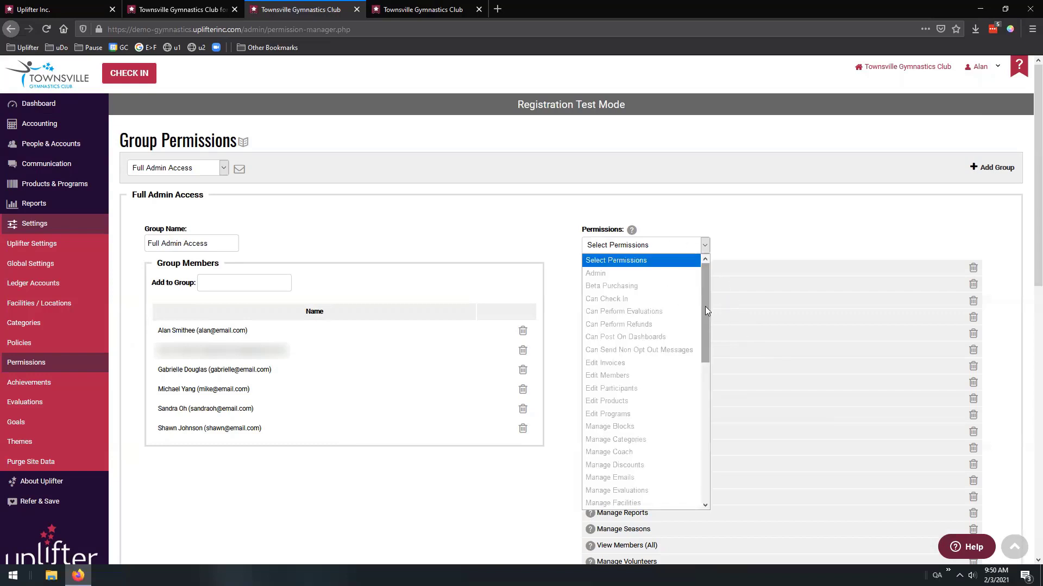
drag(705, 306, 711, 480)
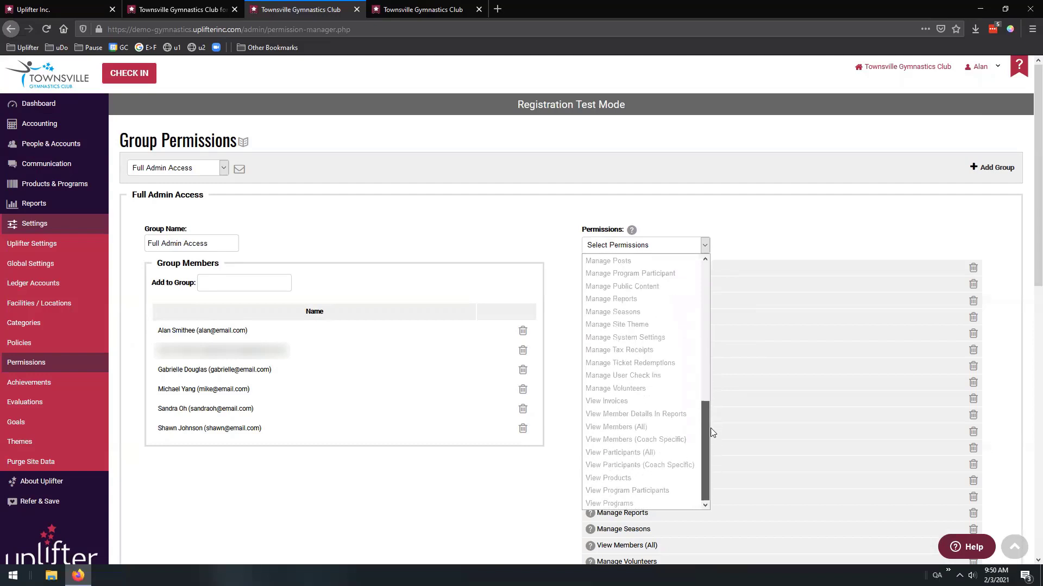
drag(710, 428, 734, 235)
click(737, 237)
Remove the Edit Invoices and Edit Programs permissions from the Full Admin Access group
scroll(755, 220, down, 1)
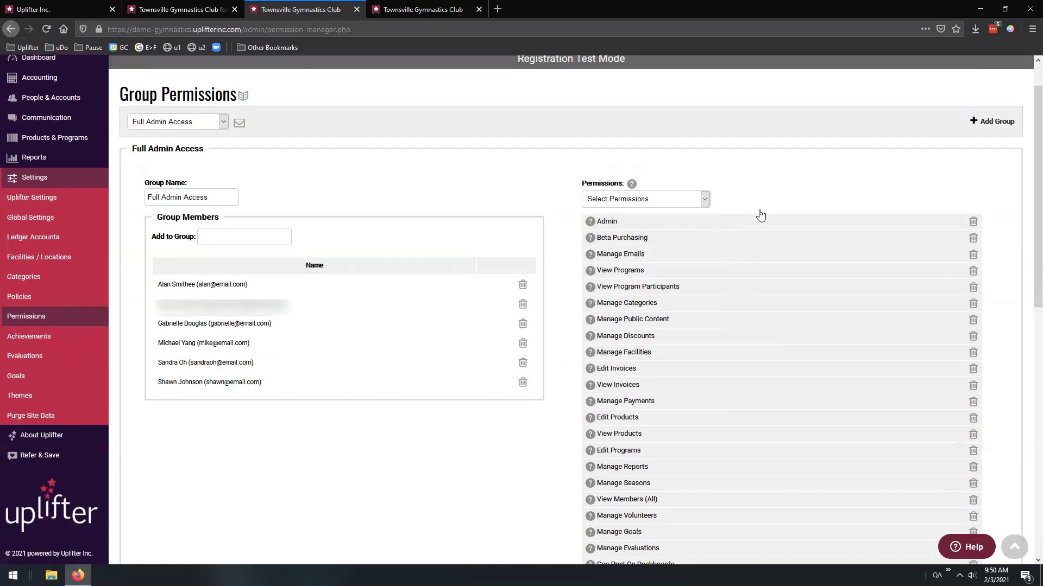
scroll(760, 215, down, 1)
click(973, 323)
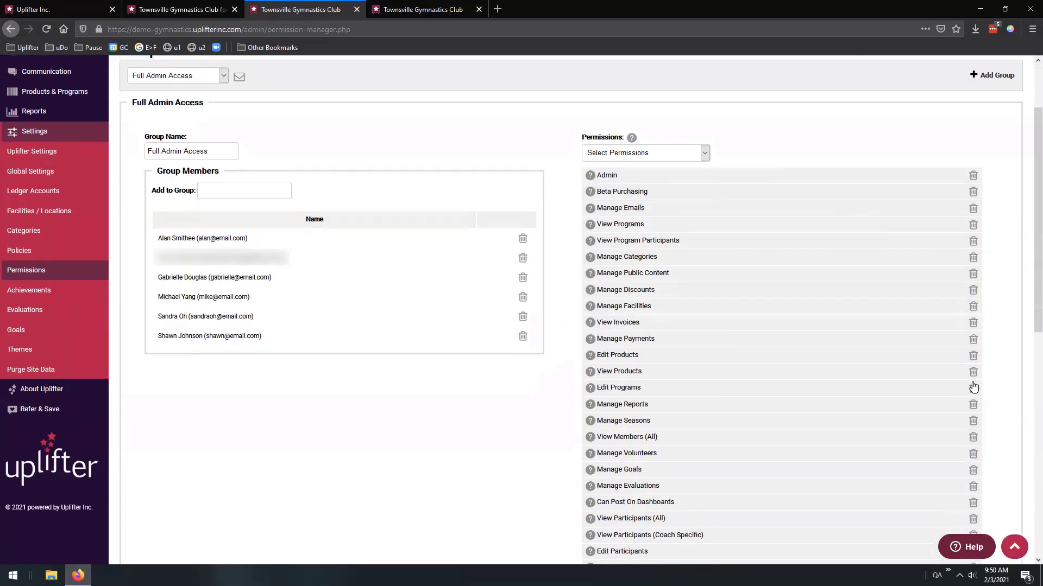
click(973, 387)
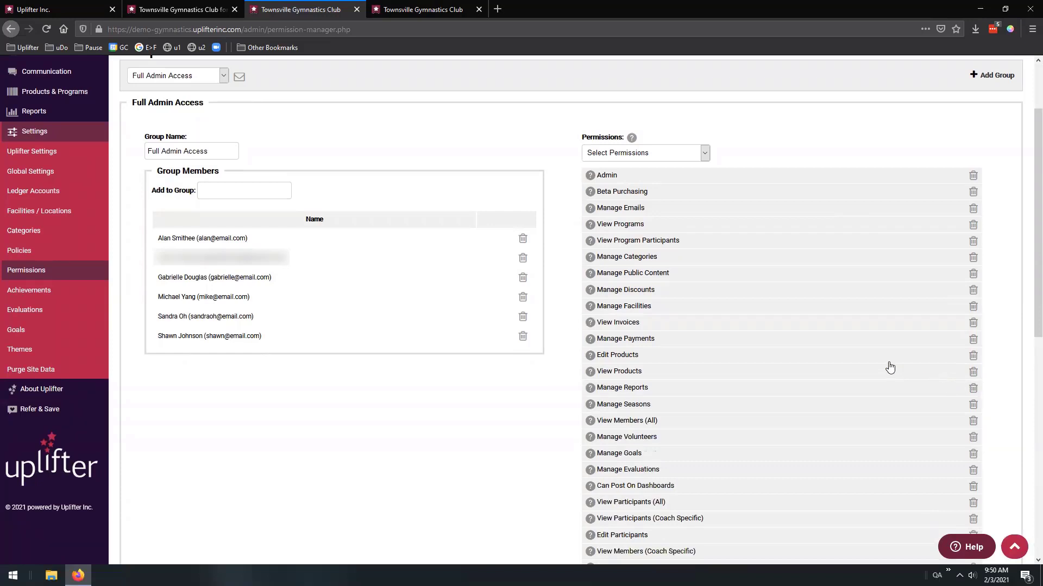
Read the help descriptions of the Manage Discounts and View Invoices permissions, and check the list of available groups
mouse_move(590, 291)
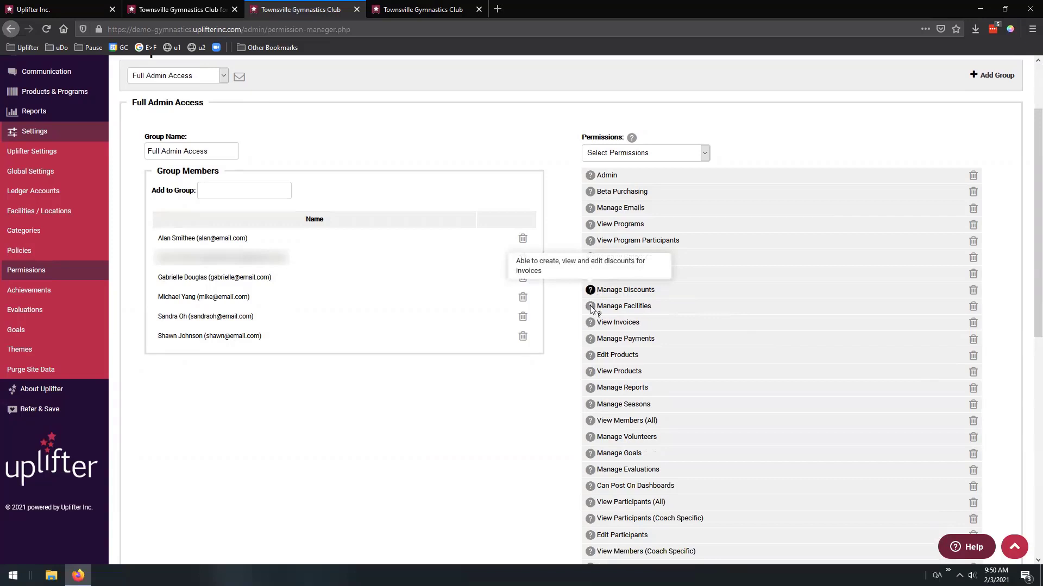
mouse_move(591, 324)
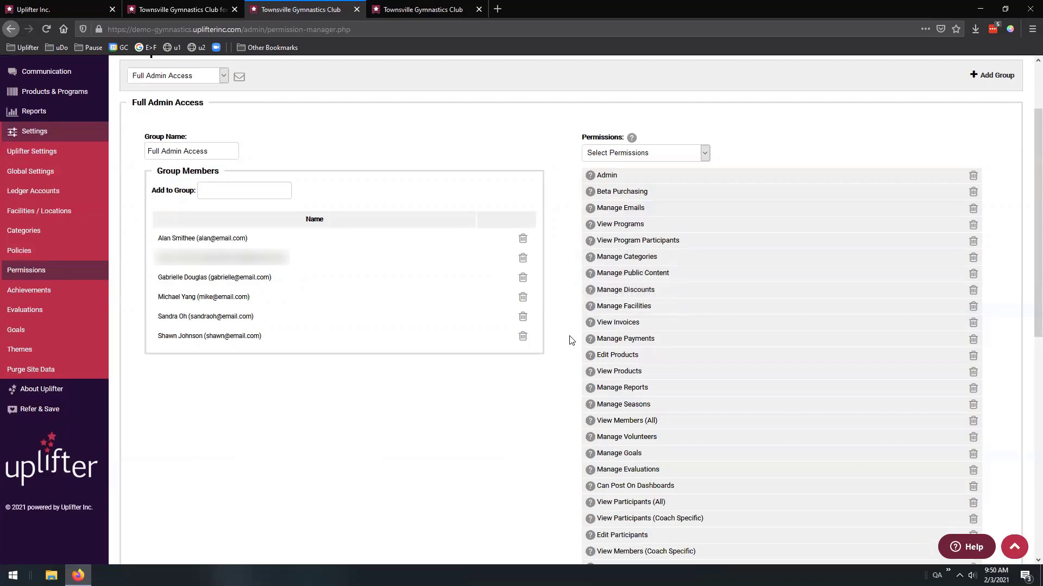
scroll(571, 330, up, 2)
scroll(571, 329, up, 1)
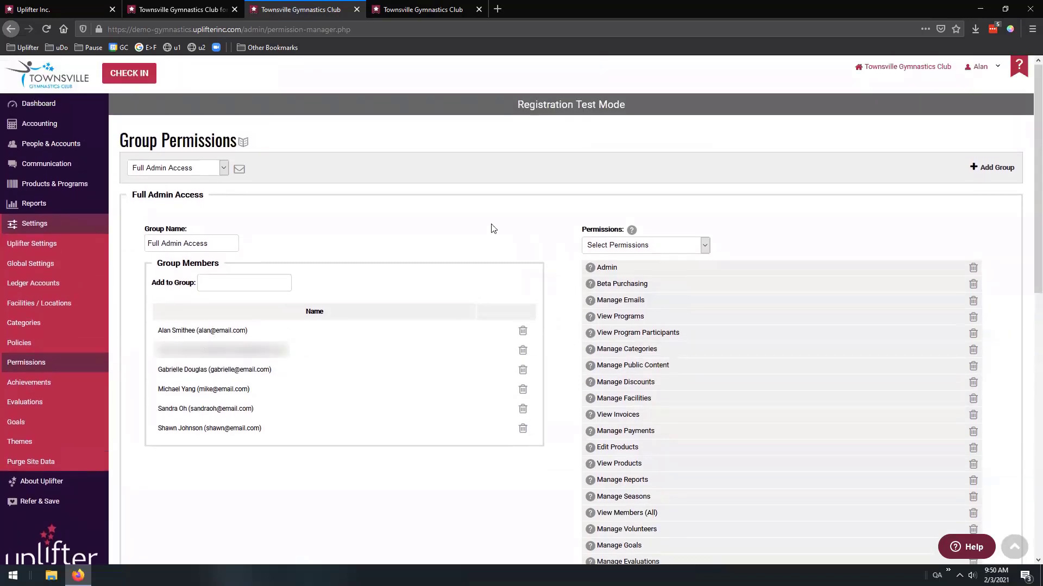
click(220, 168)
click(333, 234)
Open the Permissions help article, go to its Example Groups section and read the Treasurer/Accountant example
click(245, 143)
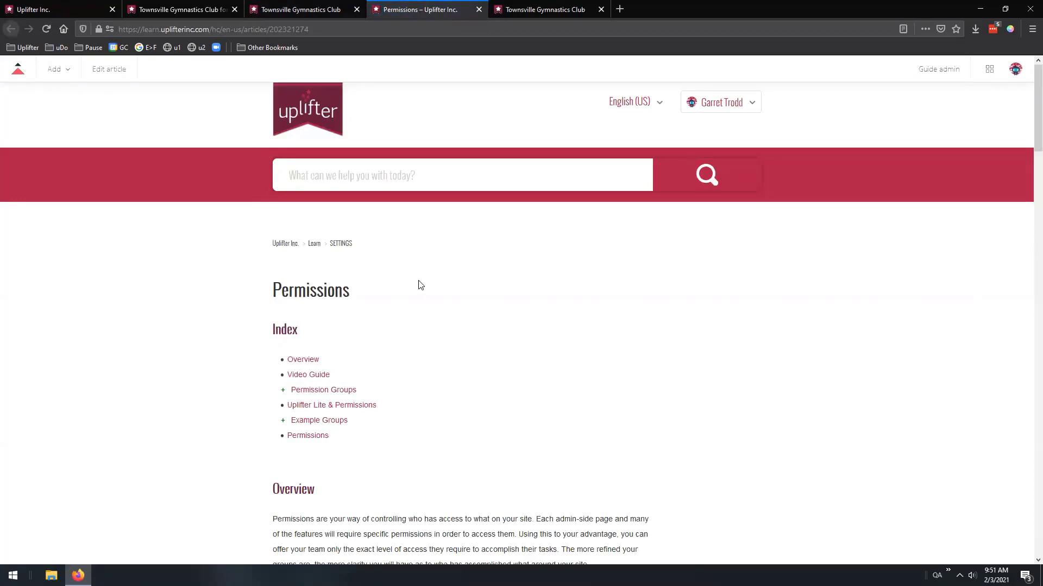
scroll(432, 284, down, 1)
scroll(434, 284, down, 2)
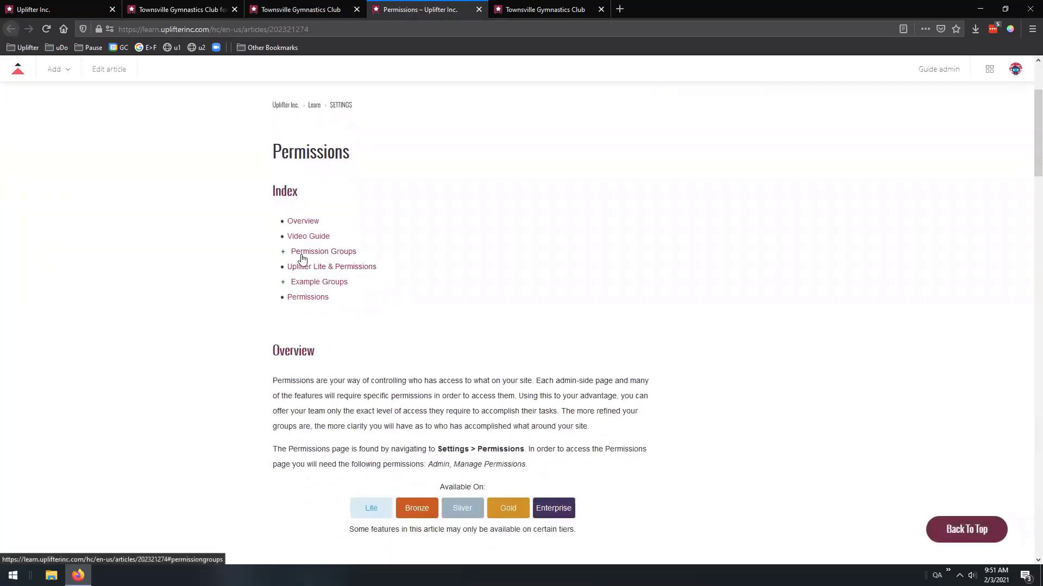
click(303, 283)
click(395, 270)
scroll(428, 275, down, 2)
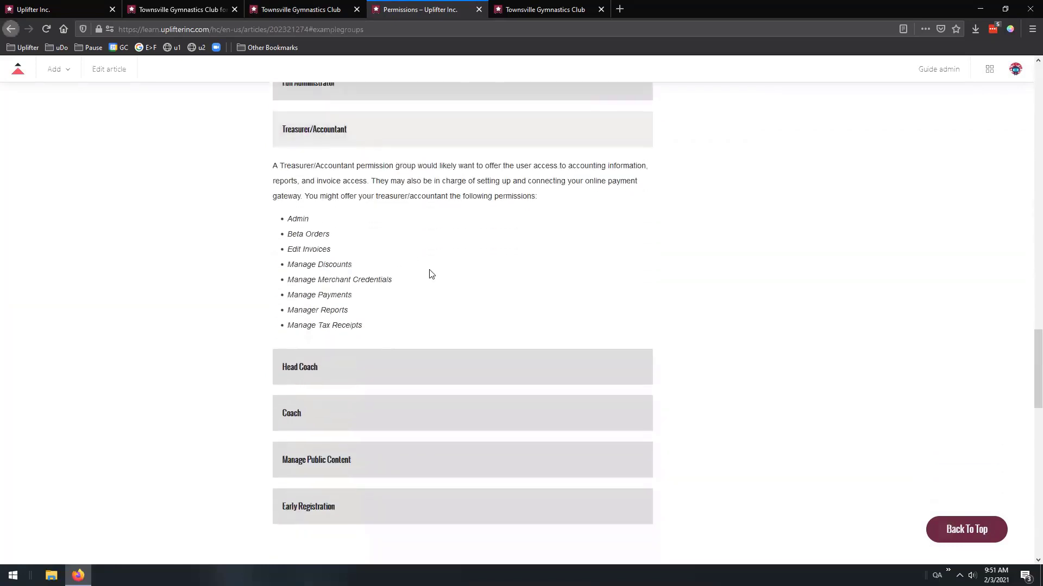
Expand the Head Coach and Coach example groups and read their suggested permissions
click(433, 368)
scroll(429, 347, down, 3)
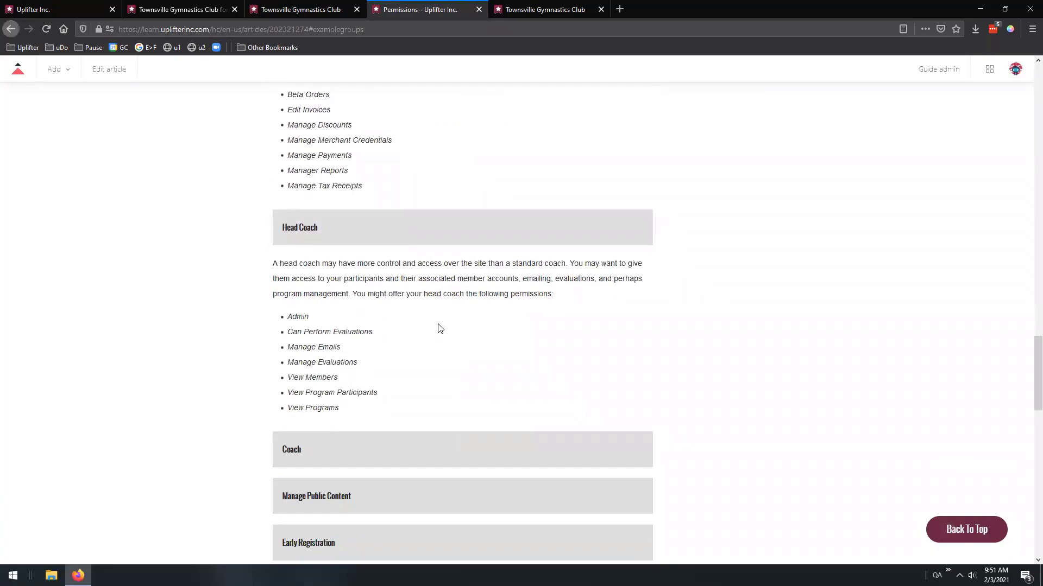
scroll(440, 329, down, 2)
click(461, 347)
scroll(522, 309, down, 4)
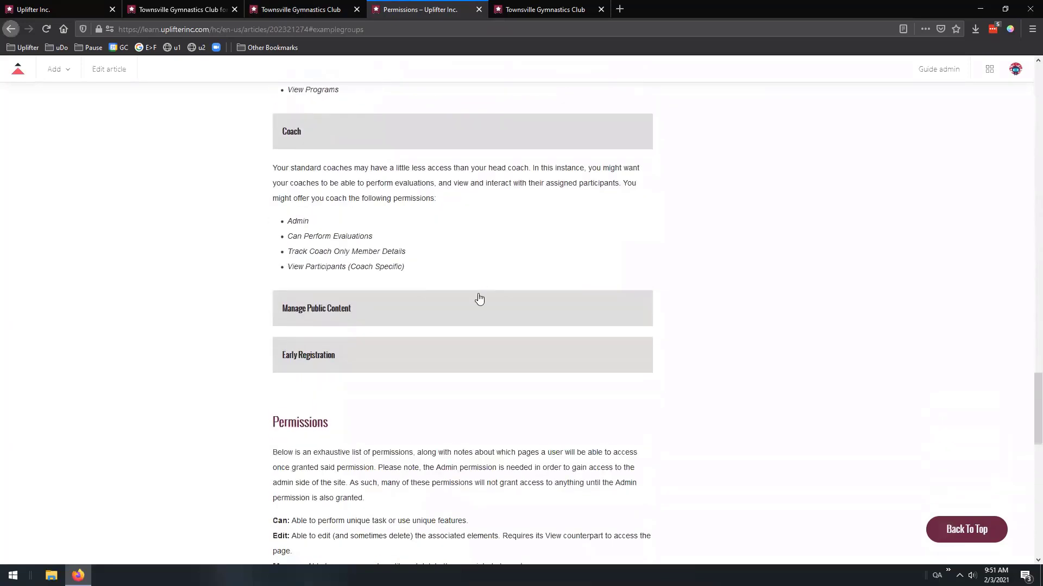
Expand the article's Permissions List and examine which pages the Admin permission gives access to
scroll(479, 298, down, 4)
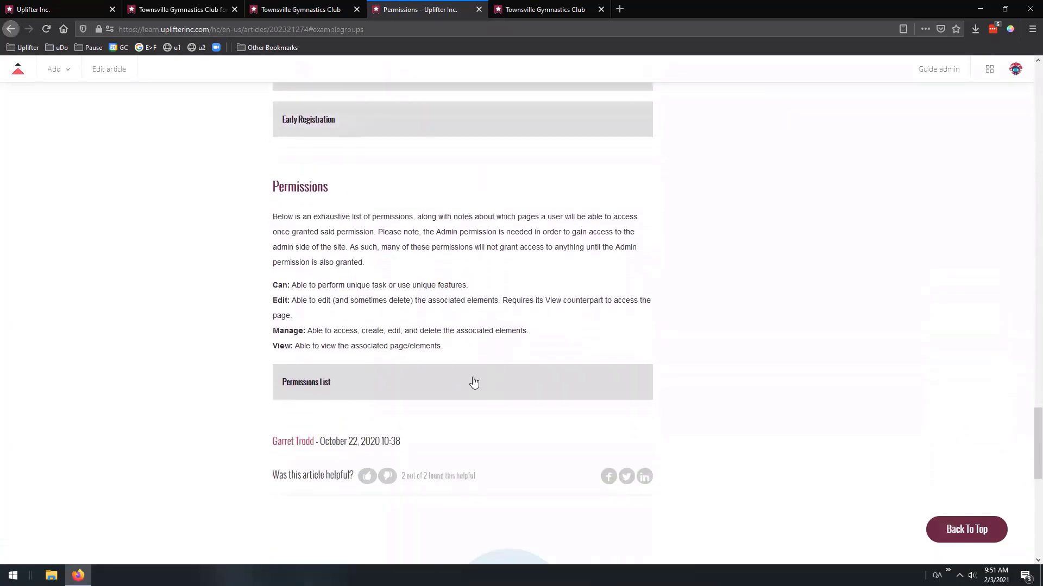
click(473, 382)
scroll(684, 299, down, 3)
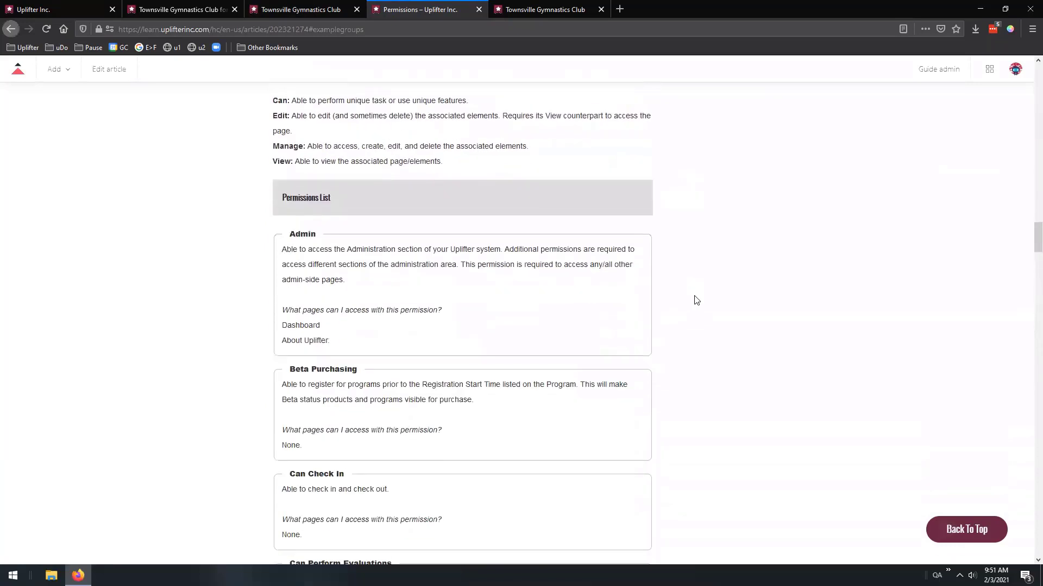
scroll(580, 296, down, 1)
scroll(499, 271, down, 2)
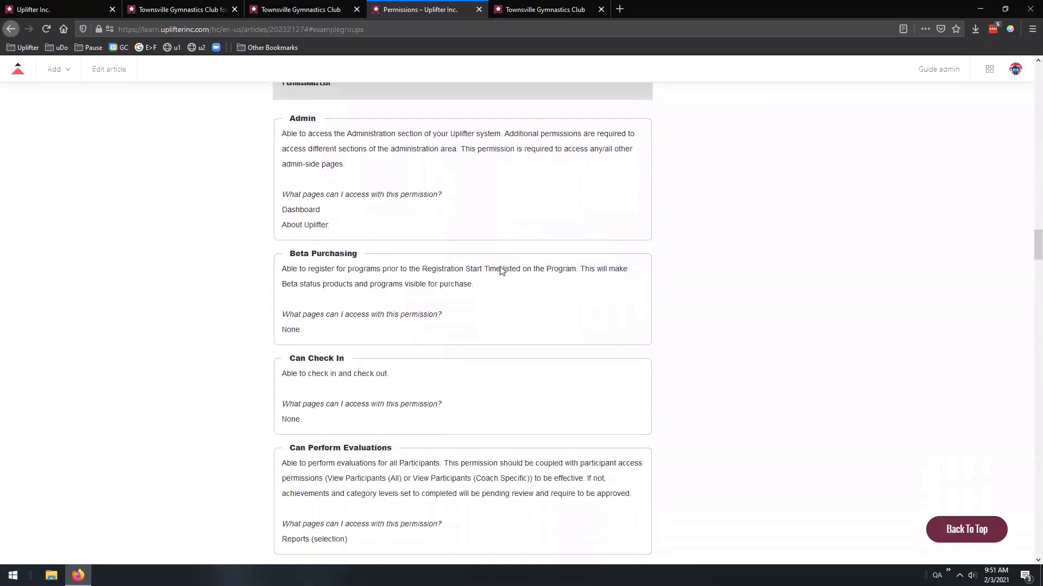
drag(288, 172, 442, 173)
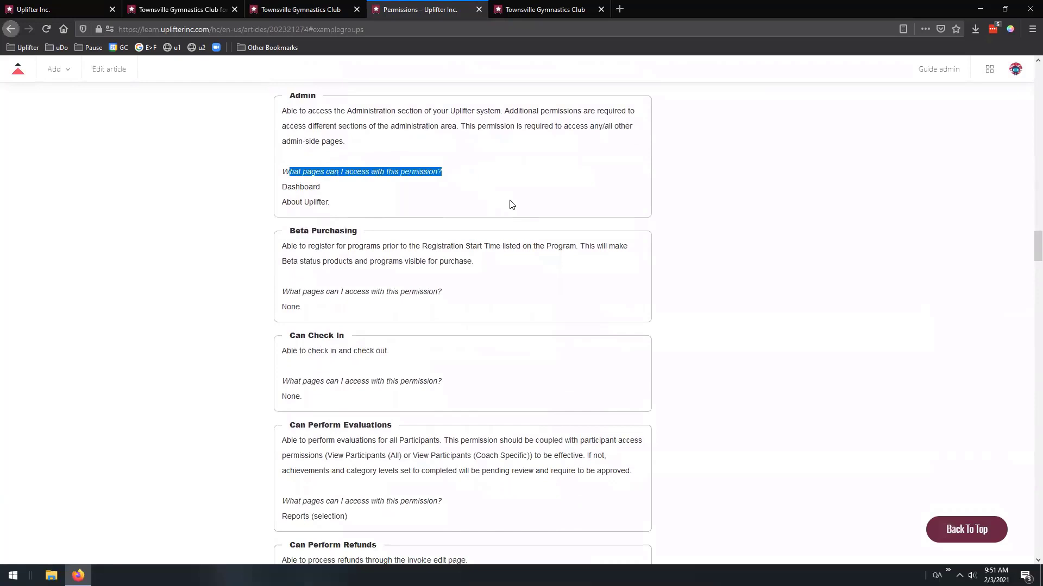
Close the Permissions help article and open the Categories settings page on the admin side
scroll(483, 286, down, 2)
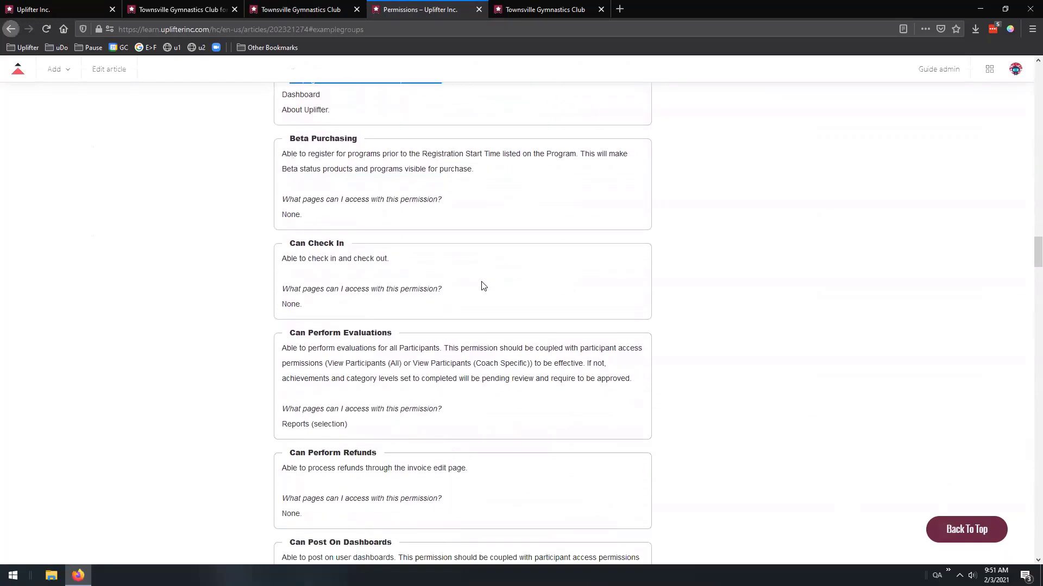
click(478, 10)
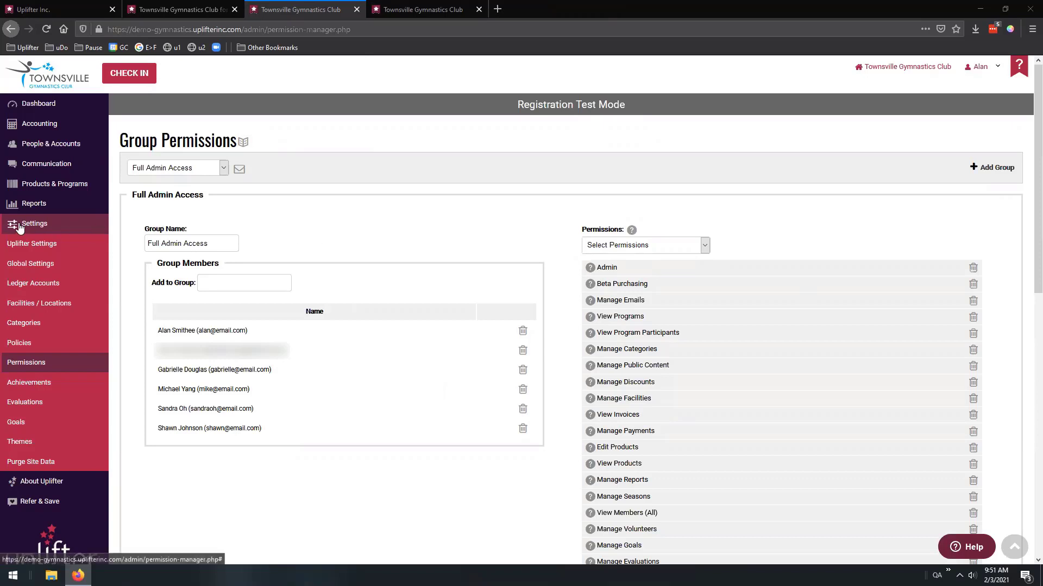
click(33, 323)
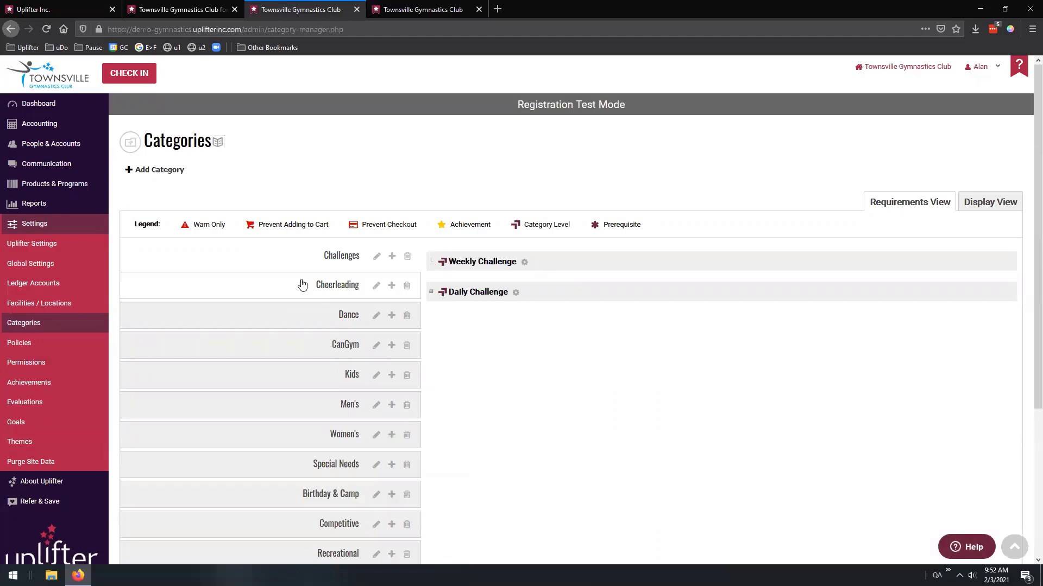
Review the levels listed under the Cheerleading, Dance, CanGym and Challenges categories
scroll(303, 285, down, 2)
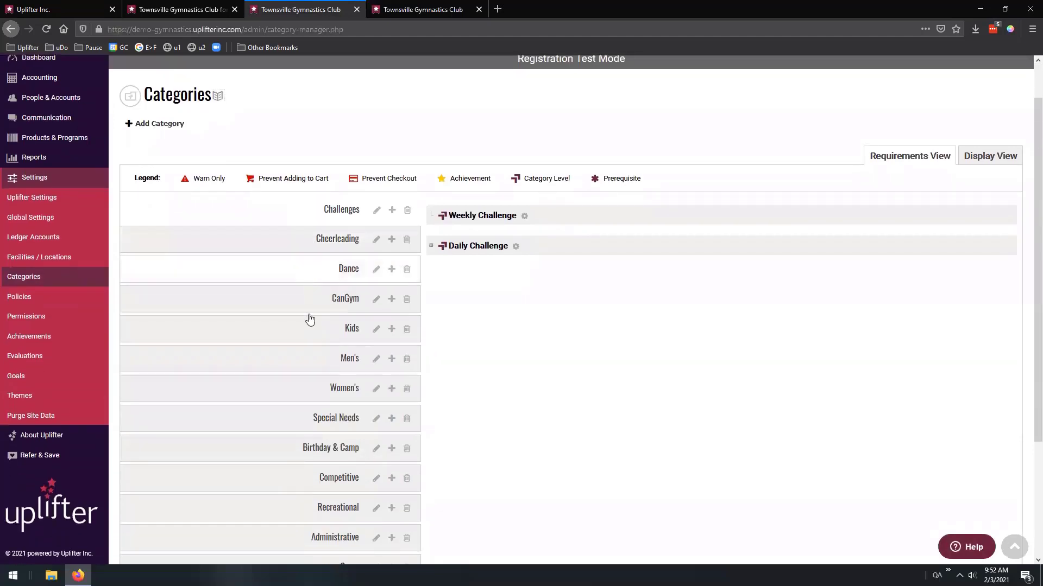
click(325, 241)
click(323, 268)
click(323, 298)
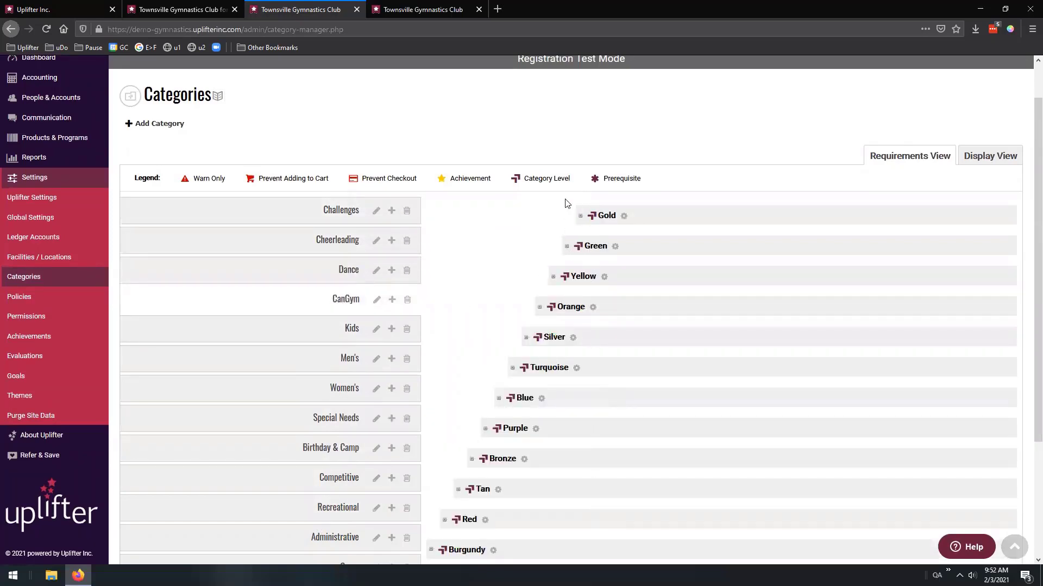
click(309, 212)
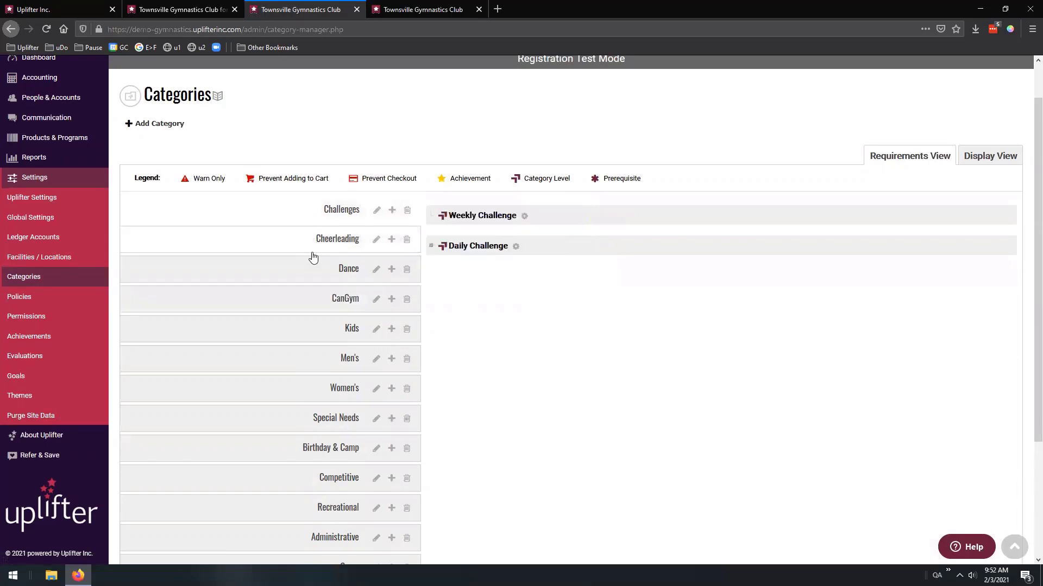
click(312, 245)
click(298, 266)
click(302, 306)
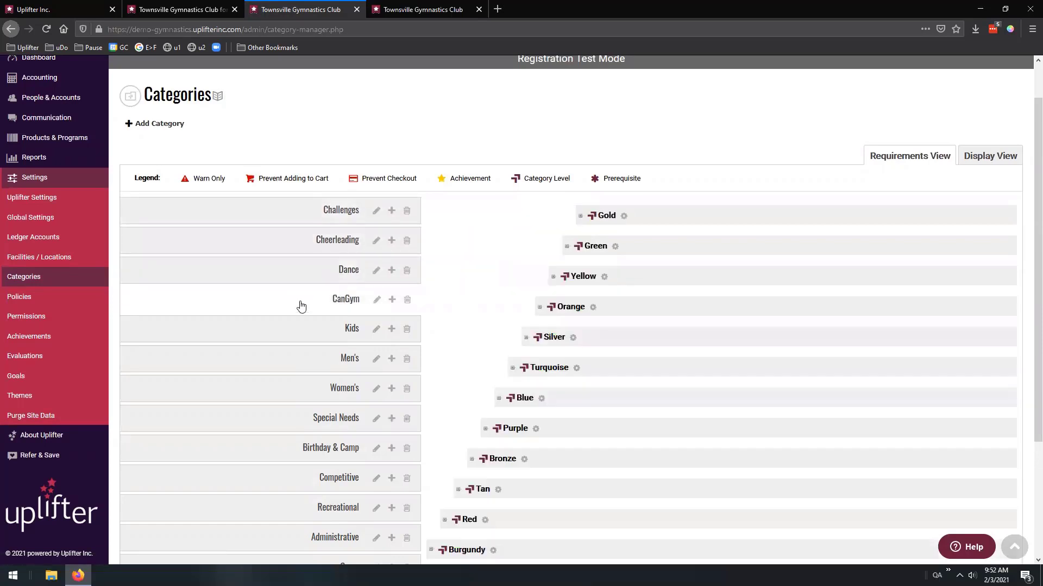
Look through the levels of the Men's and Women's categories and compare them with the CanGym progression
click(303, 248)
click(298, 362)
click(291, 386)
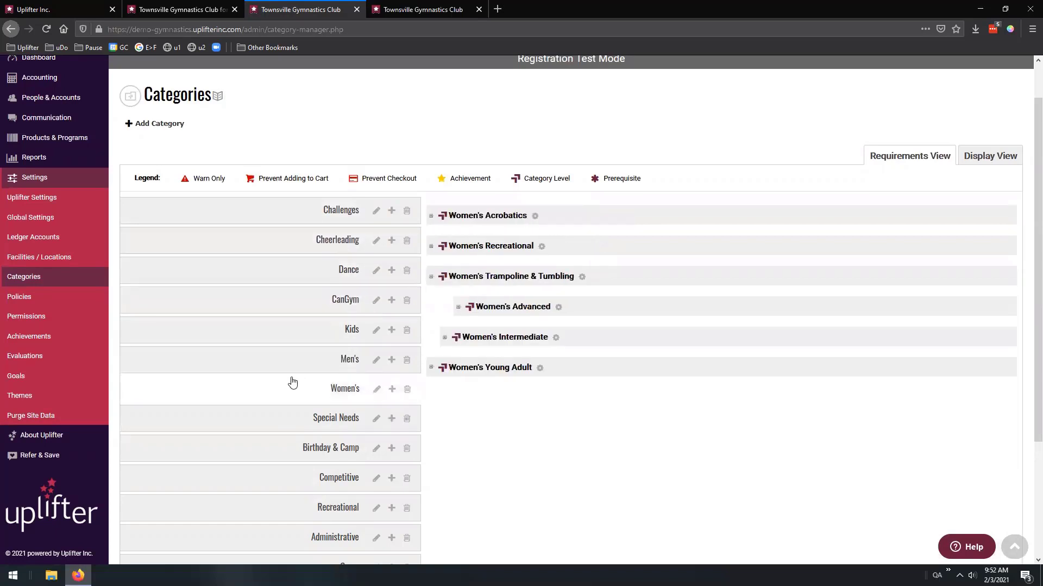
scroll(292, 382, down, 1)
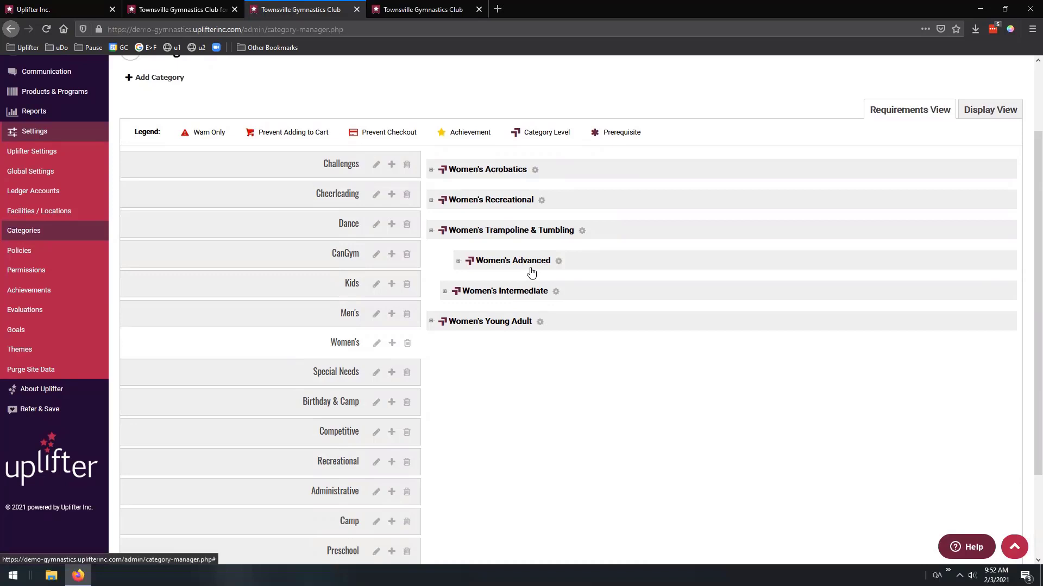
click(344, 253)
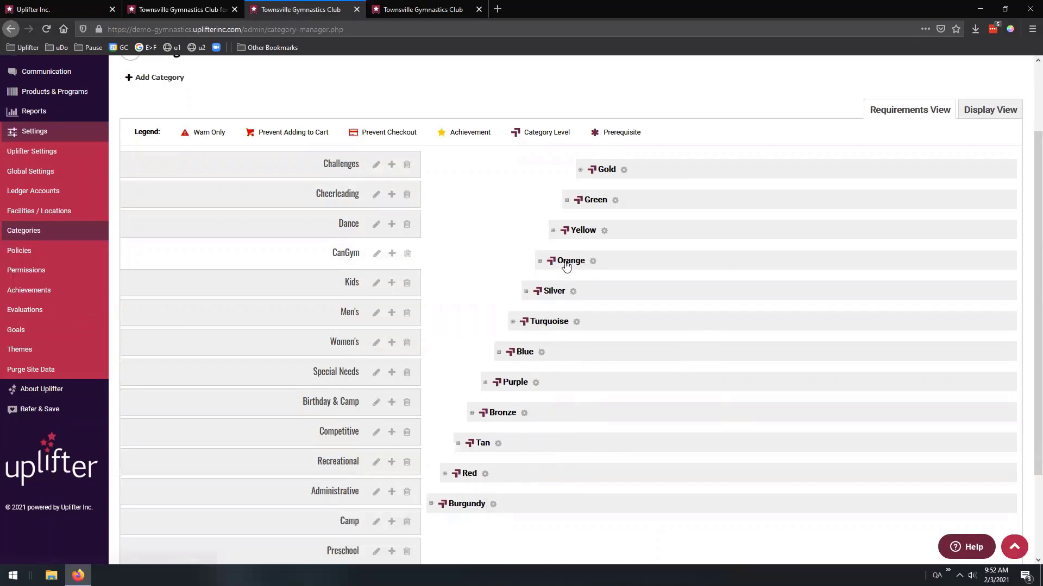
Open the form for creating a new category, inspect its category name and level name fields, and cancel it
scroll(607, 247, up, 1)
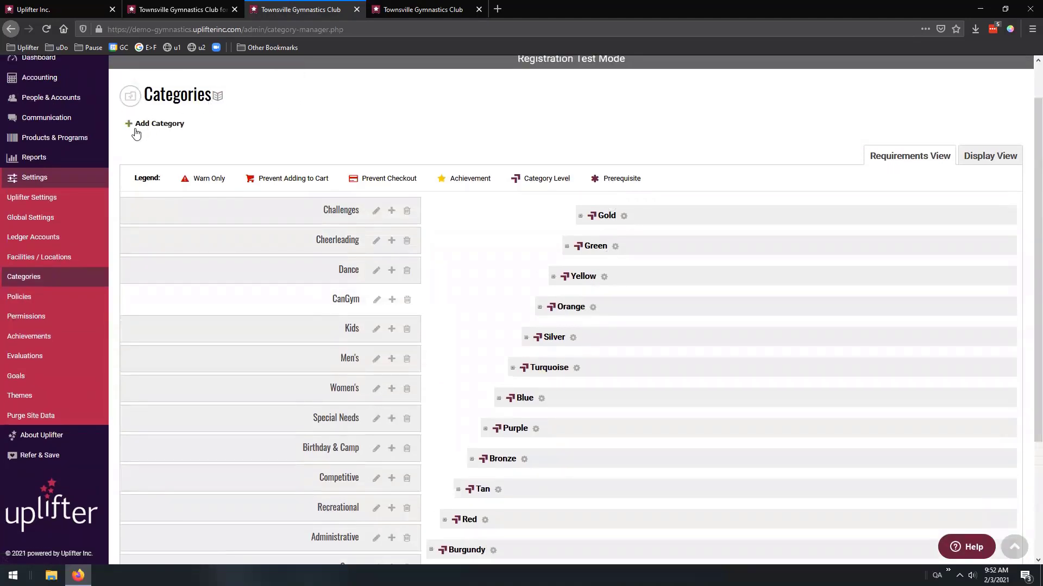
click(177, 130)
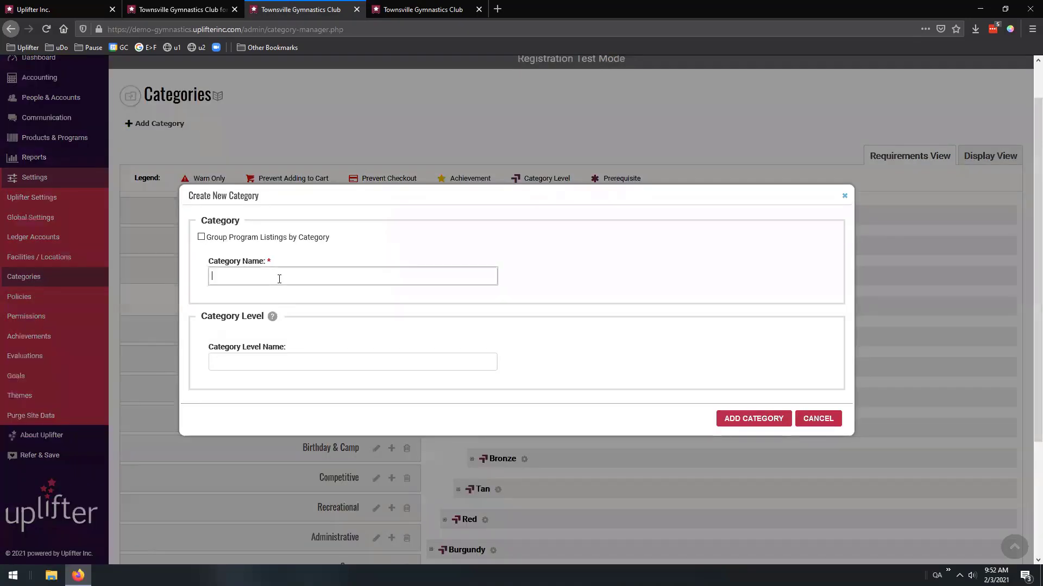
click(300, 366)
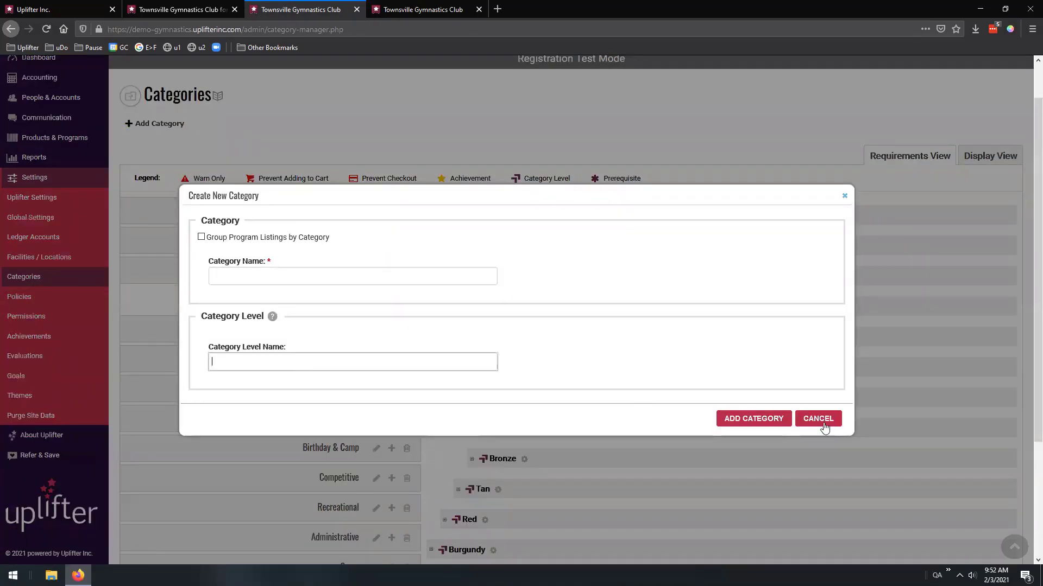
click(819, 421)
Inspect the CanGym category's edit form and its new level form, cancelling both without changes
click(326, 212)
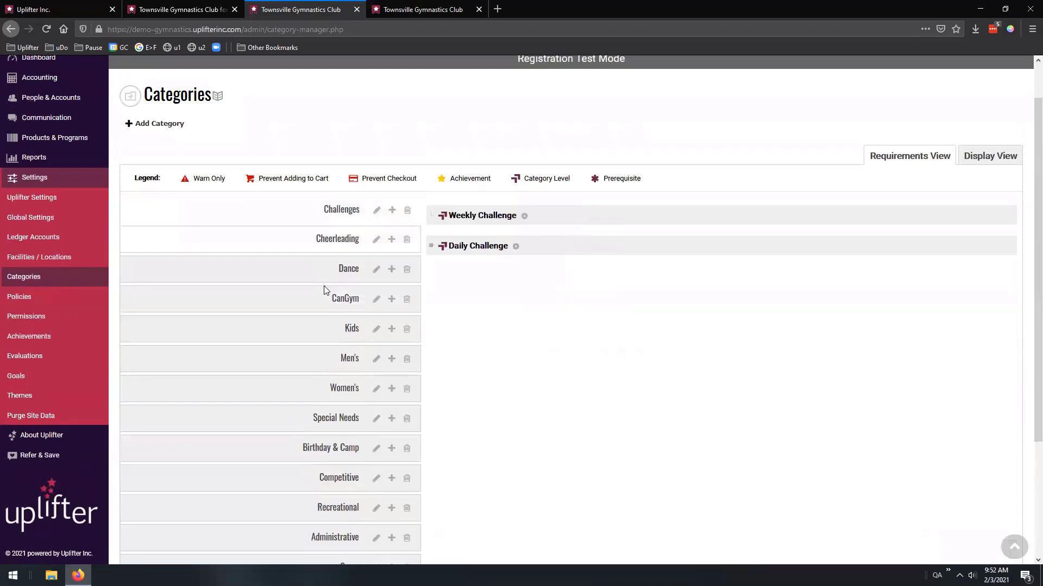
click(321, 310)
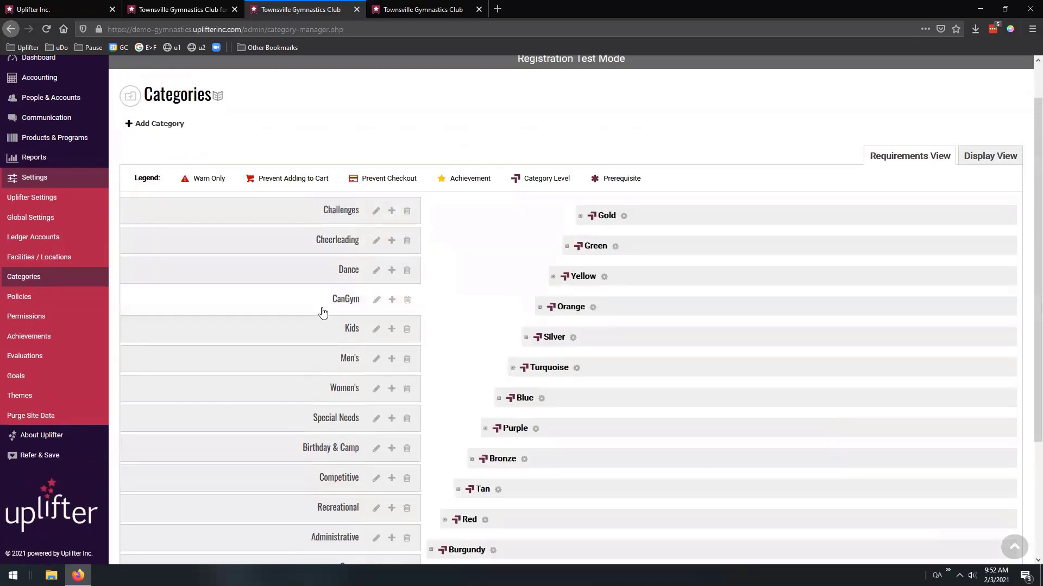
click(377, 301)
click(820, 366)
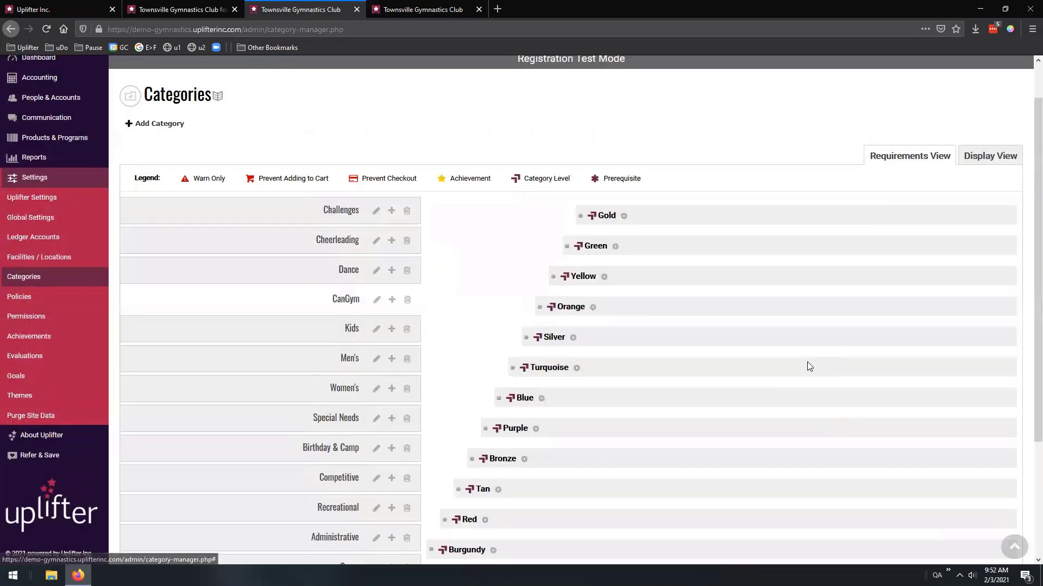
click(392, 300)
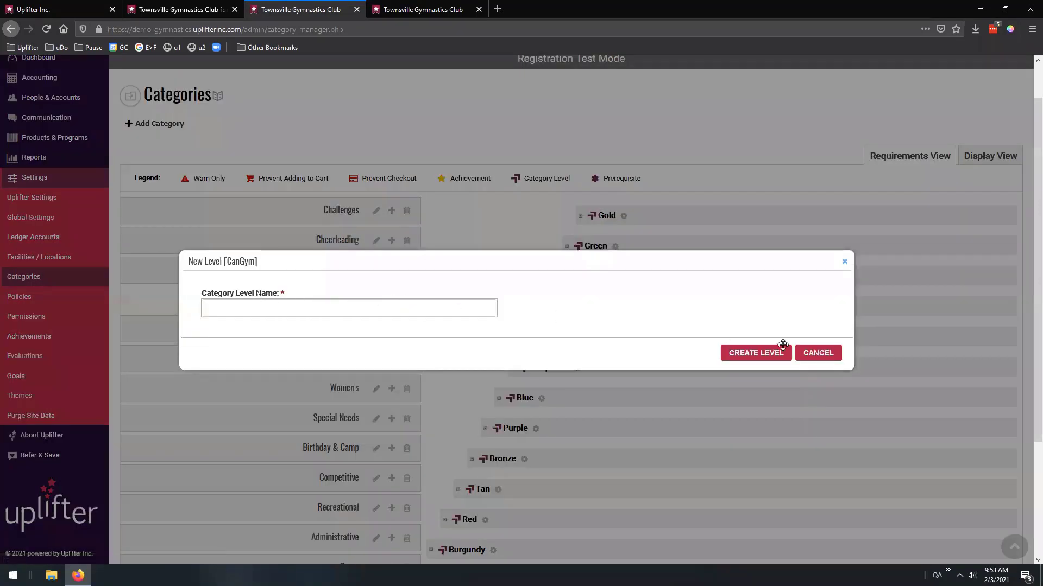
click(799, 355)
Expand CanGym's Burgundy level to examine its age requirements, and collapse the requirement group
scroll(565, 195, down, 3)
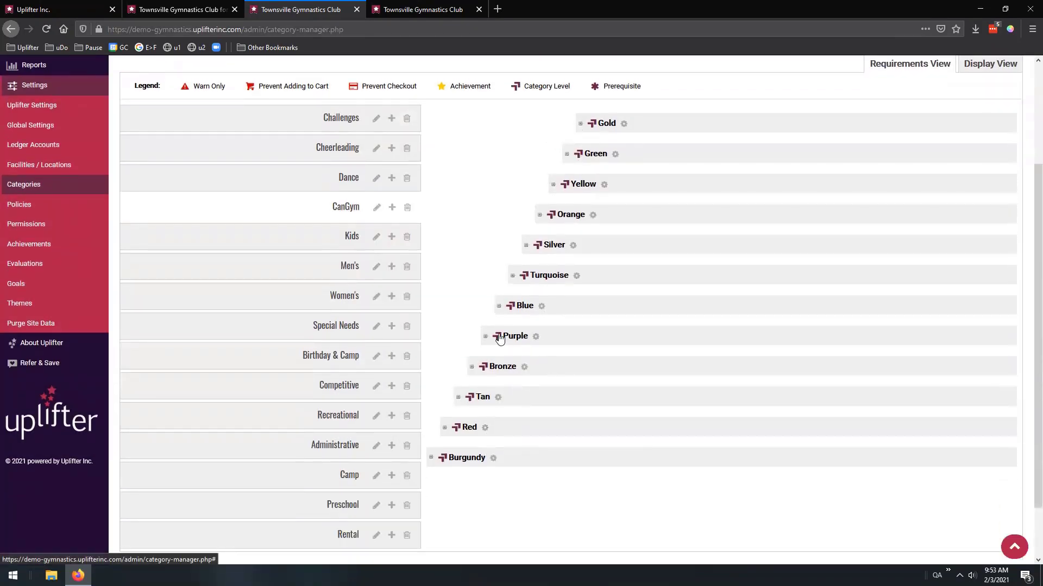
scroll(454, 343, down, 2)
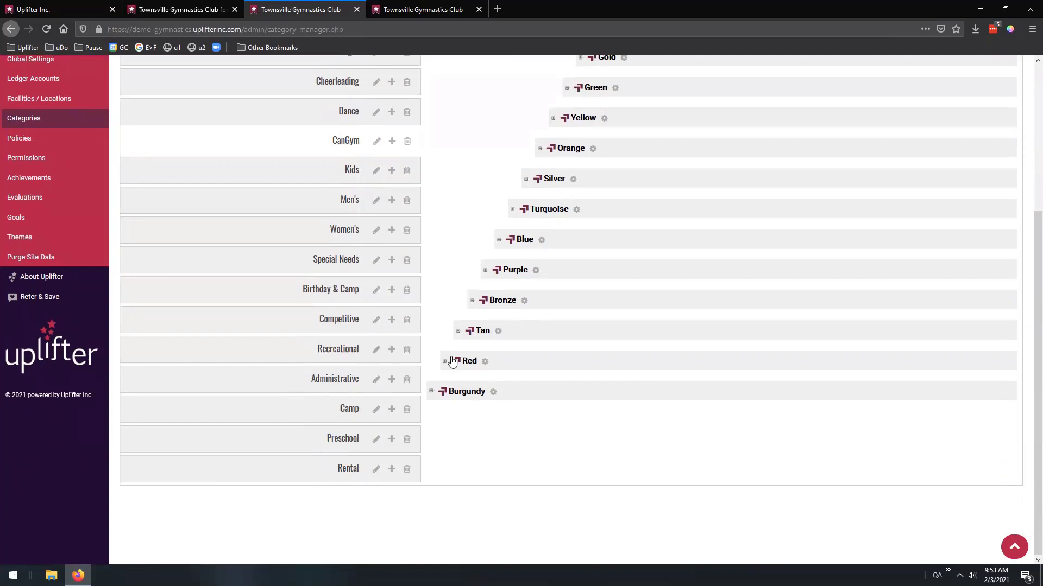
click(431, 391)
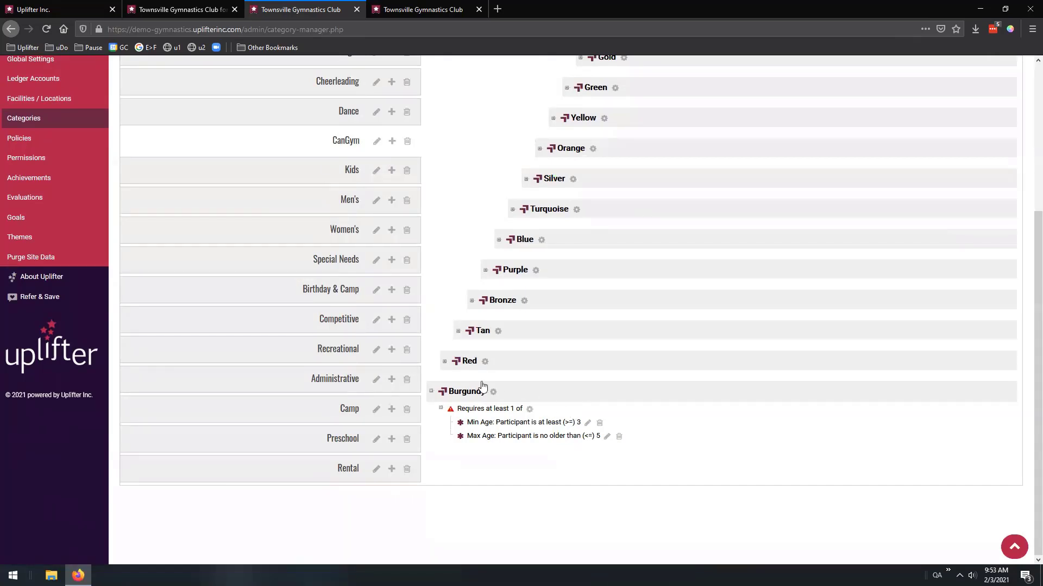
click(440, 410)
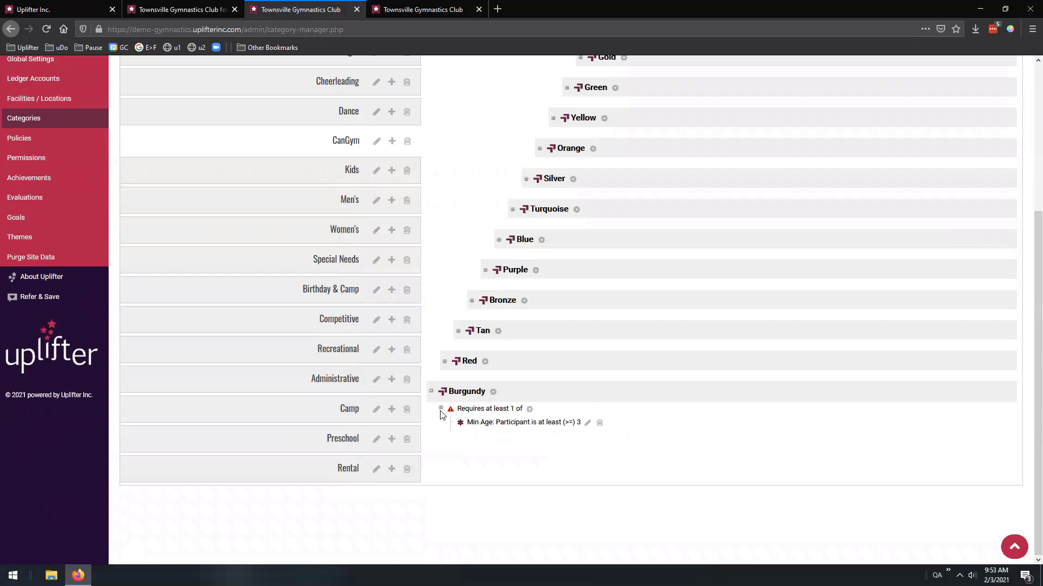
Add a Warn Only requirement group that requires all of its prerequisites to CanGym's Burgundy level
click(494, 392)
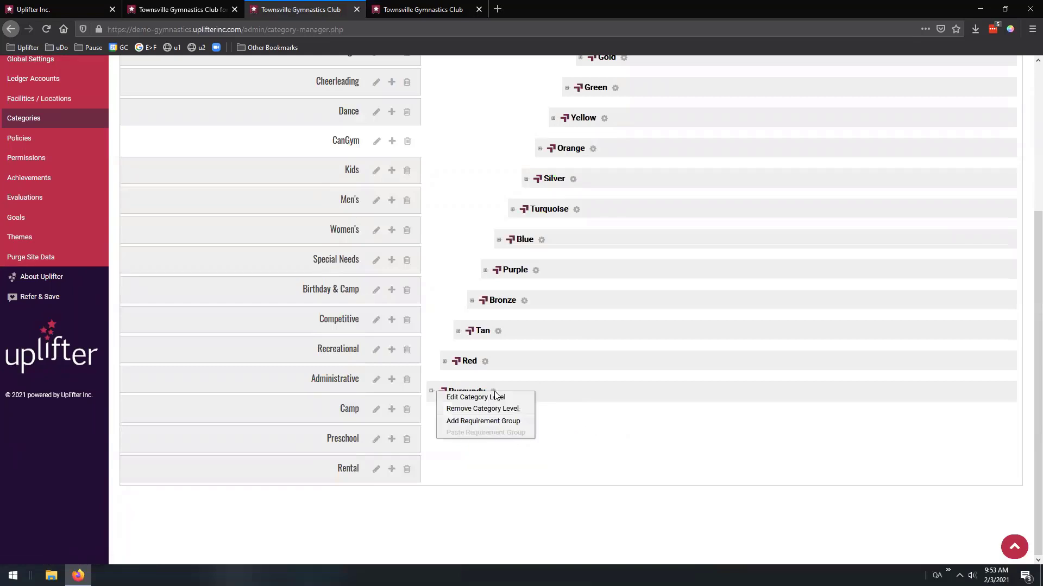
click(504, 423)
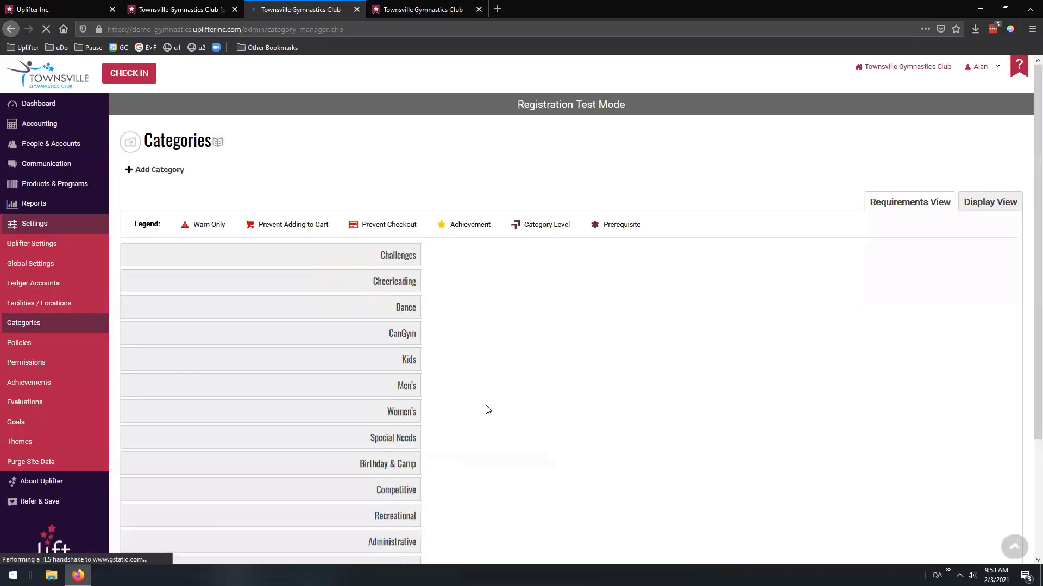
scroll(488, 405, down, 5)
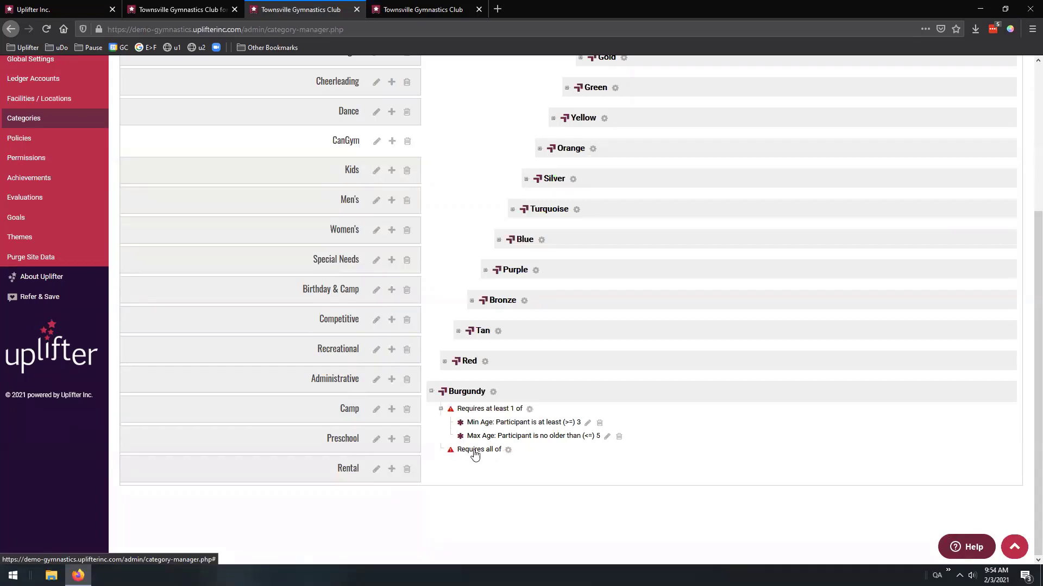
Open a new requirement for Burgundy's "Requires all of" group, review the available types and the Min Age value options, and cancel it
click(508, 451)
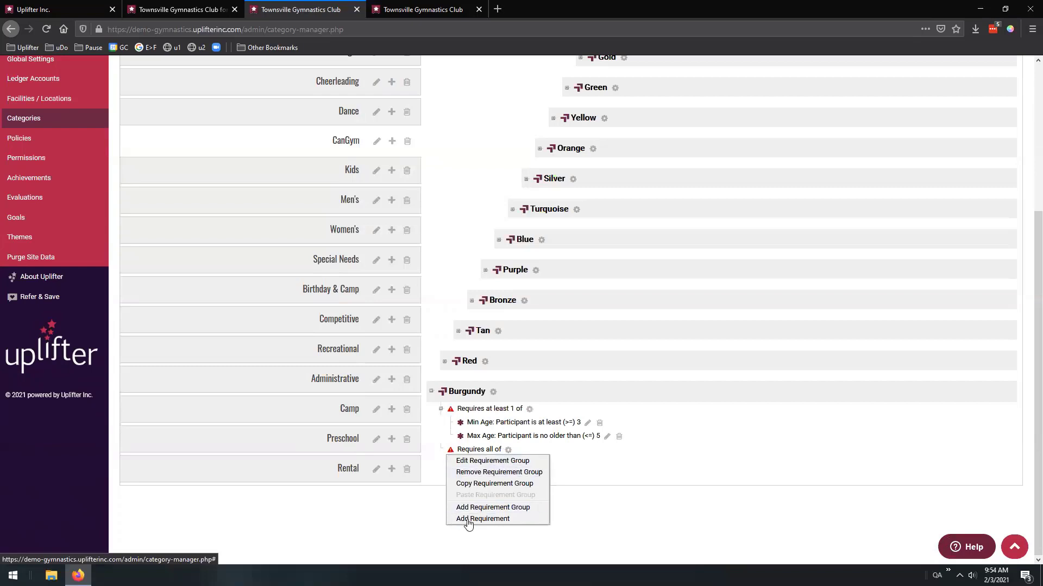
click(488, 518)
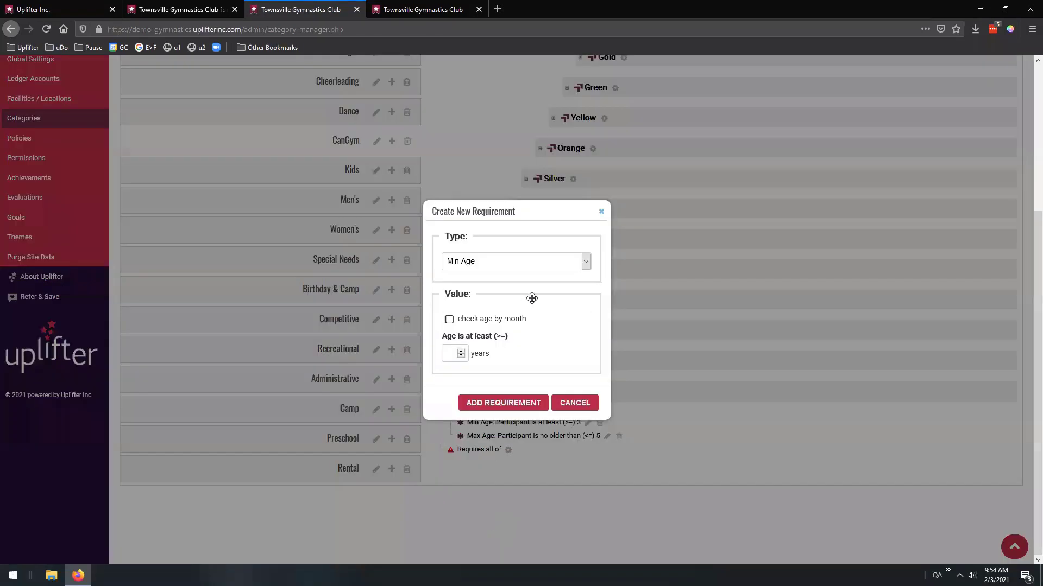
click(577, 270)
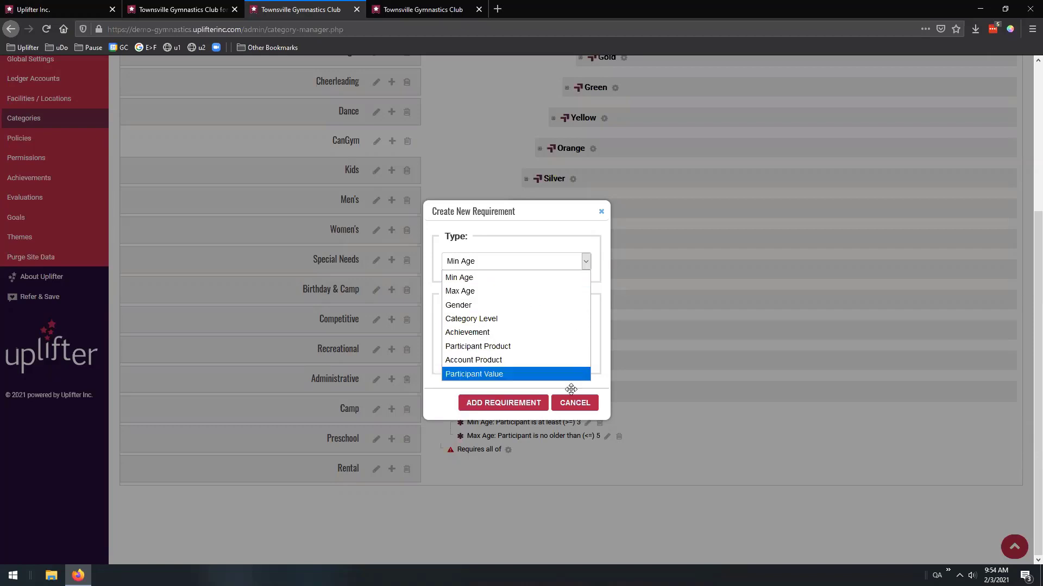
click(491, 279)
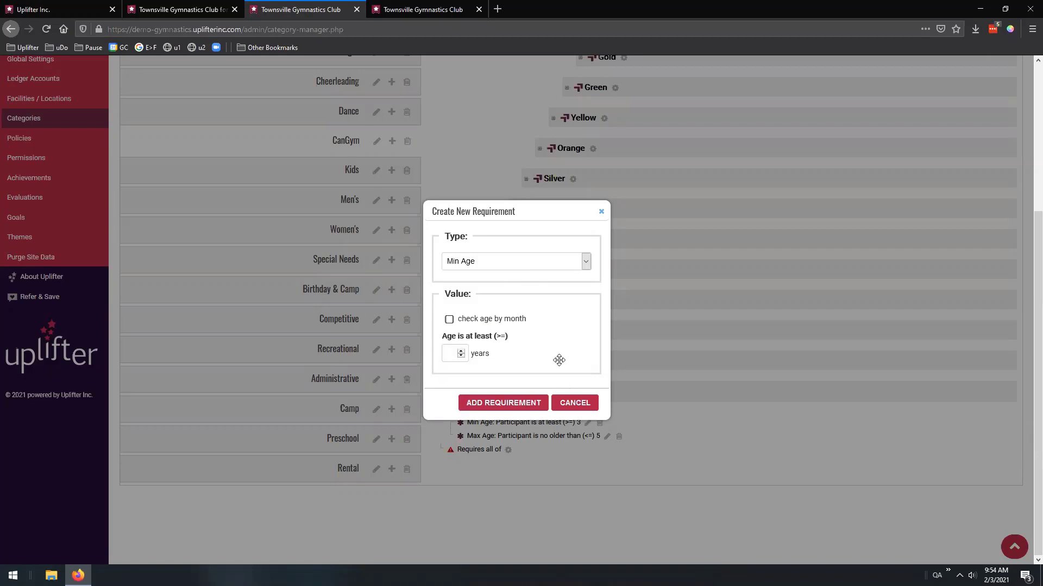
click(453, 353)
click(574, 404)
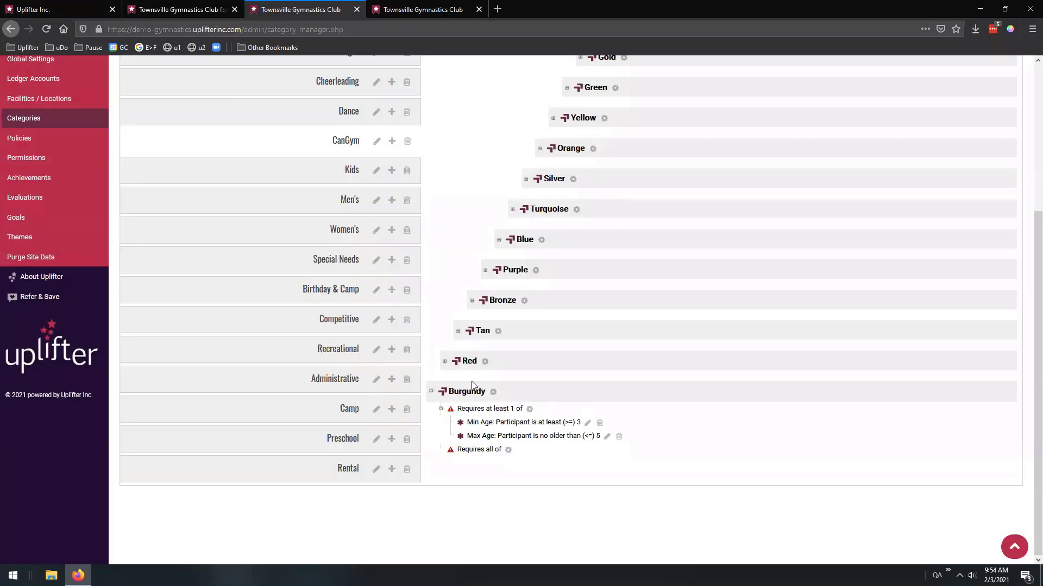
Remove the "Requires all of" requirement group from the Burgundy level
click(509, 449)
click(499, 472)
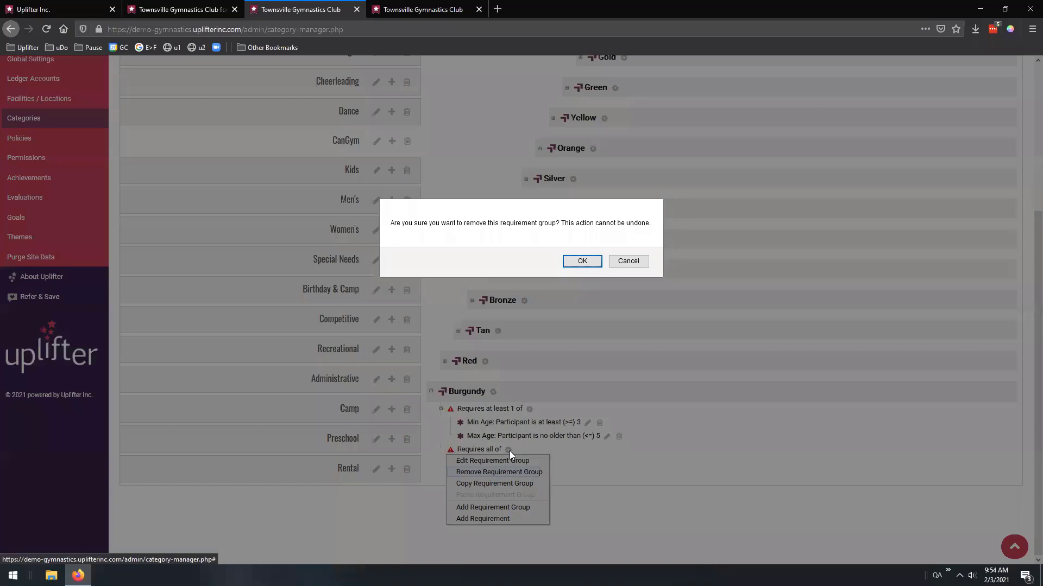
click(581, 262)
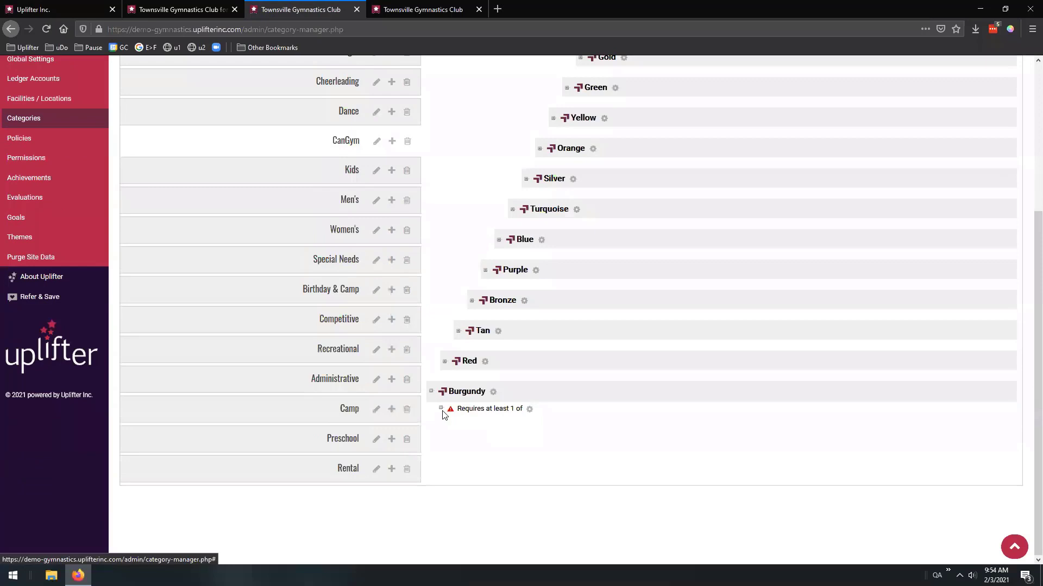
Expand the "Requires at least 1 of" group under CanGym's Burgundy level to examine its age requirements
click(441, 409)
click(441, 409)
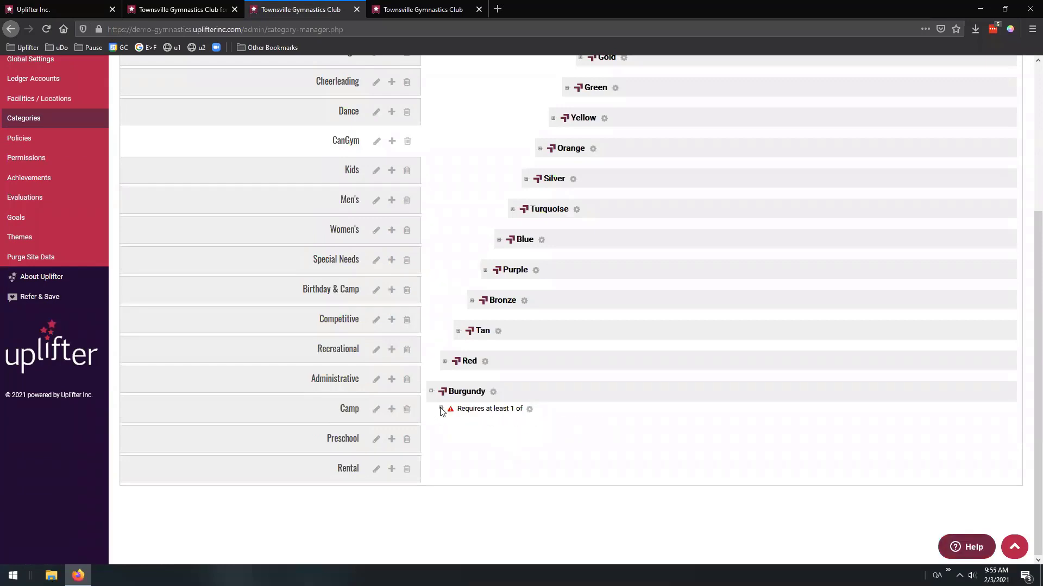
click(441, 410)
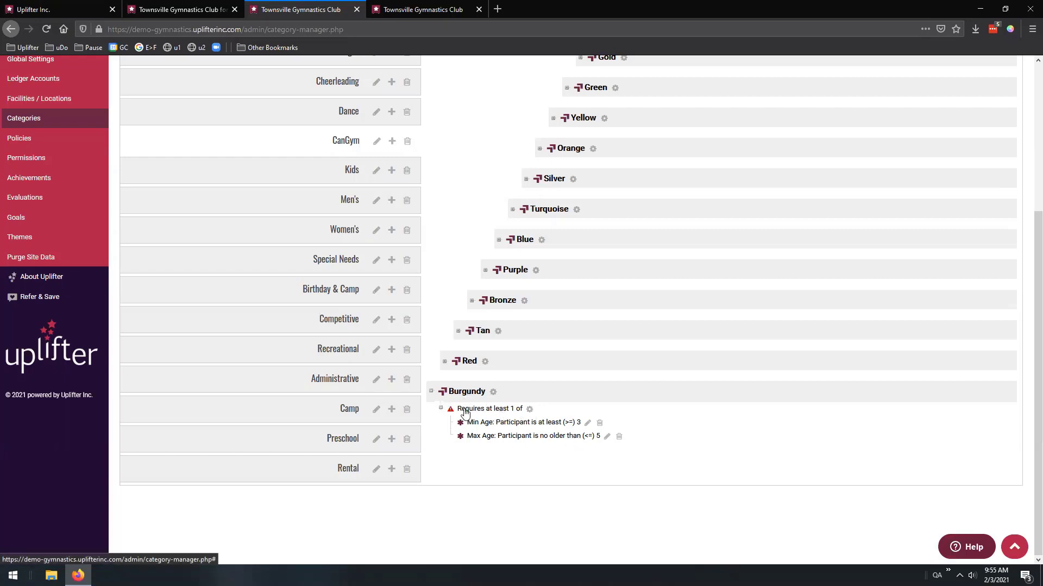
Open Burgundy's requirement group for editing, review its restriction options, try requiring All of the prerequisites, and cancel the edit
click(529, 410)
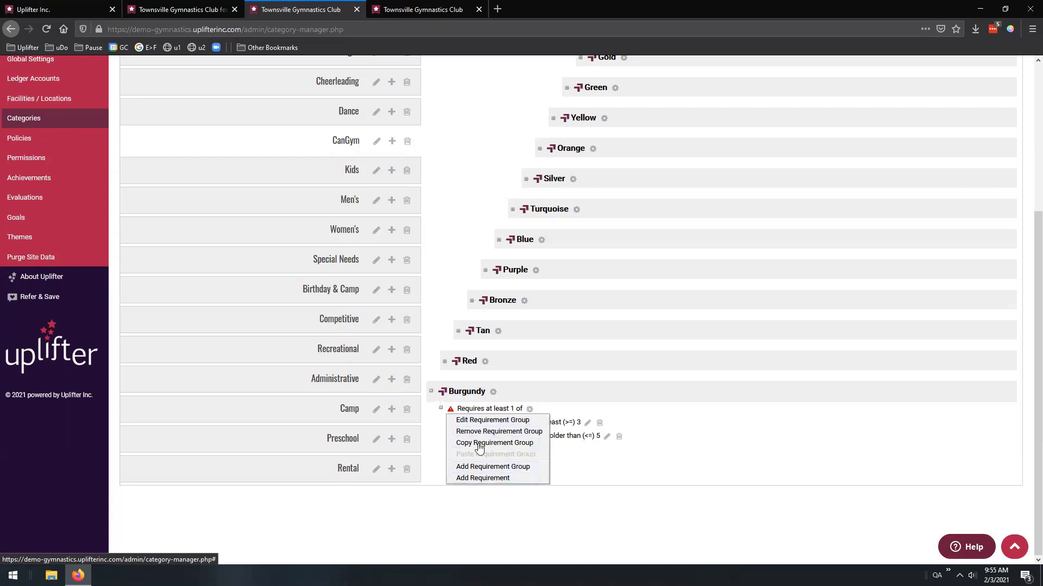
click(512, 422)
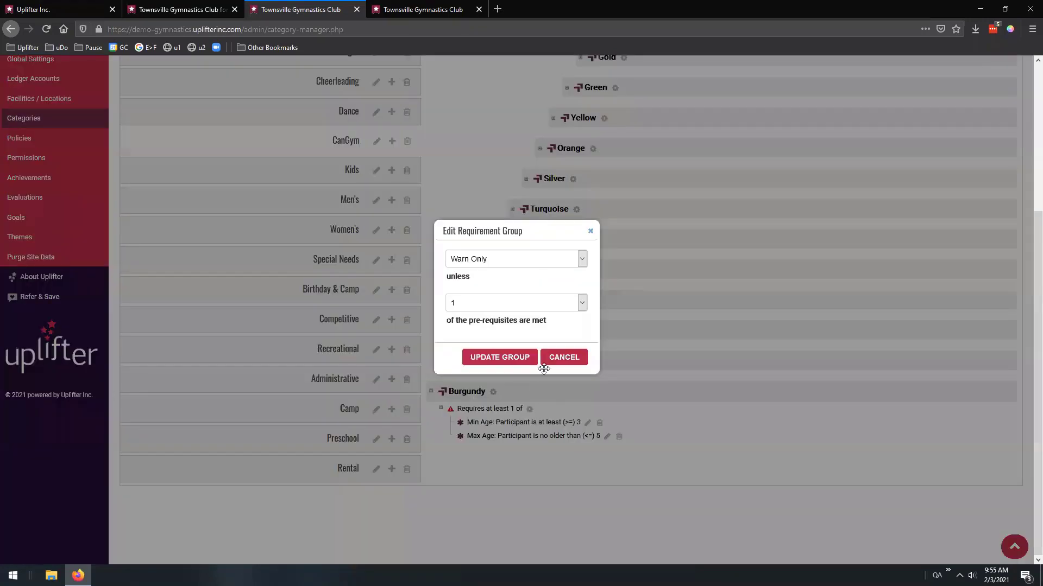
drag(666, 236, 708, 232)
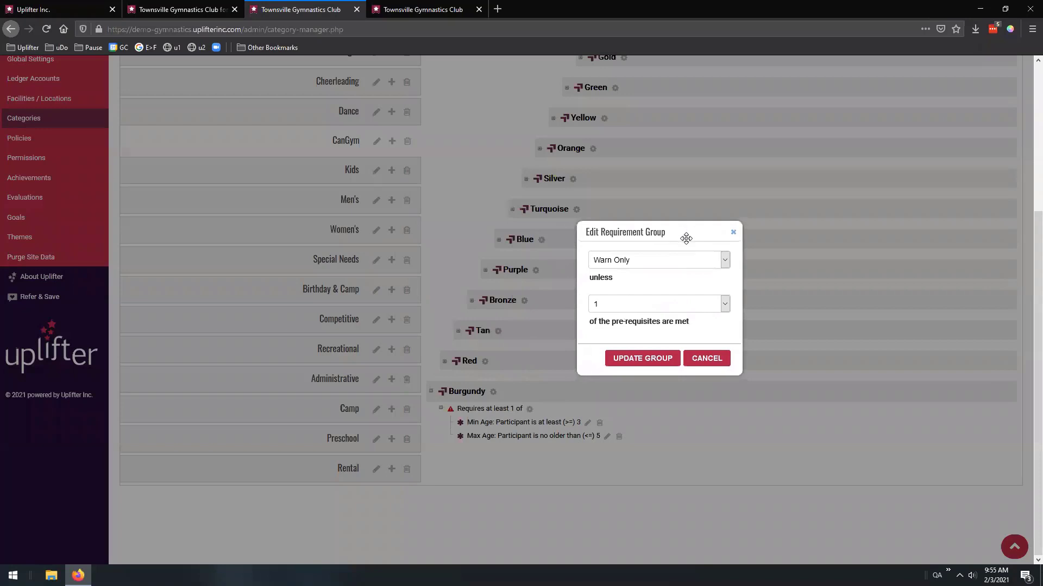
click(685, 260)
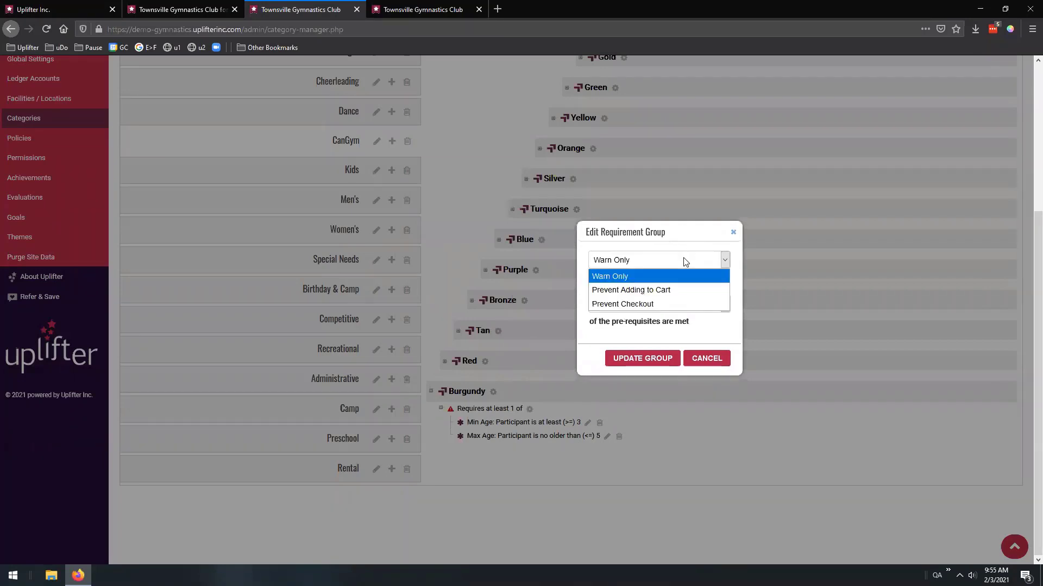
click(685, 262)
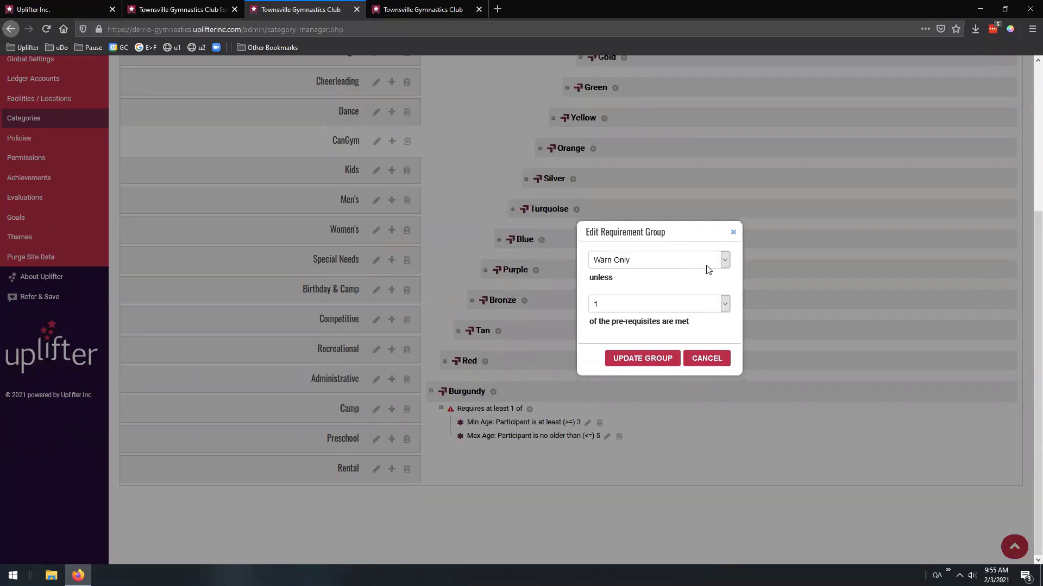
click(721, 304)
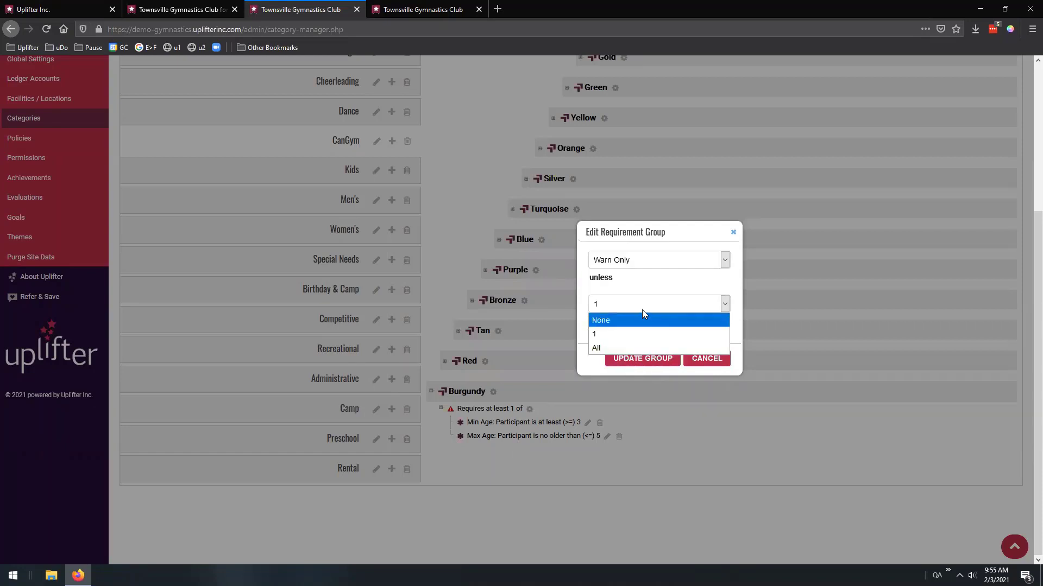
click(599, 350)
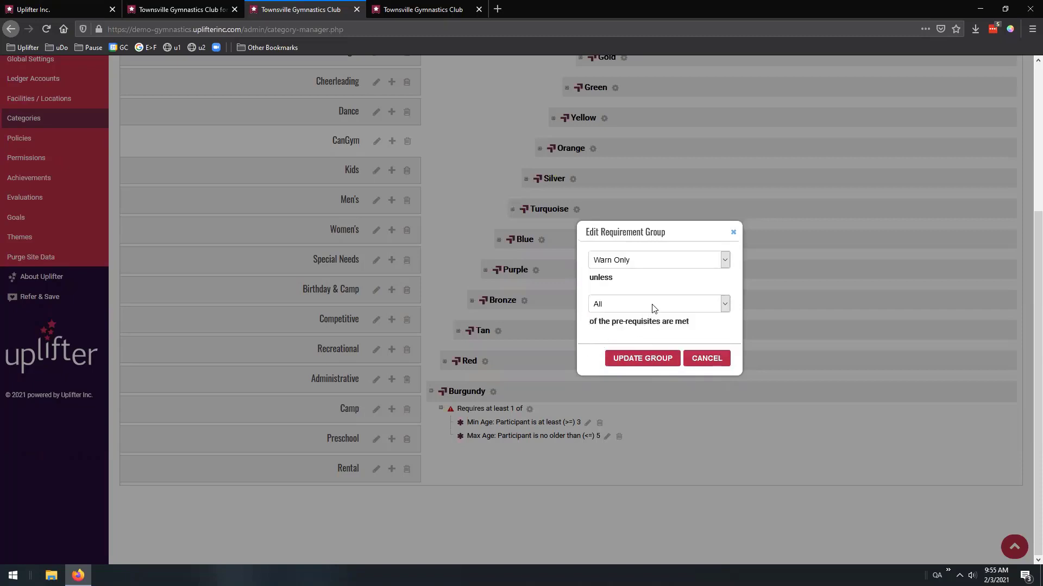
click(695, 265)
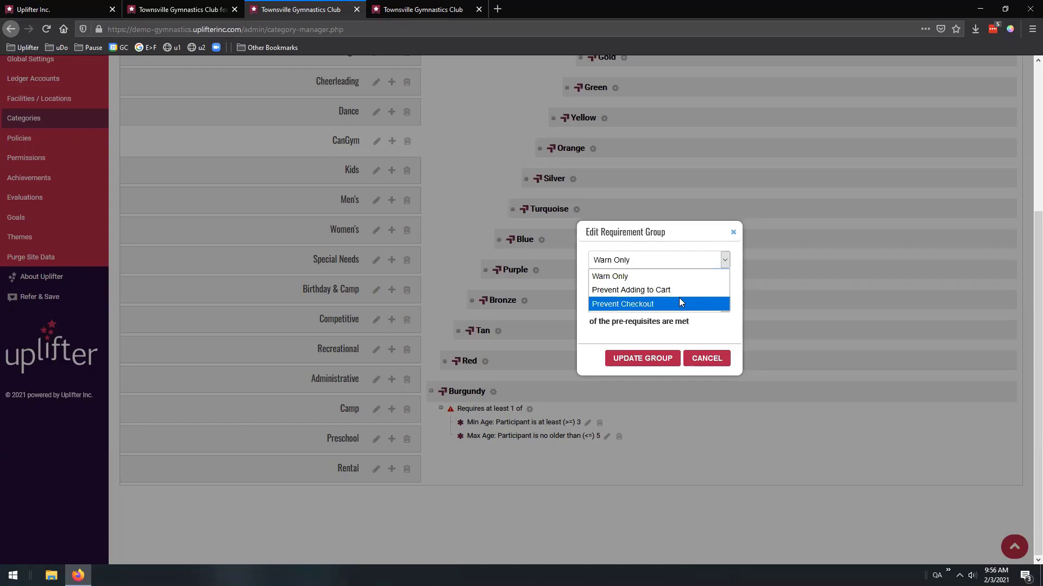
click(644, 275)
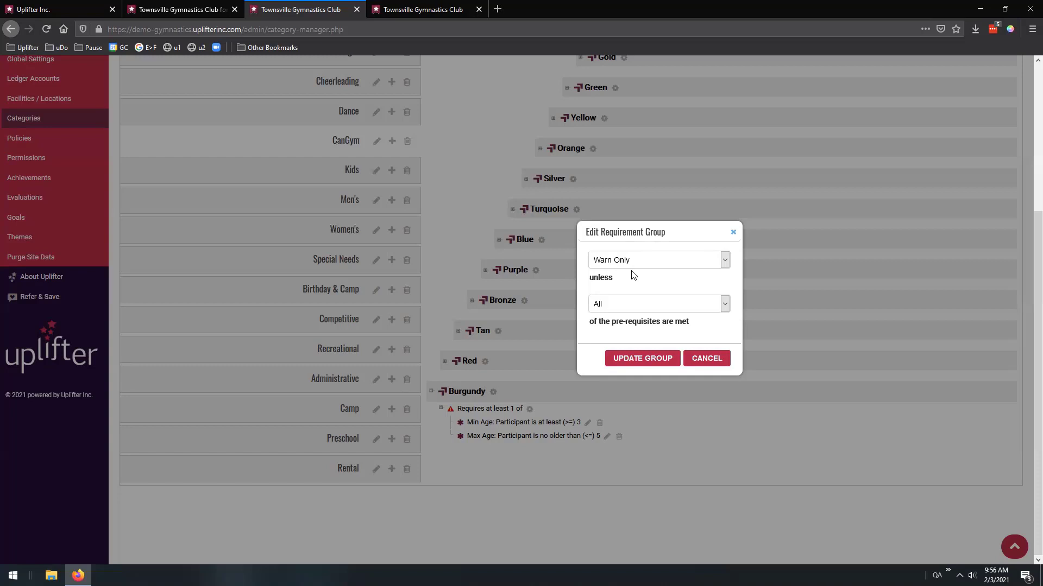
click(706, 358)
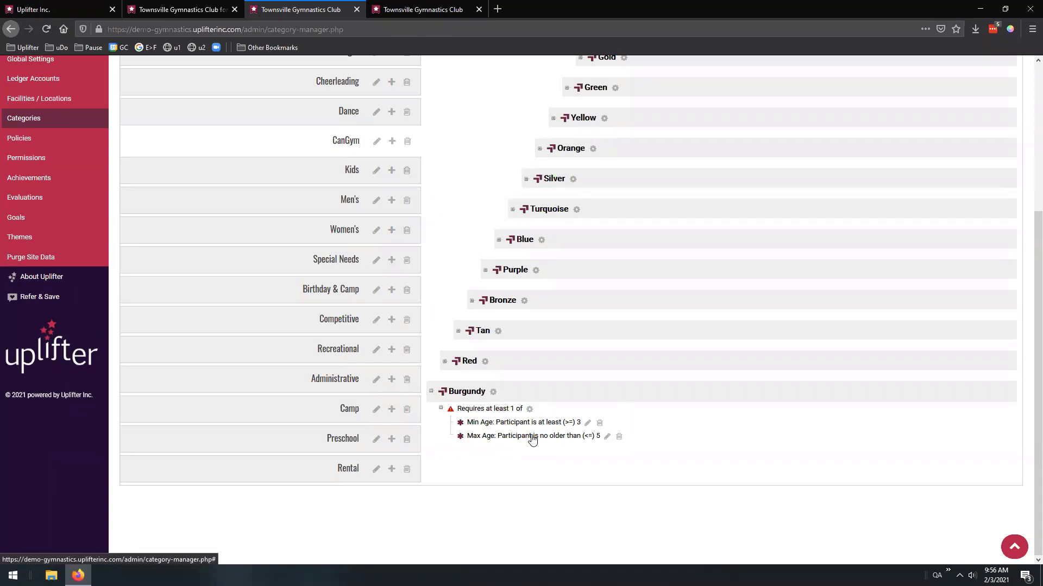
Expand CanGym's Red level, examine the settings of its "Requires all of" group, and cancel without changes
click(444, 361)
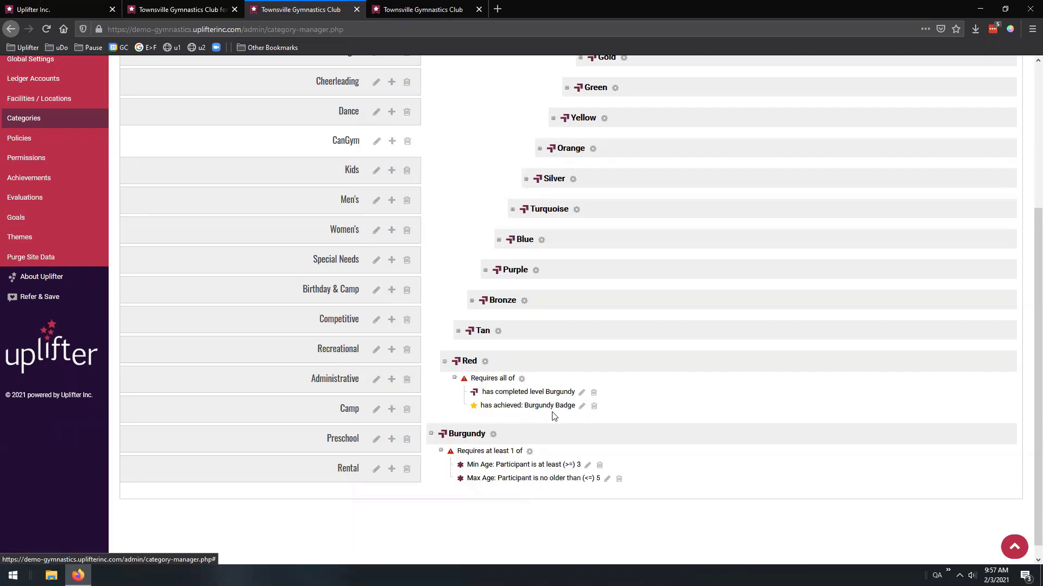
click(522, 380)
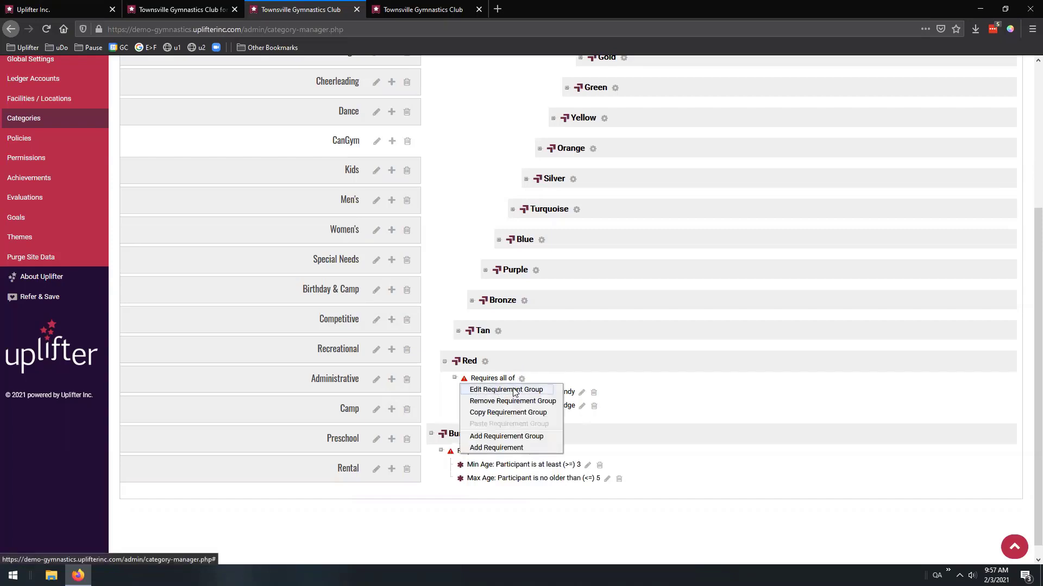
click(514, 390)
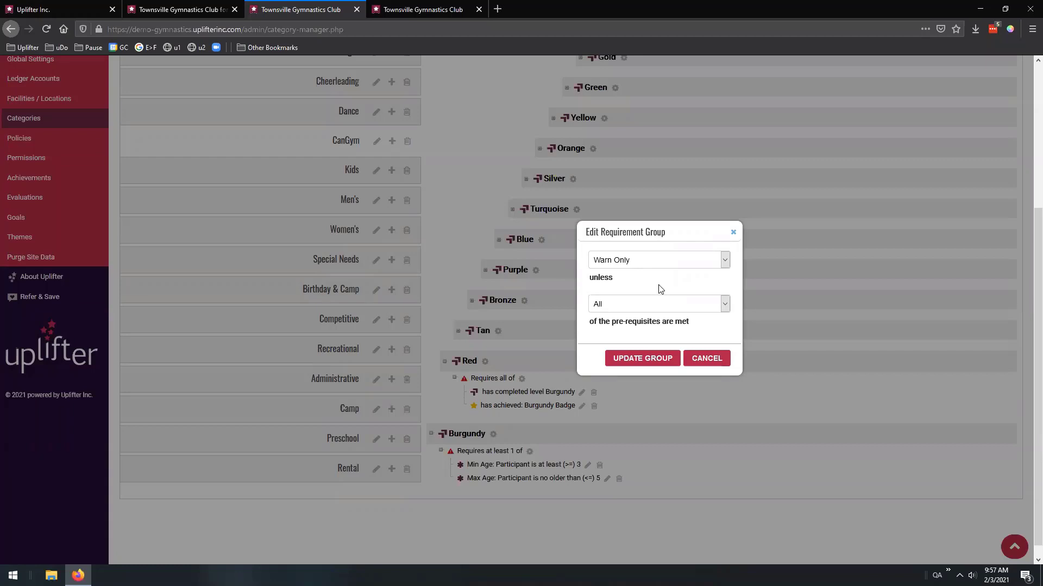
click(704, 363)
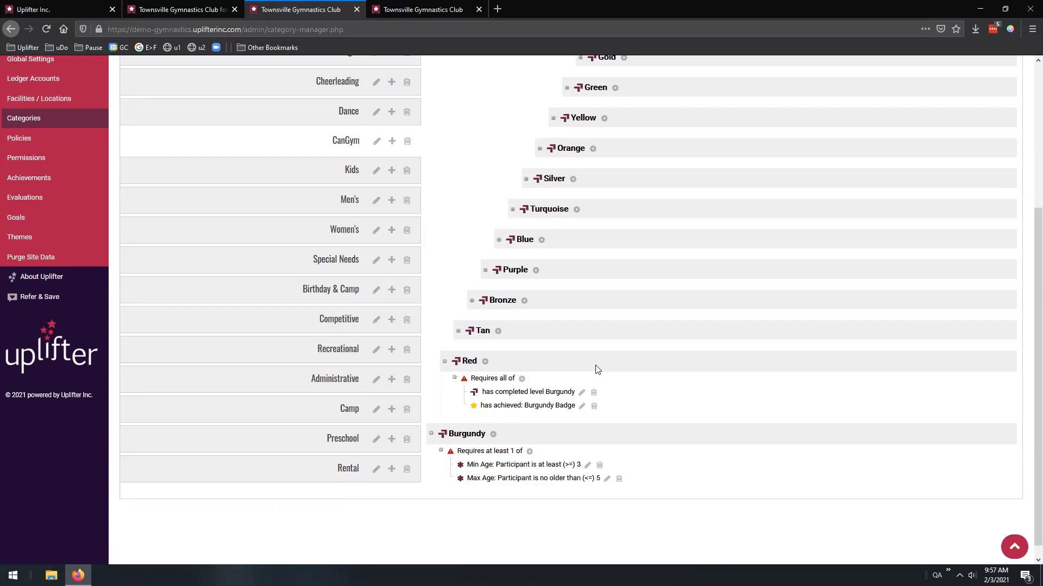
click(522, 378)
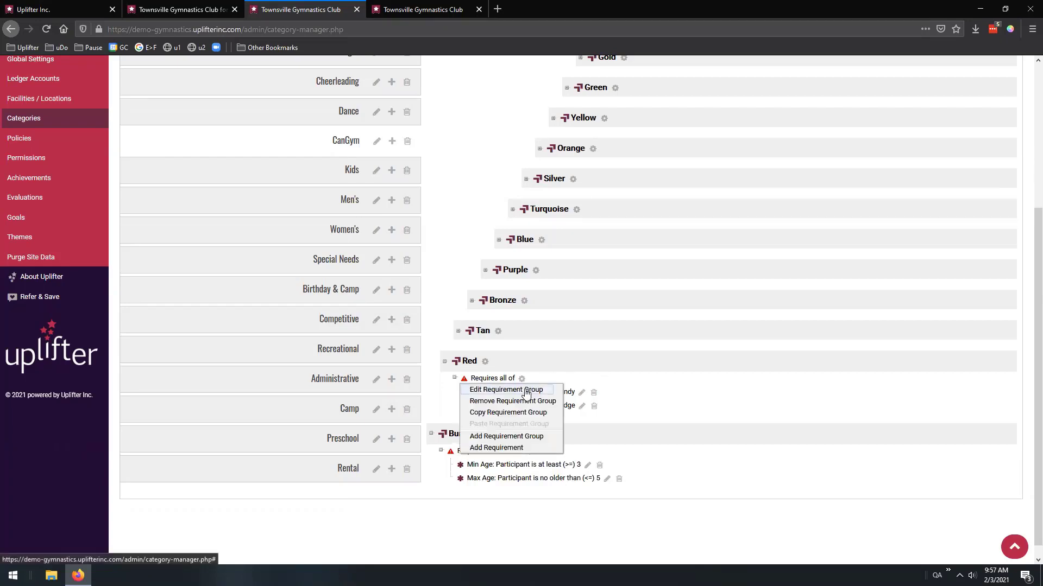
click(603, 383)
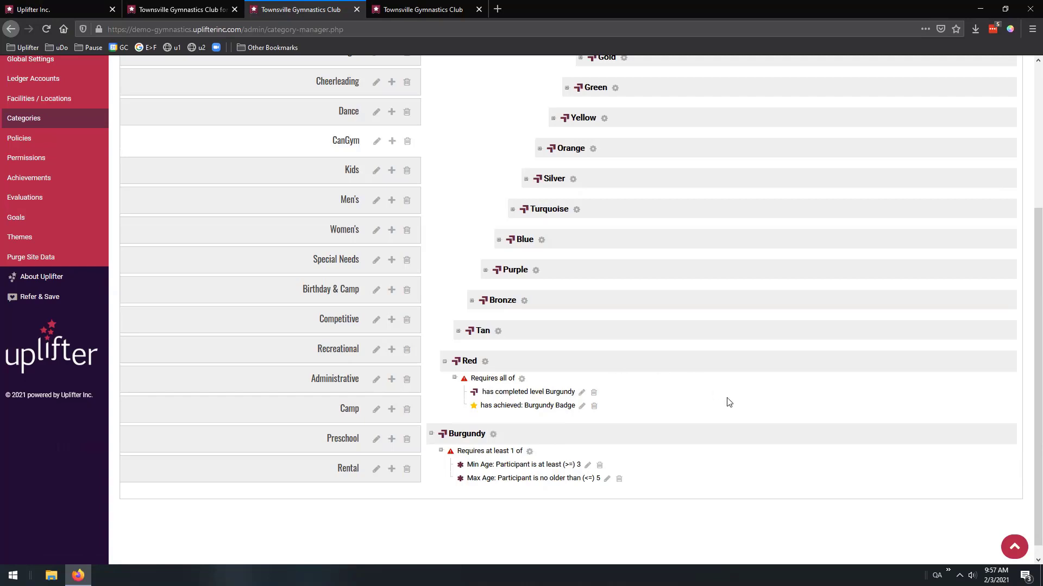
Look over the CanGym levels and requirements, and display the levels of the Kids category
scroll(457, 268, up, 4)
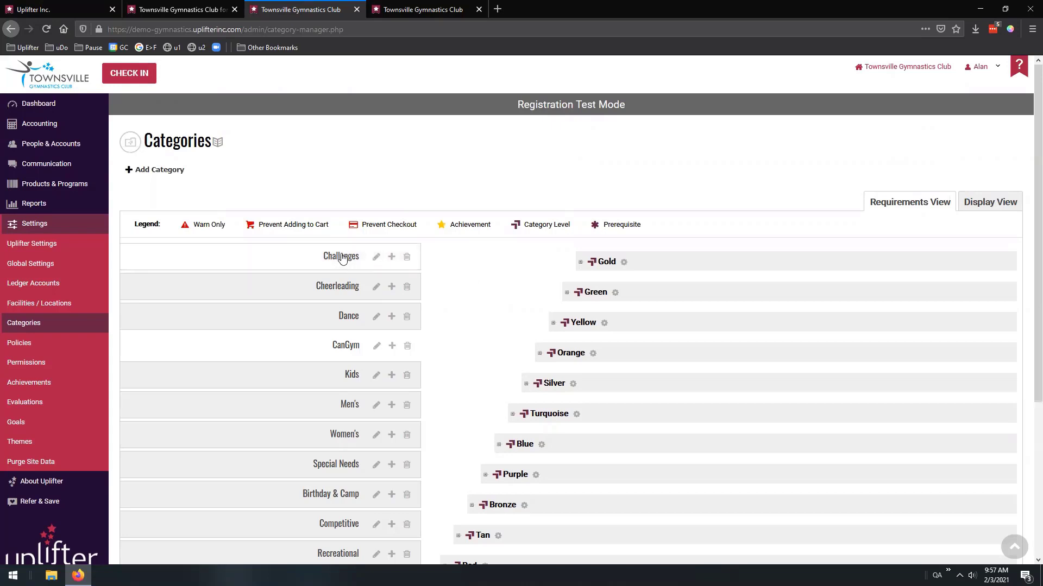
scroll(308, 222, down, 1)
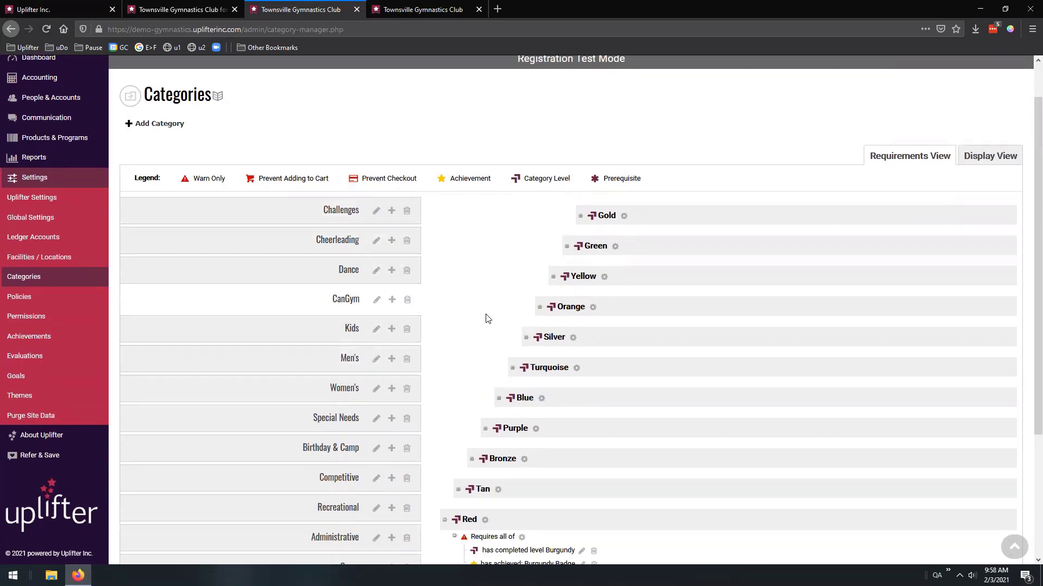
scroll(487, 319, down, 3)
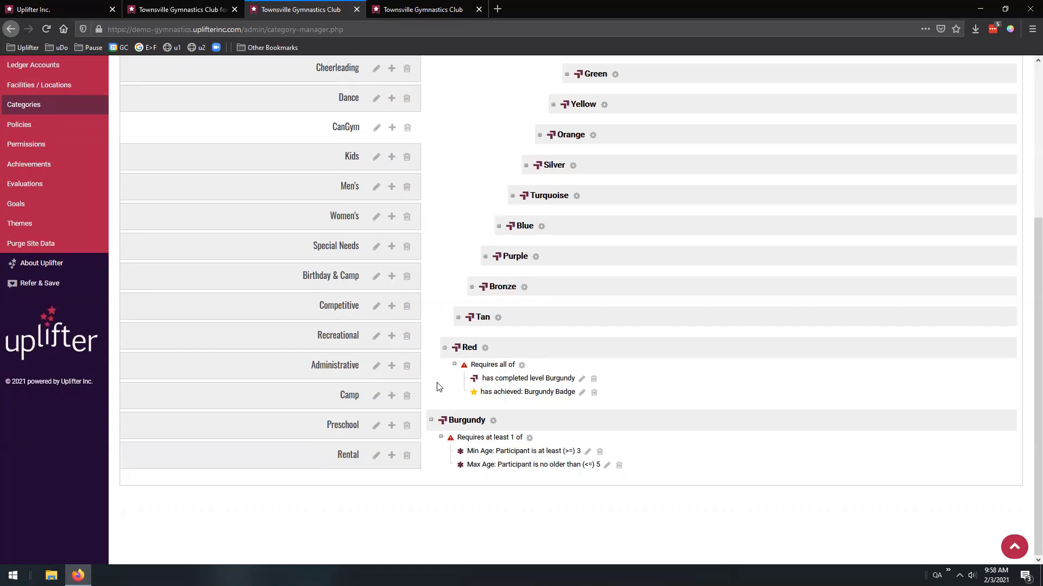
scroll(433, 366, up, 4)
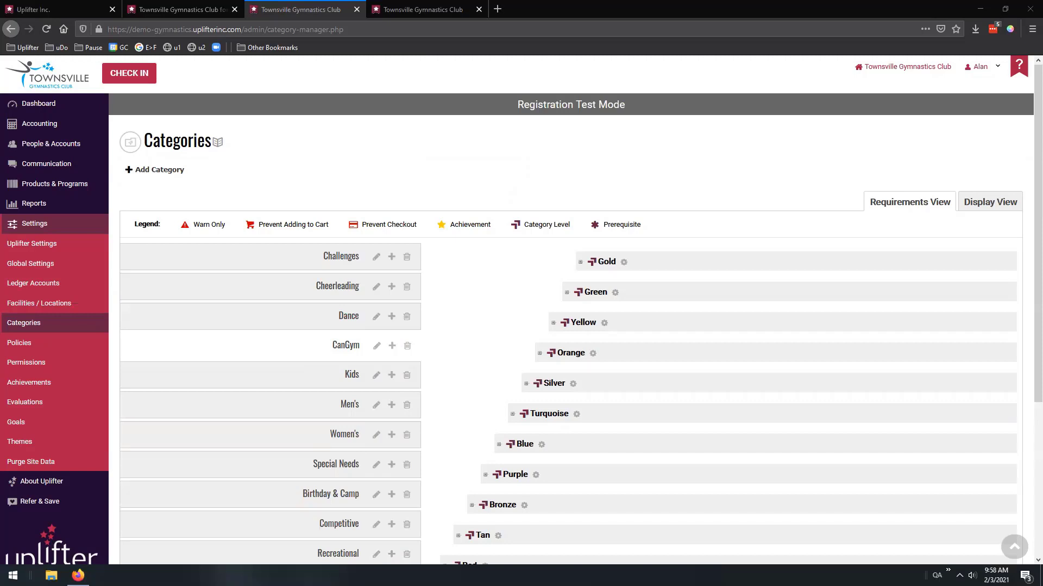
scroll(481, 353, down, 2)
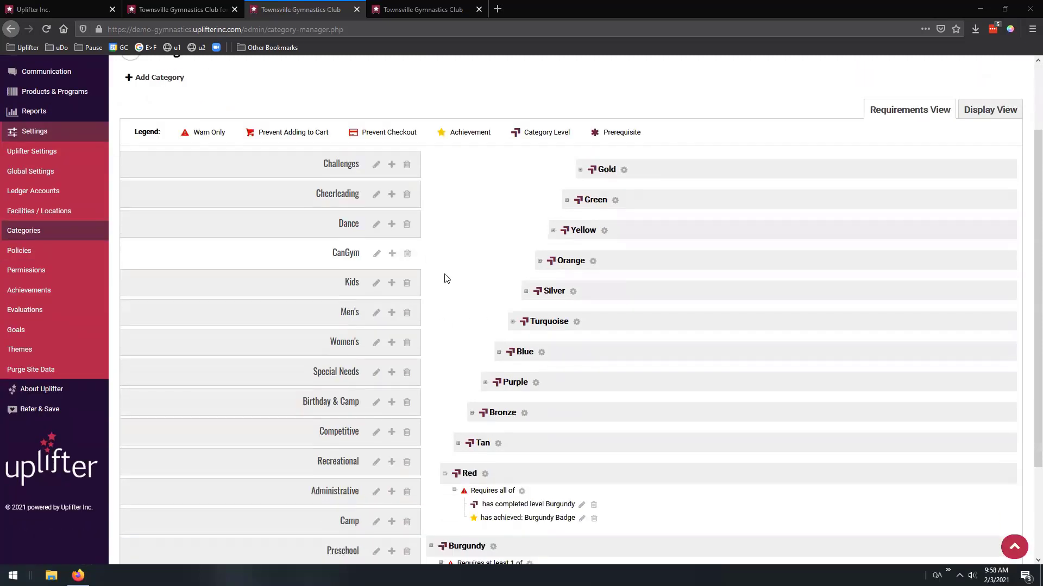
click(382, 293)
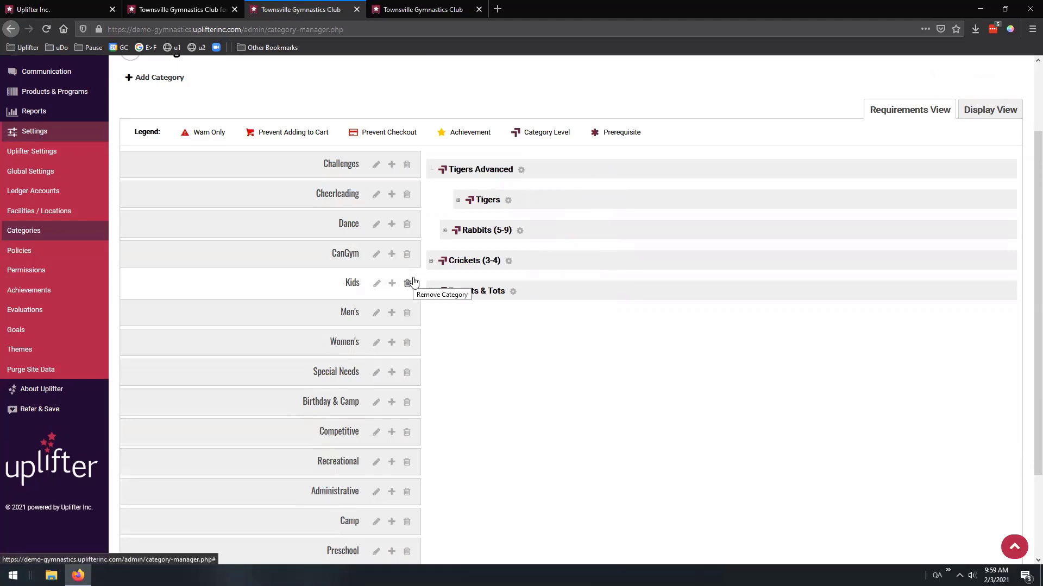
Go to the Seasons page and review the list of available seasons, keeping Fall/Winter 2020-2021 selected
scroll(449, 335, up, 3)
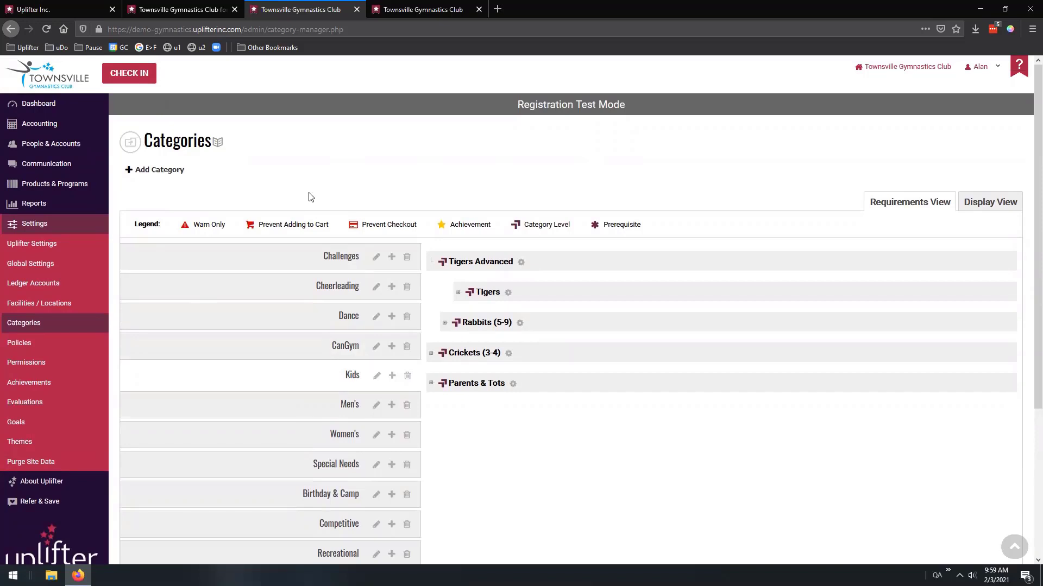
mouse_move(46, 190)
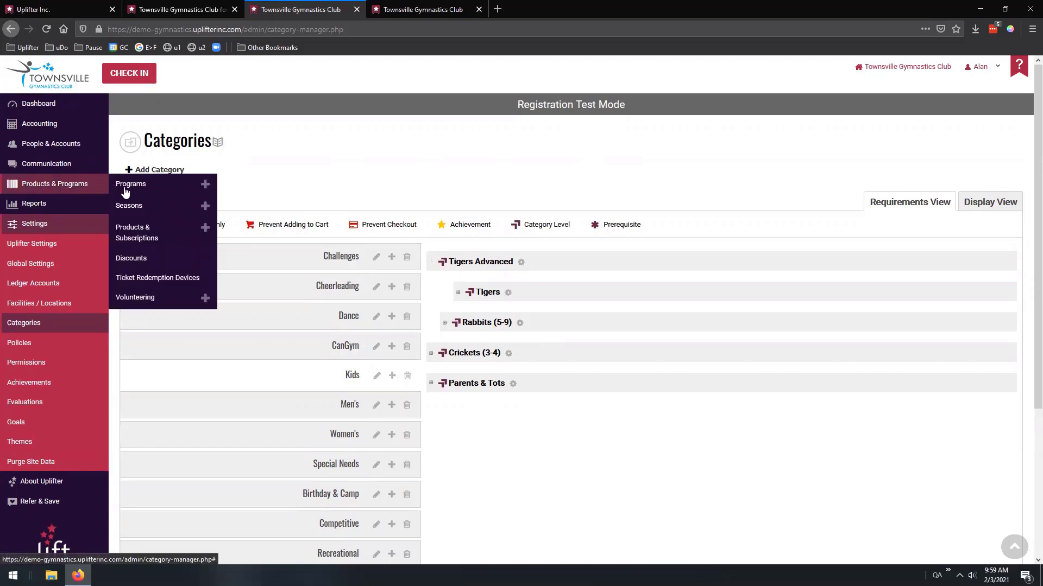
click(154, 205)
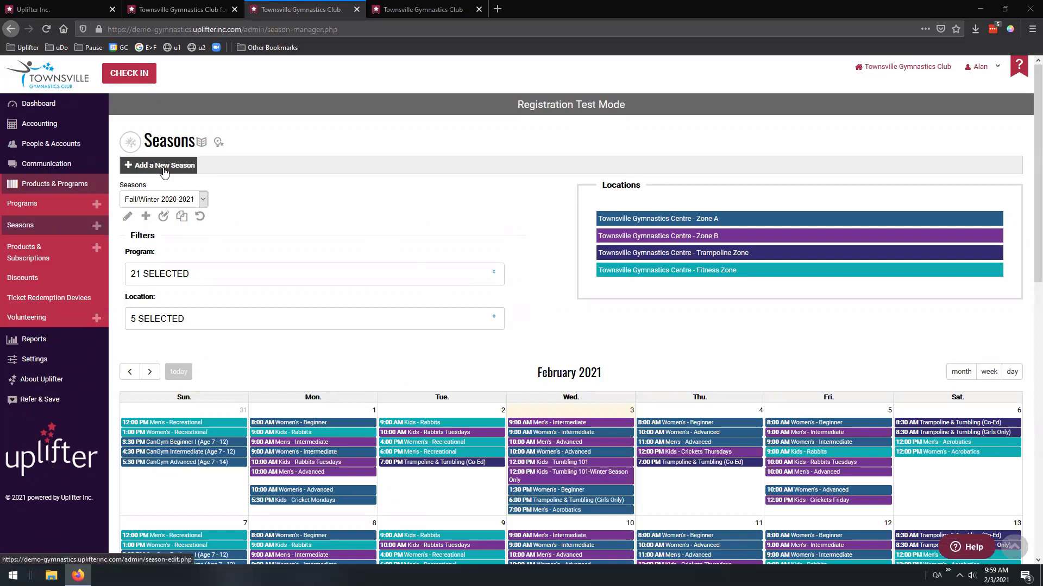
click(171, 200)
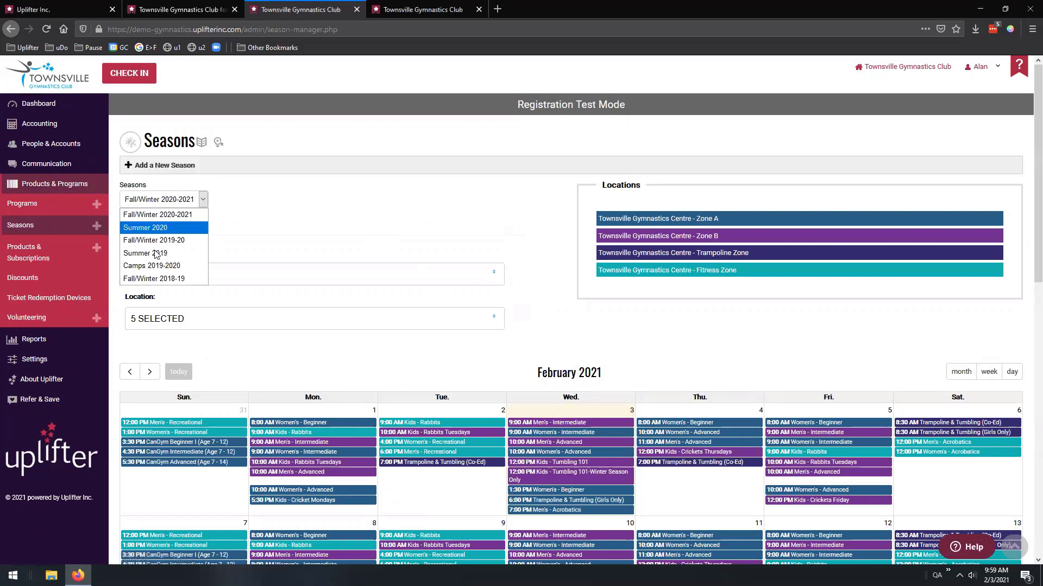
click(245, 197)
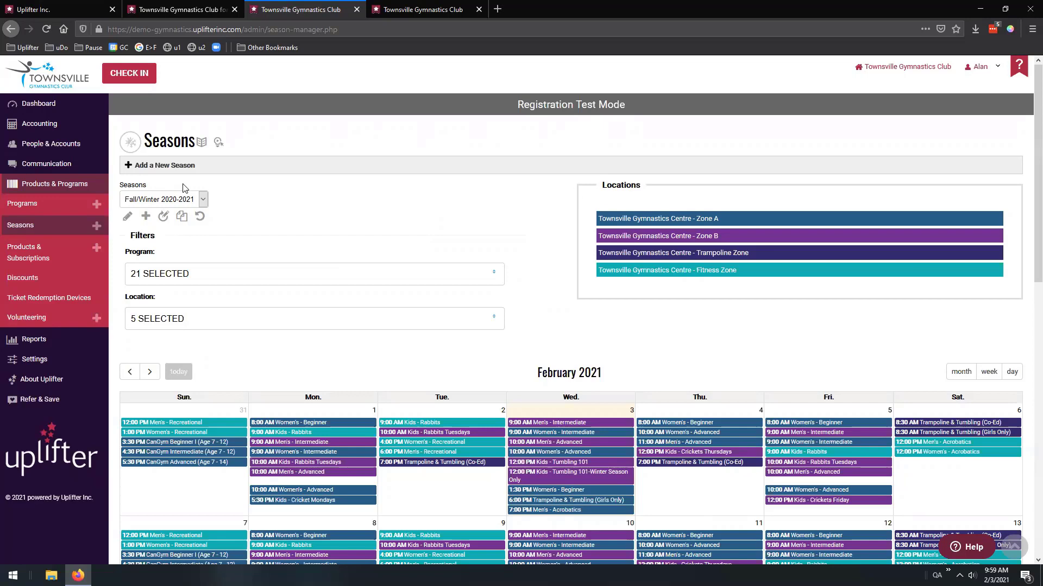
Open the Fall/Winter 2020-2021 season for editing and examine its name, start, end and age cutoff date fields
click(128, 217)
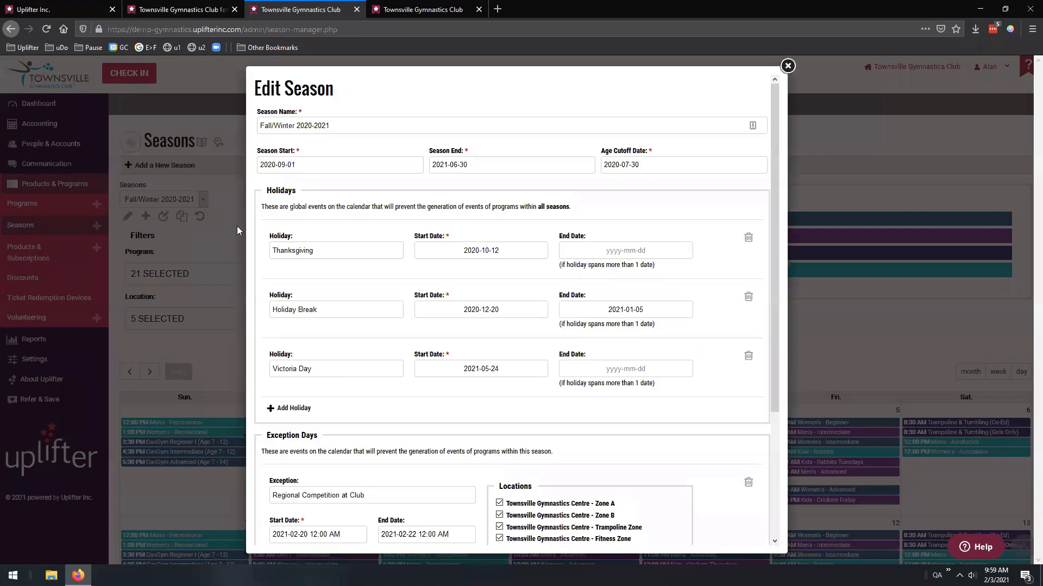
triple_click(277, 130)
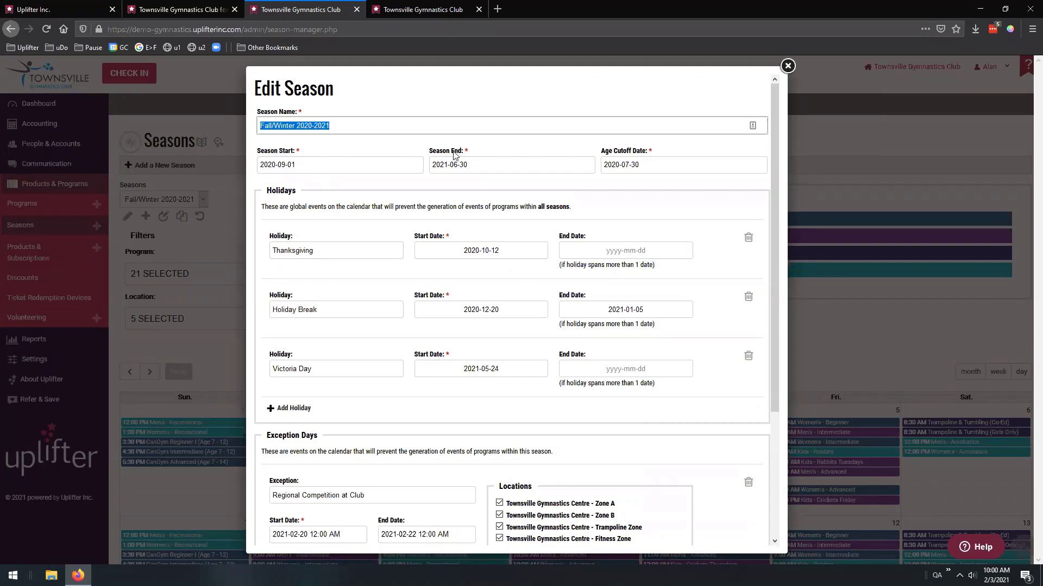
click(307, 165)
click(329, 152)
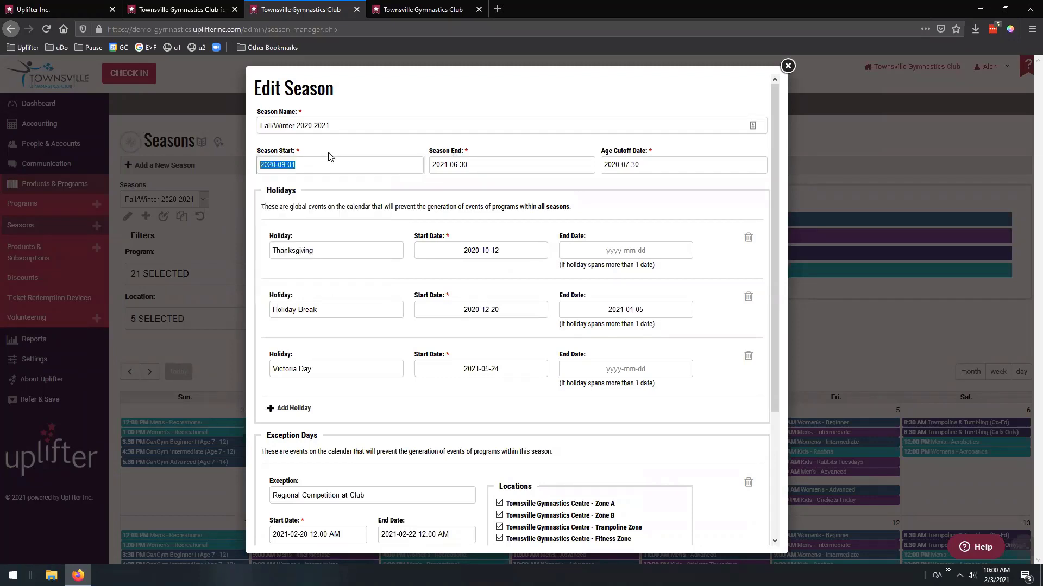
click(515, 155)
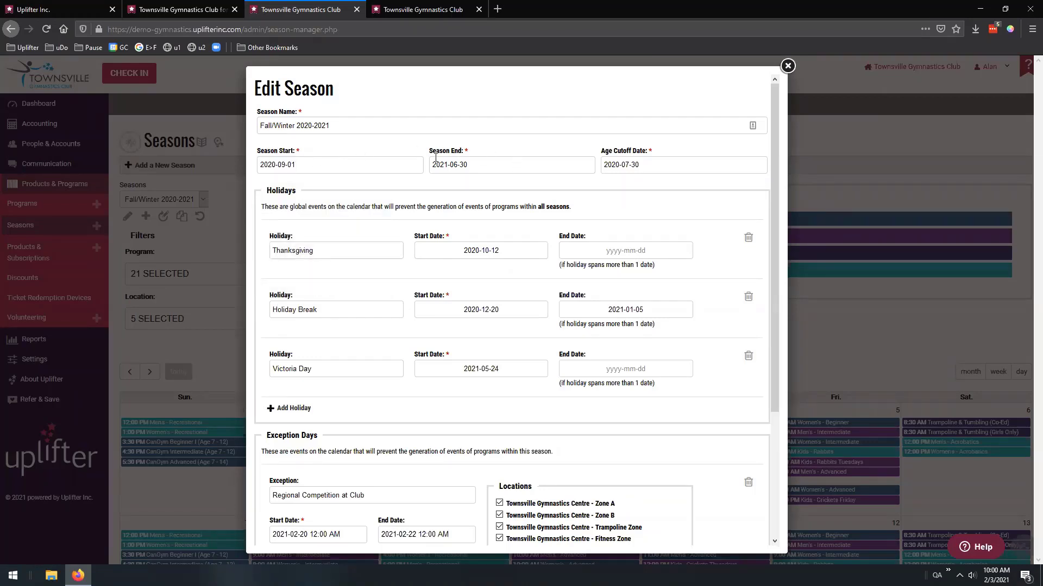
click(649, 172)
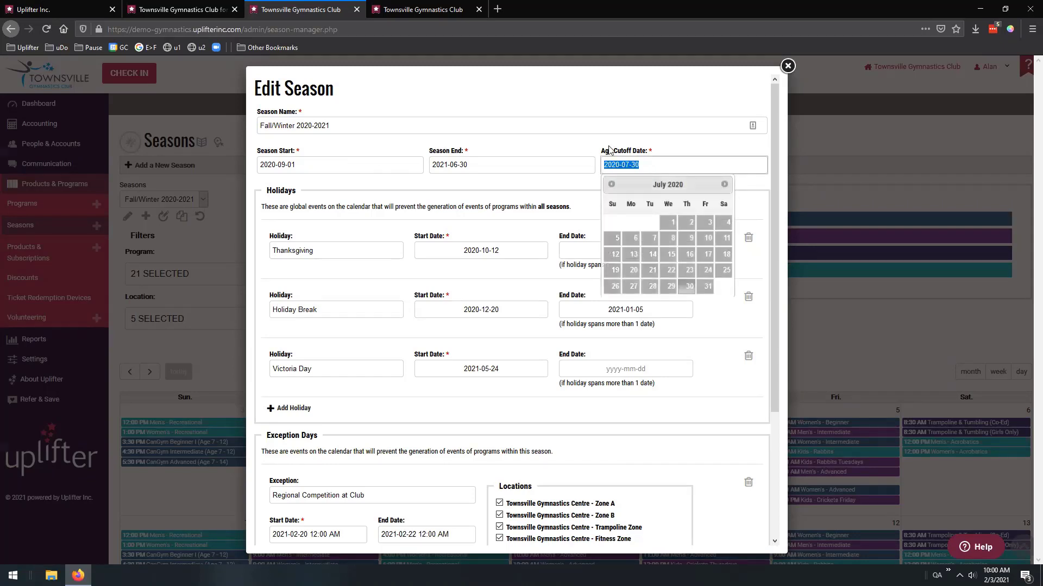
click(604, 144)
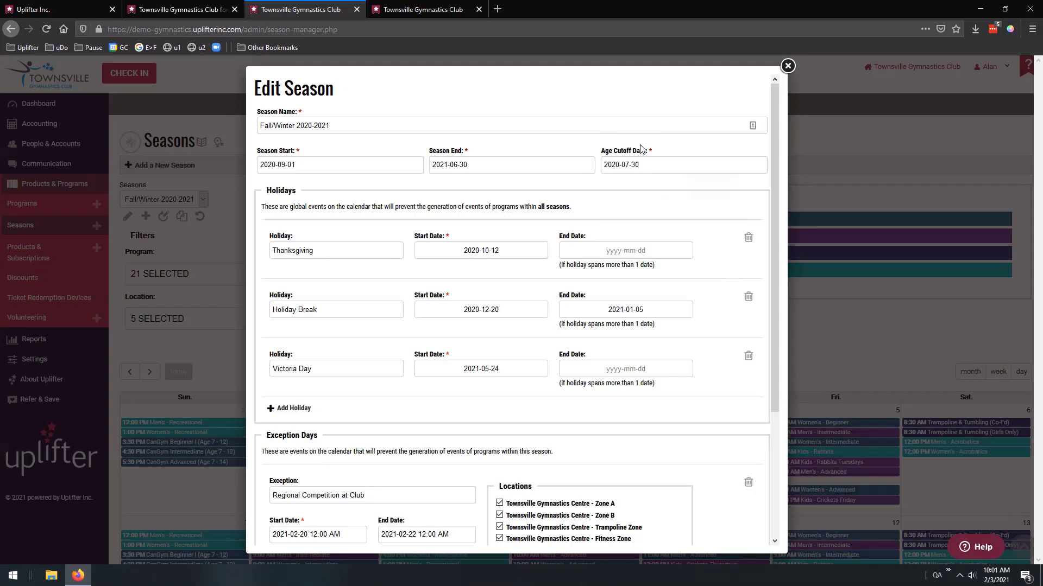
Examine the season's holidays, exception days and season event days, and close the season without saving
scroll(651, 146, down, 3)
scroll(630, 157, up, 2)
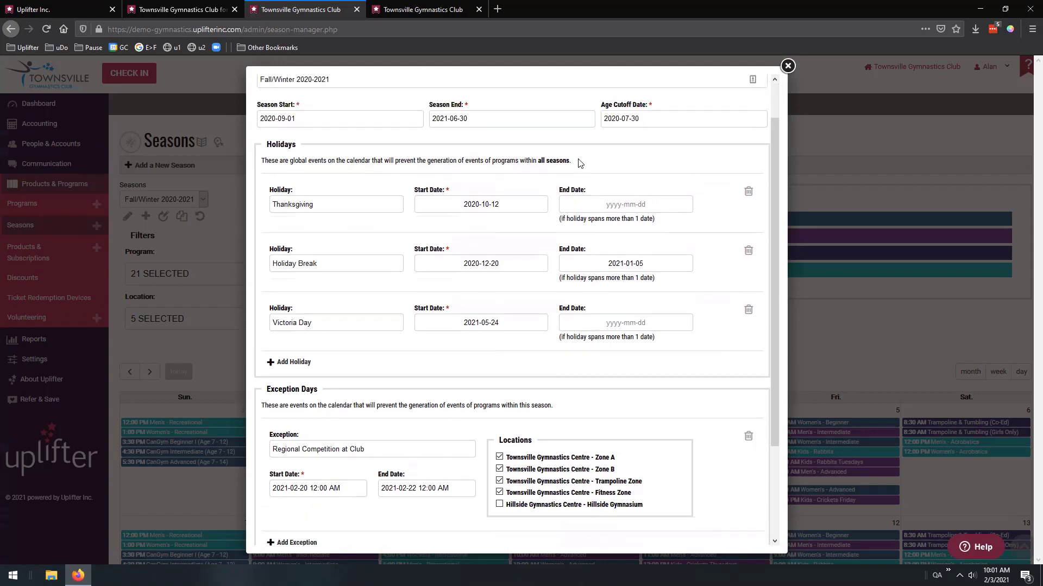
scroll(386, 227, down, 2)
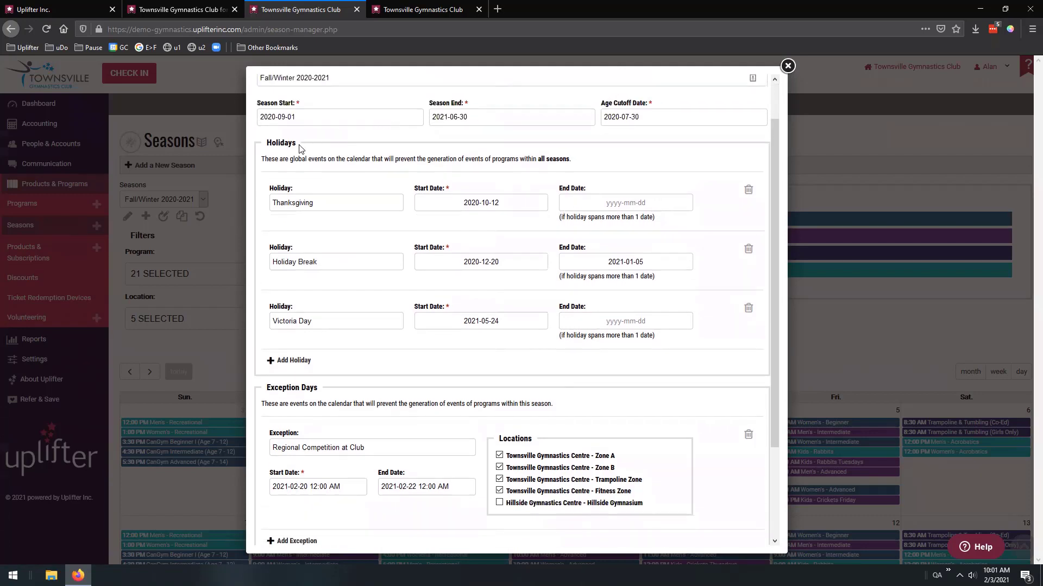
scroll(386, 227, down, 2)
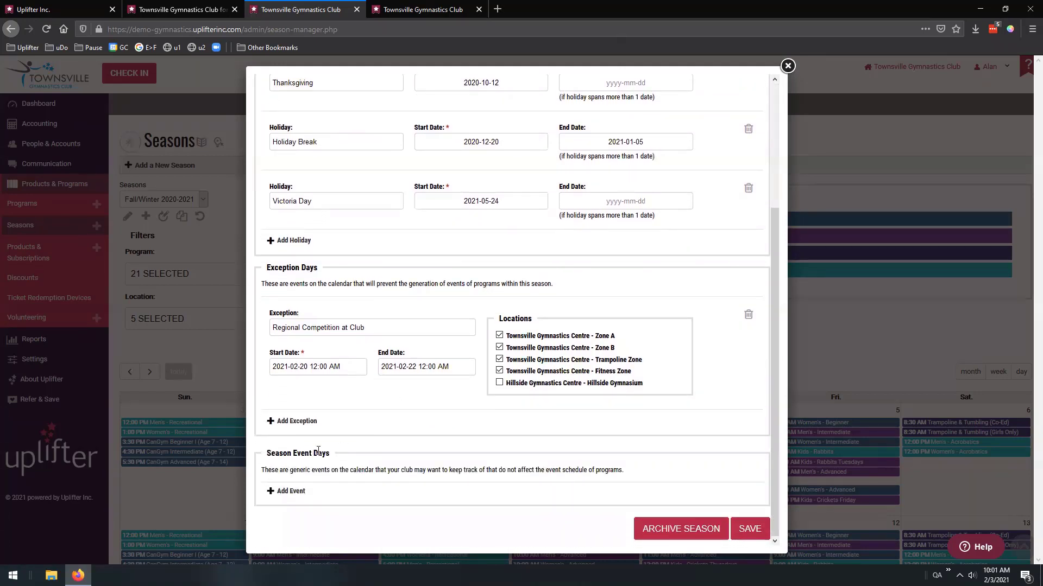
scroll(318, 449, up, 2)
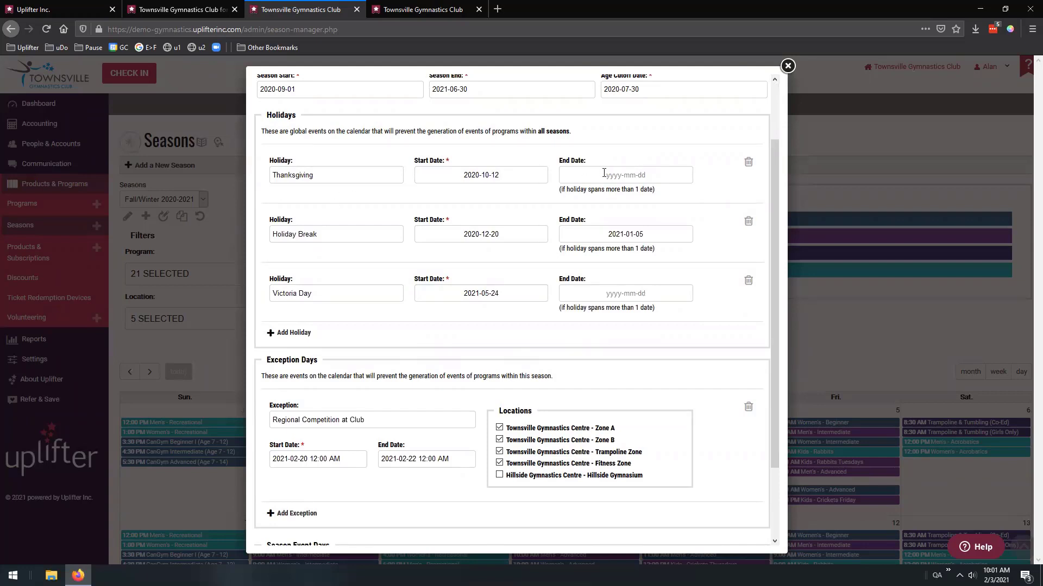
scroll(603, 172, down, 2)
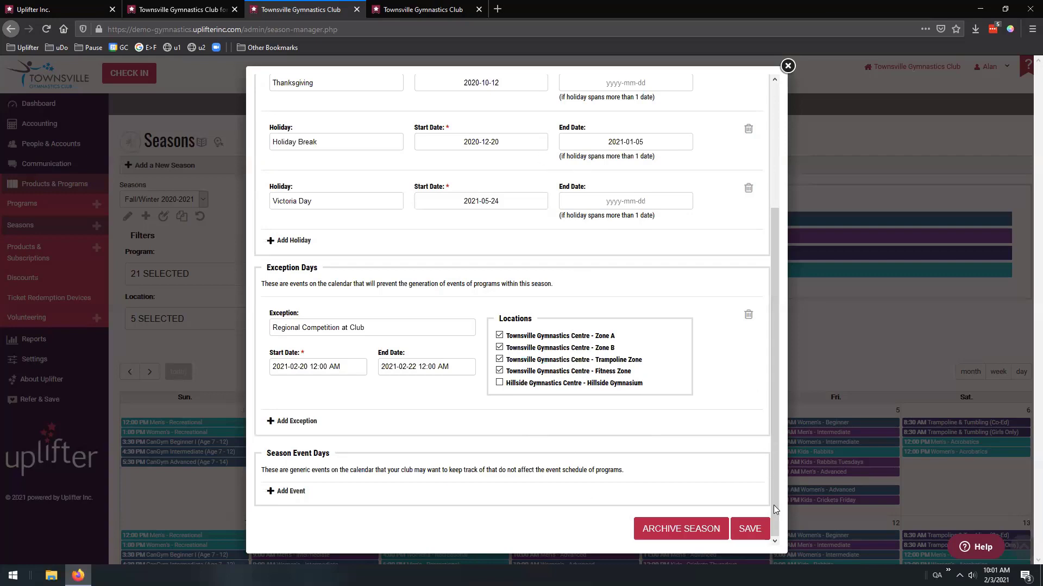
click(788, 65)
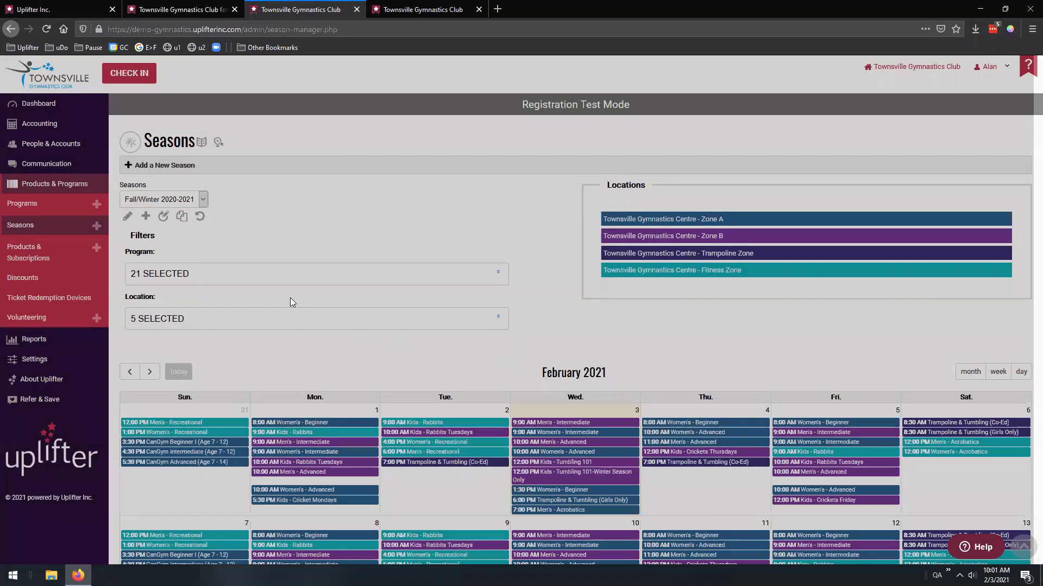
Review the list of available seasons, and look over the programs listed on the Programs page
click(154, 196)
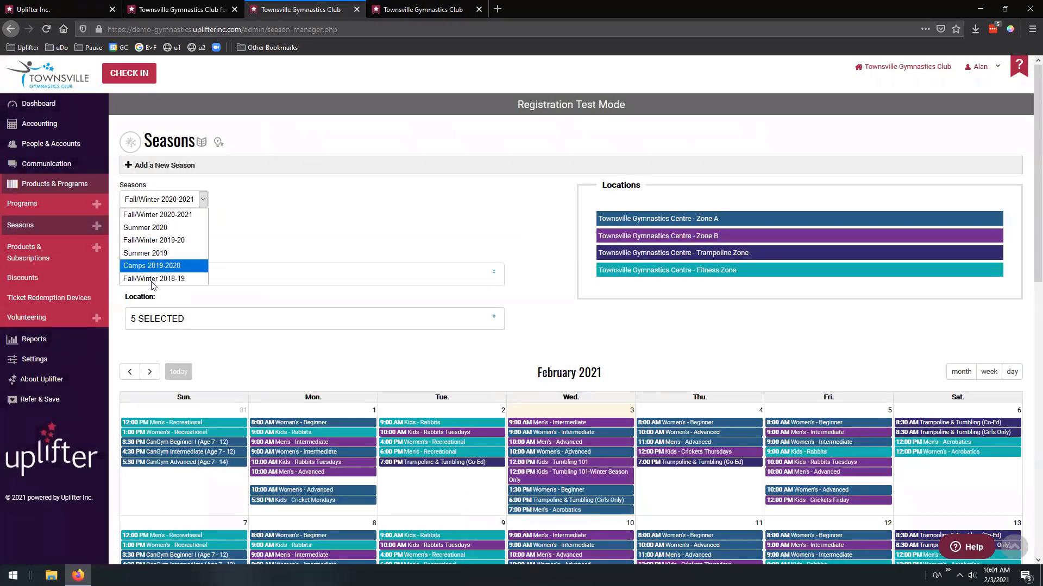
click(247, 206)
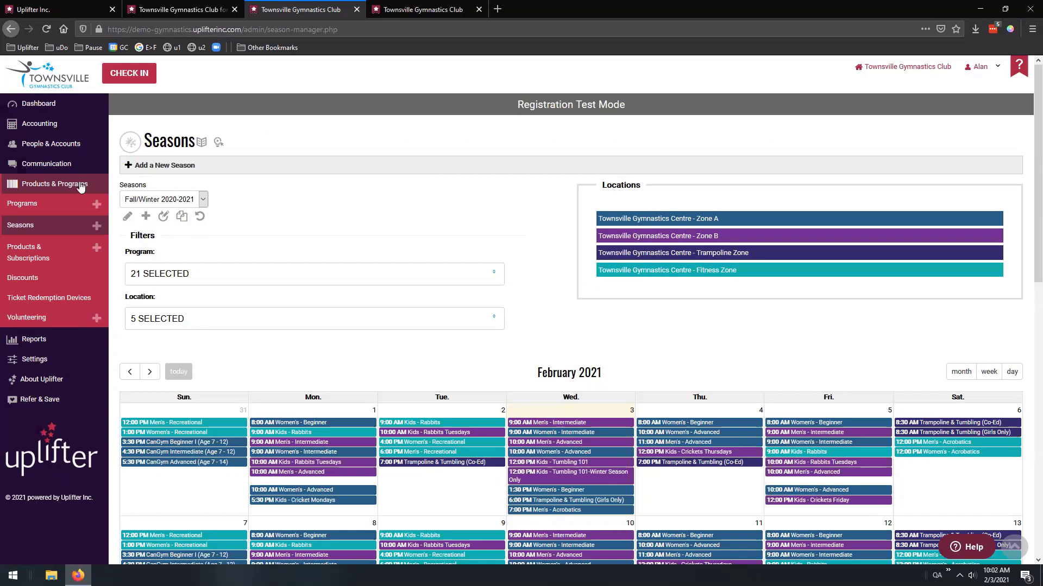
click(30, 208)
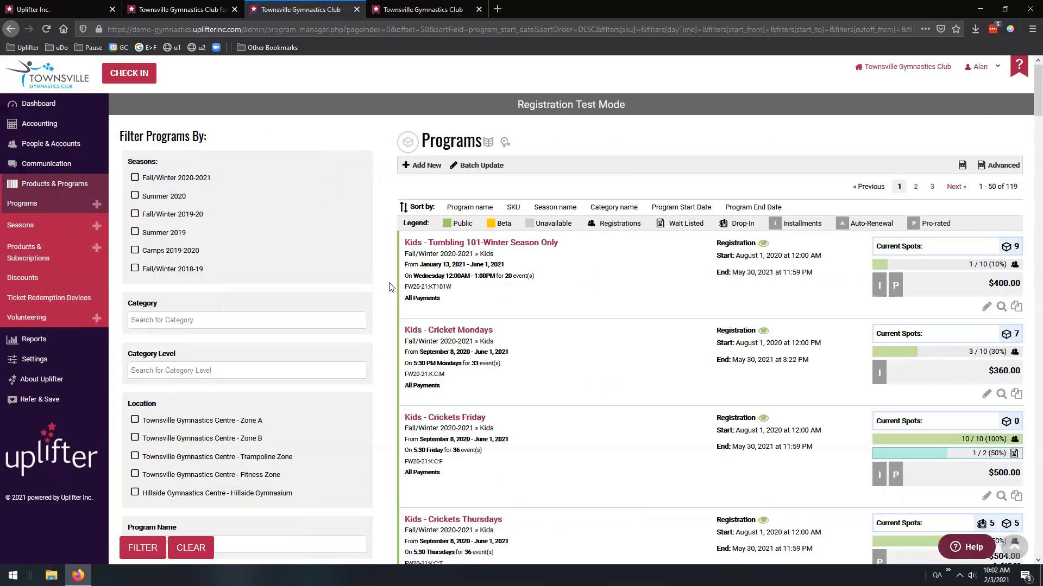
scroll(574, 244, down, 1)
scroll(574, 243, down, 3)
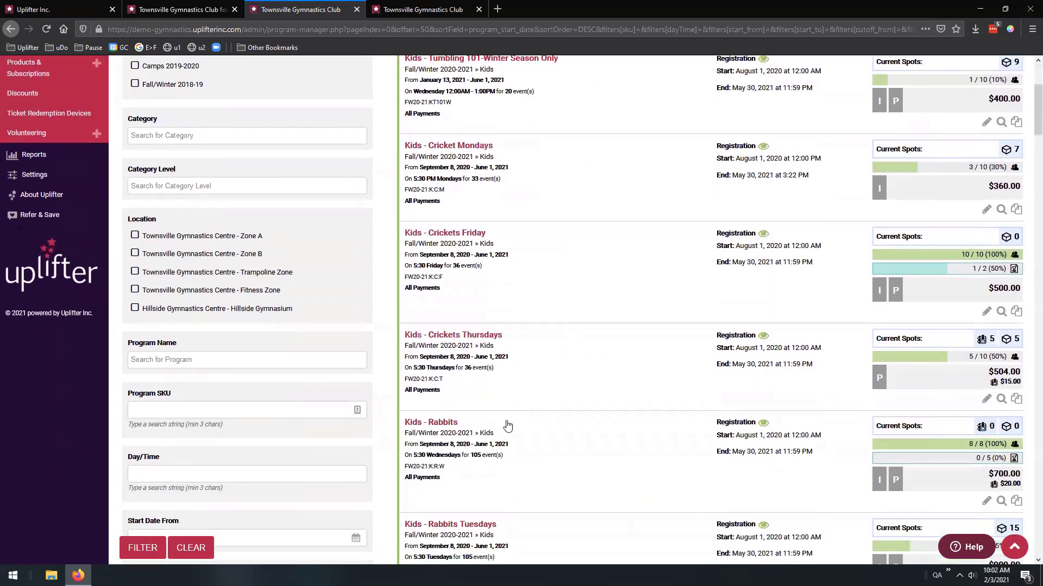
scroll(498, 414, up, 4)
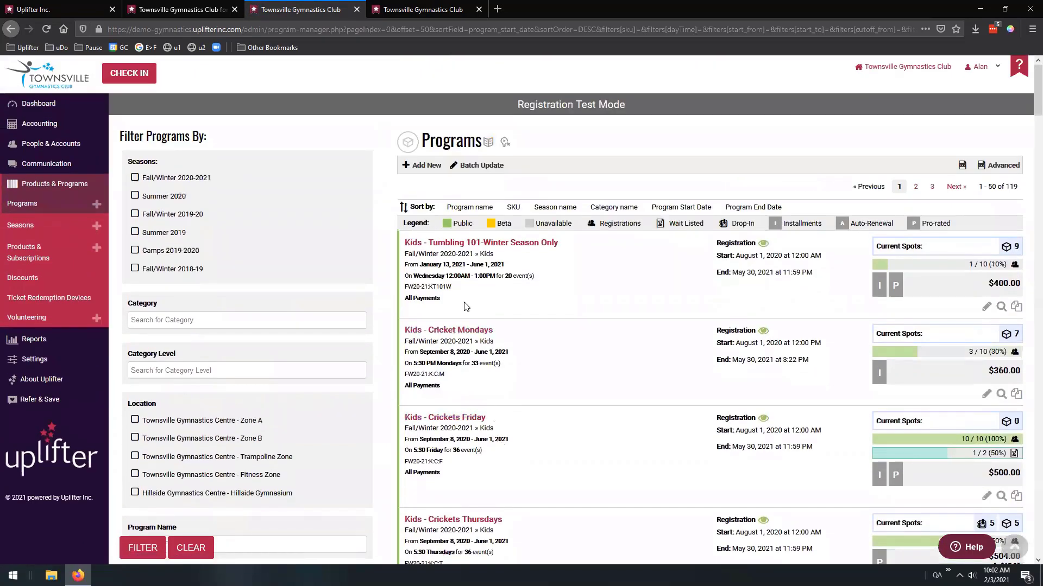
Start creating a new program and display its advanced settings
click(415, 169)
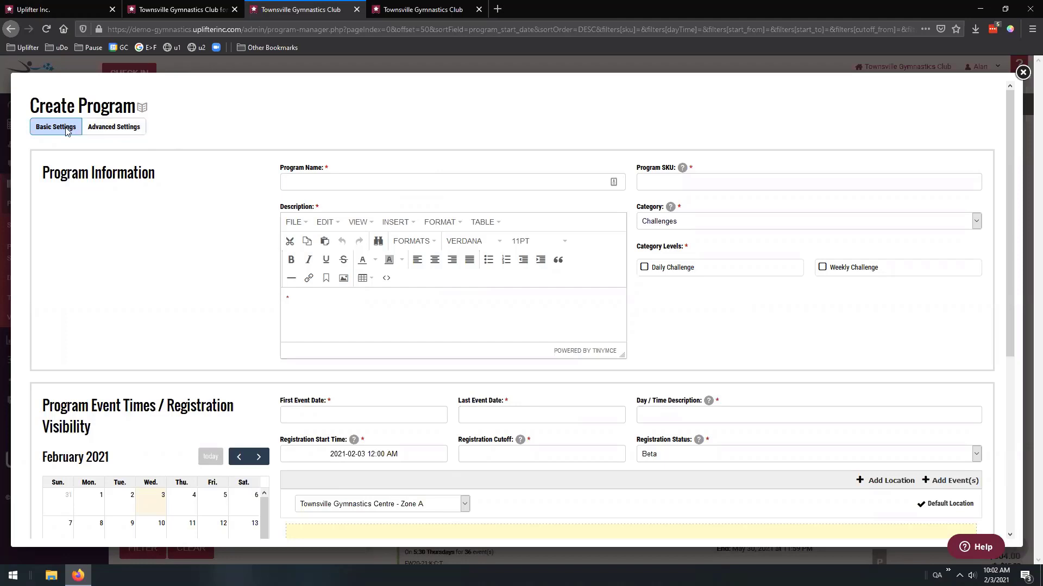
click(101, 132)
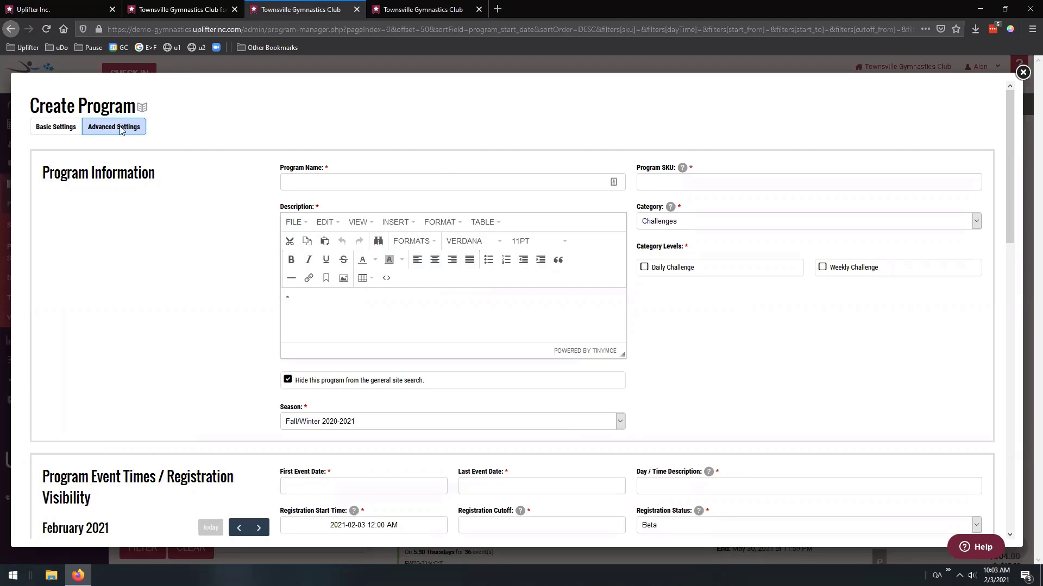
scroll(275, 121, down, 1)
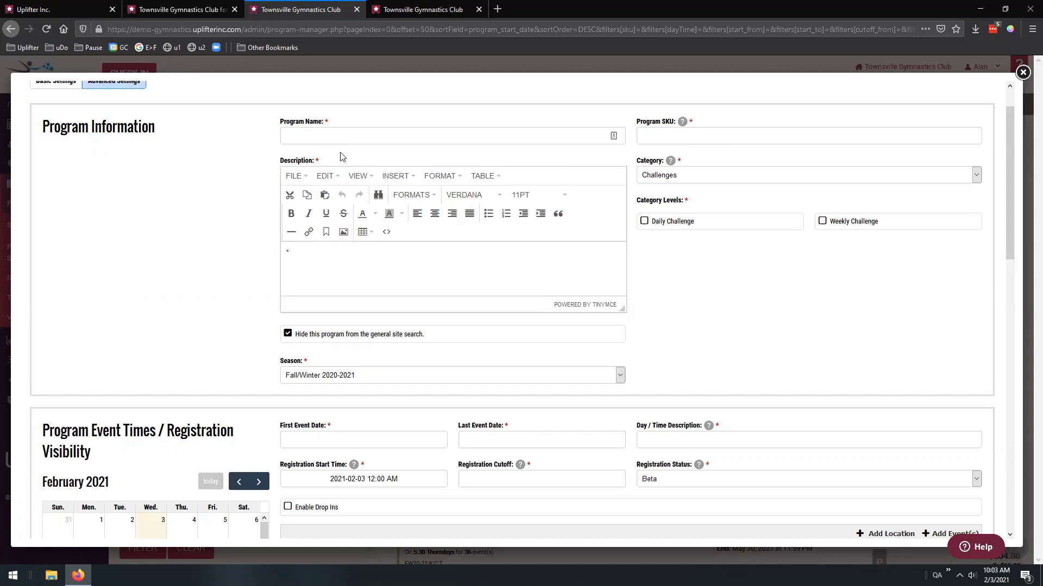
Enter 21-22:W:CG:R:M@5 as the new program's SKU
click(676, 134)
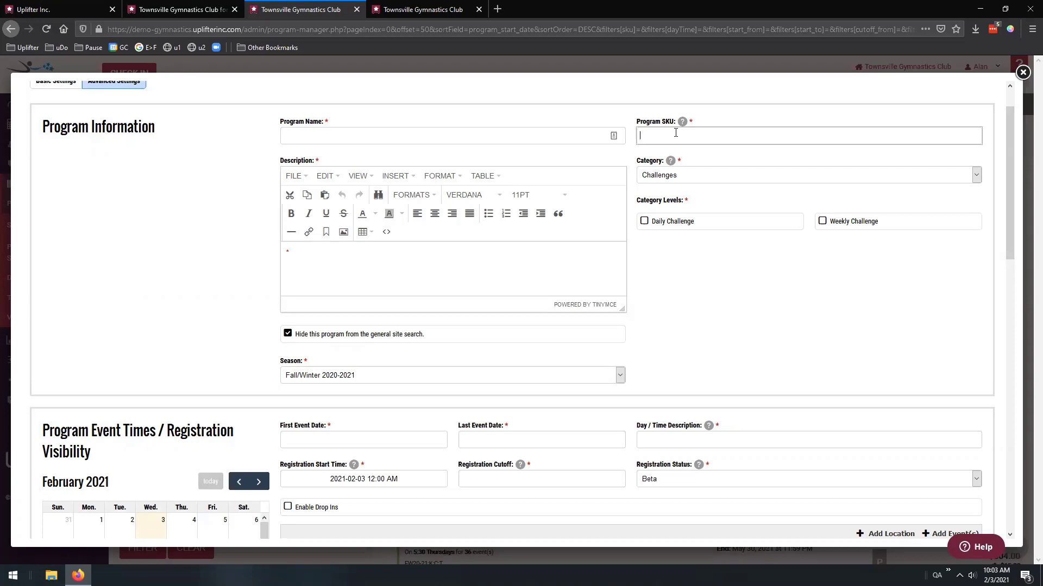
text(20-21)
text(:W)
text(:CS)
drag(658, 136, 639, 135)
text(21-22)
text(MD)
text(5)
Set the program's category to CanGym and select the Red category level
click(736, 178)
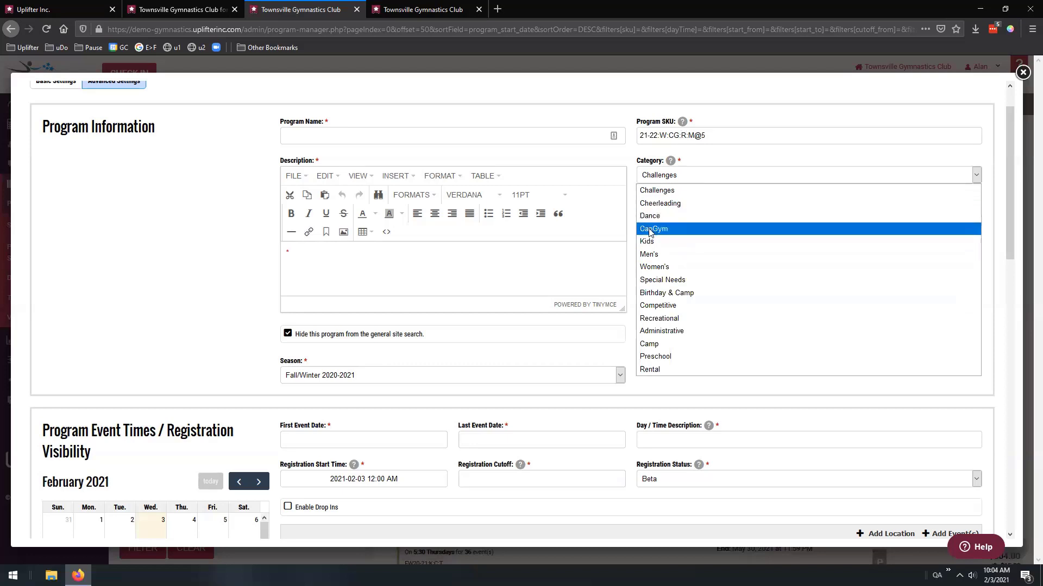
click(702, 239)
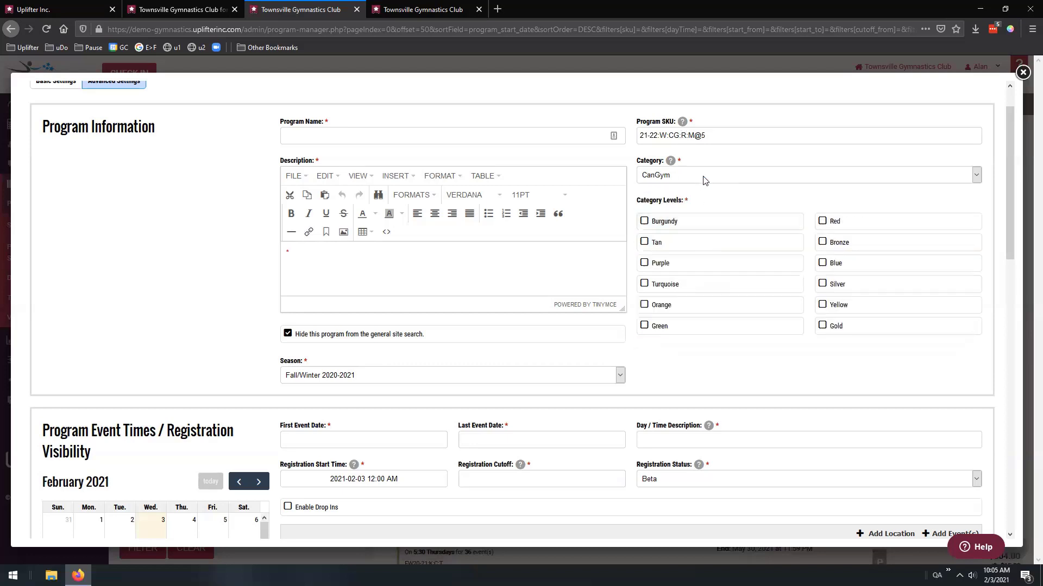
mouse_move(671, 161)
click(819, 221)
Extend the level part of the program SKU to R/B, and add the Burgundy and Tan category levels
click(681, 135)
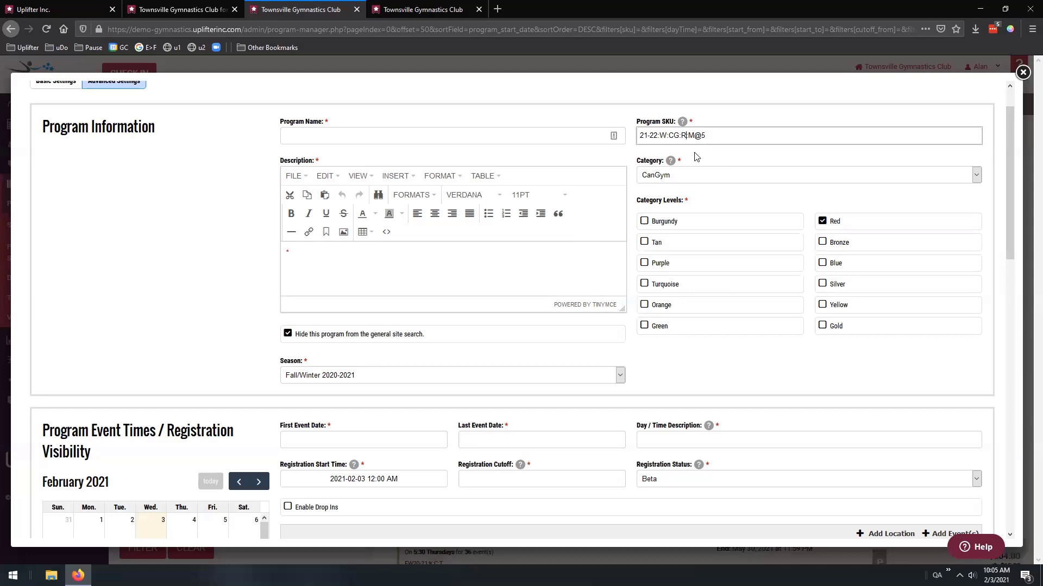
text(/B)
click(726, 217)
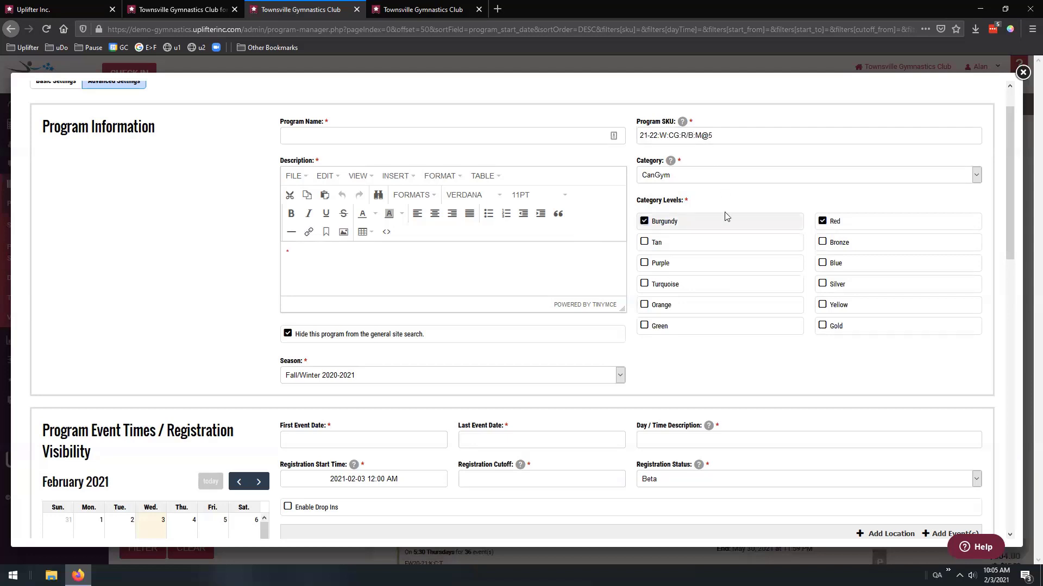
click(773, 242)
Try adding the Bronze, Purple, Blue, Silver and Turquoise category levels, and clear them again
click(861, 249)
click(782, 266)
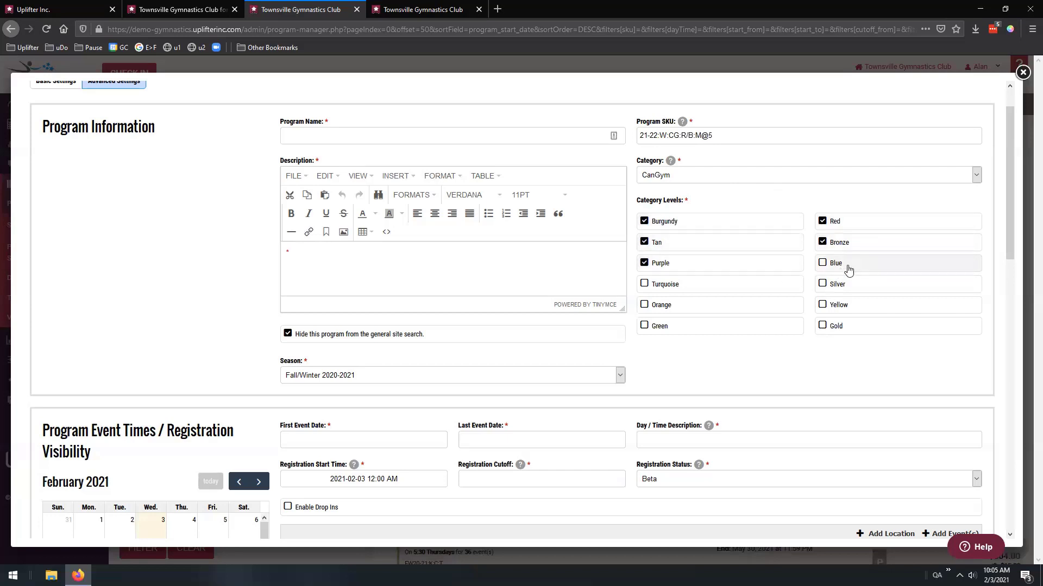
click(847, 265)
click(804, 284)
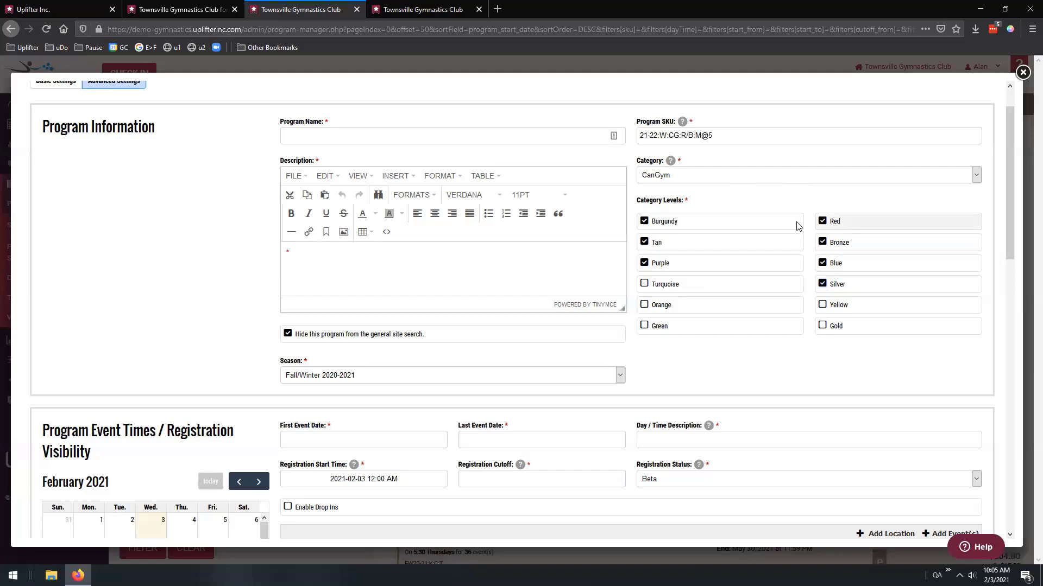
click(771, 262)
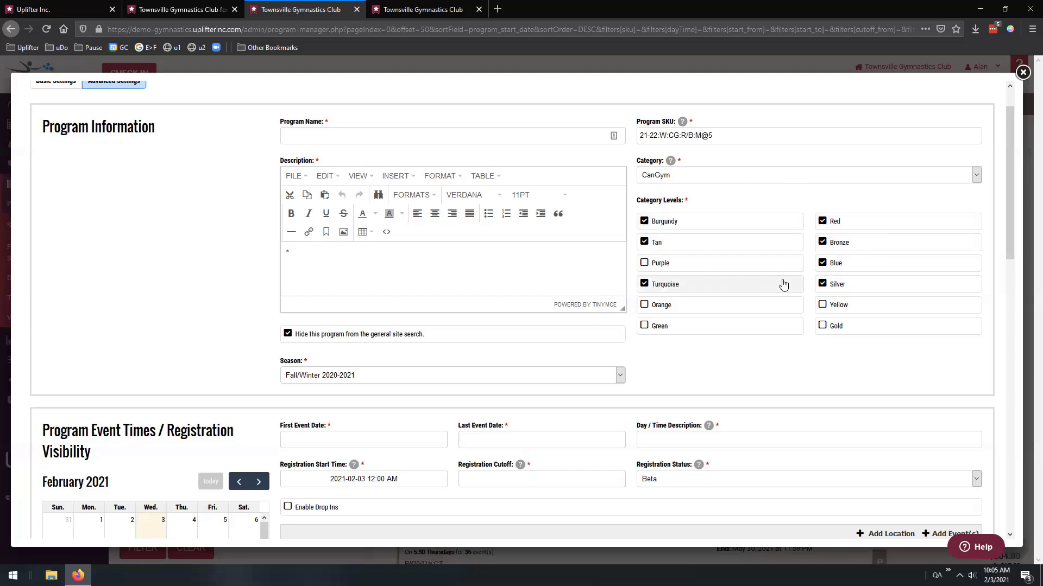
click(831, 284)
click(831, 262)
click(822, 242)
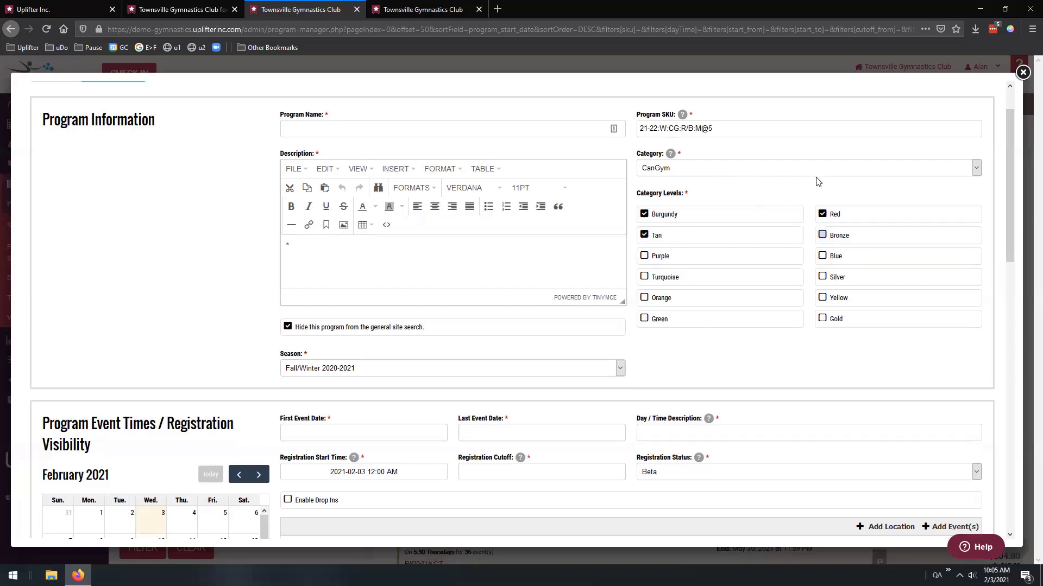
Change the season part of the program SKU to F/W and choose Fall/Winter 2020-2021 as the season
scroll(814, 182, down, 2)
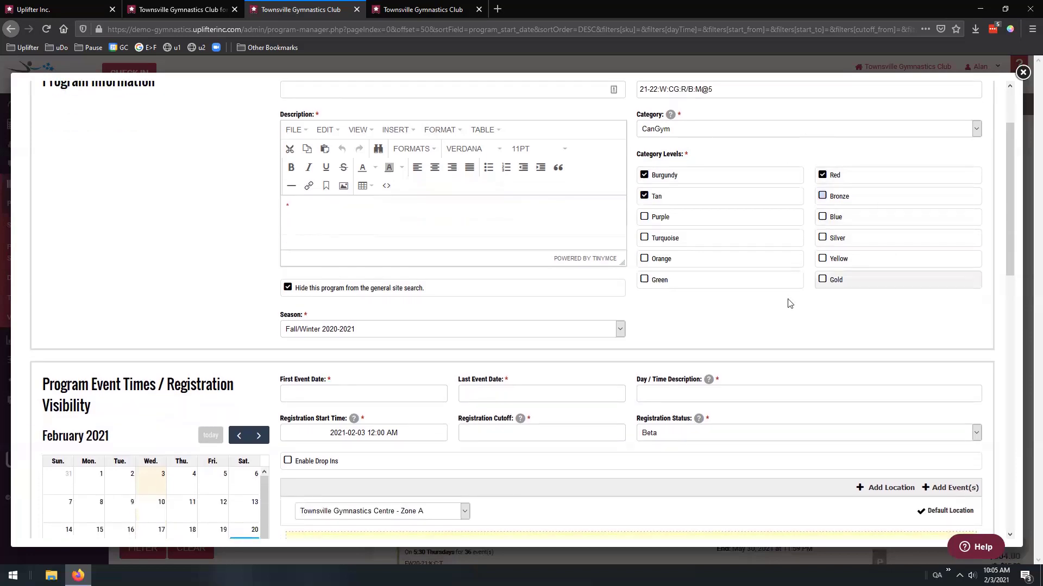
click(321, 330)
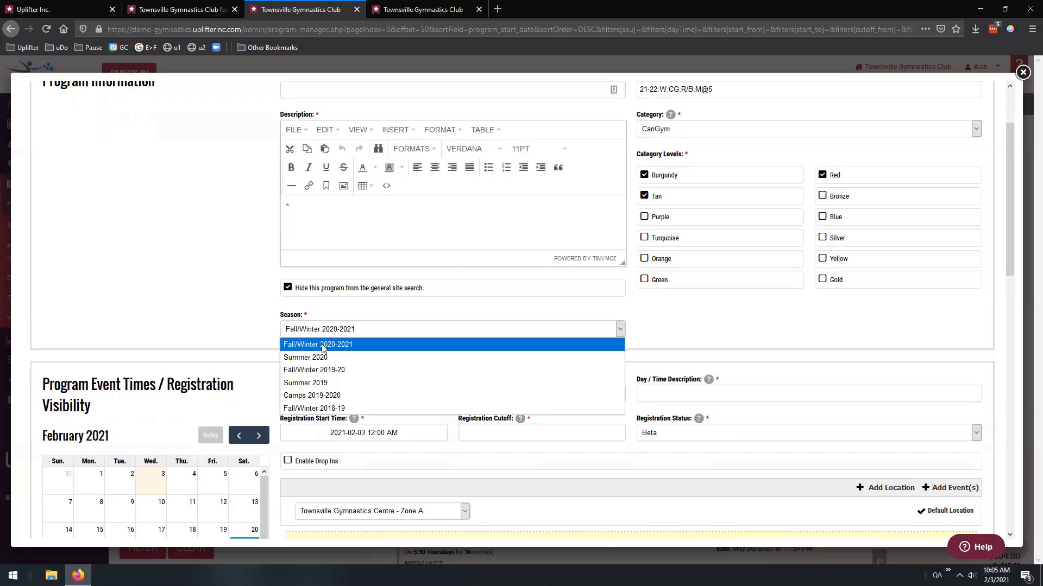
scroll(270, 302, up, 2)
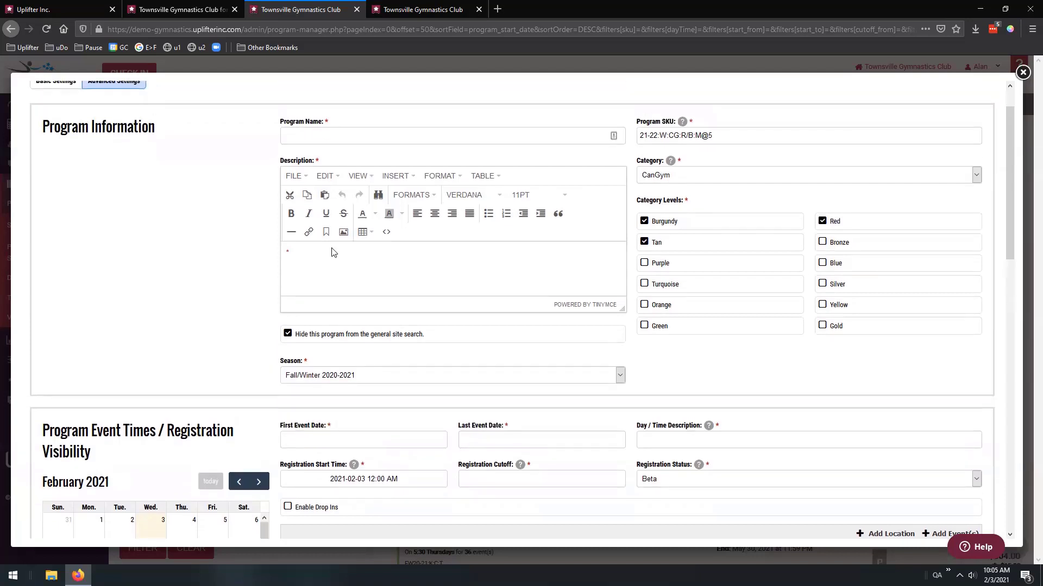
click(659, 136)
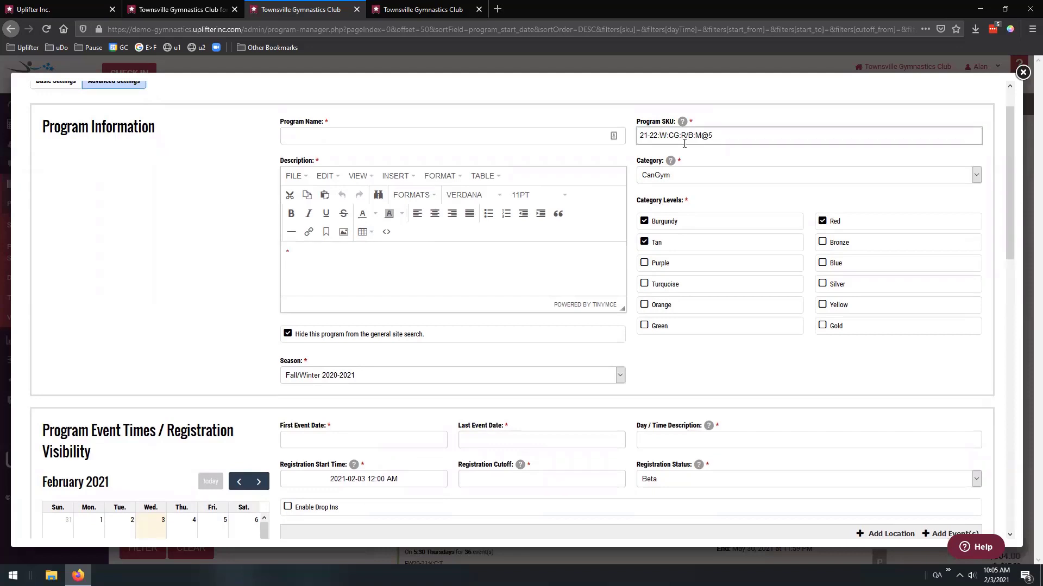
text(F/)
click(341, 376)
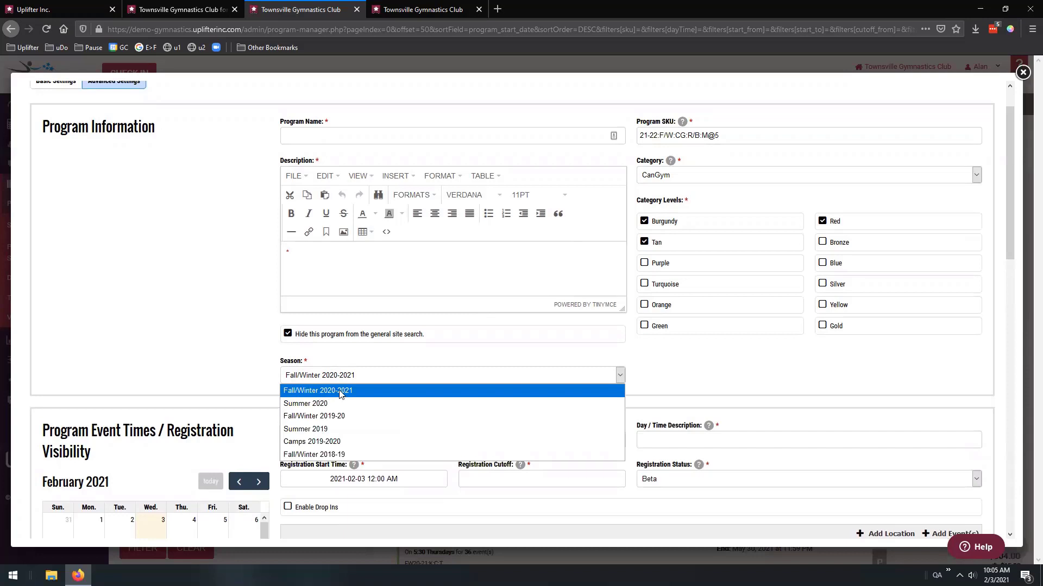
click(320, 395)
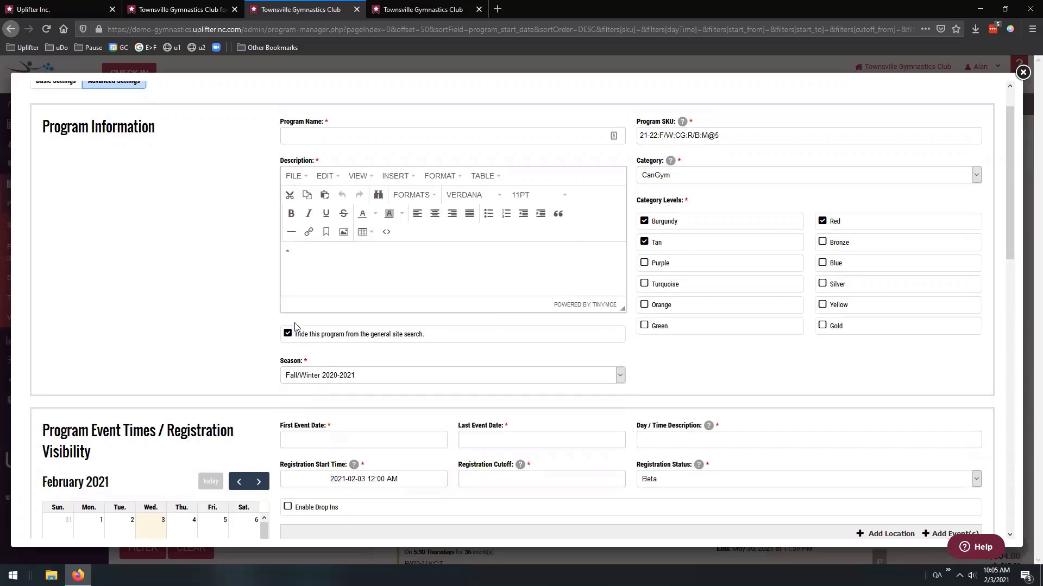
Set the program's first event date to 2021-02-07 and its last event date to 2021-04-30
scroll(179, 172, down, 2)
scroll(179, 172, down, 5)
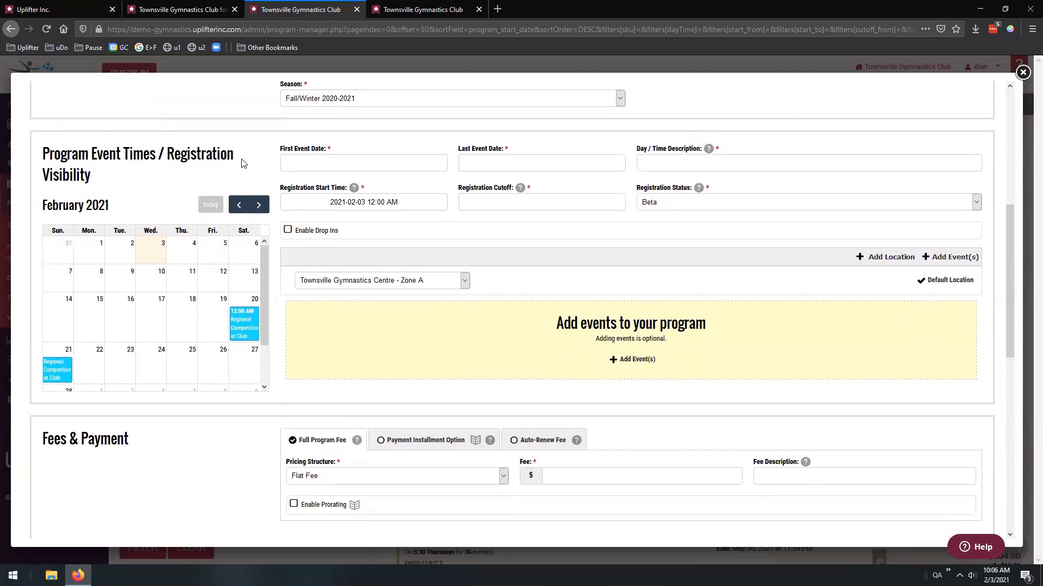
click(370, 163)
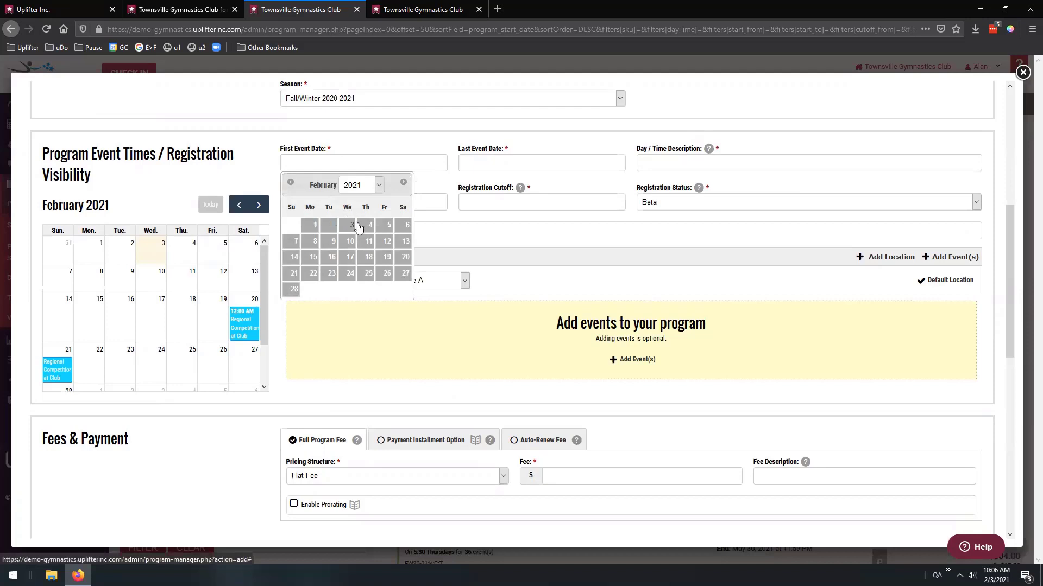
click(294, 241)
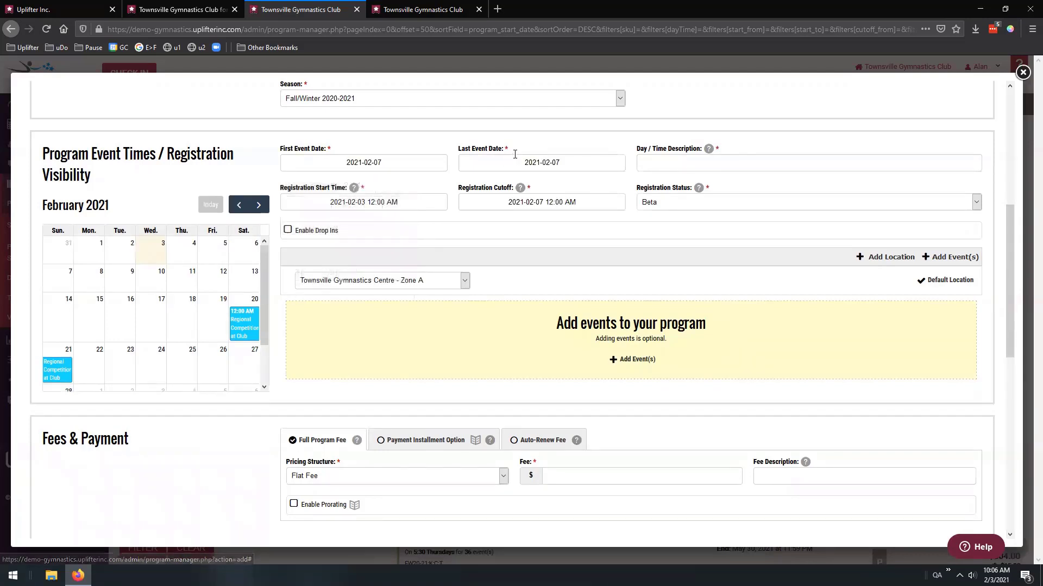
click(579, 163)
click(582, 188)
click(581, 189)
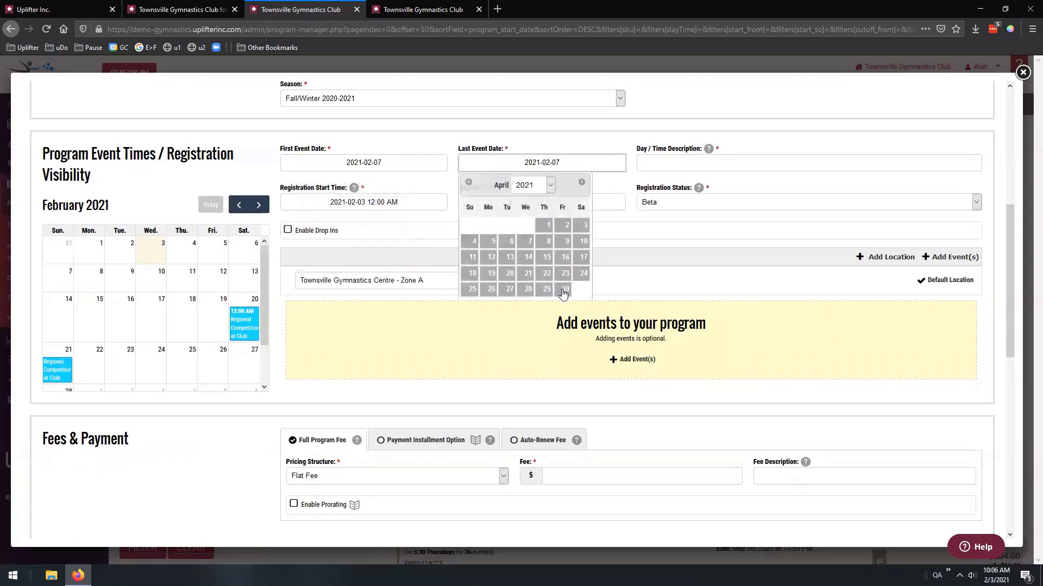
click(562, 289)
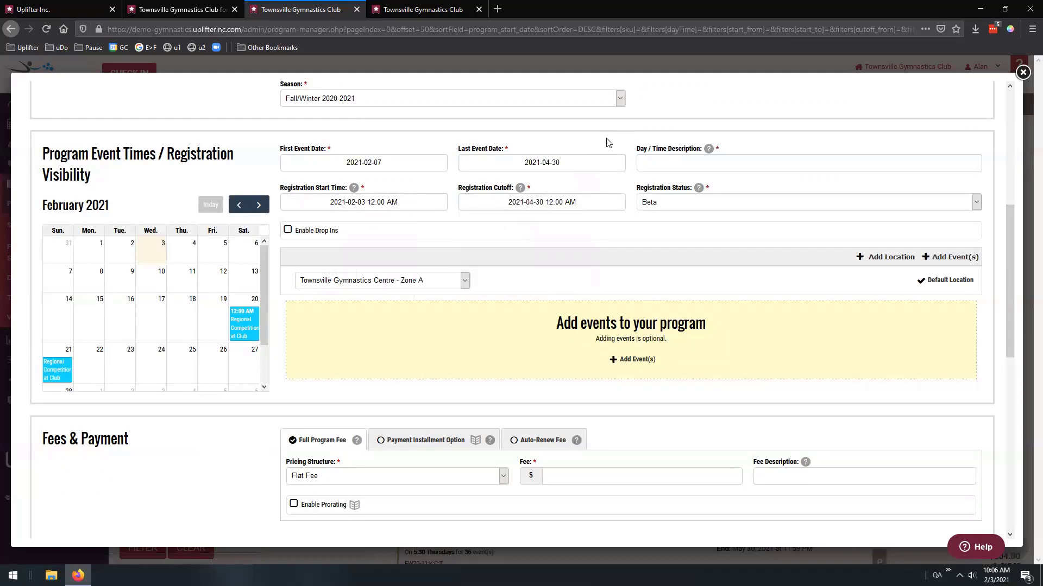
scroll(608, 143, up, 3)
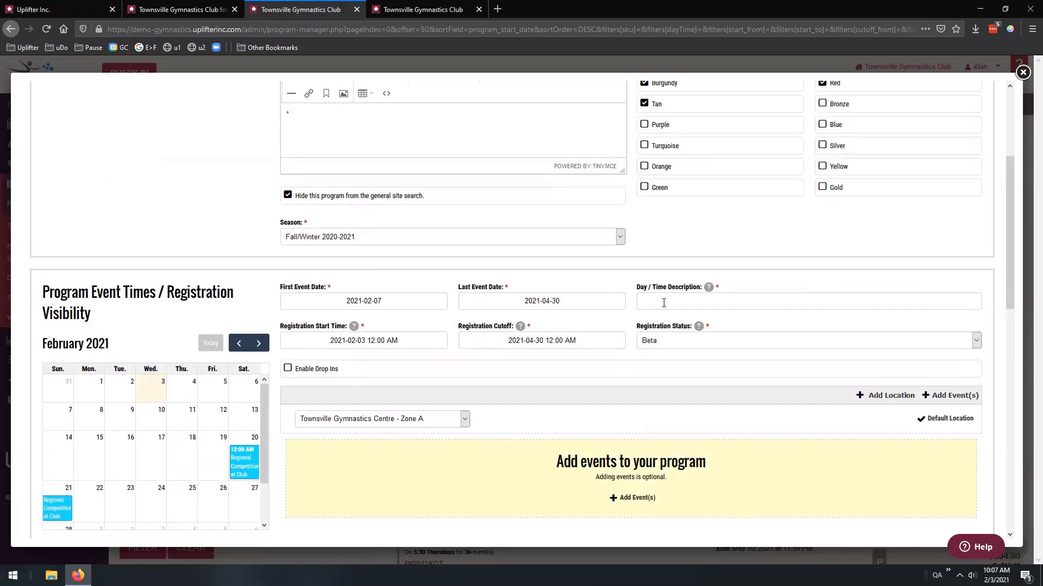
Enter "Mondays @ 5 PM" as the program's day and time description
click(663, 303)
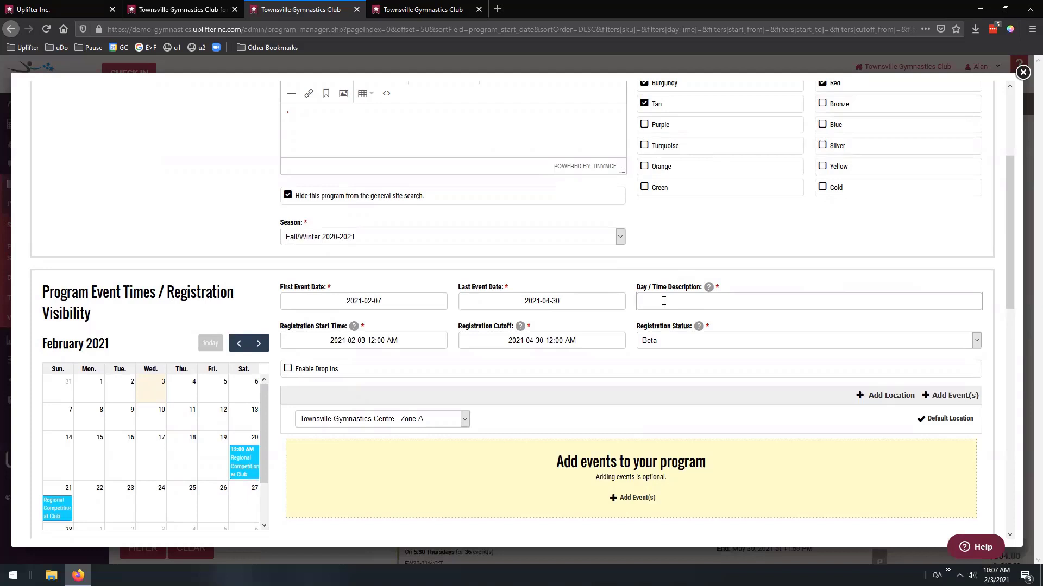
scroll(650, 301, up, 4)
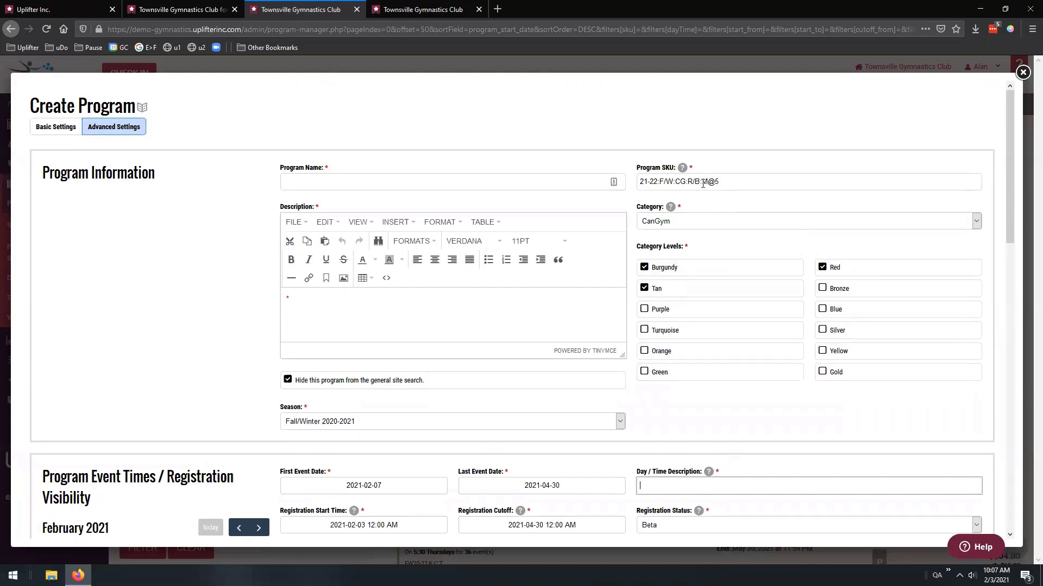
scroll(705, 391, down, 3)
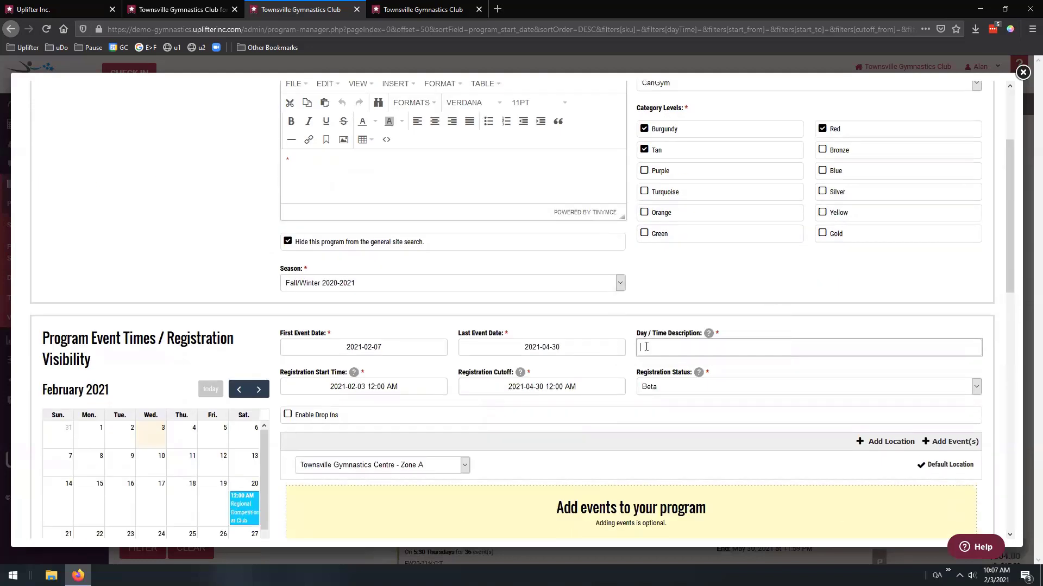
text(Mondays @ 5 PM)
click(636, 321)
scroll(624, 310, down, 2)
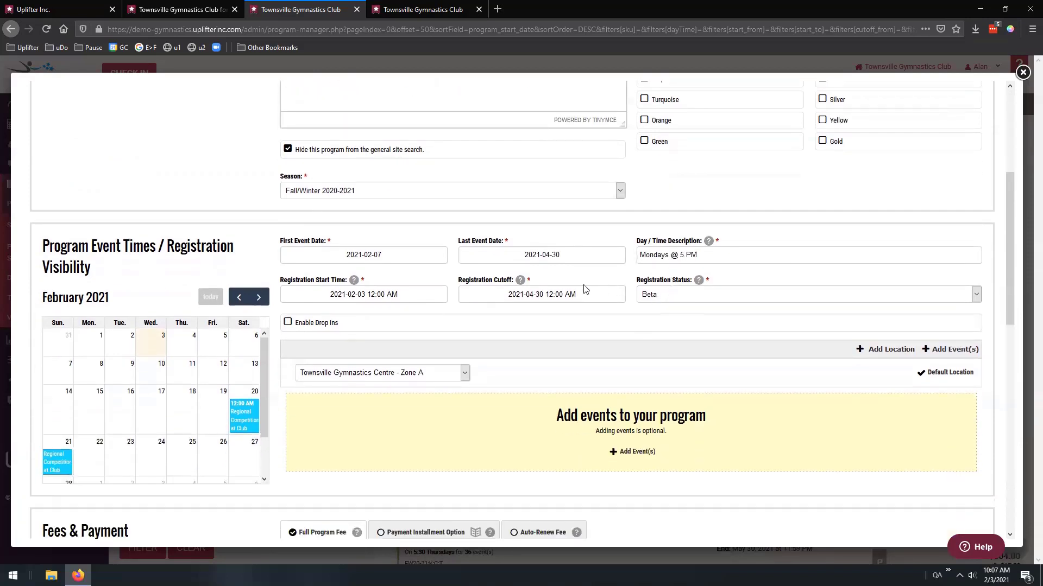
Set the program's registration start to 2021-02-01 and its registration cutoff to 2021-04-25, both at 12:00 AM
click(377, 294)
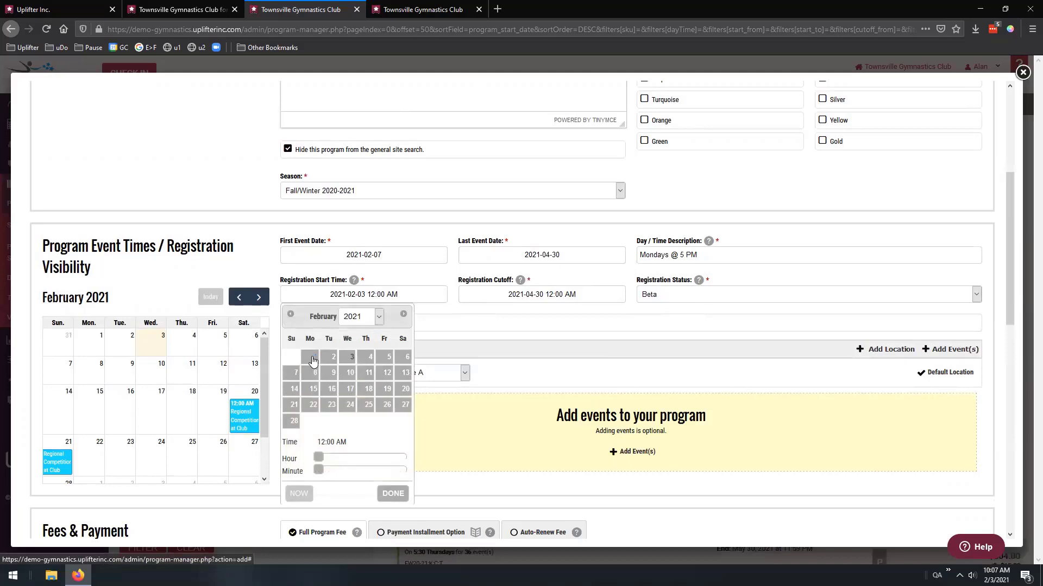
click(312, 359)
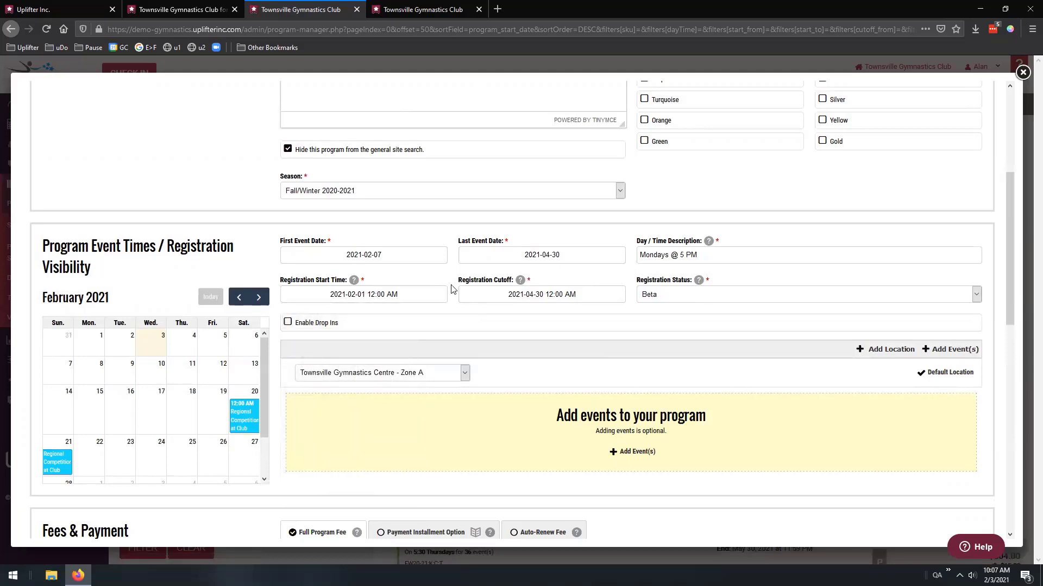
click(549, 295)
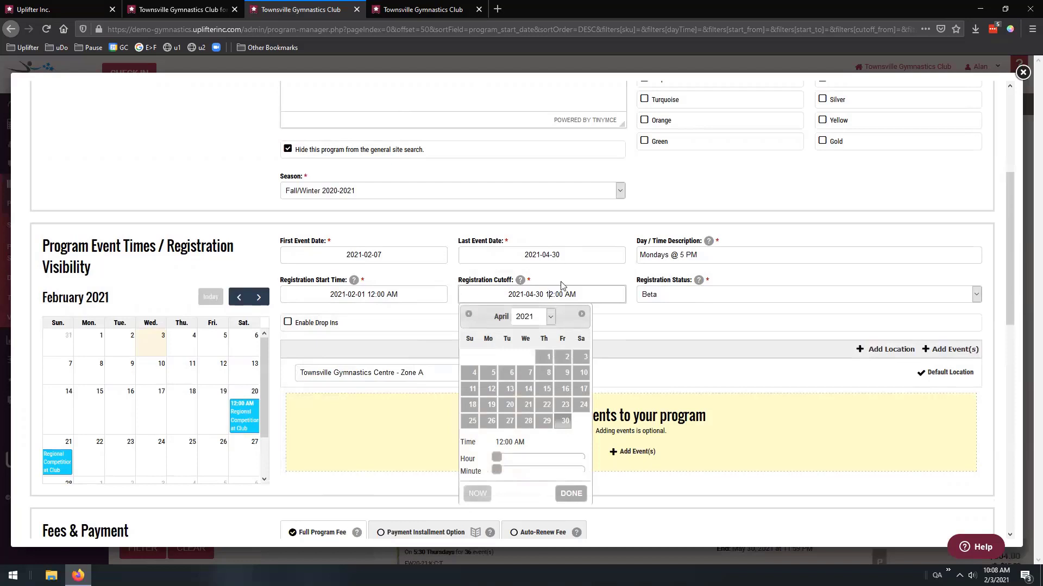
click(544, 426)
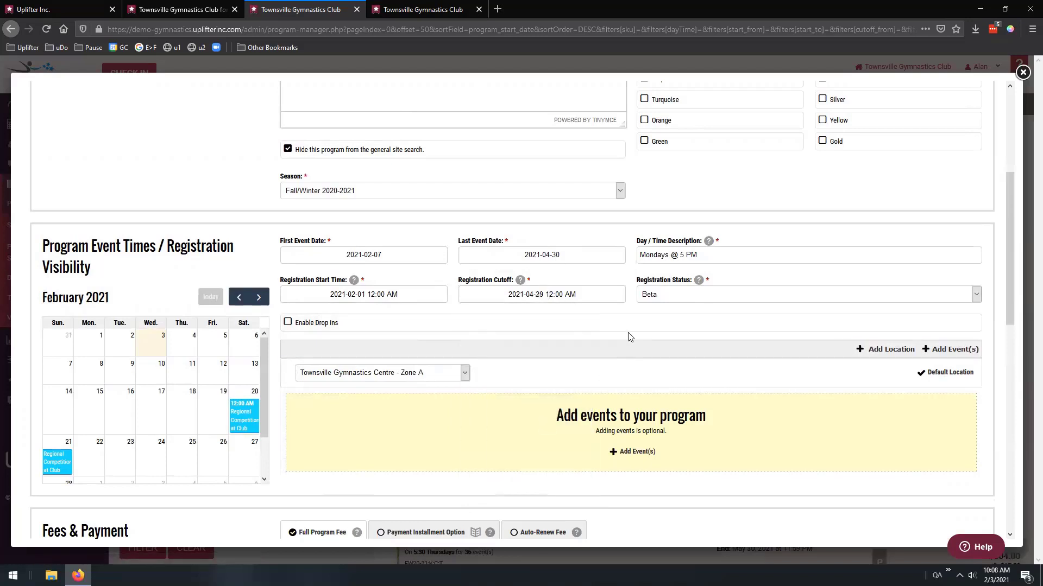
click(597, 295)
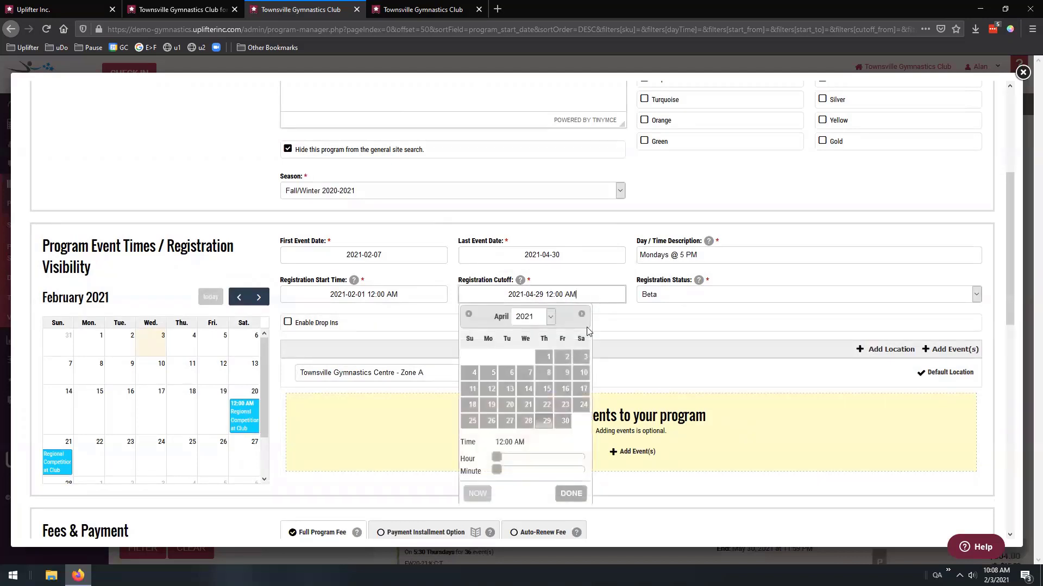
click(472, 421)
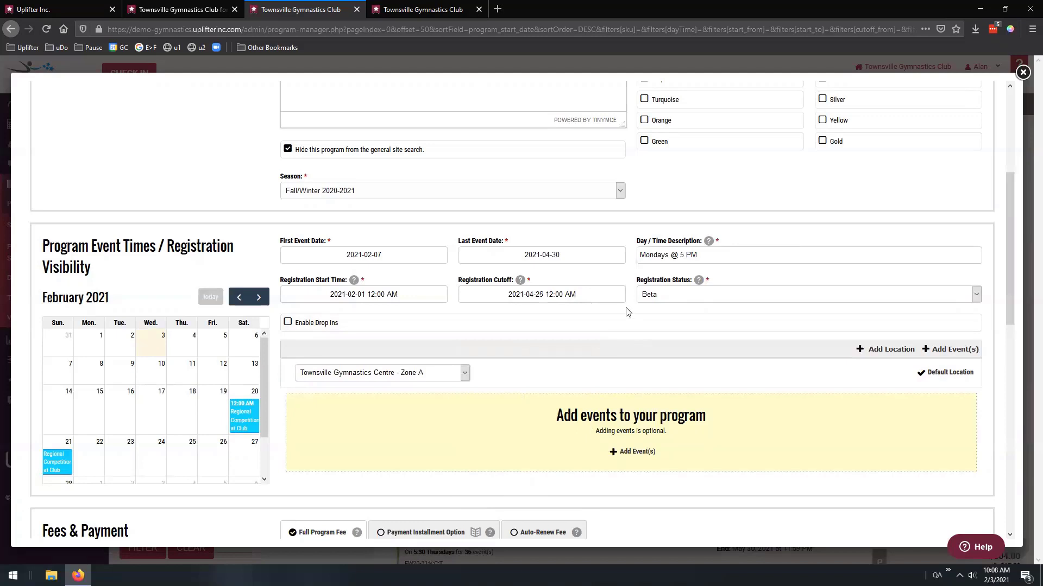
click(659, 292)
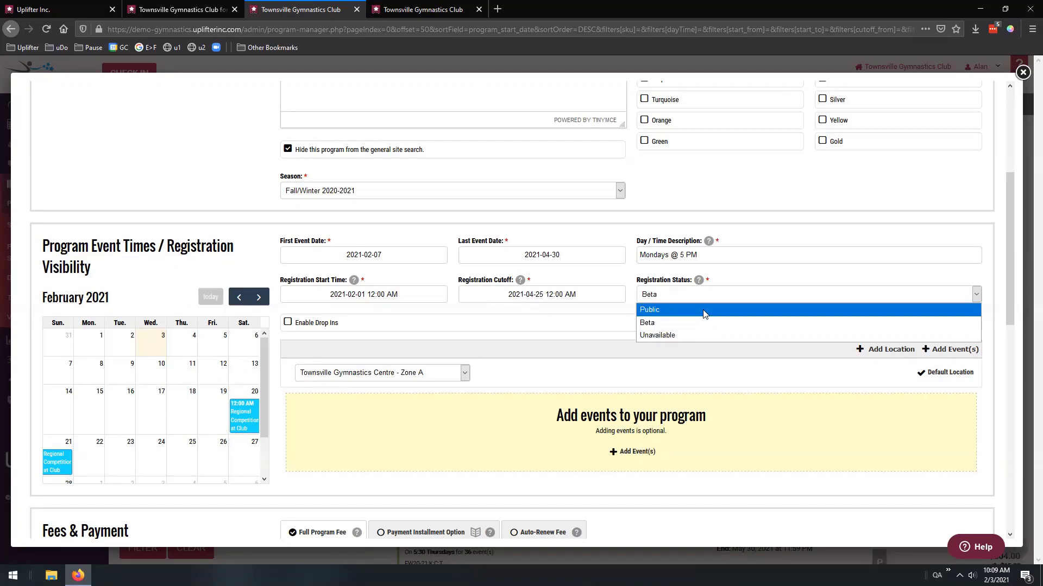
click(704, 315)
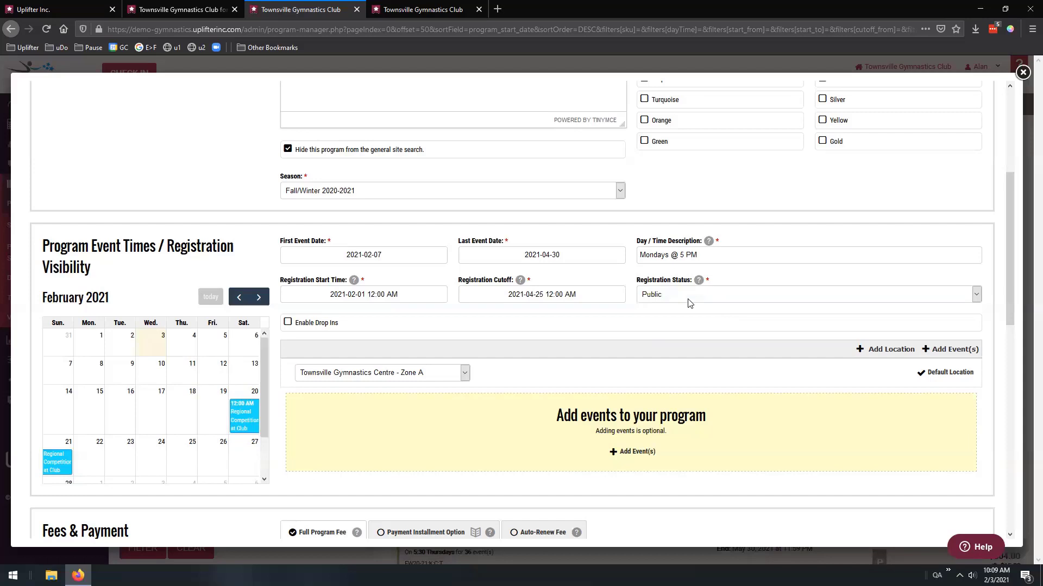
click(388, 298)
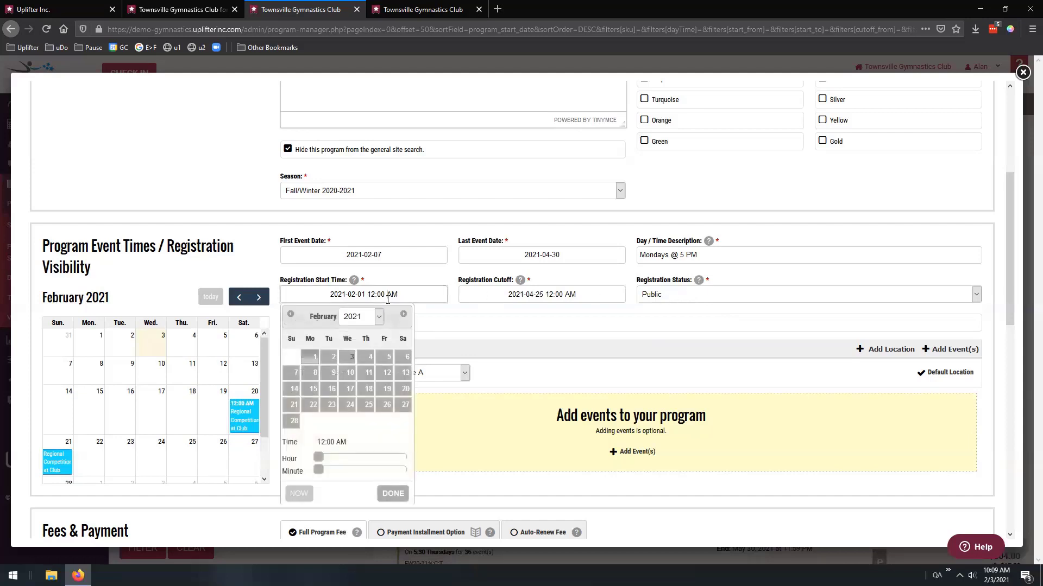
click(369, 358)
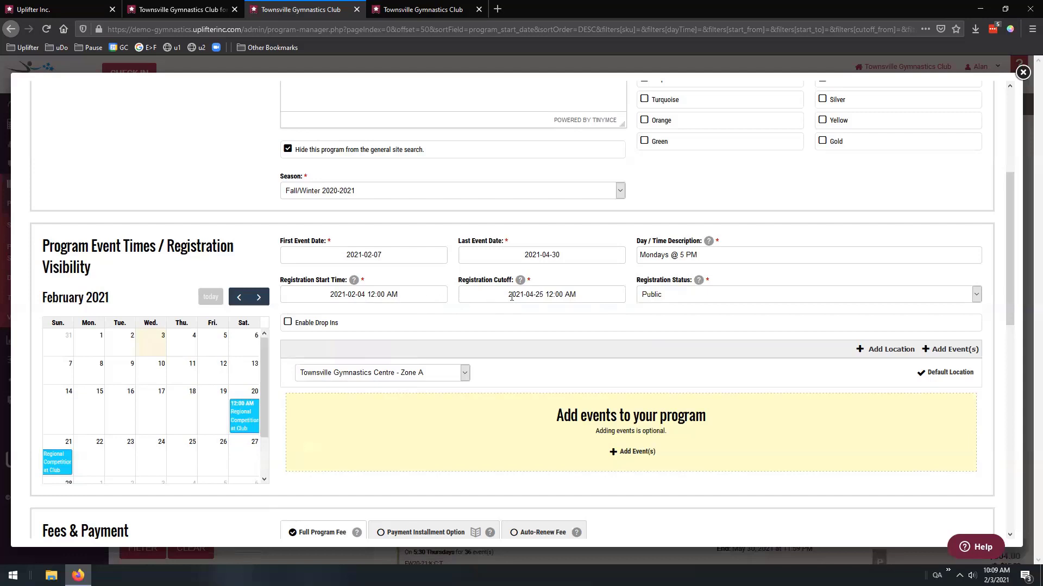
click(685, 294)
click(641, 300)
scroll(389, 302, down, 1)
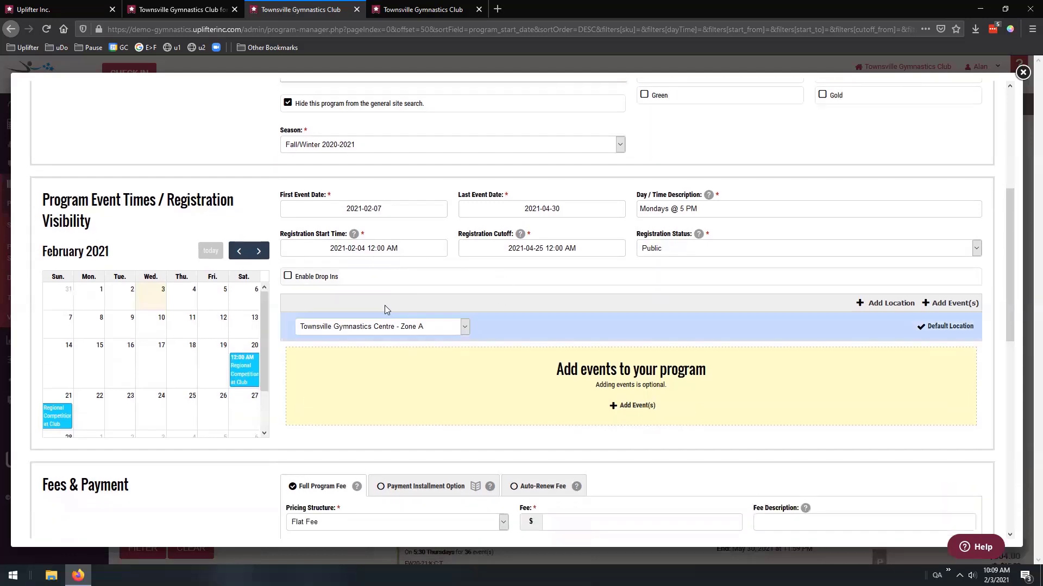
Enable drop-ins with registration starting at "- 1 week", a cutoff of "- 2 days" and an event price of $15
click(288, 276)
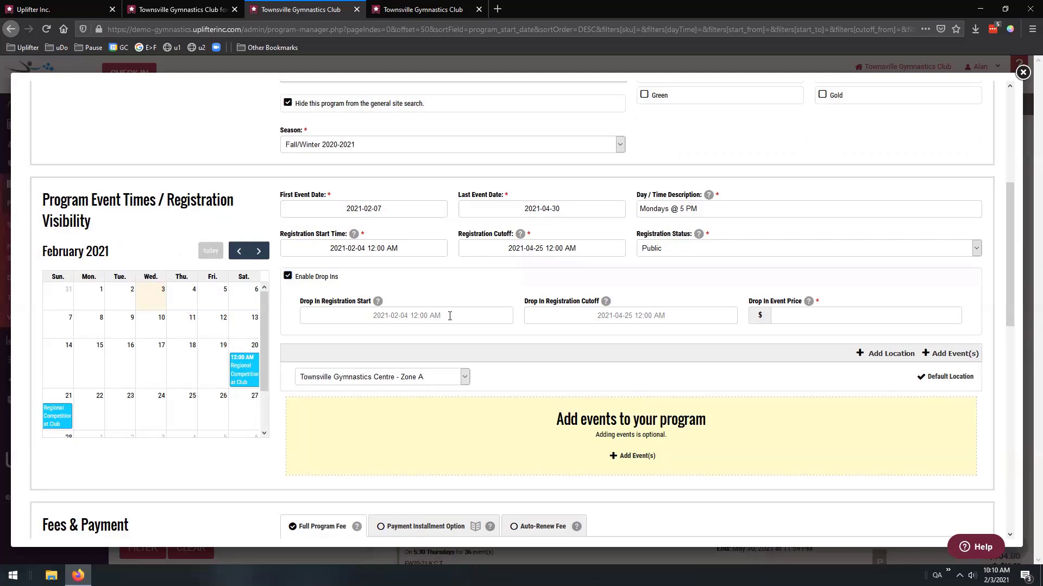
click(449, 316)
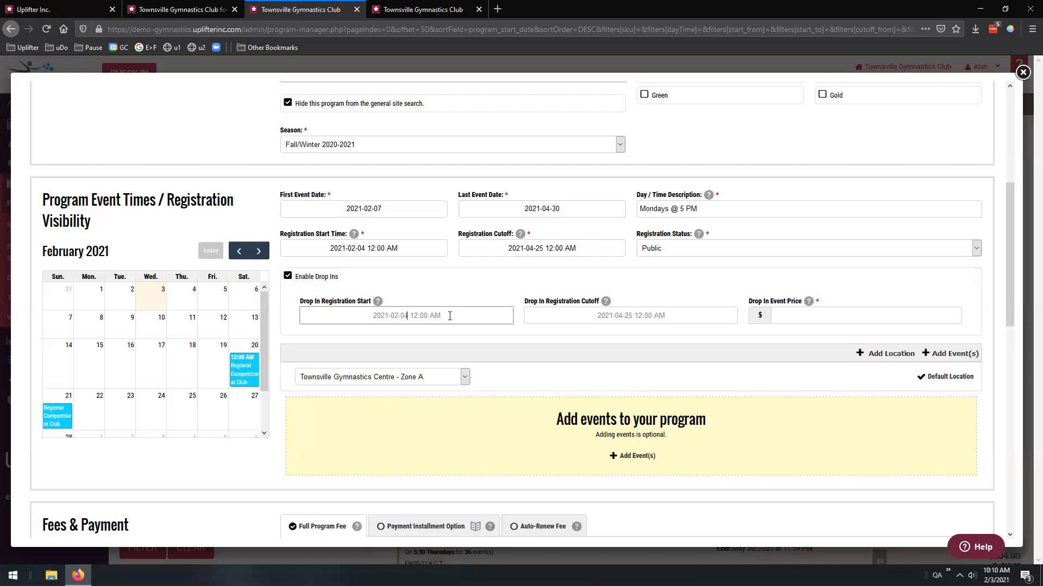
text(- 1 week)
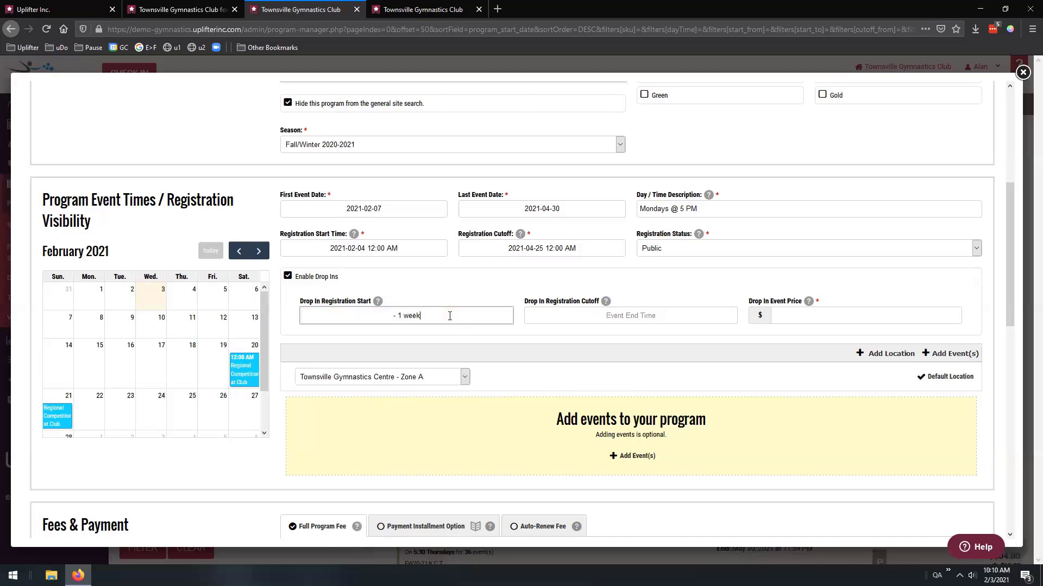
click(631, 315)
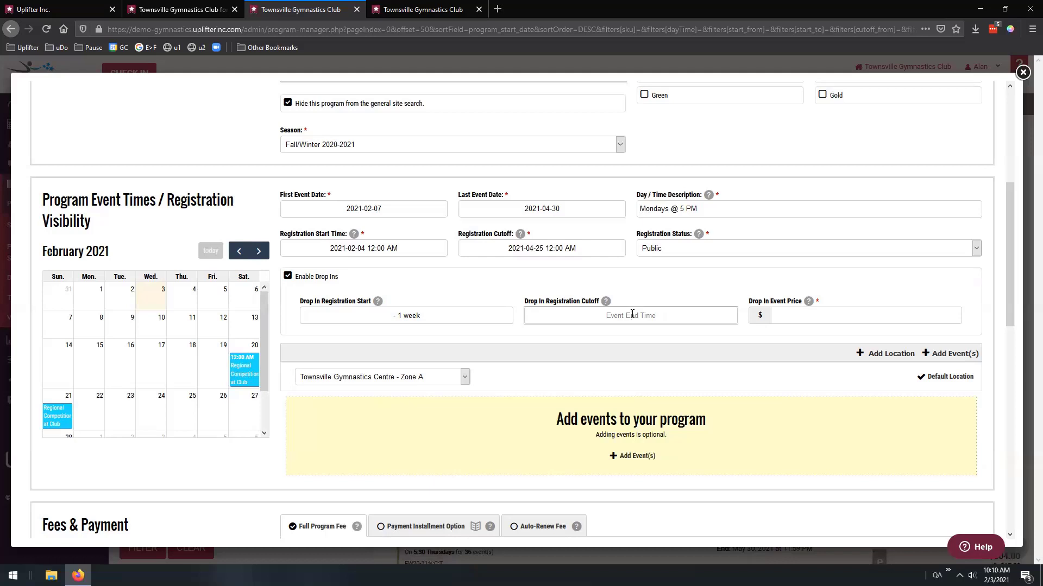
text(- 2 days)
click(792, 311)
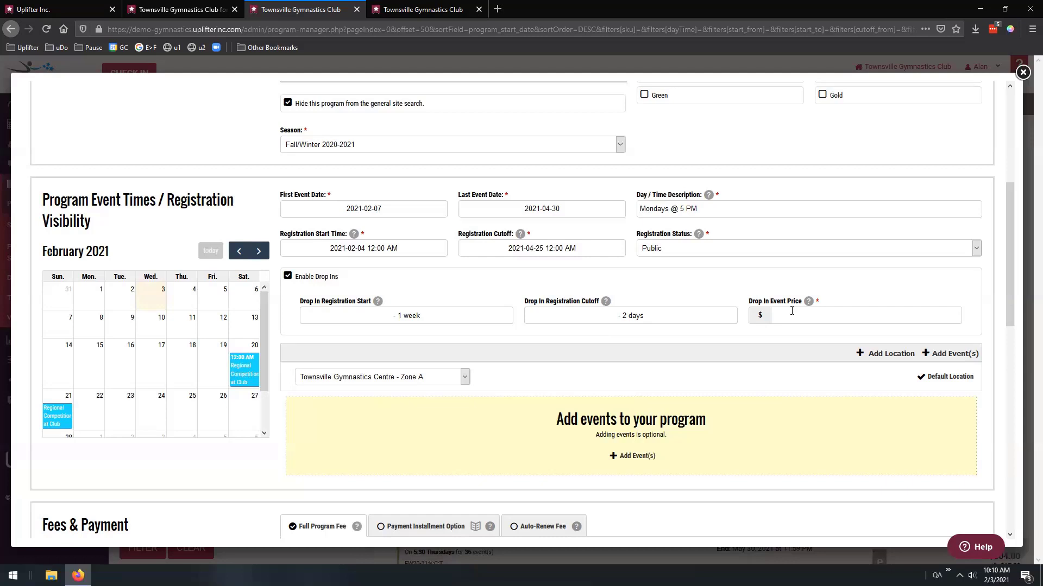
text(15)
click(850, 291)
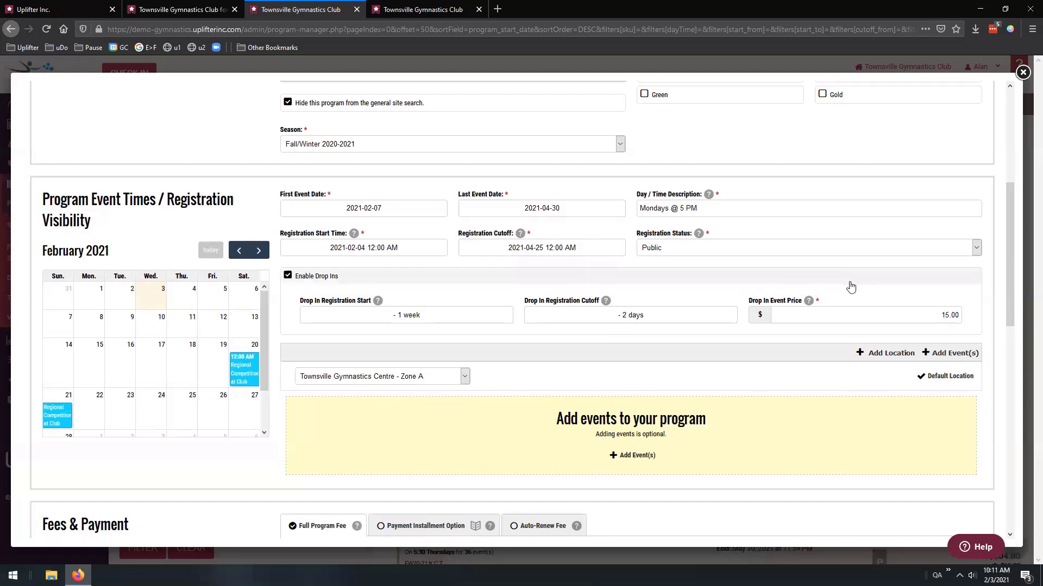
Begin adding program events at Townsville Gymnastics Centre - Zone A, repeating weekly every Monday
scroll(850, 287, down, 3)
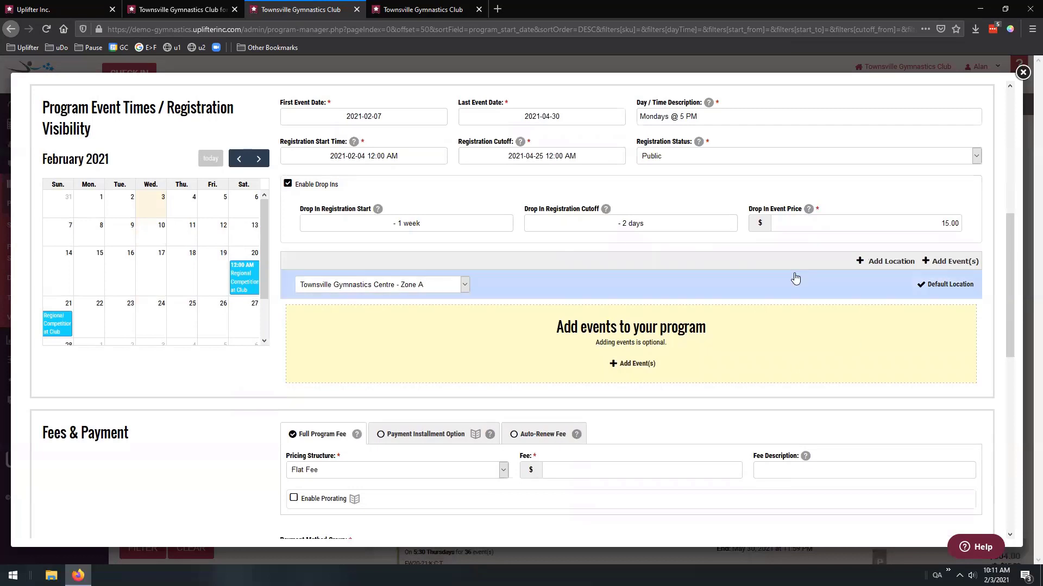
click(958, 261)
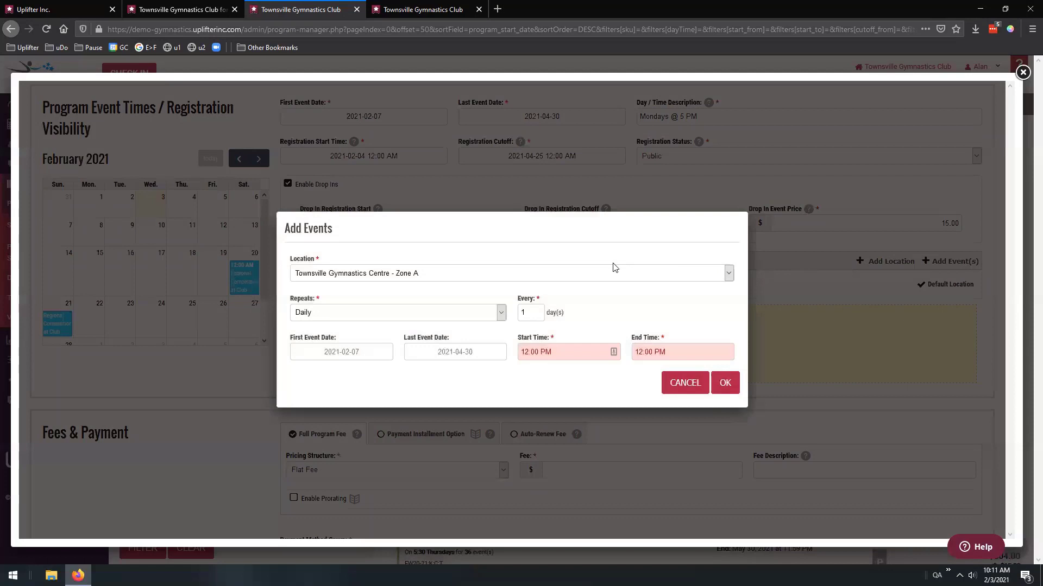
click(446, 276)
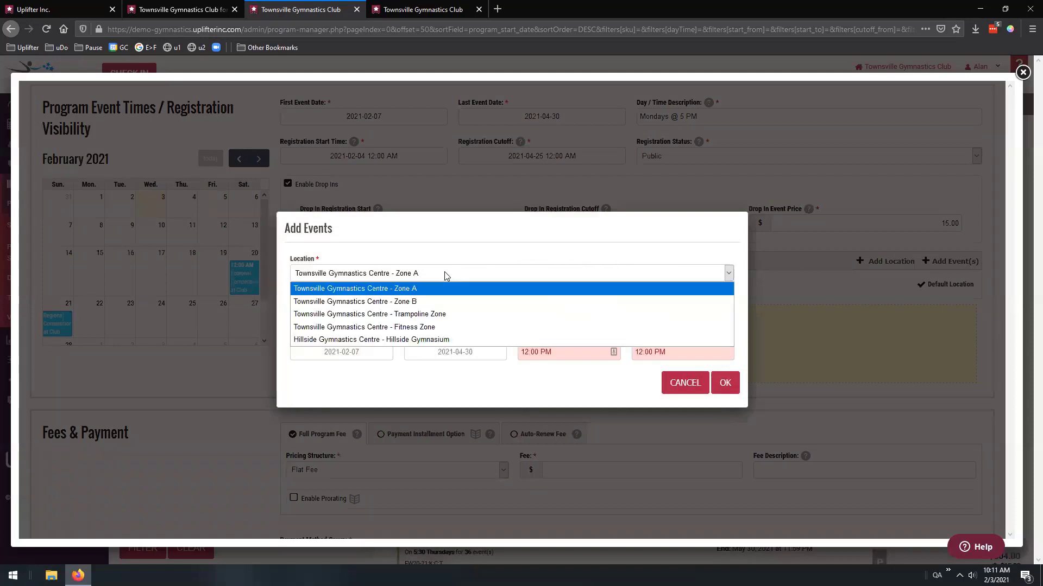
click(466, 262)
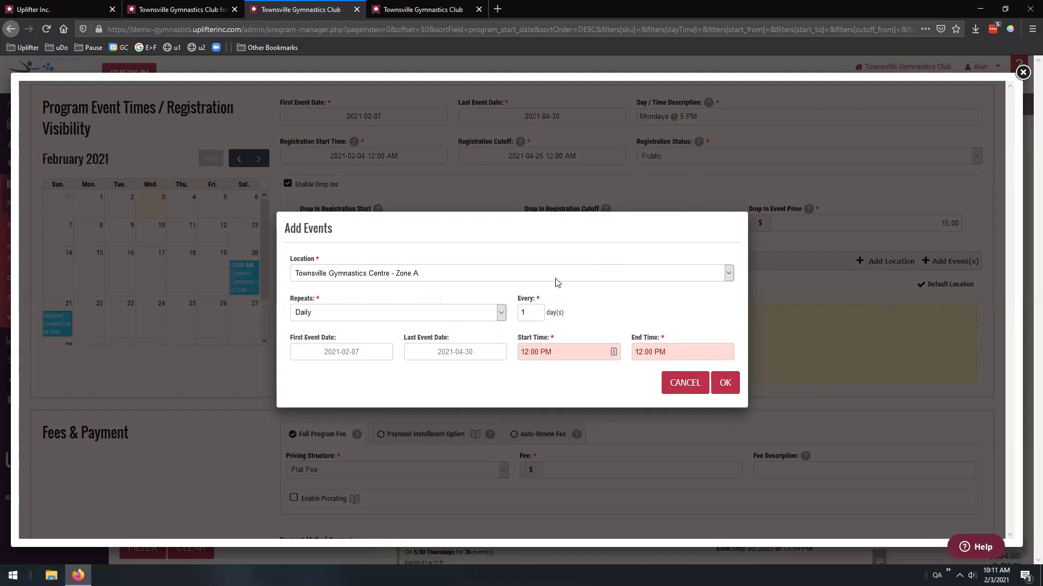
click(404, 316)
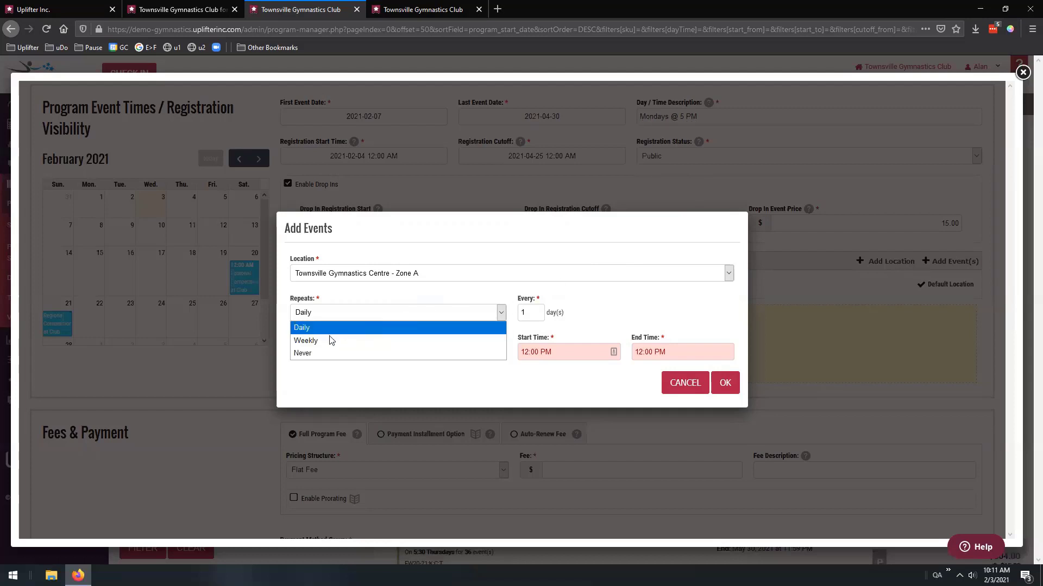
click(306, 341)
click(537, 312)
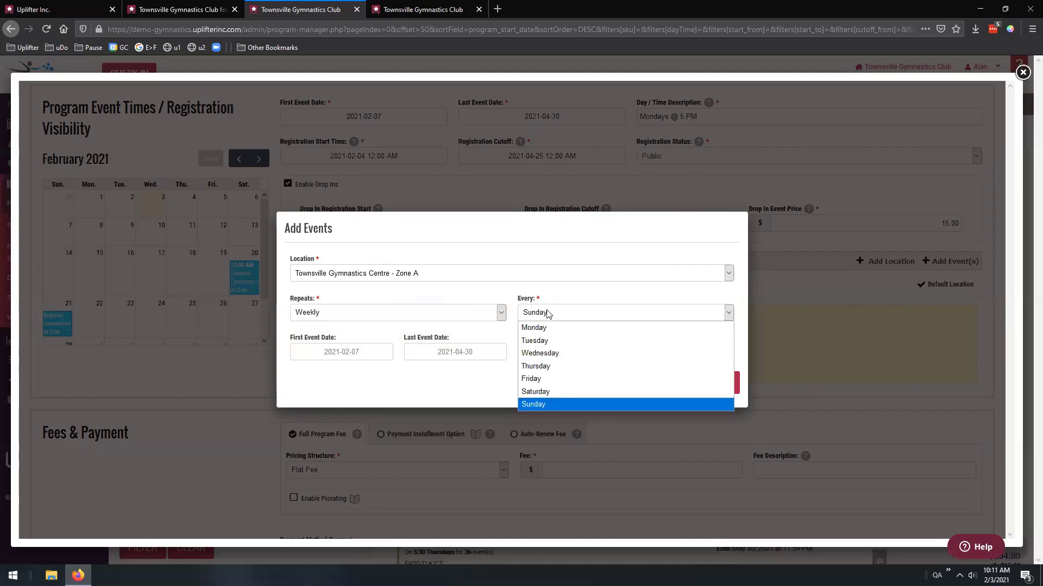
click(540, 328)
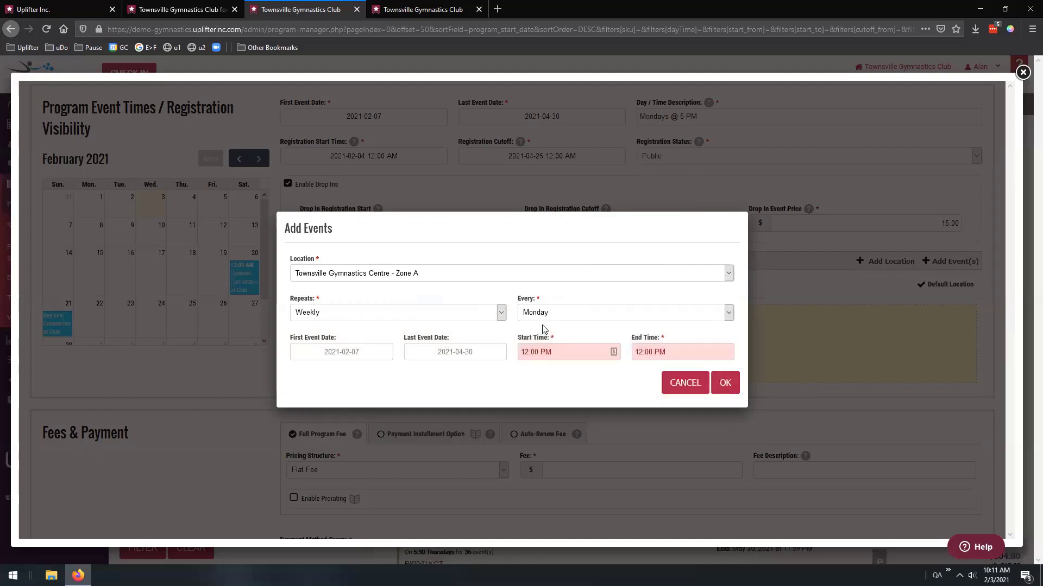
Set the new events' start time to 5:00 PM and end time to 6:00 PM
click(562, 352)
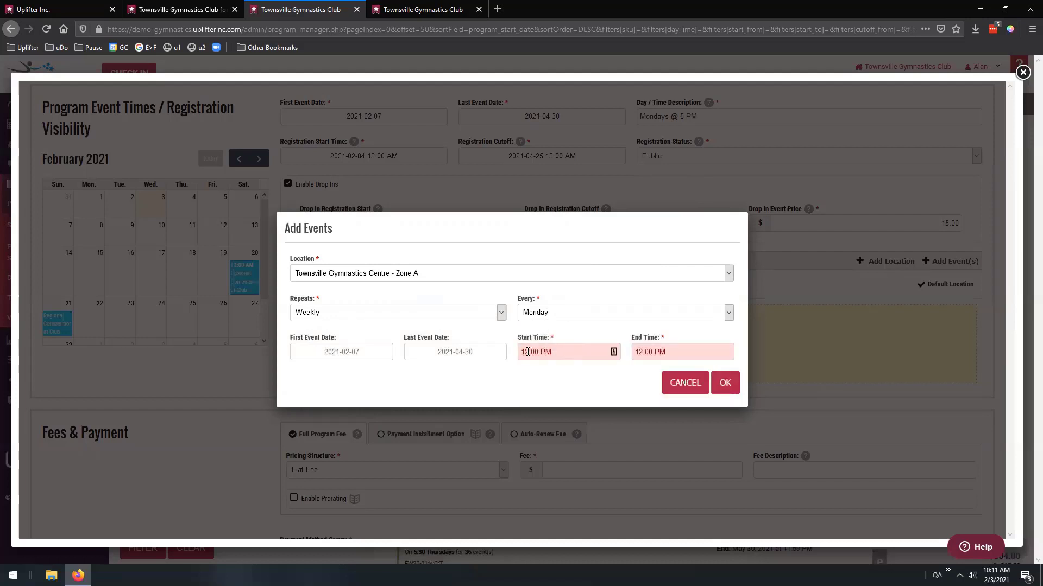
click(596, 353)
scroll(560, 415, down, 3)
scroll(559, 418, down, 1)
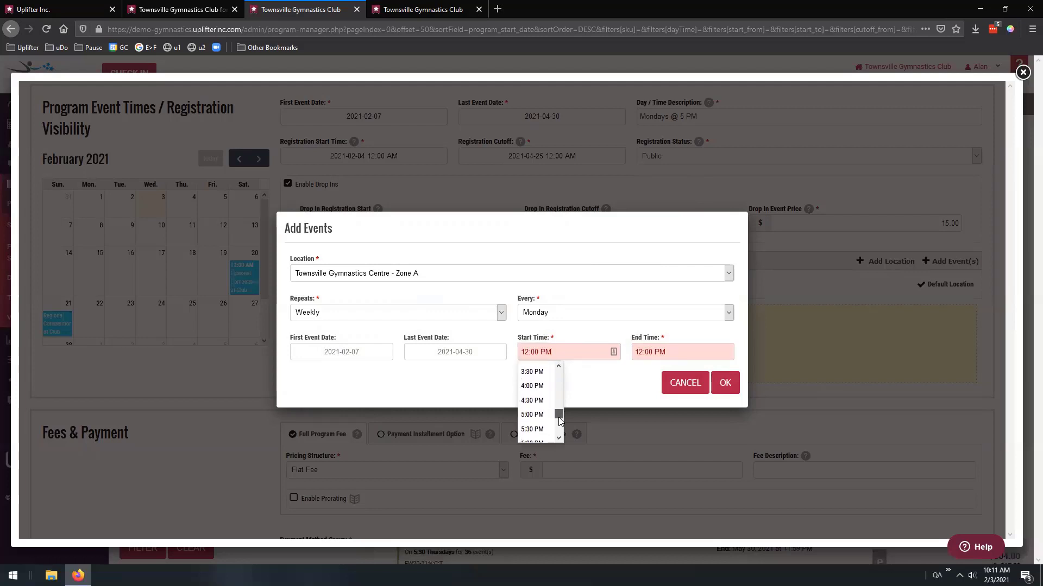
click(532, 425)
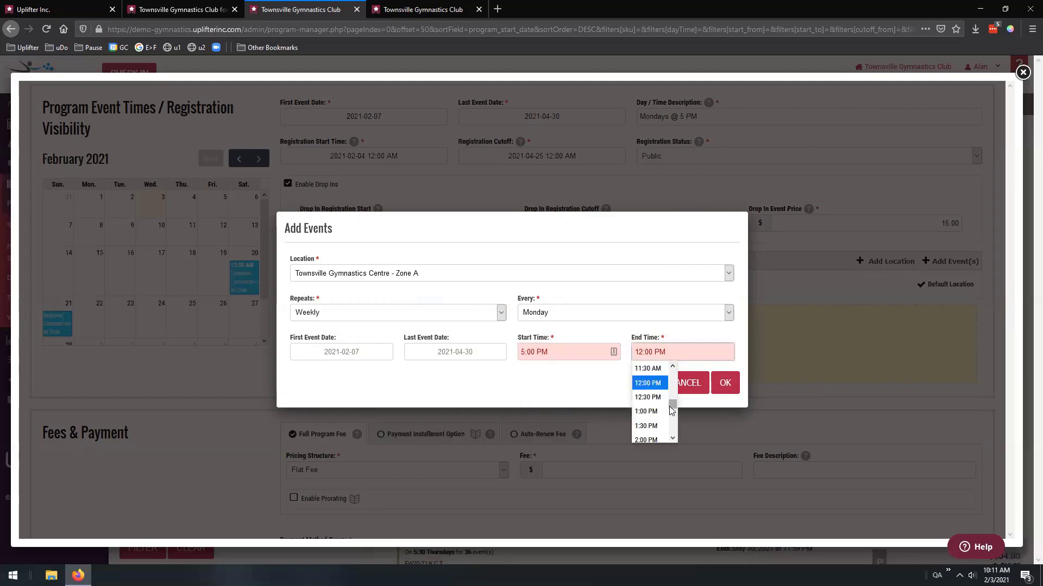
scroll(651, 412, down, 5)
click(646, 418)
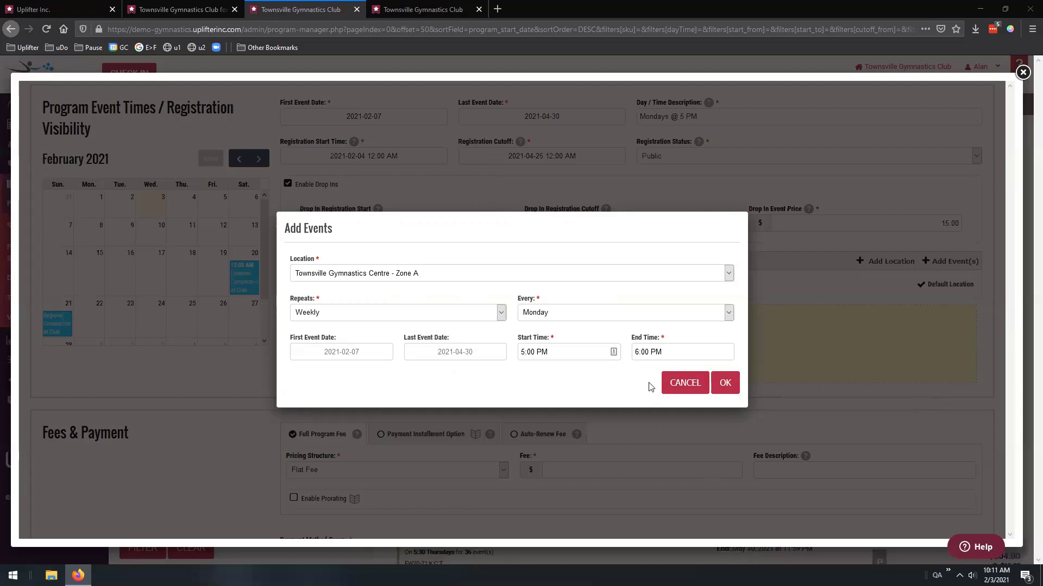
Change the new events' end time to 6:15 PM and add the events to the program
drag(650, 352, 642, 354)
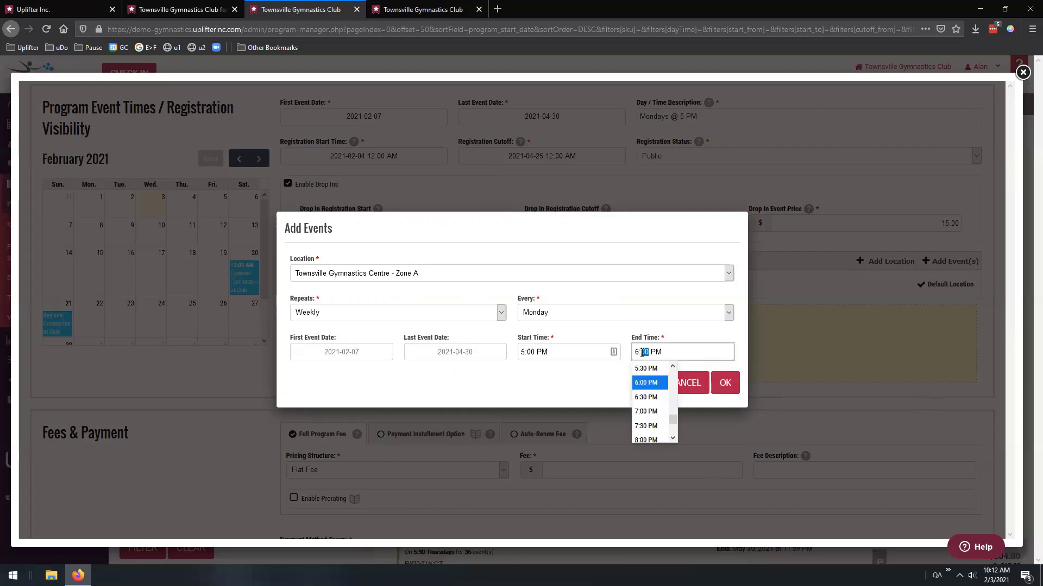
text(15)
click(613, 377)
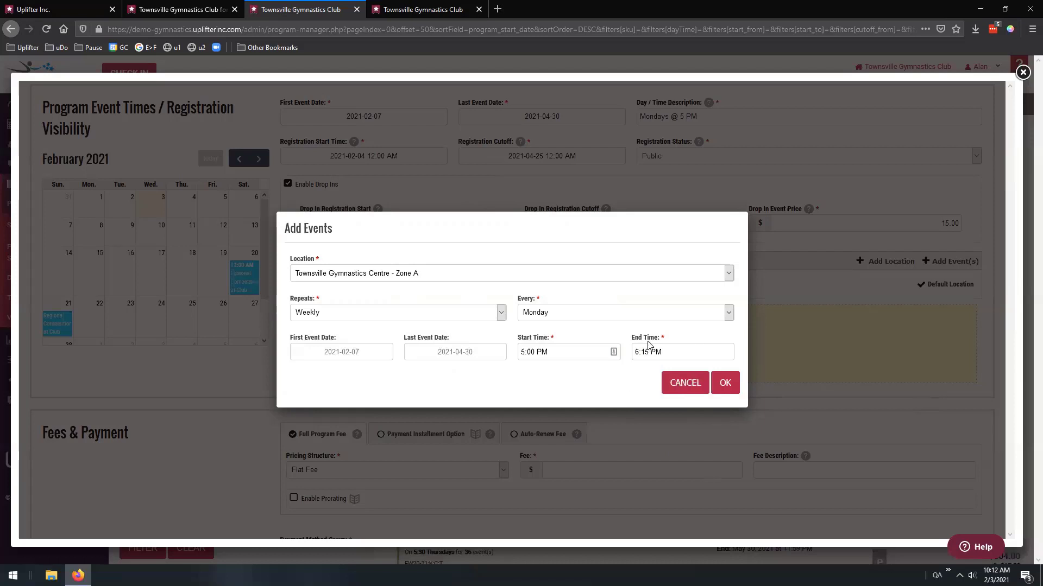
click(727, 385)
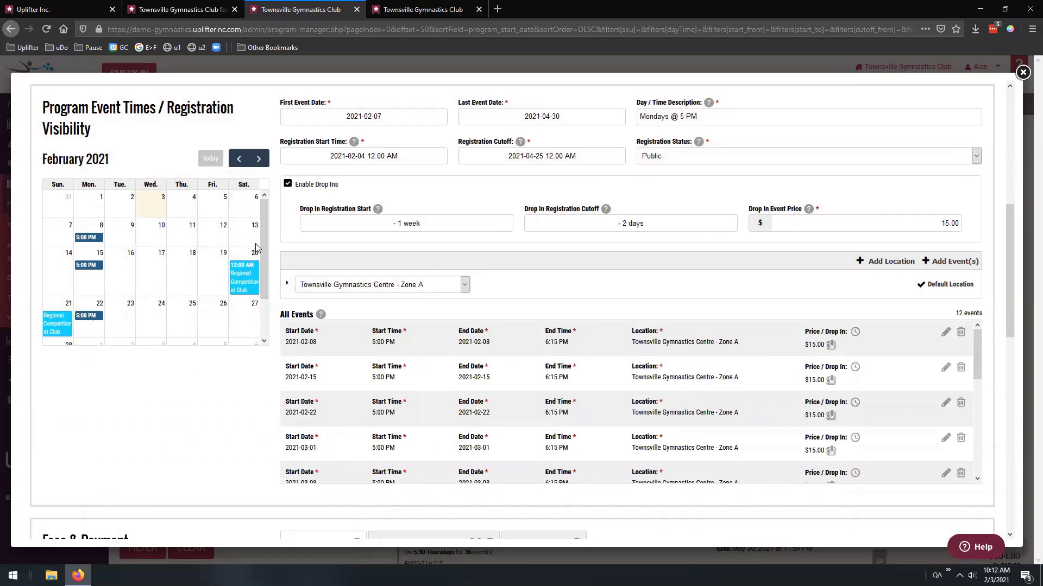
Examine the program's scheduled events in the February and March 2021 calendar months
drag(263, 244, 254, 223)
click(259, 158)
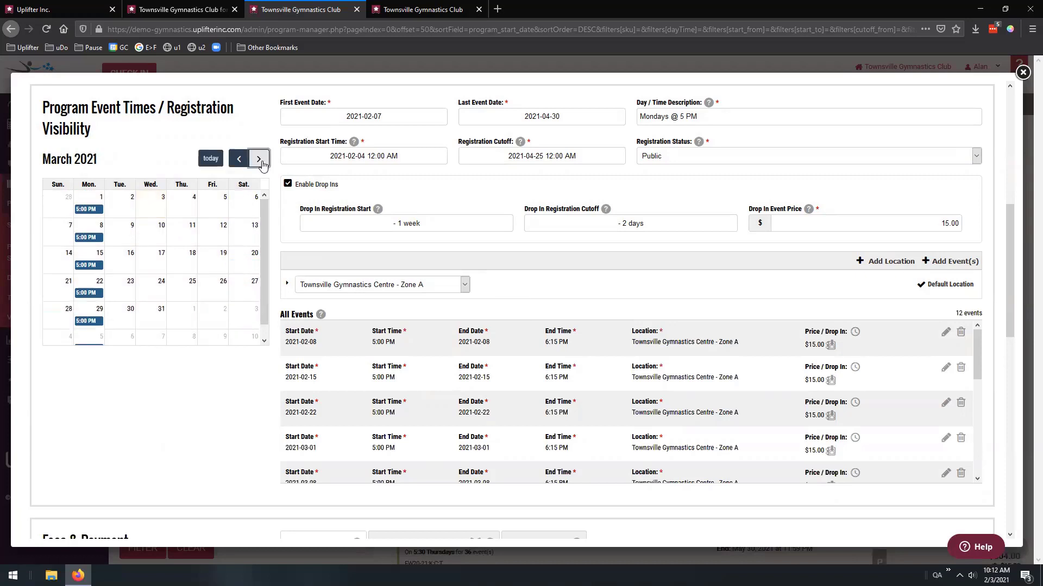
click(238, 159)
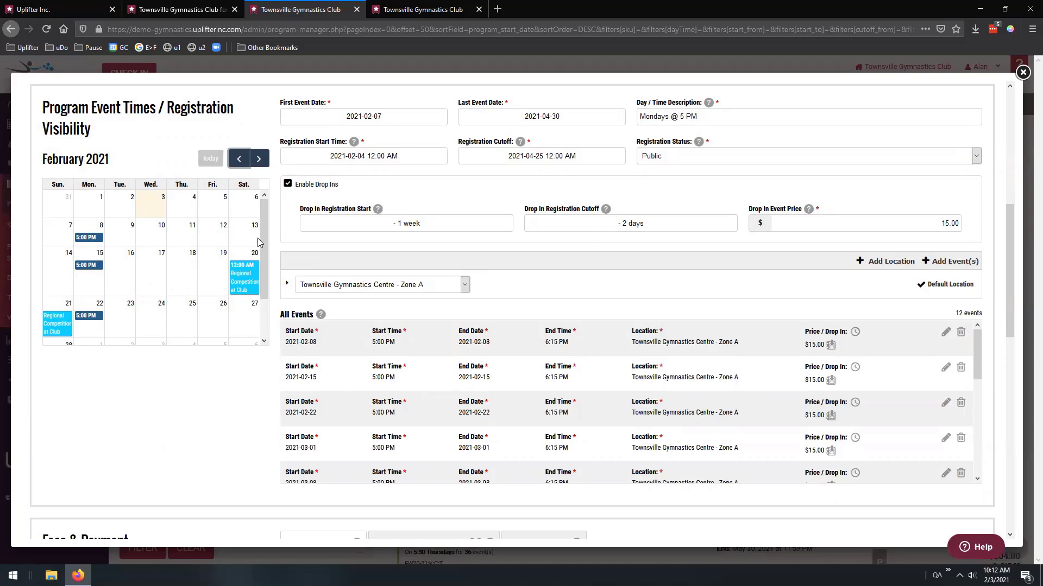
scroll(263, 257, down, 2)
scroll(263, 257, up, 2)
scroll(991, 336, down, 1)
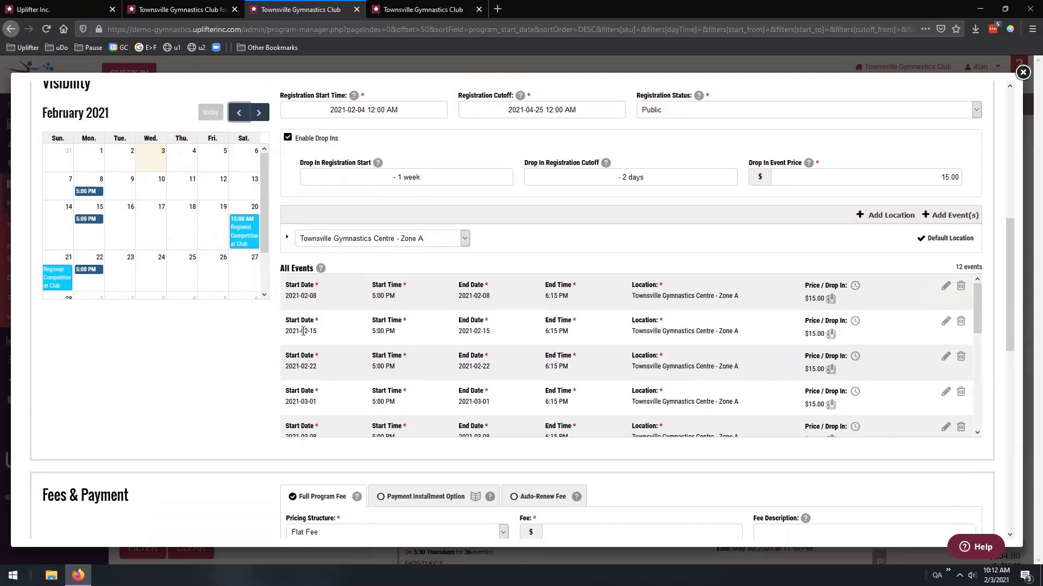
Set the start time of the 2021-02-15 event to 5:15 PM, updating only this event
drag(302, 331, 319, 334)
click(321, 335)
click(946, 322)
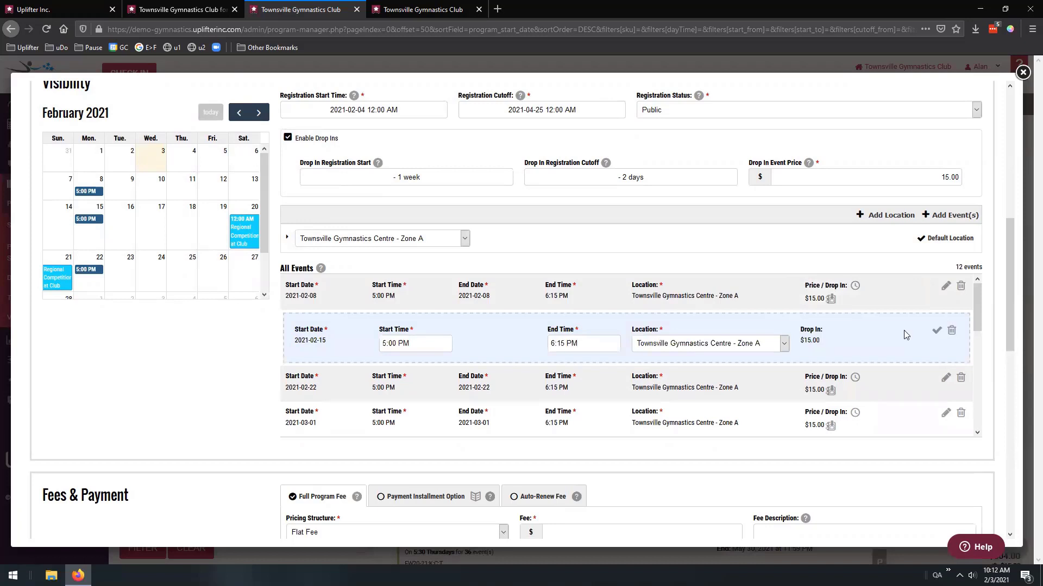
double_click(393, 343)
text(15)
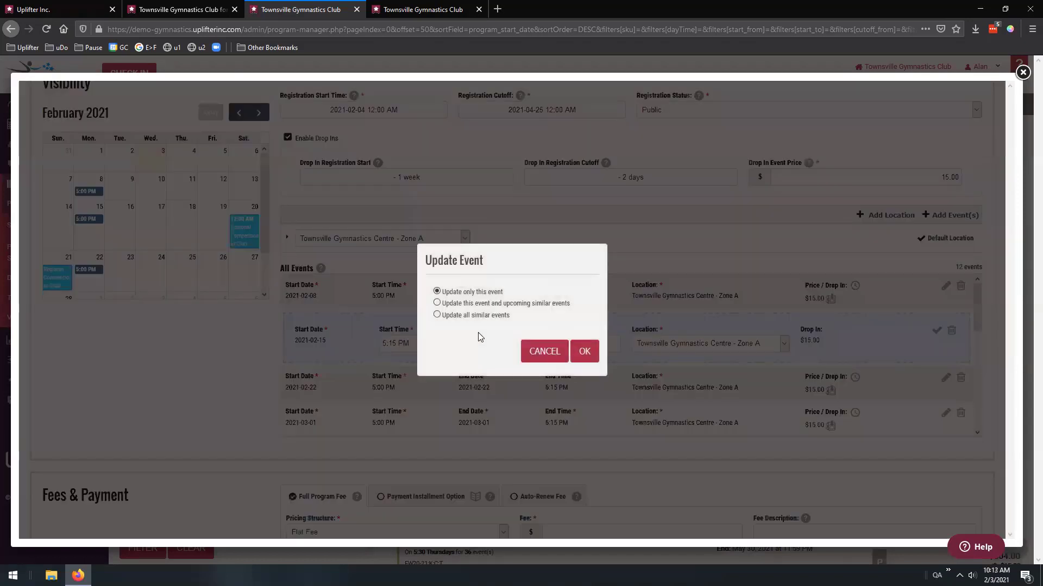
click(480, 338)
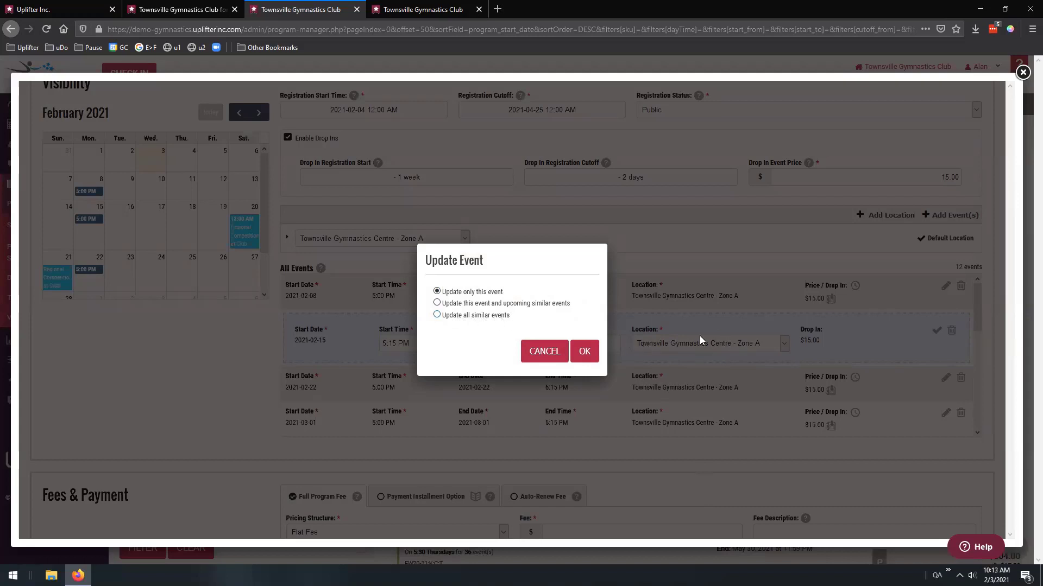
click(582, 353)
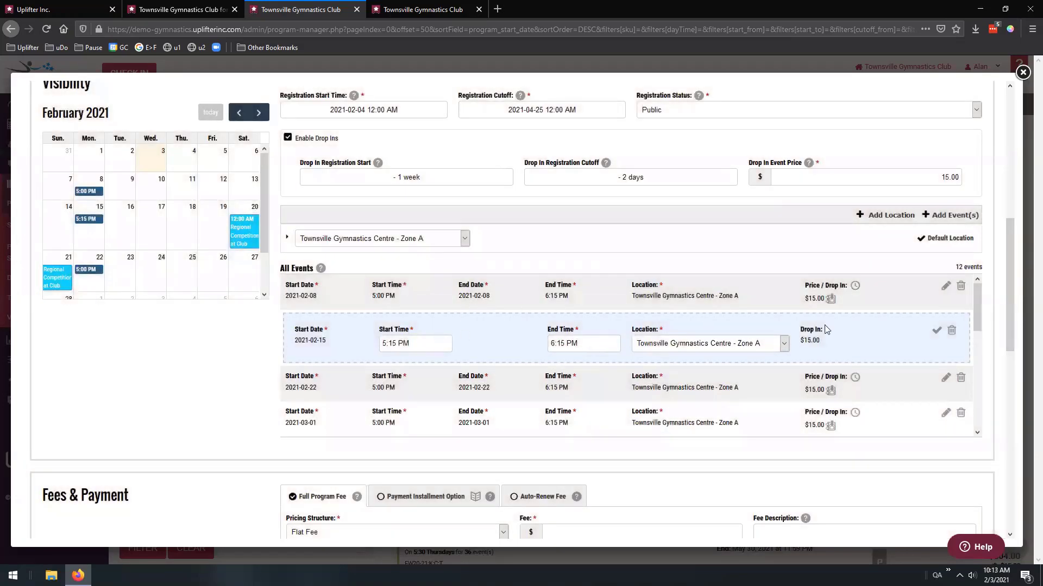
click(936, 330)
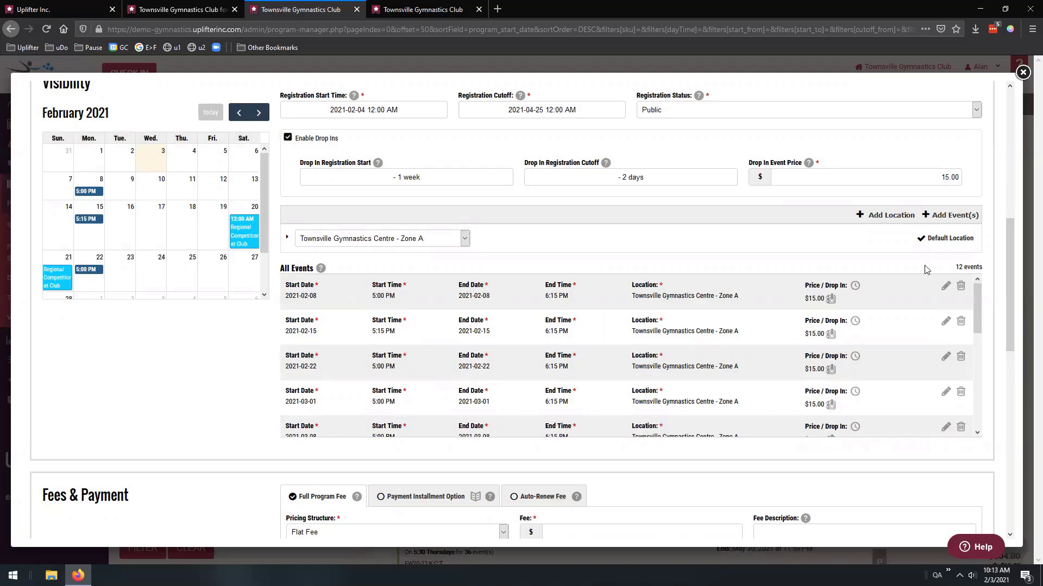
click(948, 217)
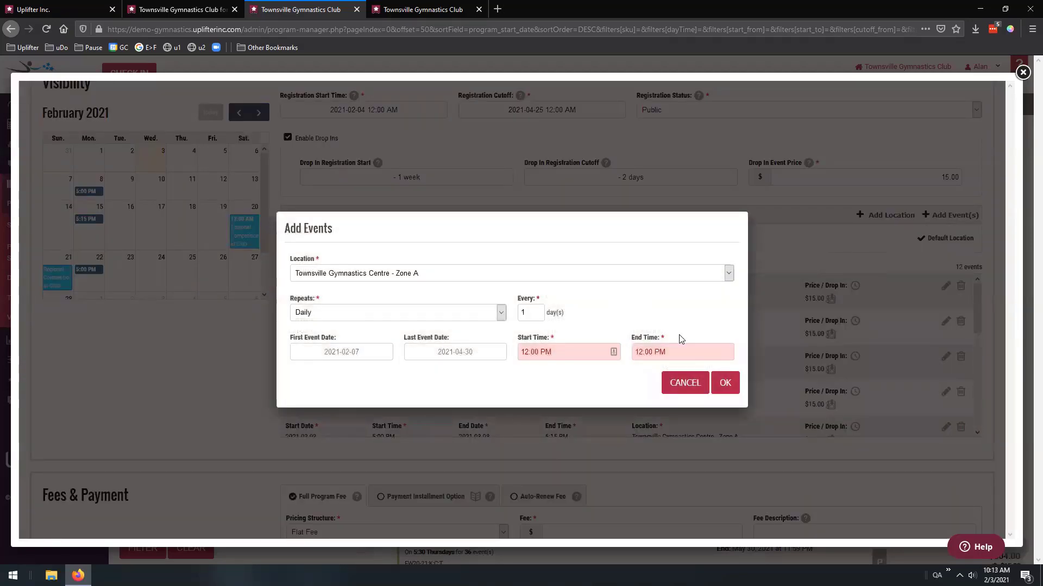
click(693, 387)
scroll(800, 242, up, 3)
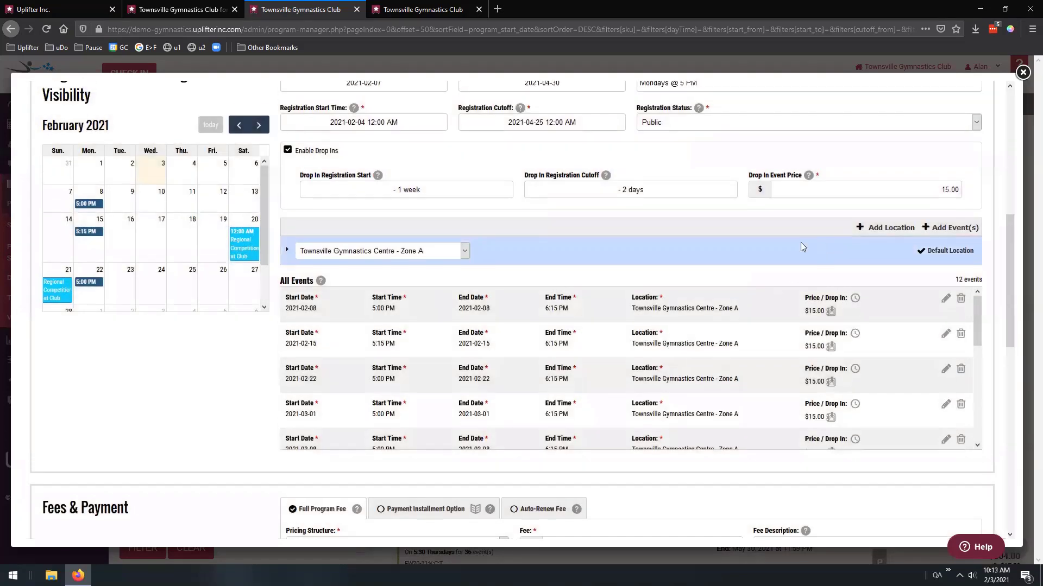
Change the Program SKU to "21-22:F/W:CG:R/B:M+T@5"
scroll(791, 259, up, 5)
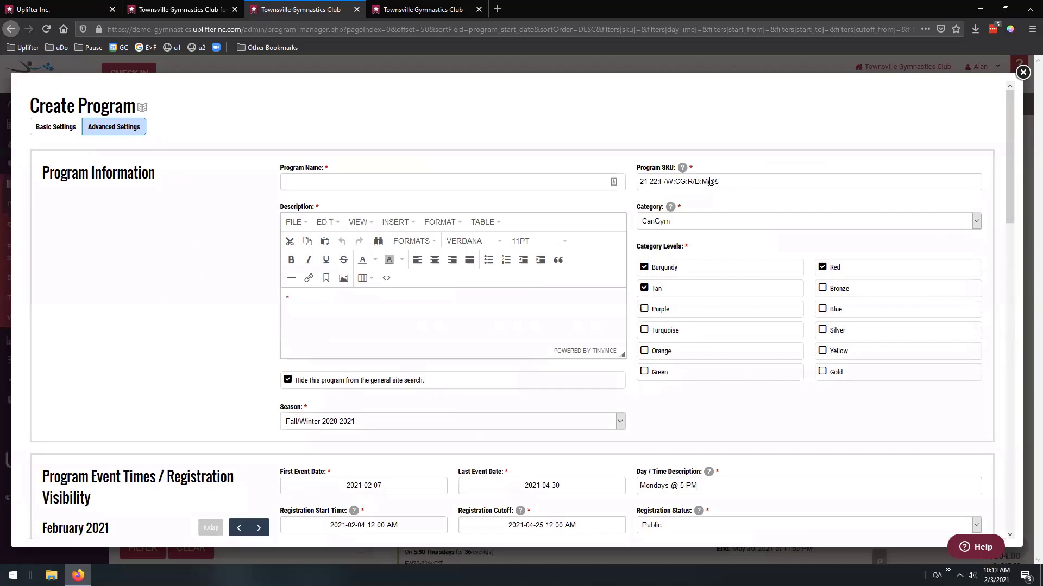
click(707, 181)
text(+T)
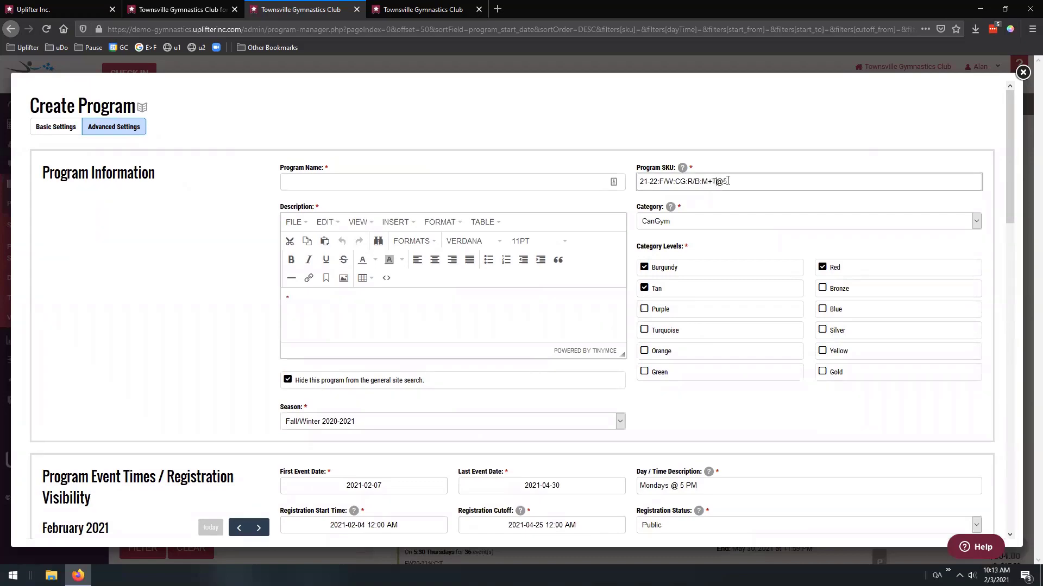
scroll(807, 175, down, 5)
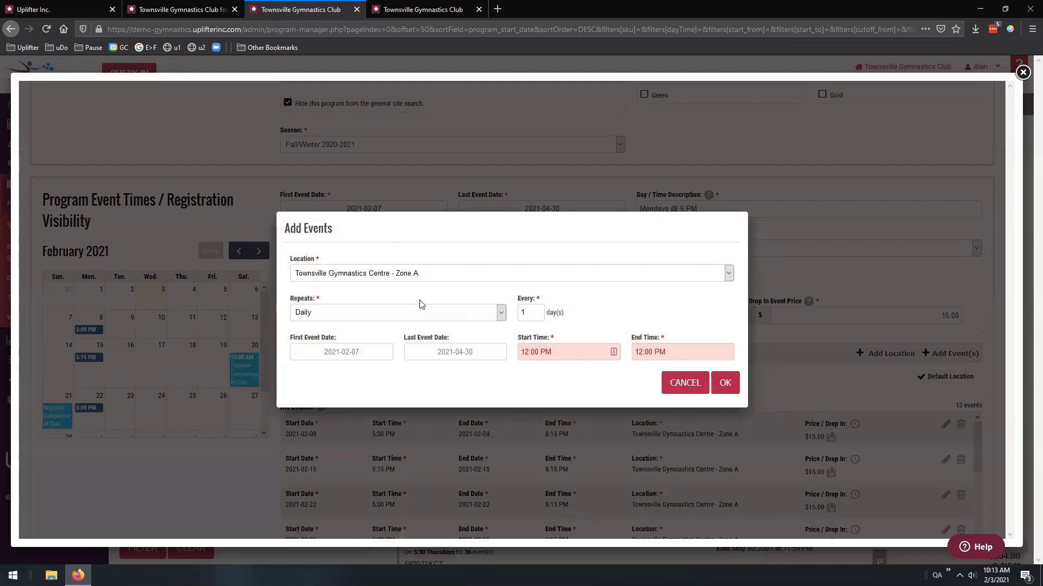
click(415, 312)
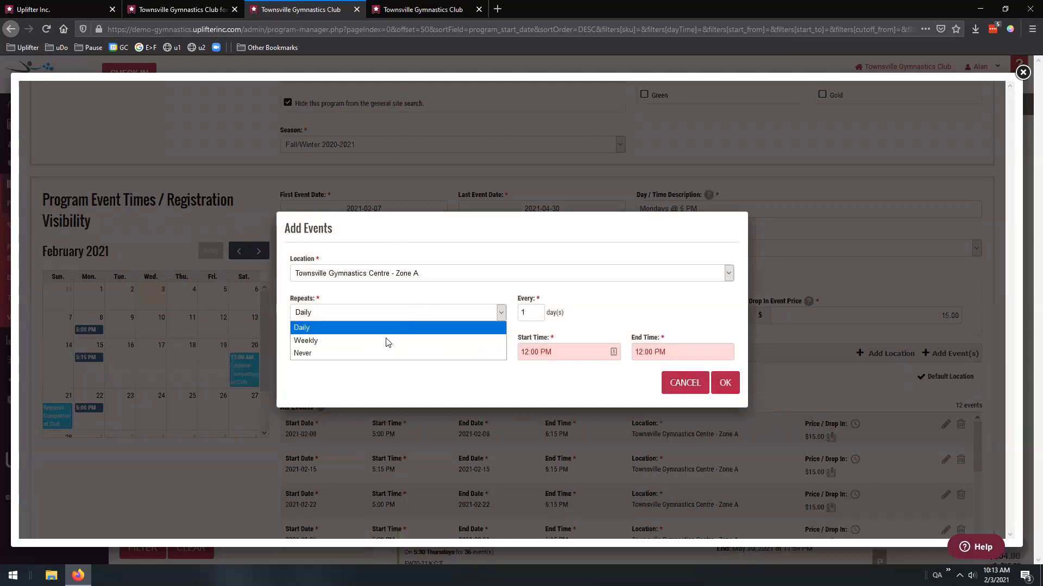
click(386, 342)
click(577, 316)
click(565, 344)
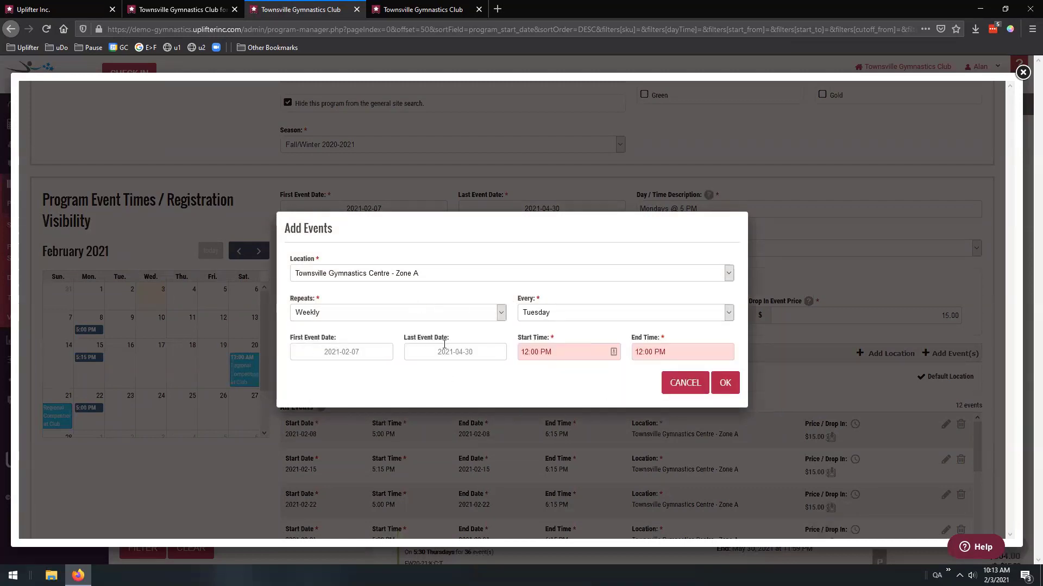
click(674, 381)
scroll(817, 223, down, 2)
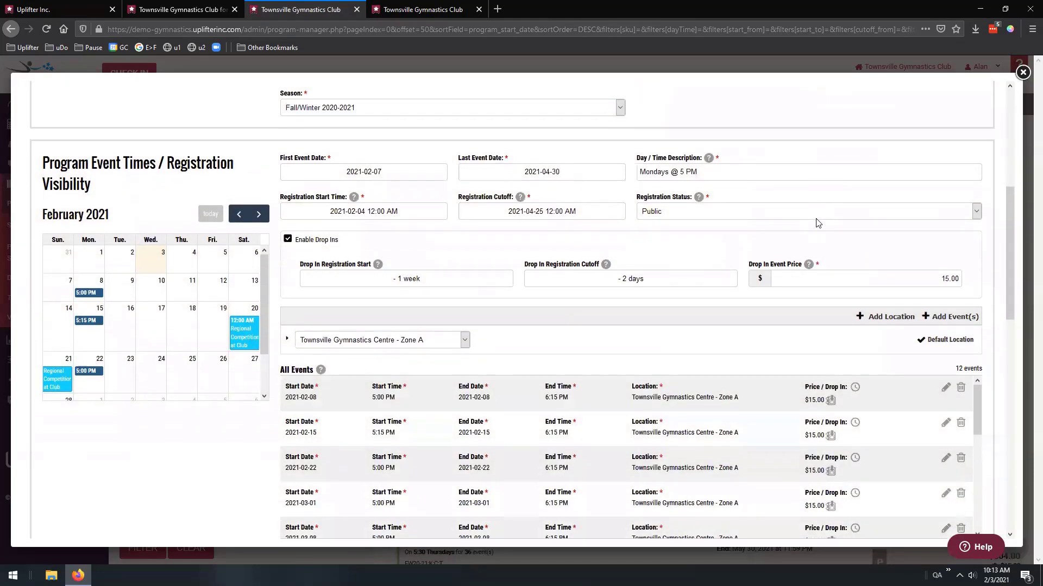
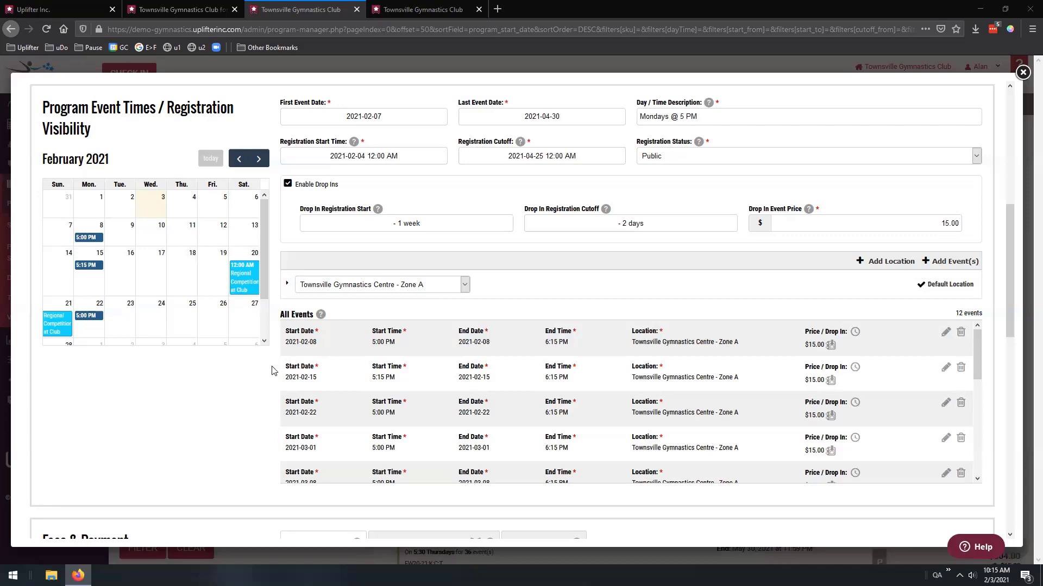
Enter a full program fee of $1,000 and set the pricing structure to Calculated Per Event
scroll(277, 367, down, 5)
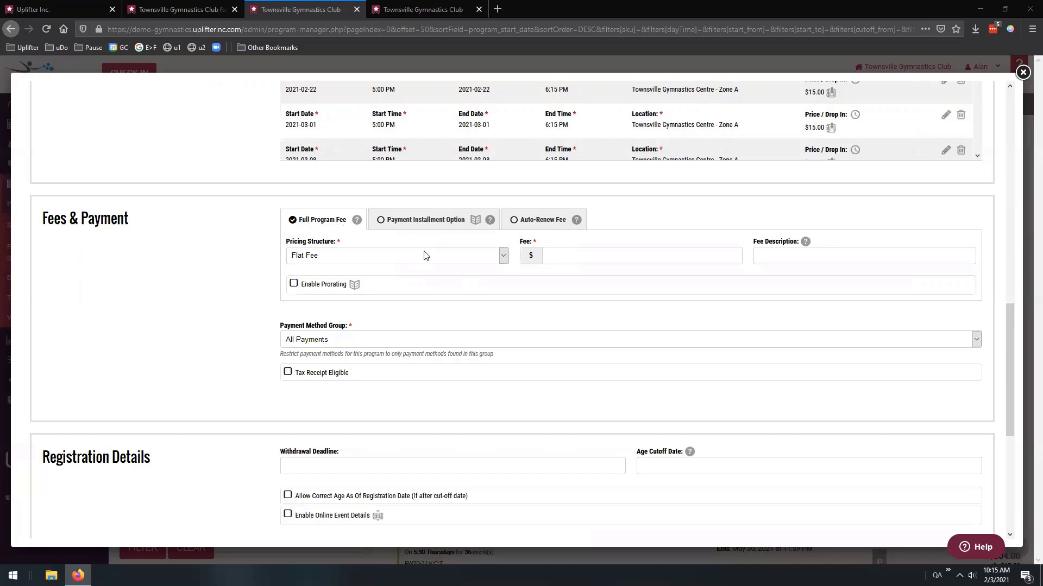
click(623, 259)
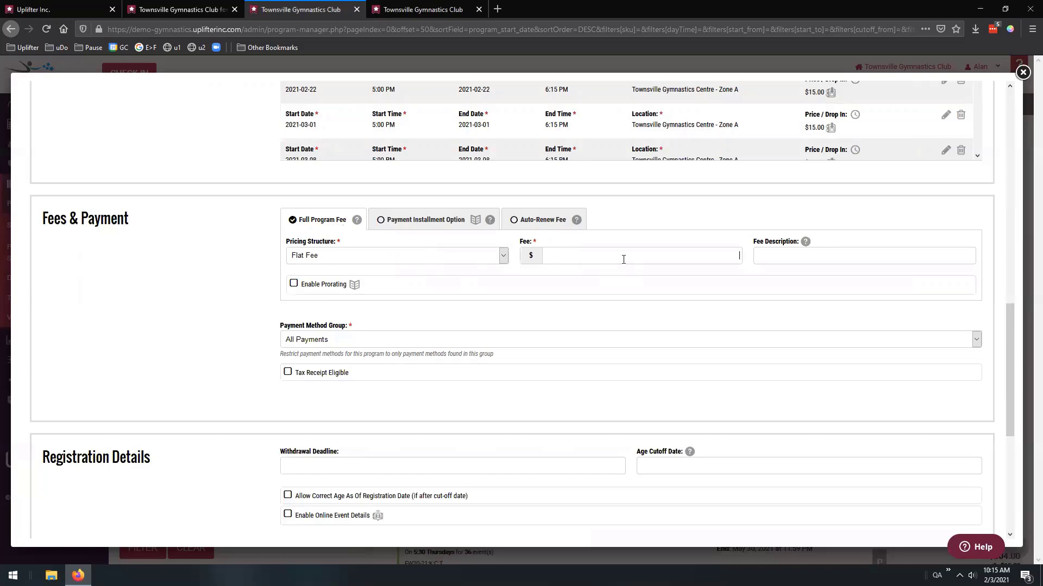
text(1000)
click(646, 246)
click(462, 261)
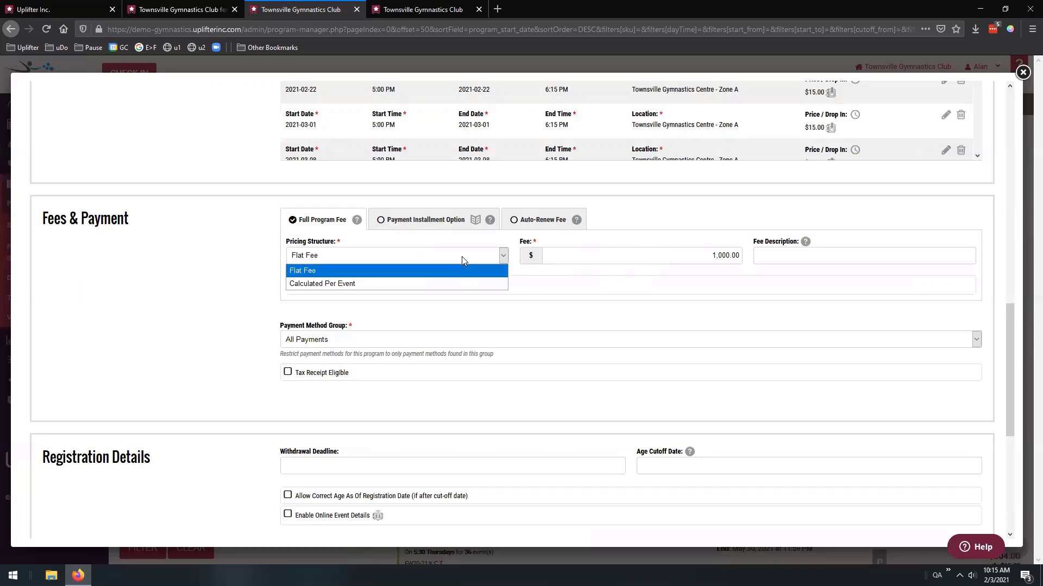
click(441, 284)
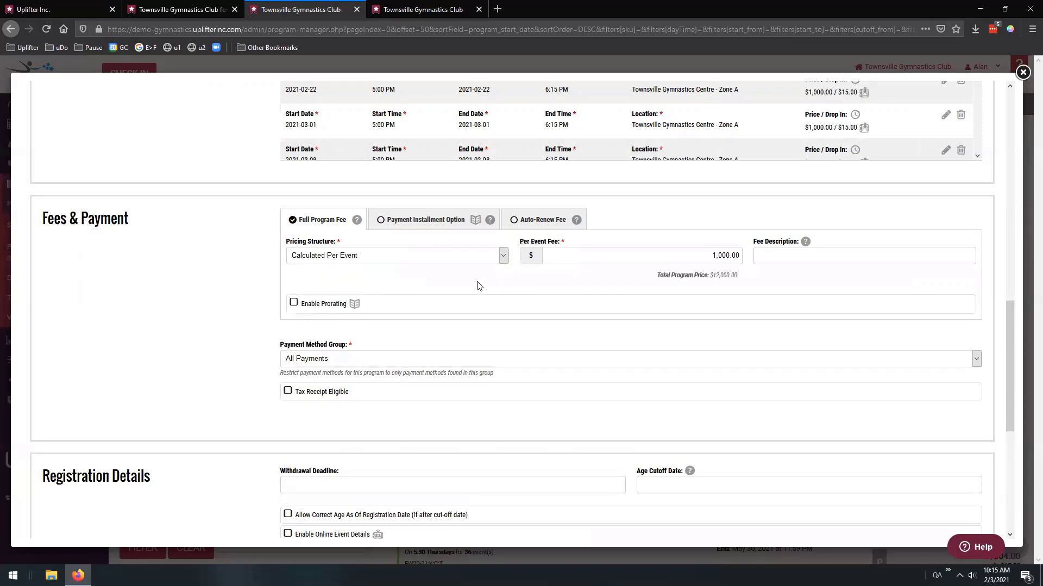
Check the number of program events, set the per-event fee to $112 and review the total program price
scroll(227, 223, up, 2)
scroll(227, 223, up, 2)
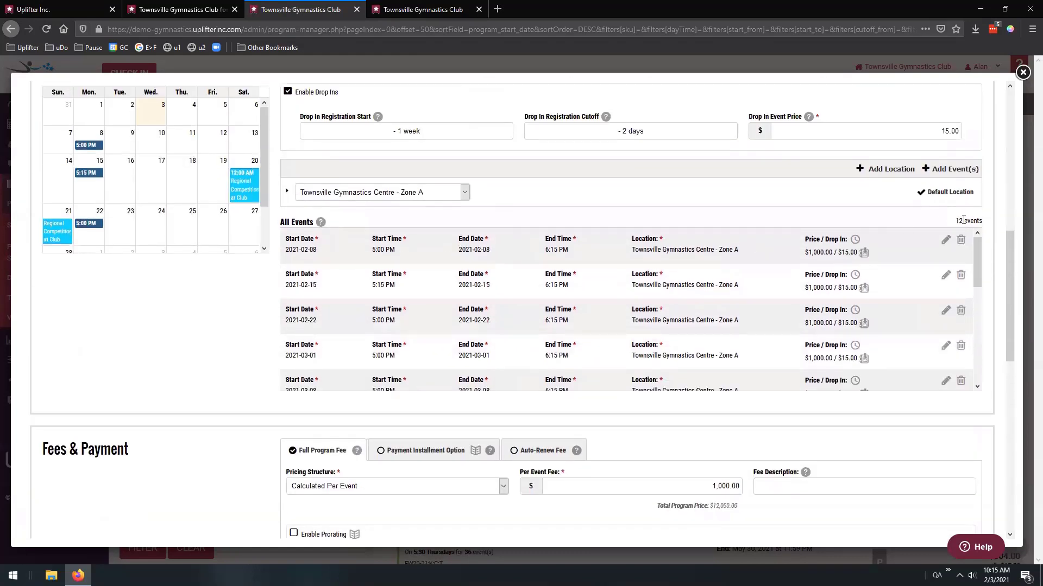
drag(955, 221, 996, 222)
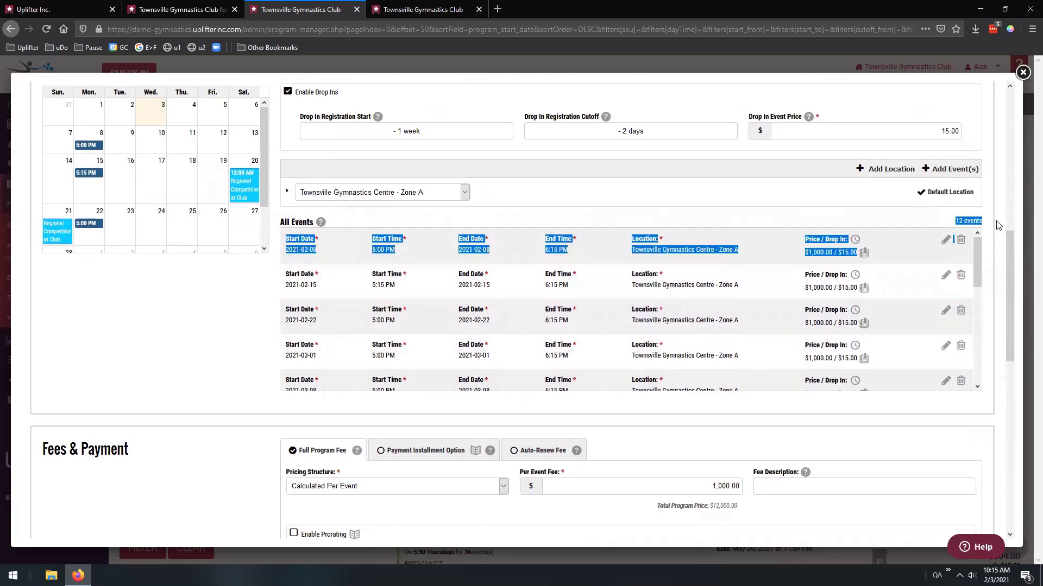
scroll(996, 221, down, 3)
click(991, 220)
double_click(747, 394)
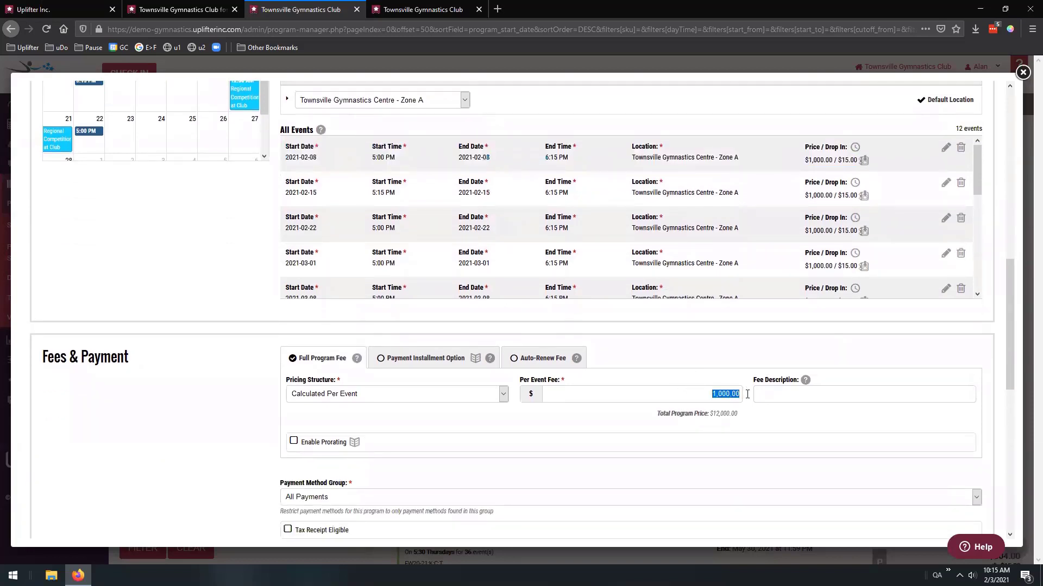
text(1)
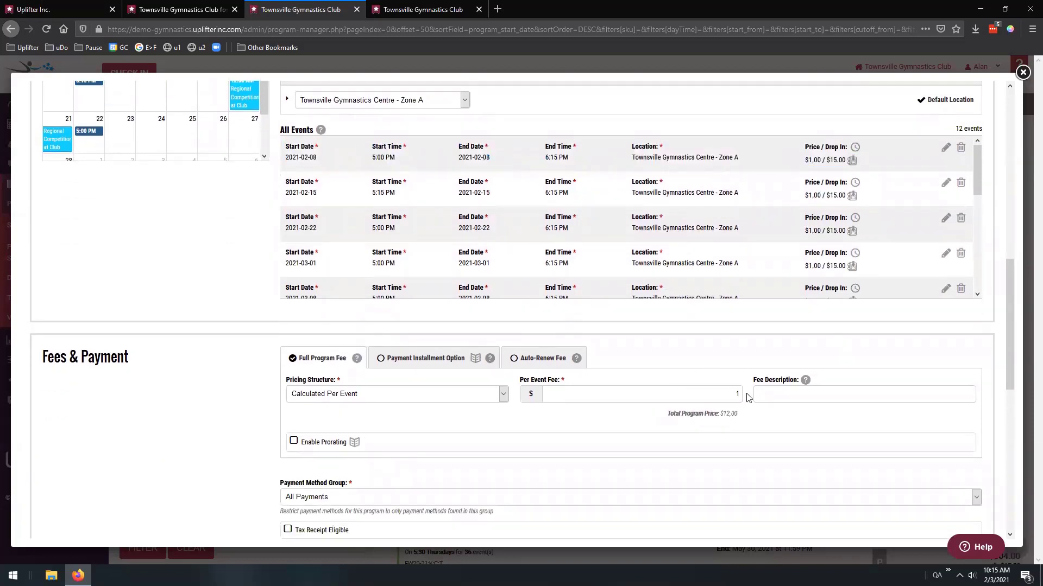
text(12)
click(747, 397)
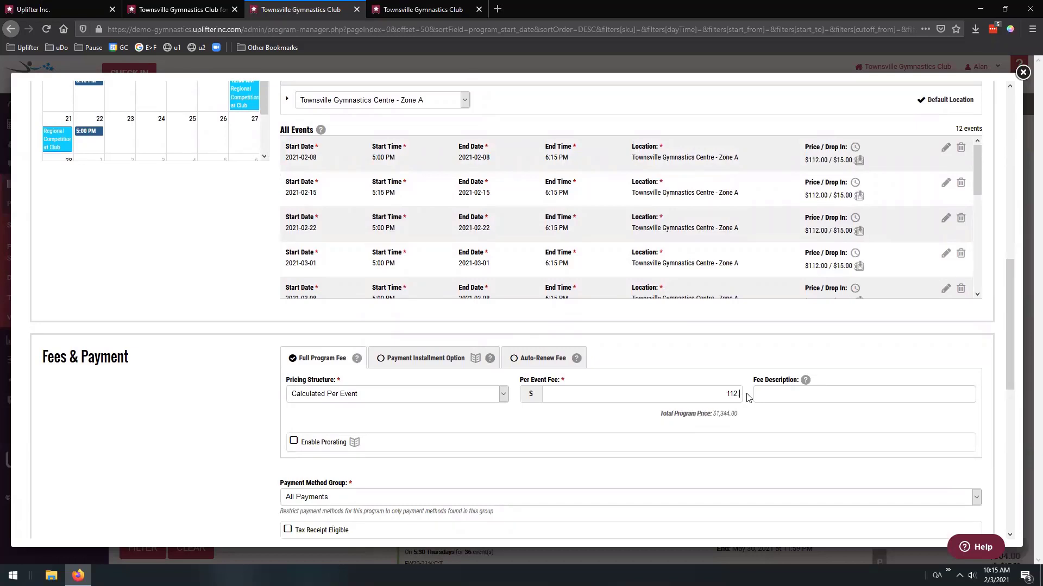
scroll(736, 377, down, 2)
scroll(736, 377, down, 1)
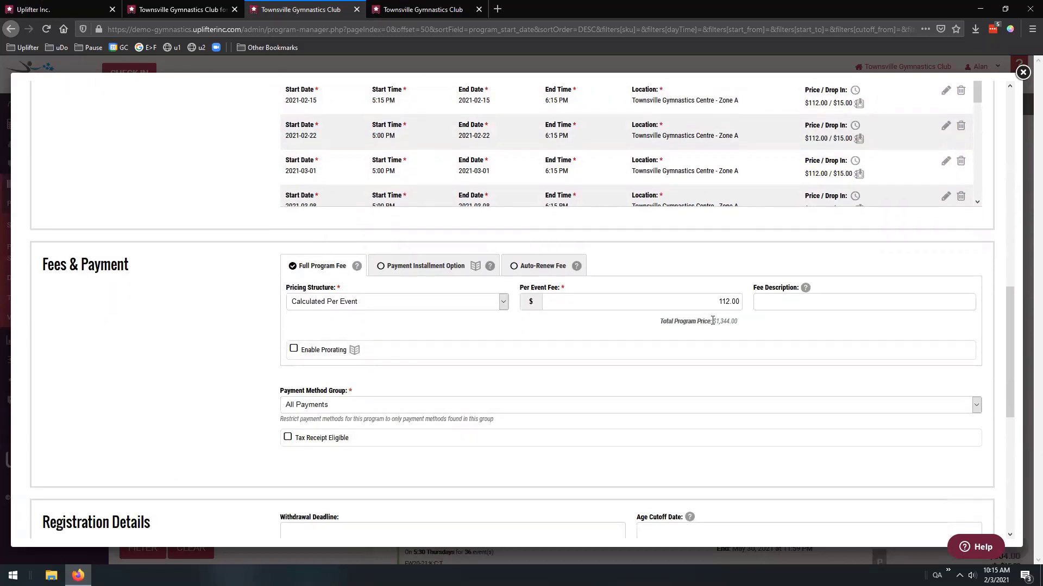
drag(712, 321, 739, 321)
click(743, 333)
click(778, 300)
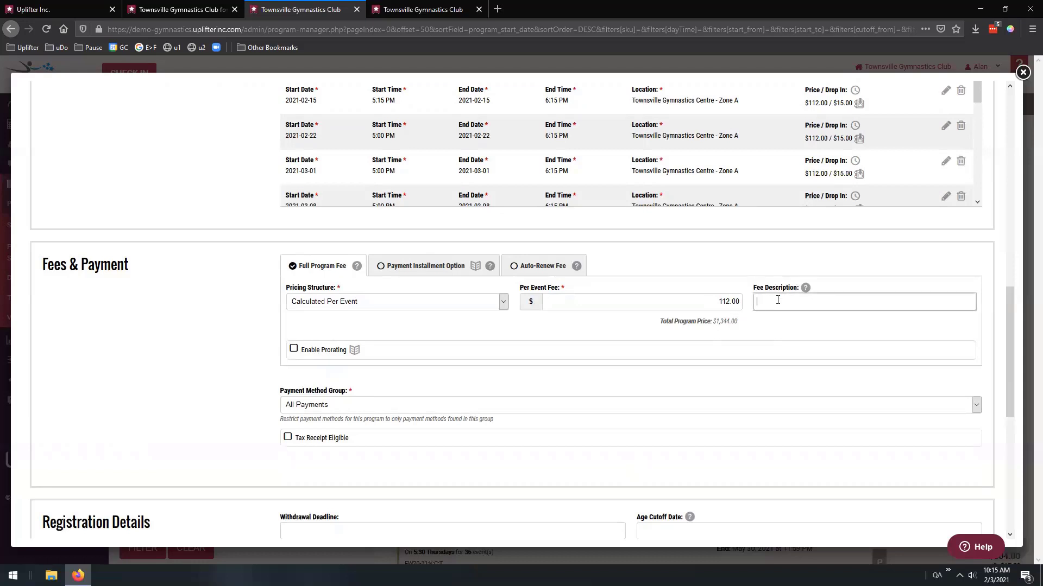
text(per)
key(BackSpace)
key(BackSpace)
key(BackSpace)
click(243, 293)
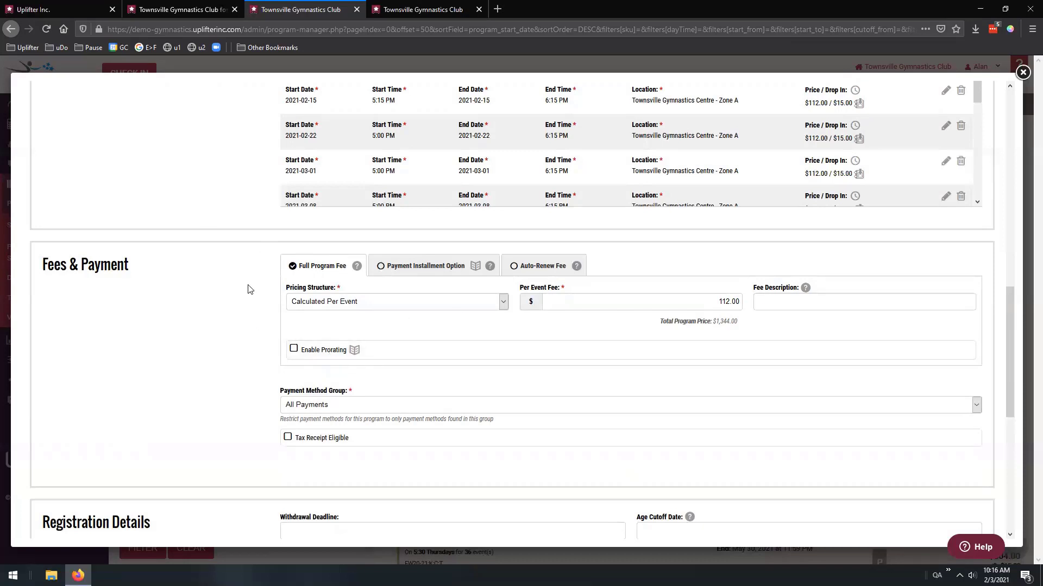
Enable prorating with the Manual option and a manual program price charge of $1,000
scroll(244, 290, down, 1)
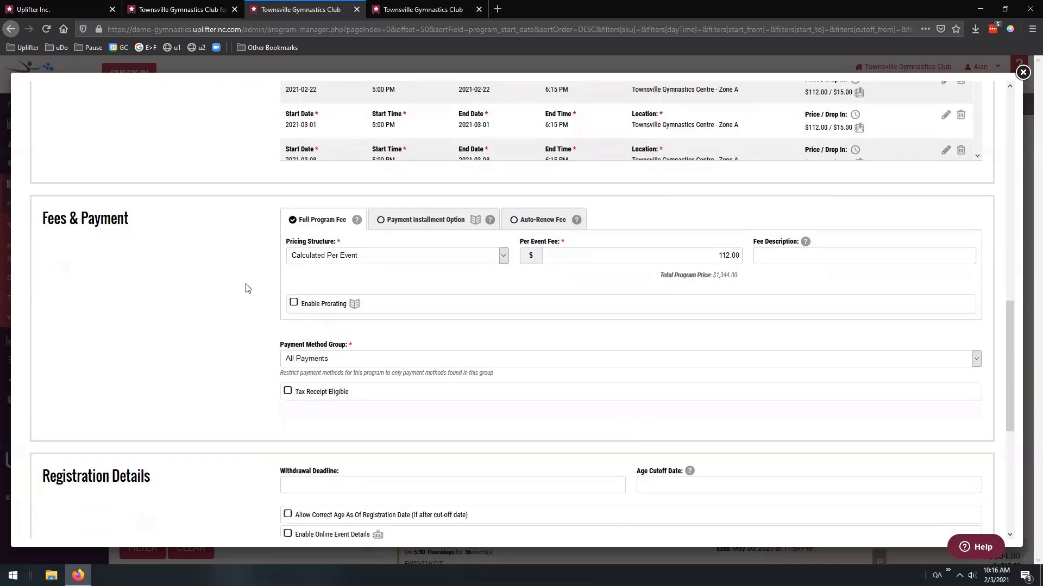
click(294, 304)
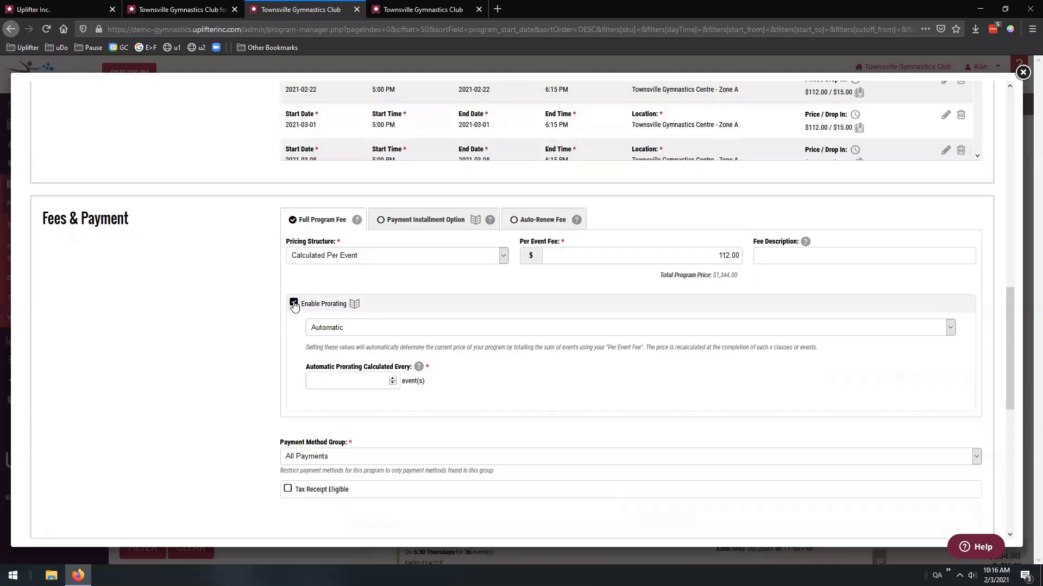
click(397, 328)
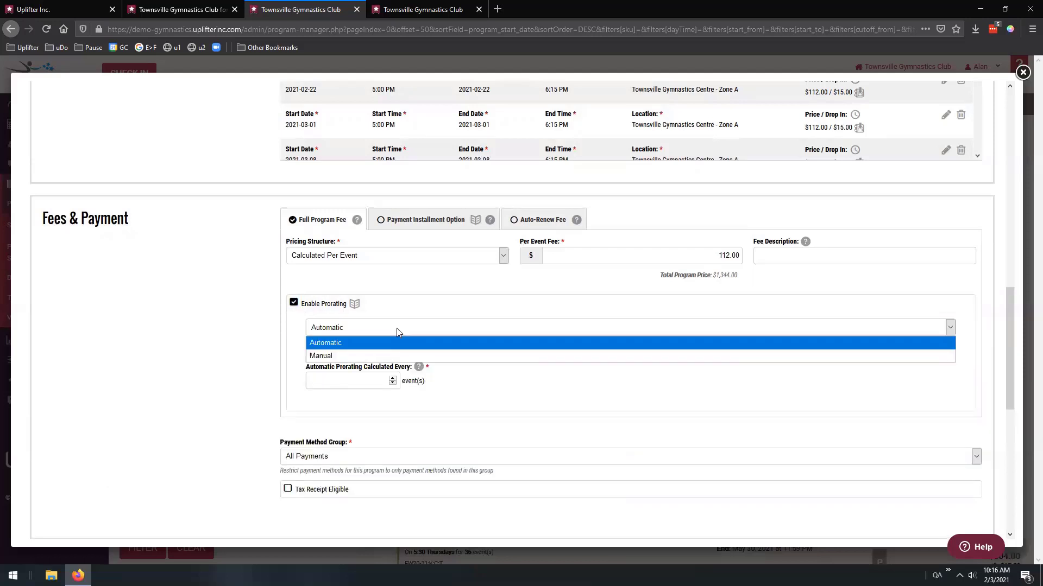
click(398, 357)
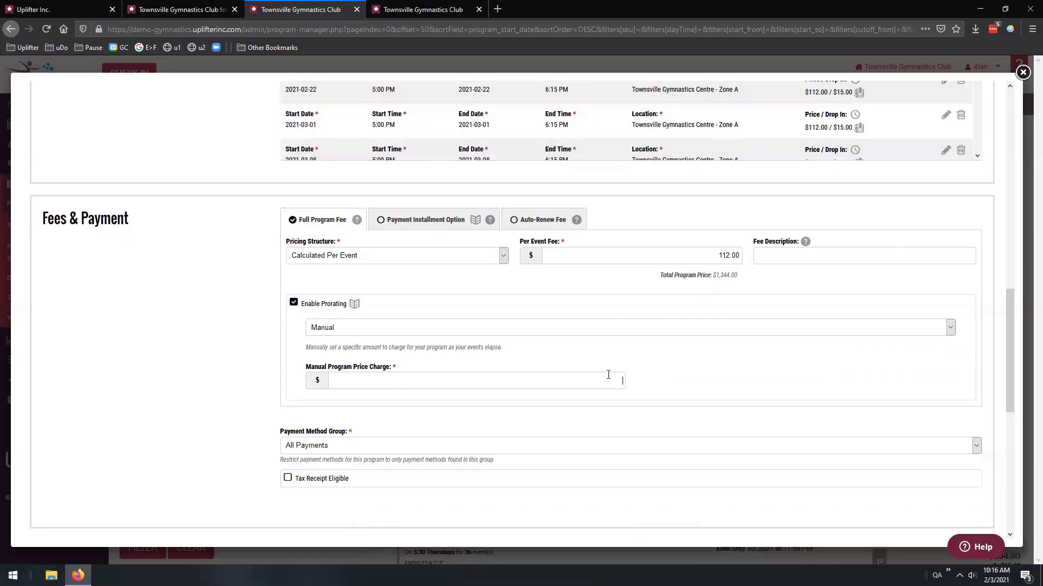
text(1000)
drag(713, 275, 741, 276)
drag(594, 380, 633, 373)
Switch prorating to Automatic, calculated every 1 event, and compare the proration schedule with the event count
click(606, 331)
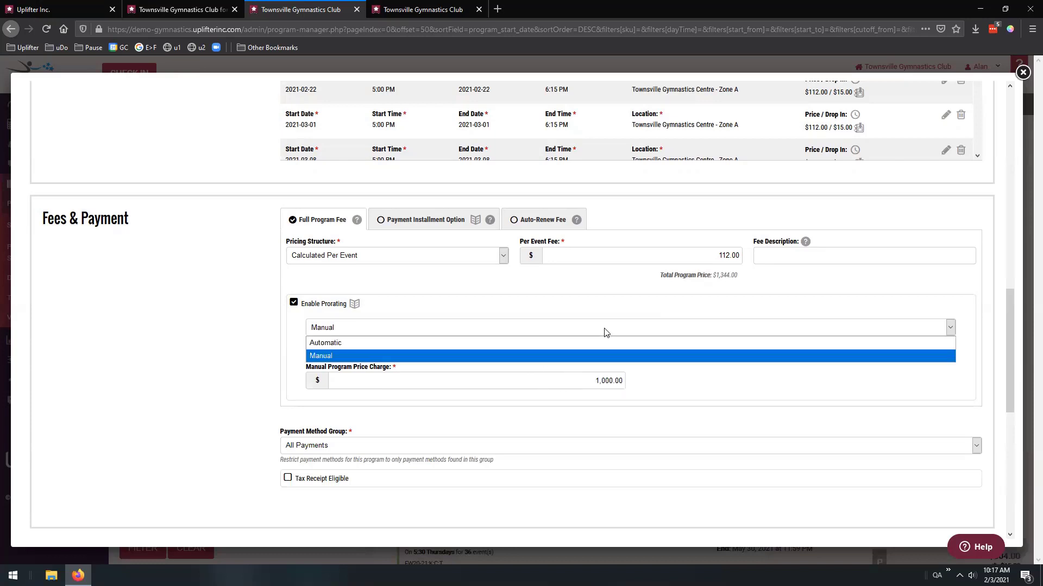
click(597, 343)
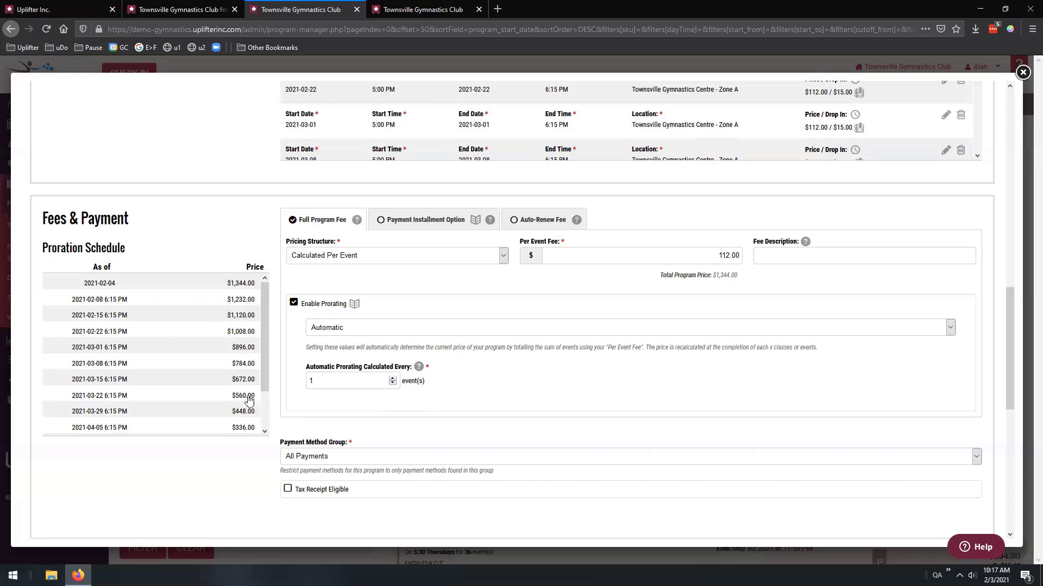
mouse_move(263, 320)
mouse_down()
mouse_move(264, 339)
mouse_move(264, 315)
mouse_up()
drag(708, 275, 768, 292)
scroll(767, 293, up, 4)
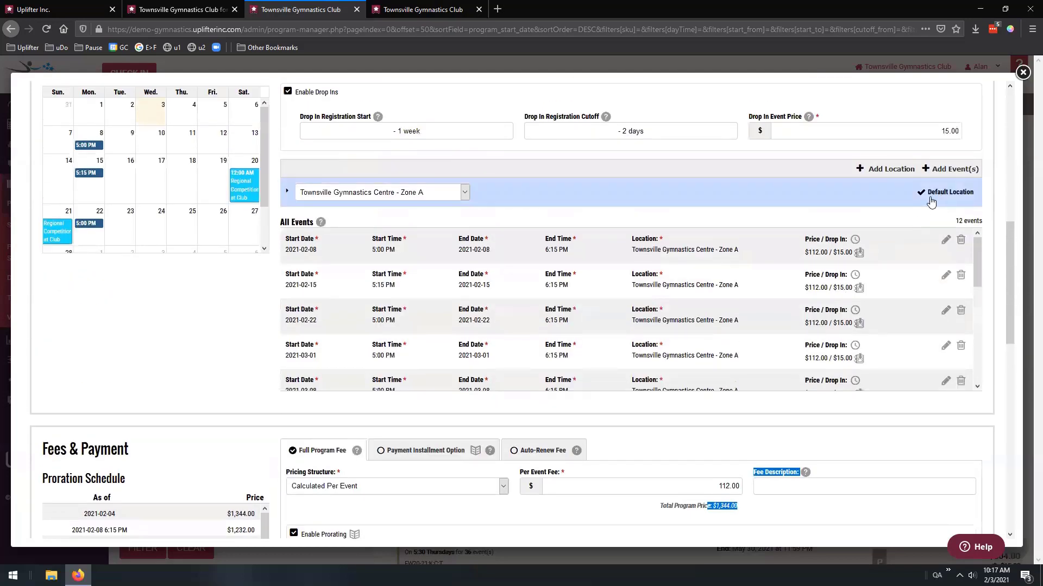
drag(954, 221, 975, 217)
click(915, 217)
Set the automatic prorating interval to every 2 events and review the updated proration schedule
scroll(889, 219, down, 3)
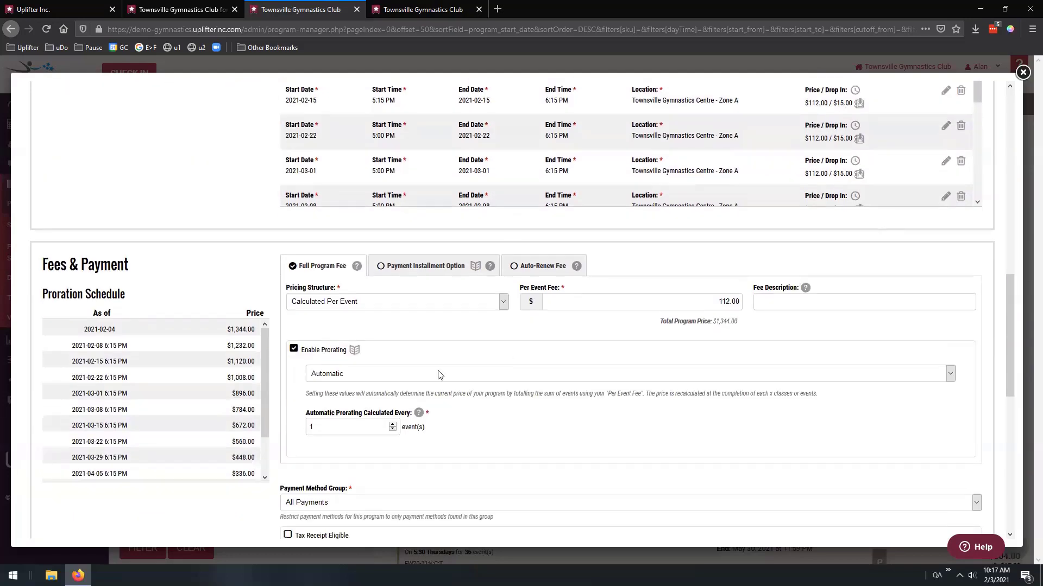
click(393, 425)
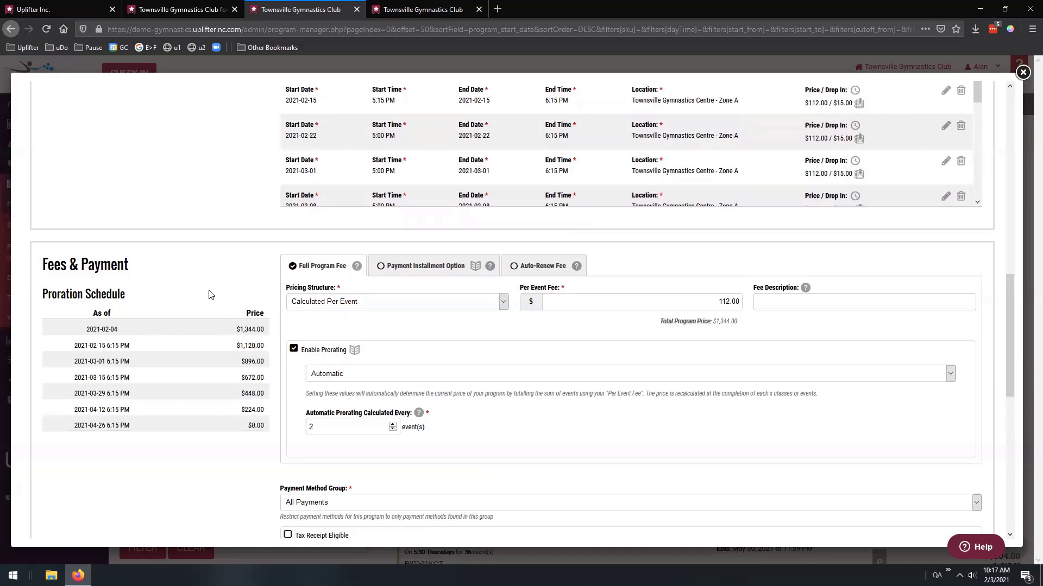
scroll(211, 295, down, 3)
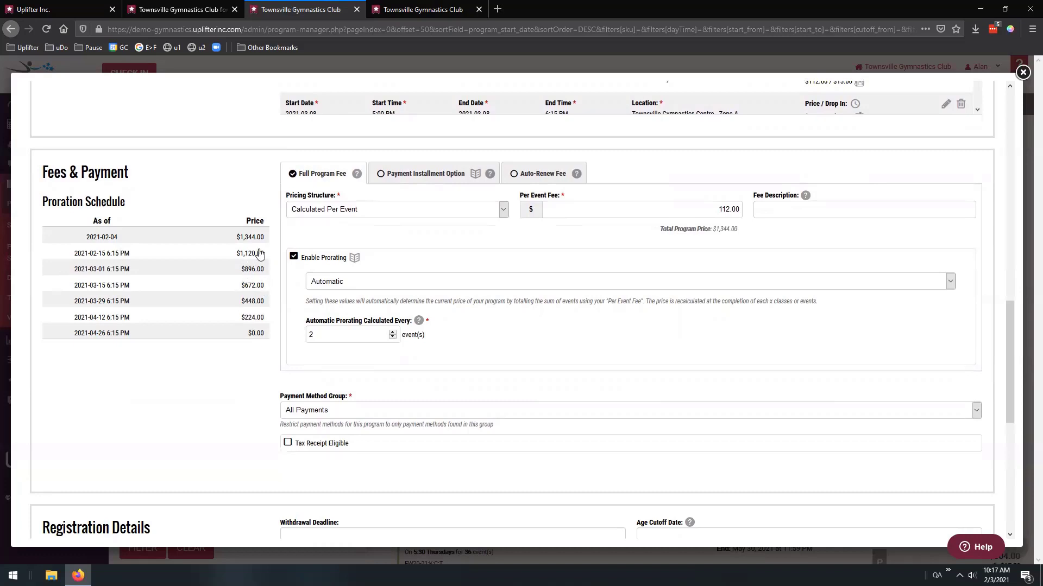
Set automatic prorating to recalculate the program price every 1 event
click(392, 338)
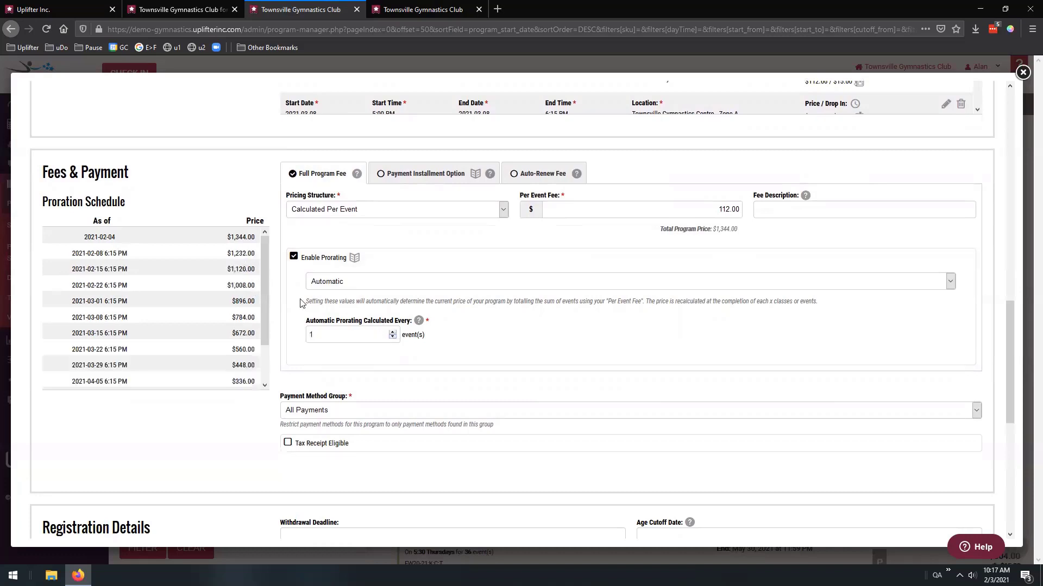
drag(264, 257, 265, 276)
scroll(265, 276, up, 2)
scroll(275, 281, down, 2)
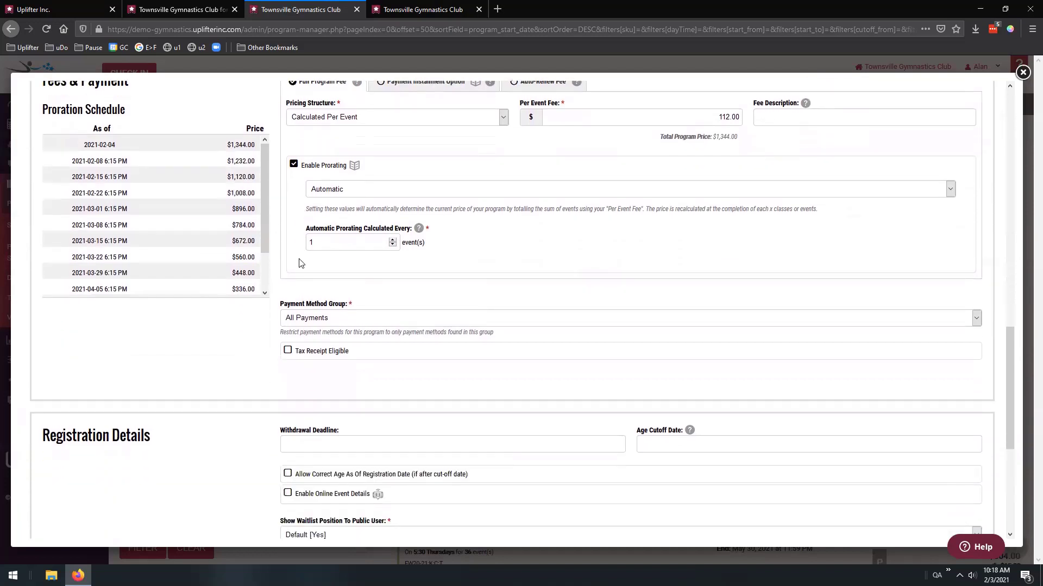
Examine the available payment method groups, keeping All Payments for the program
click(350, 319)
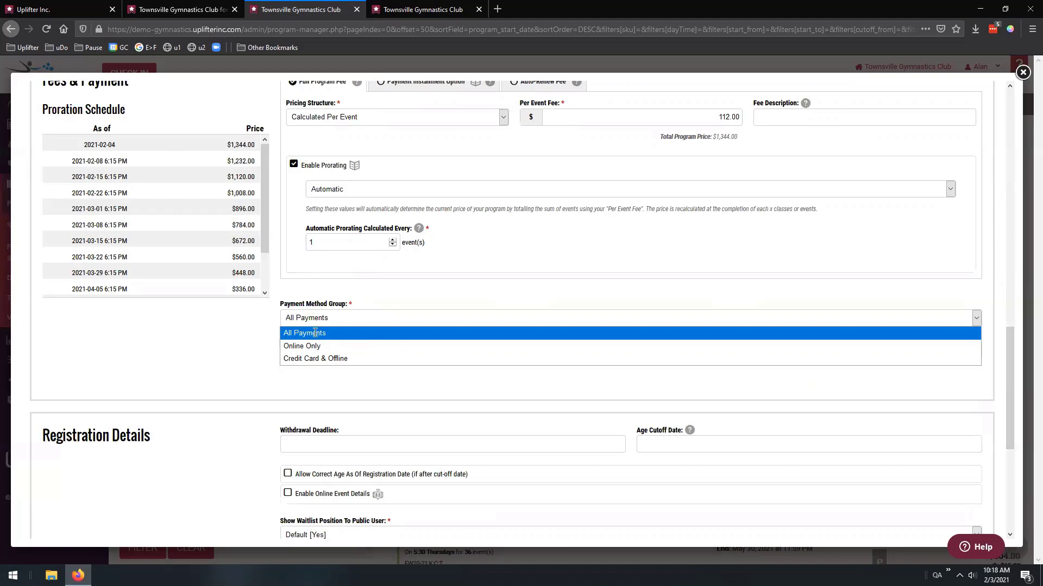
click(251, 334)
scroll(250, 333, up, 2)
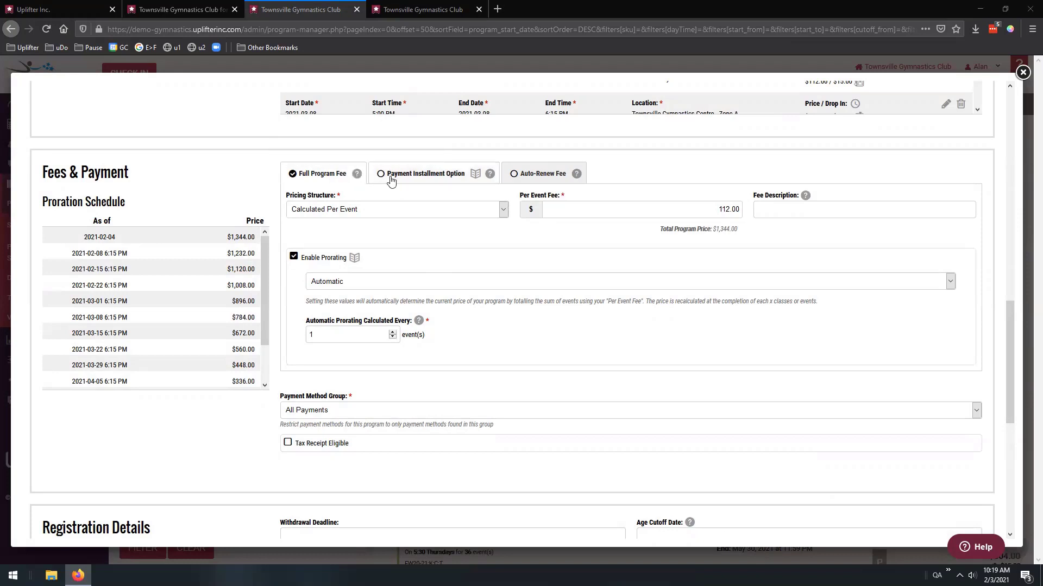
Switch the program to the Payment Installment Option with a Flat Fee pricing structure and a fee of $1,000
click(453, 179)
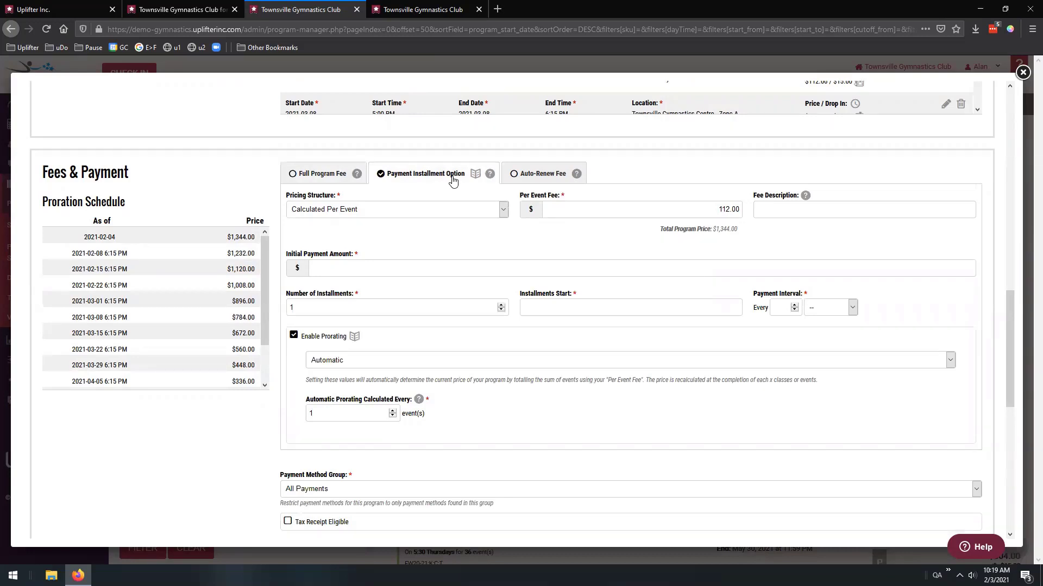
click(340, 210)
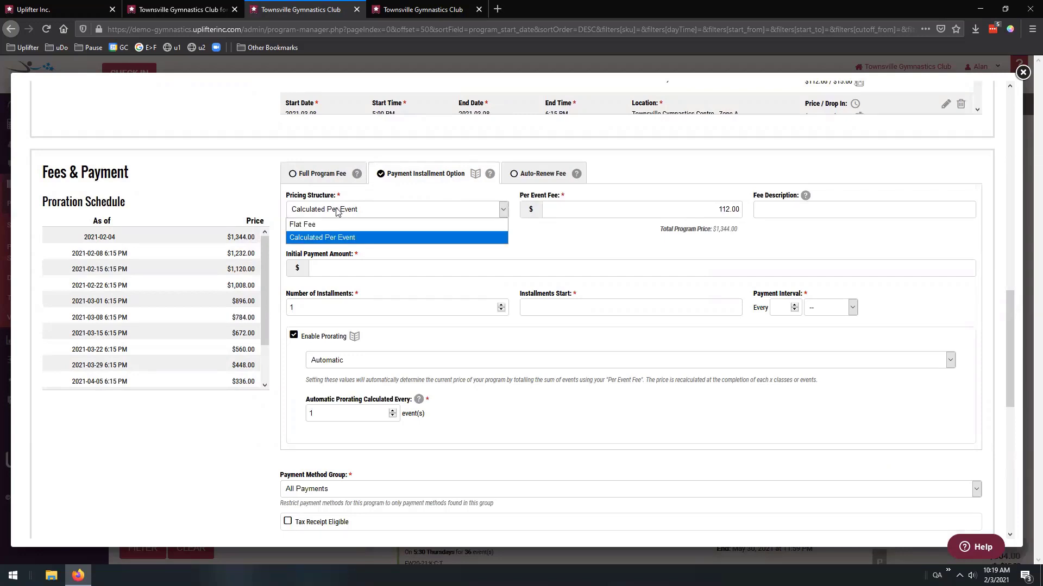
click(367, 211)
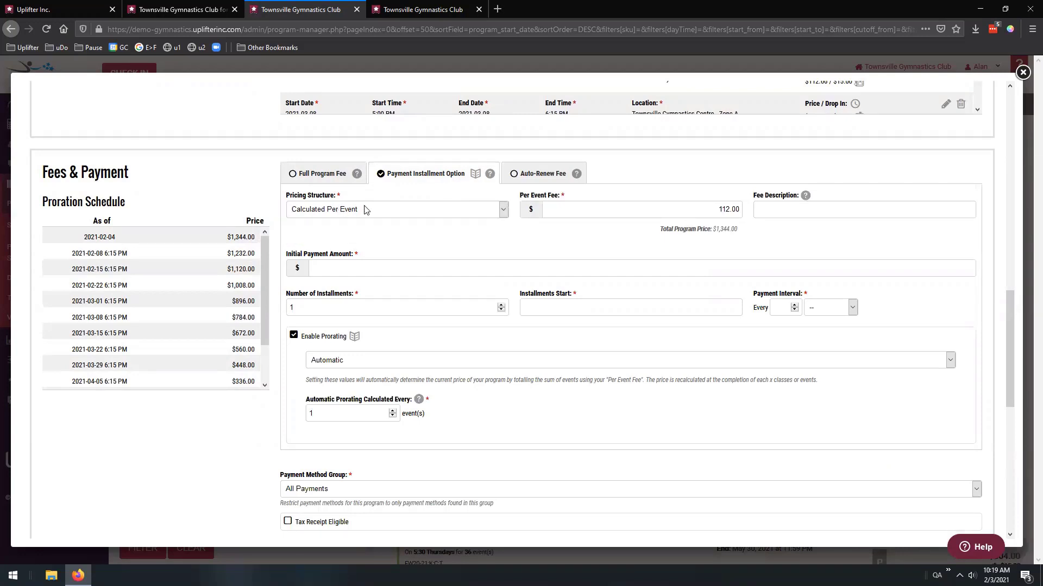
click(433, 214)
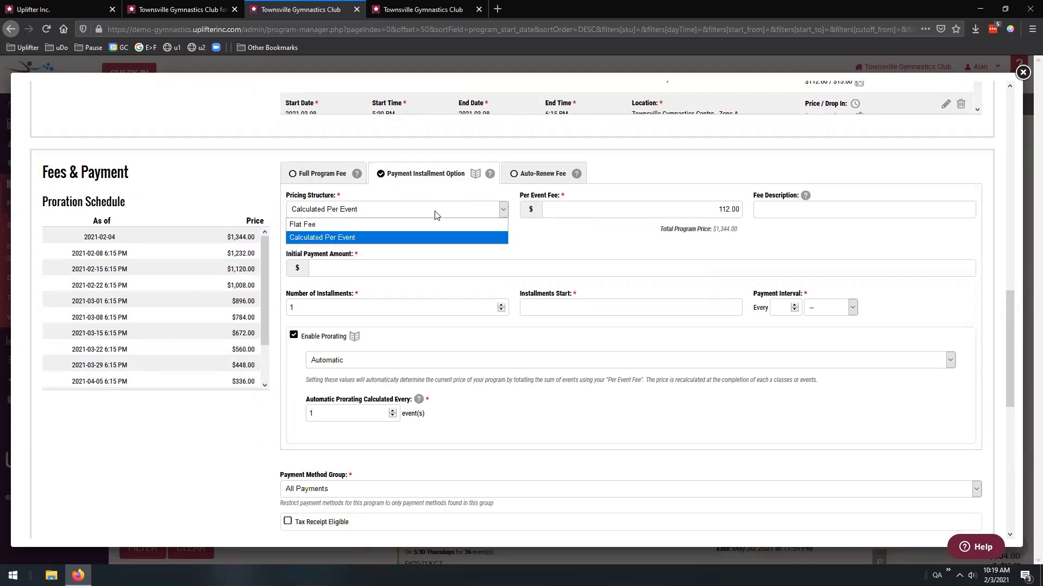
click(501, 217)
click(501, 220)
double_click(745, 209)
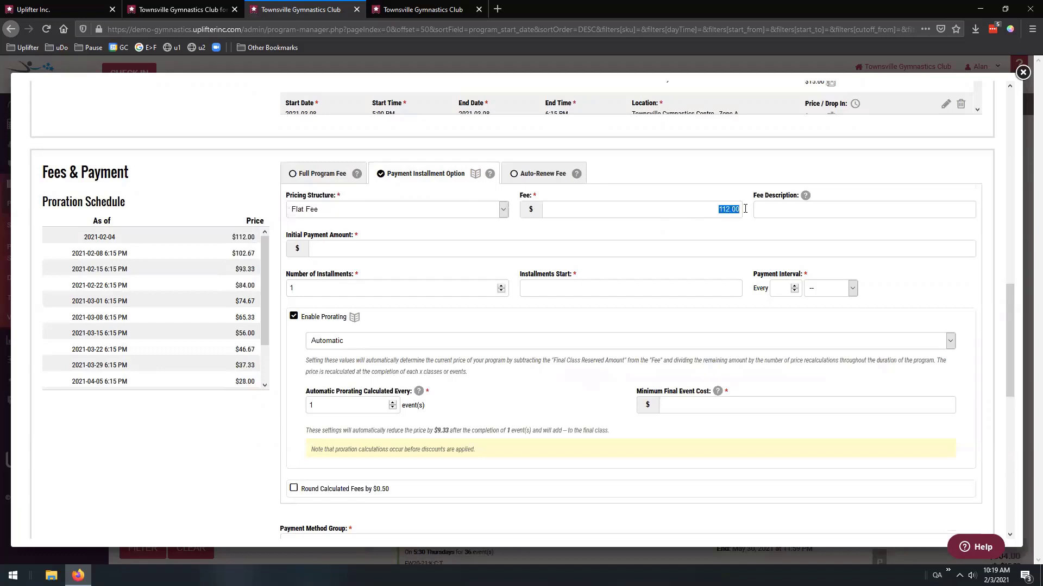
text(1000)
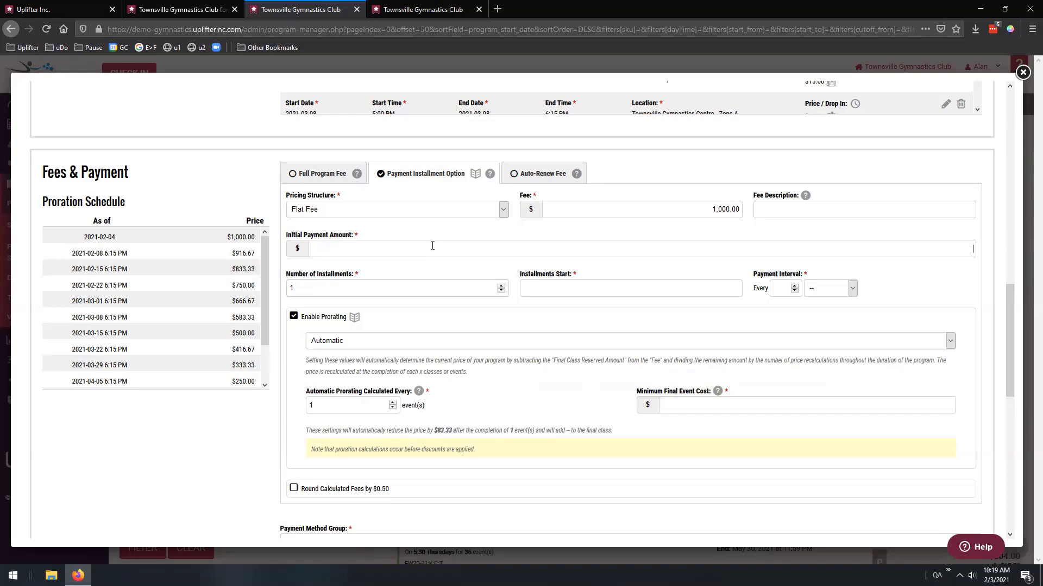
Define the installment plan with a $200 initial payment and 8 installments starting on 2021-03-01
text(200)
click(463, 264)
drag(947, 250, 984, 251)
click(926, 264)
click(616, 287)
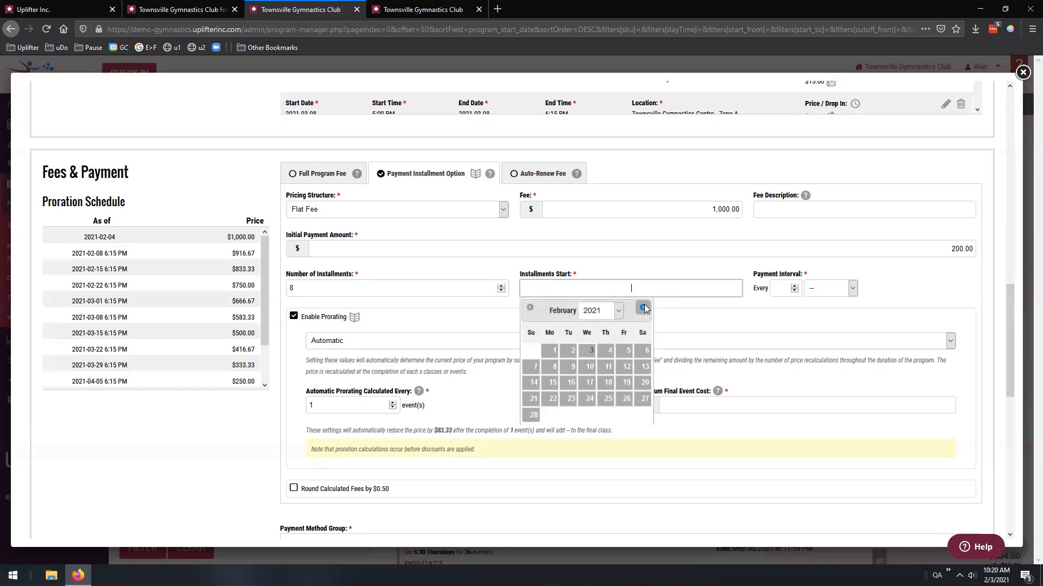
click(645, 309)
click(551, 351)
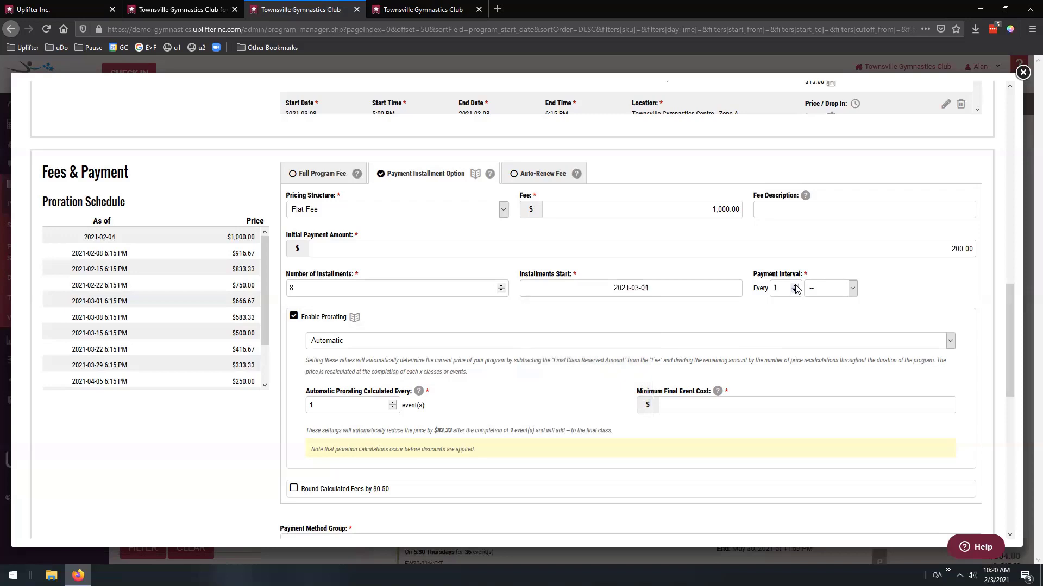
Set the installment payment interval to every 1 months and disable prorating
click(841, 288)
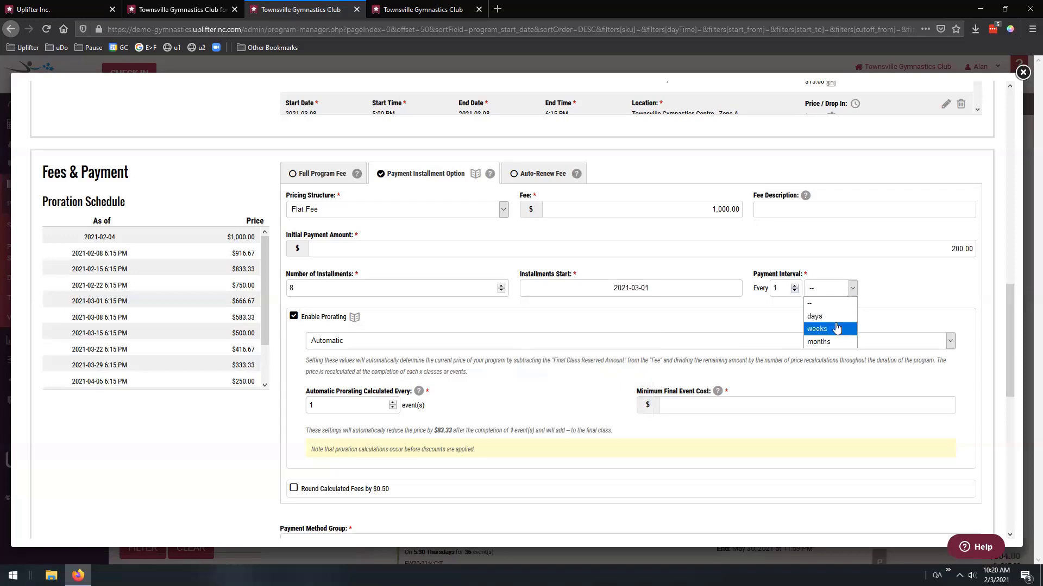
click(836, 329)
click(841, 291)
click(832, 342)
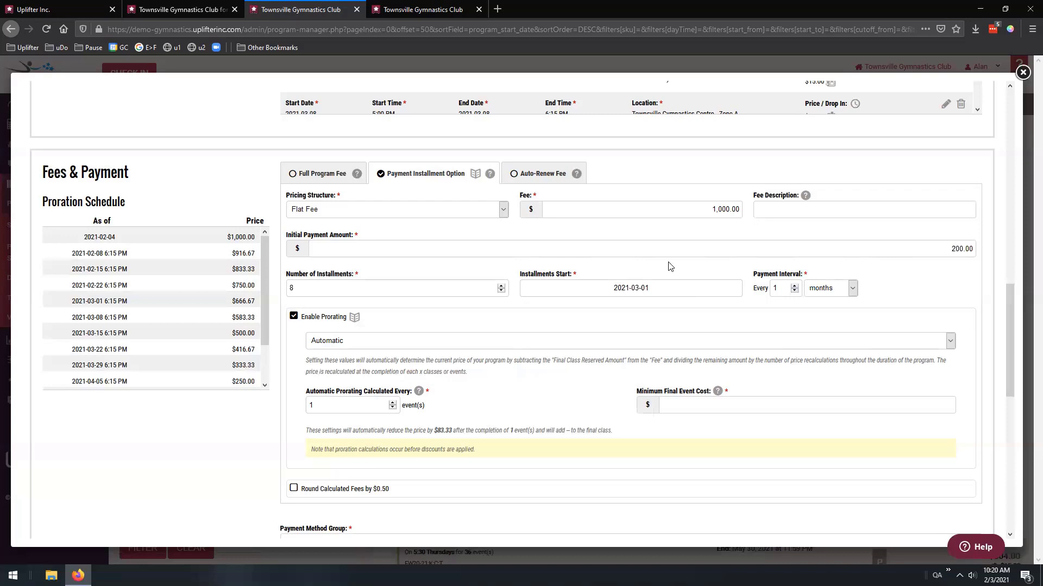
click(293, 317)
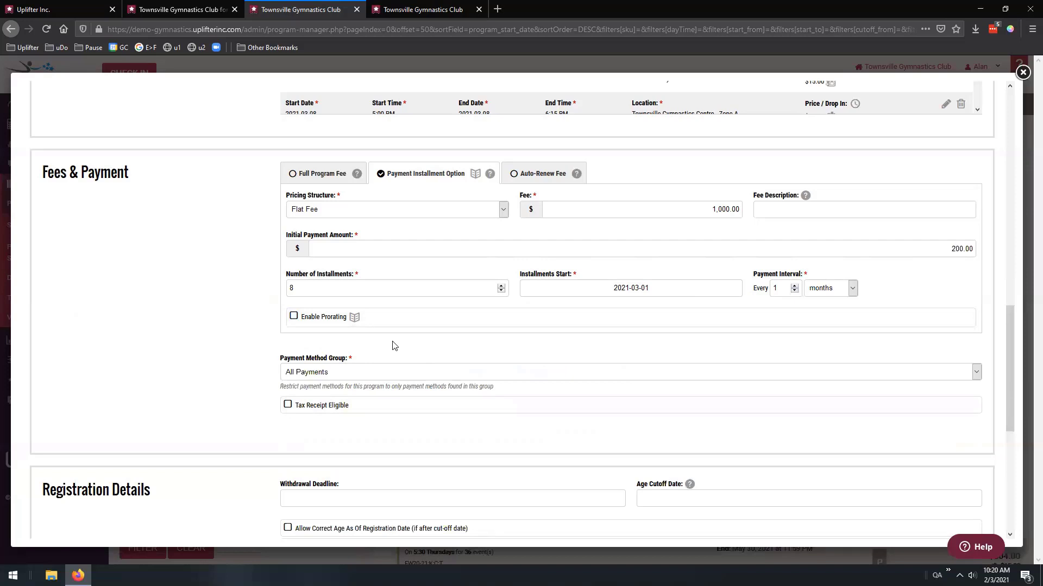
Switch the program to Auto-Renew Fee, calculated per event, with a per event fee of $150
click(542, 175)
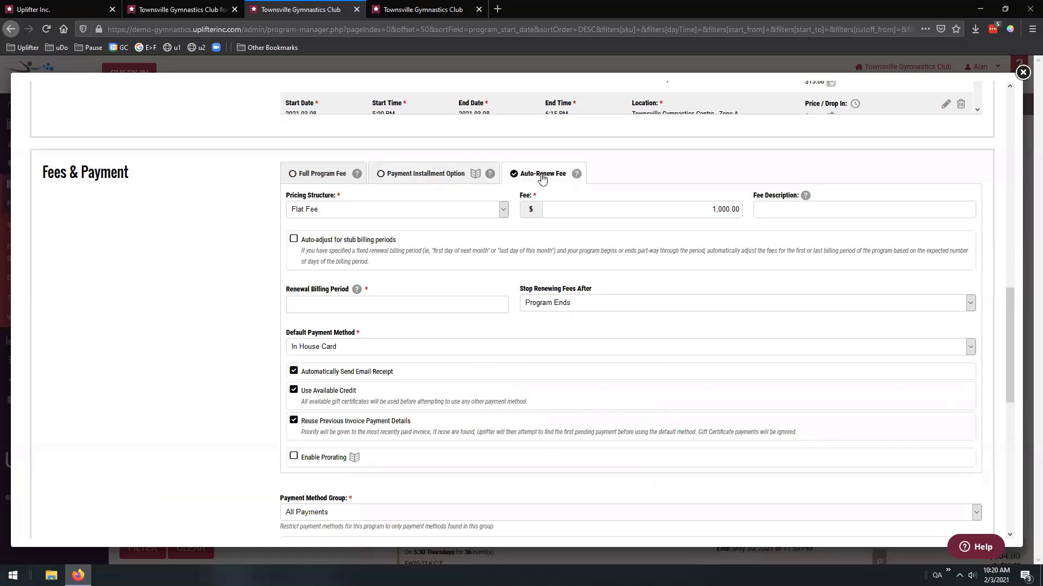
click(462, 211)
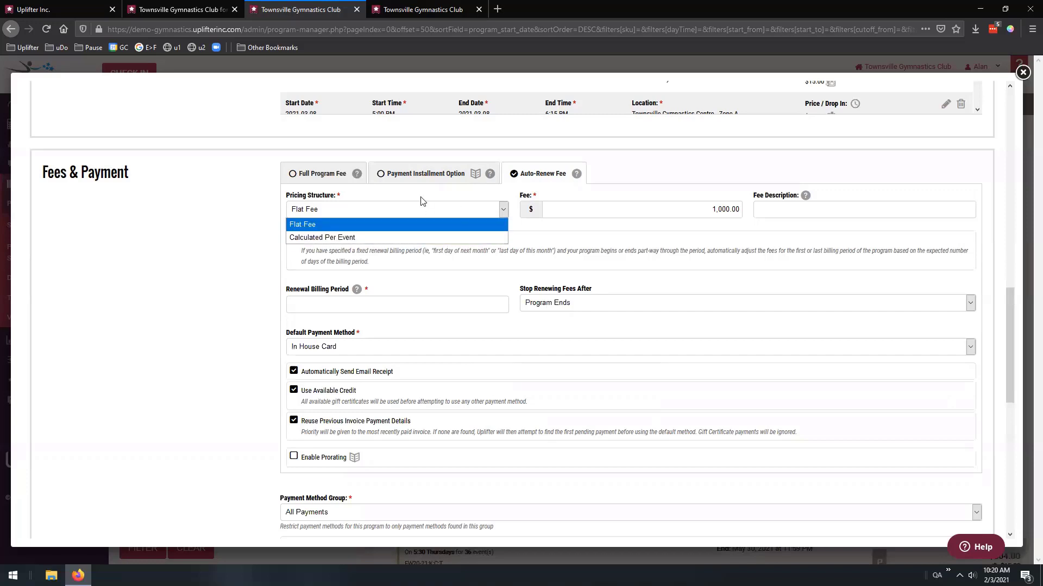
click(410, 239)
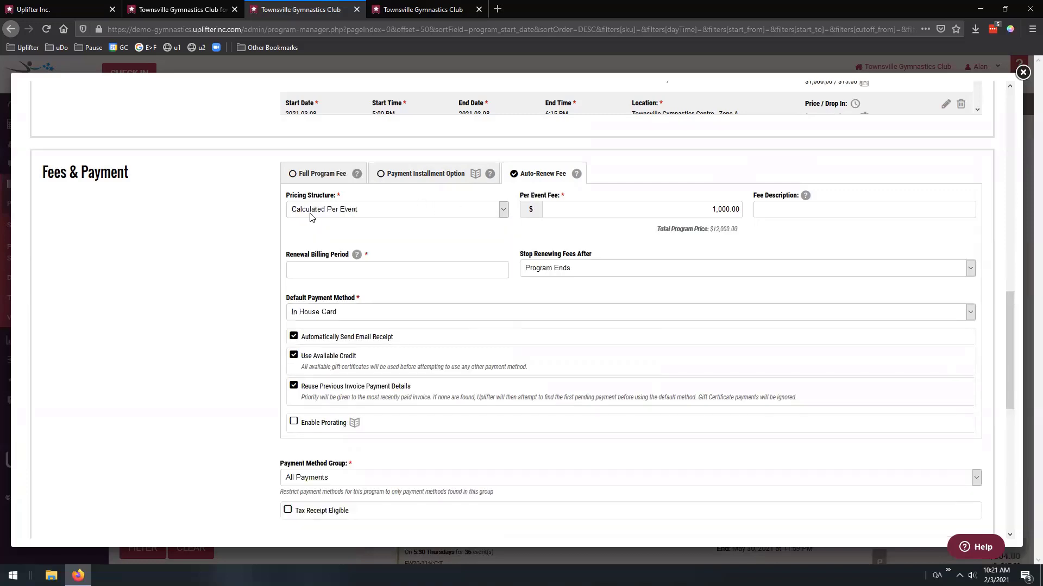
double_click(732, 207)
text(150)
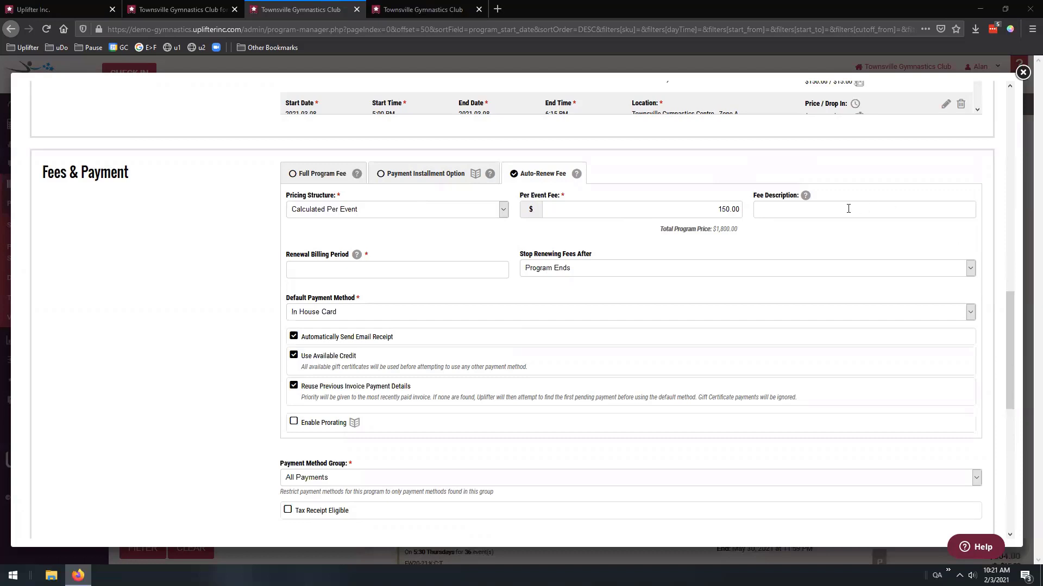
Enter "per event" as the fee description for the auto-renew fee
scroll(819, 257, up, 1)
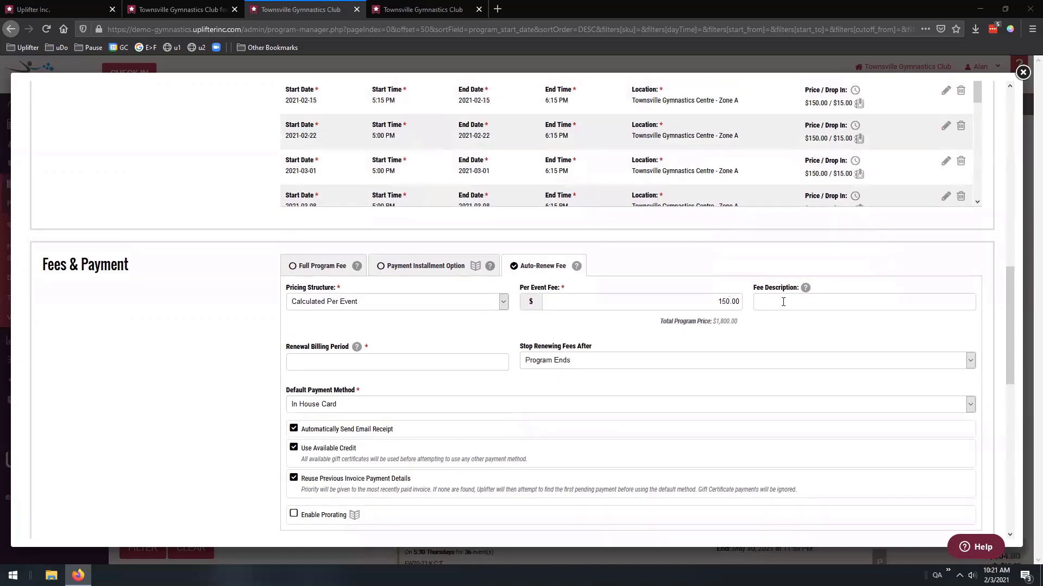
click(807, 259)
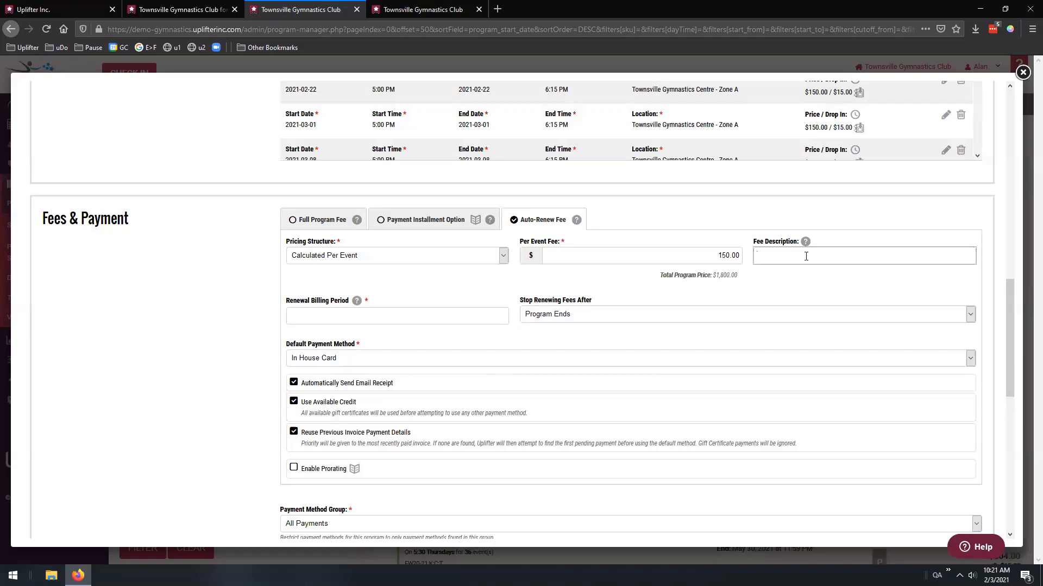
text(per evne)
key(BackSpace)
text(ent)
click(782, 284)
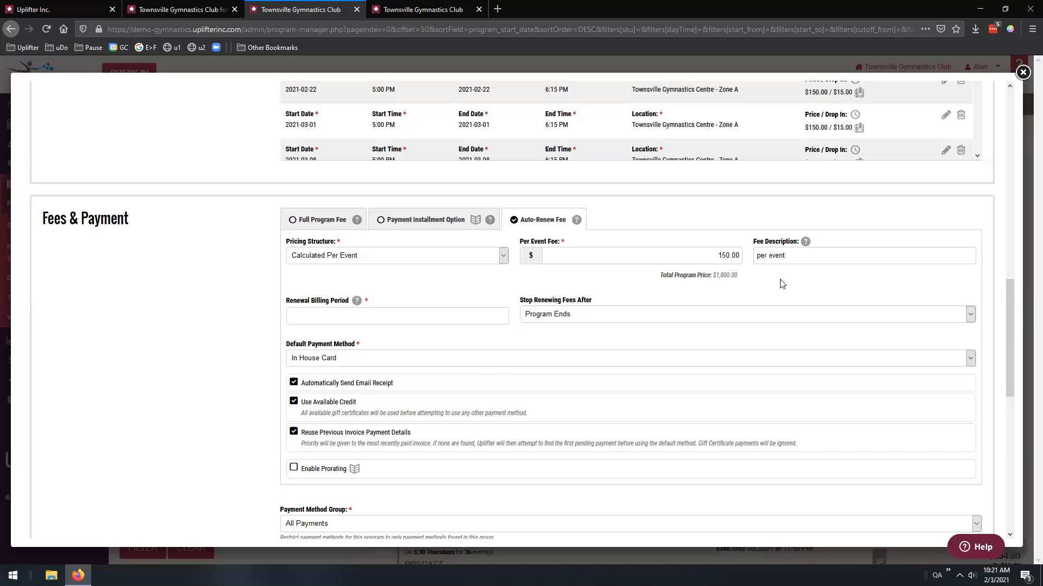
double_click(737, 255)
drag(713, 275, 738, 277)
click(765, 278)
scroll(409, 277, down, 1)
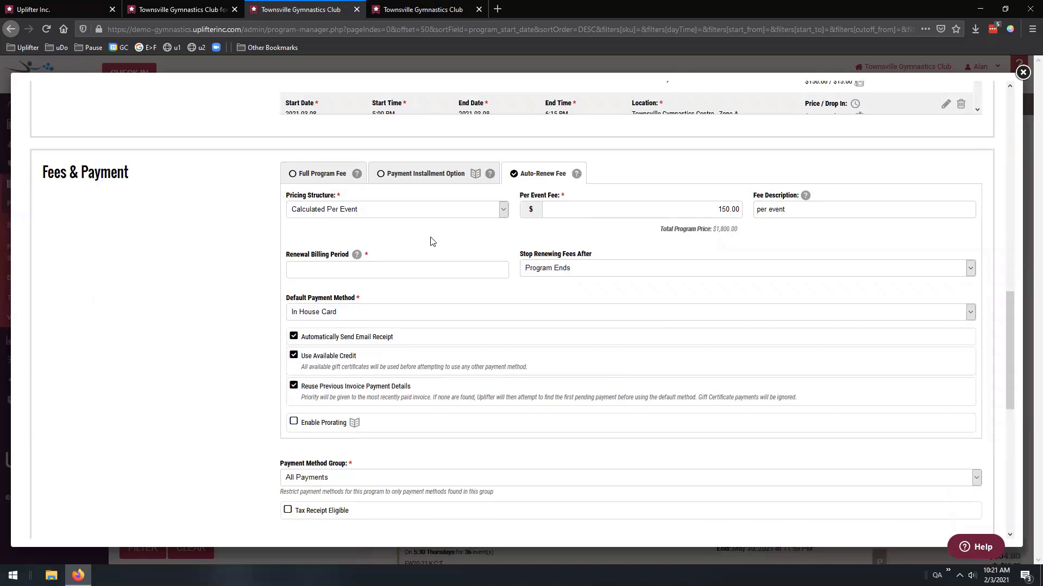
Set the renewal billing period to "first day of next month"
click(411, 267)
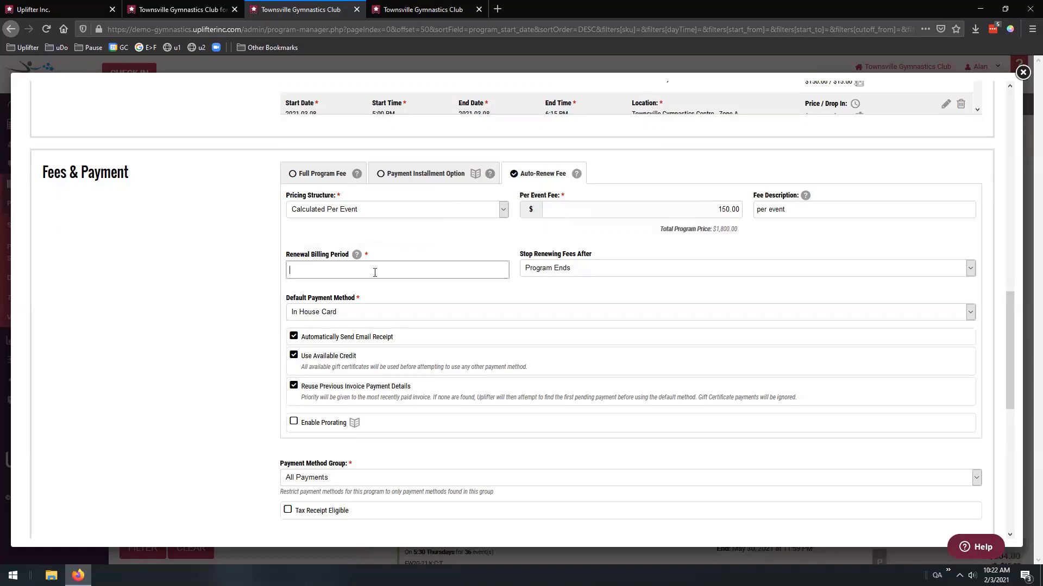
text(last day)
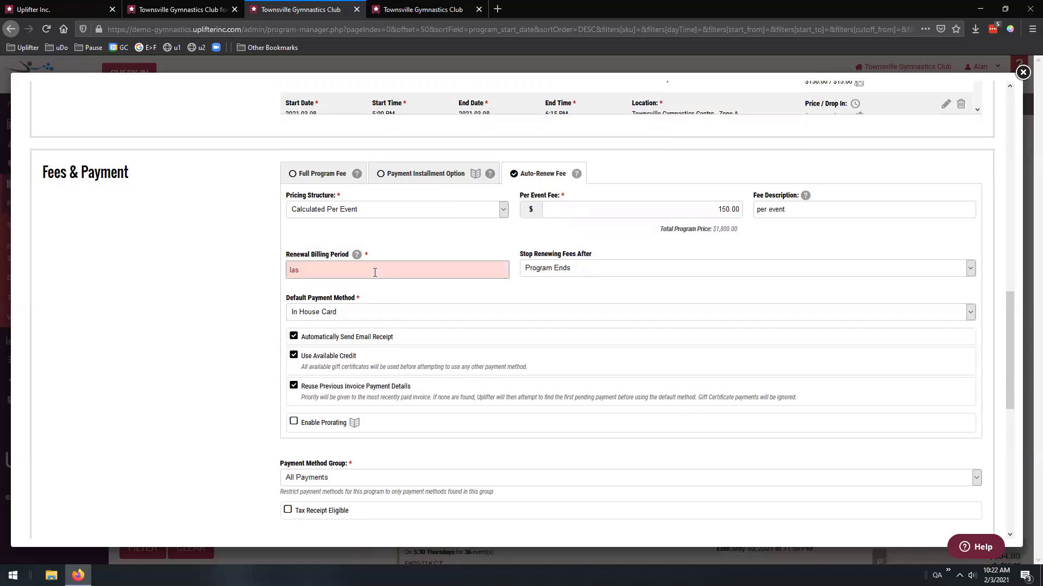
key(ctrl+BackSpace)
key(ctrl+BackSpace)
text(first day of next month)
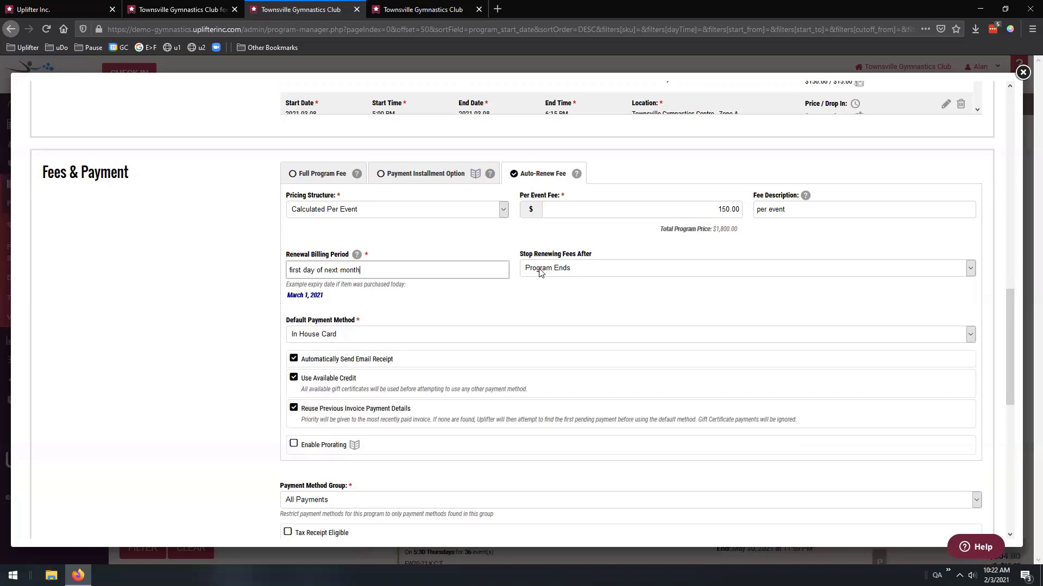
Stop renewing fees after "X" Billing Periods, with a "3 months" option that has a count of 3
click(560, 271)
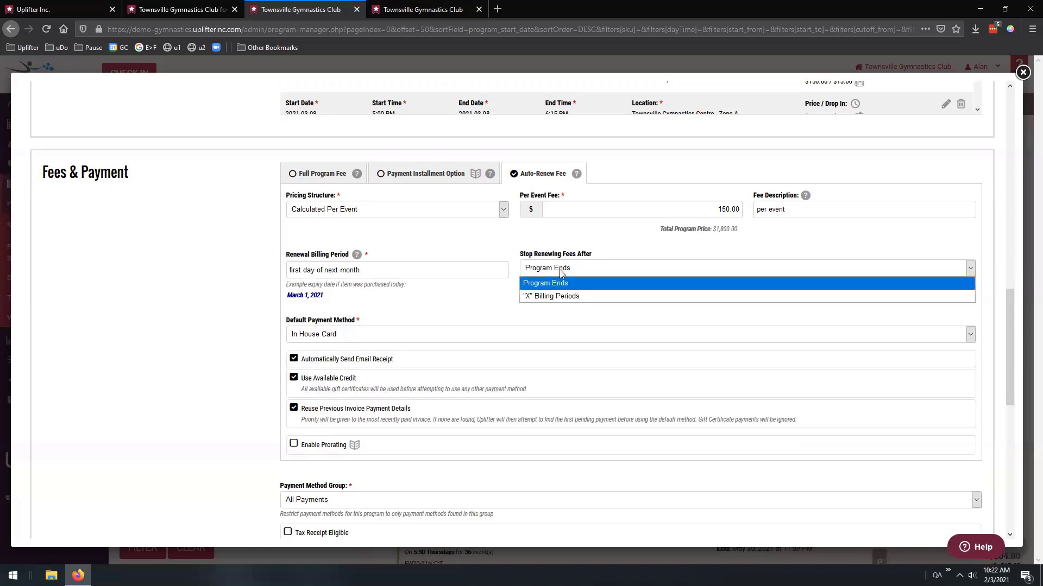
click(551, 297)
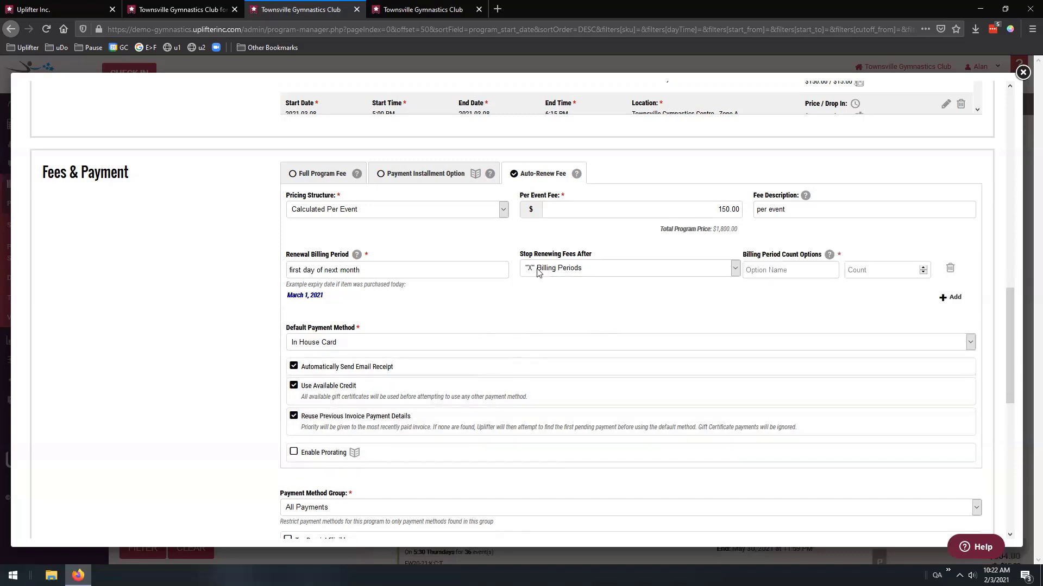
click(773, 272)
text(3 months)
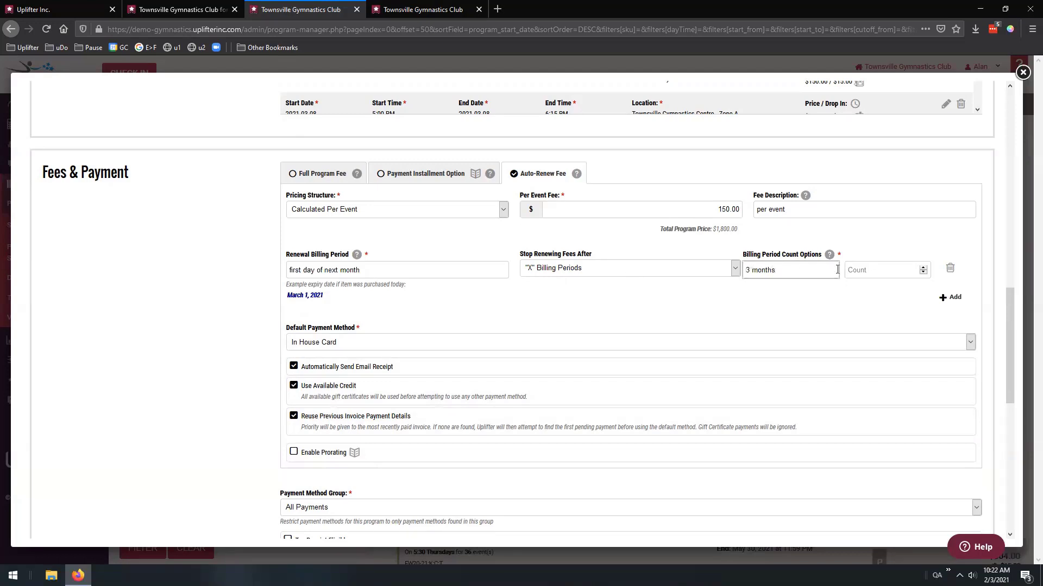
click(866, 271)
text(3)
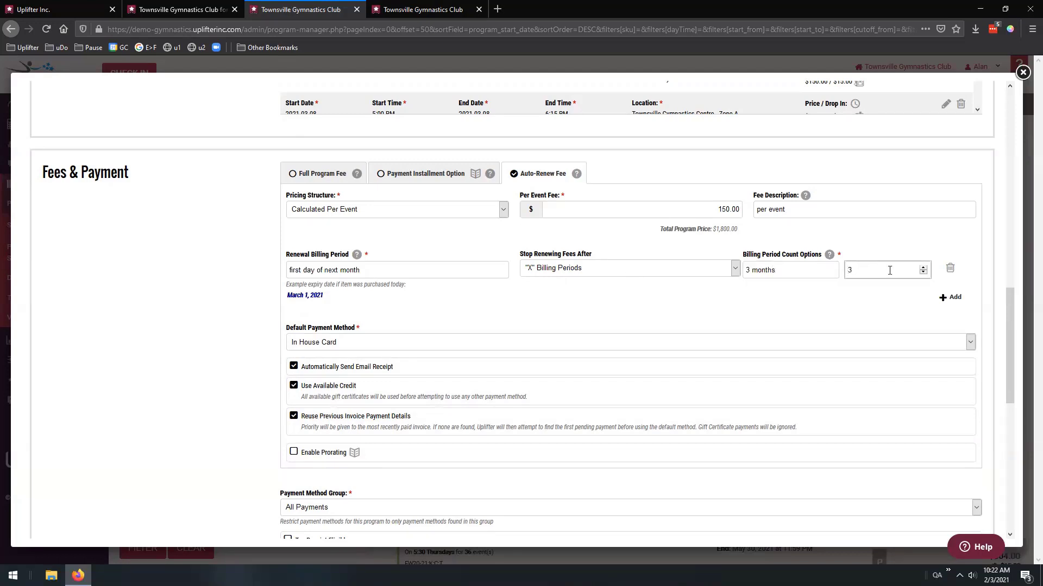
Add a second billing period count option named "6 months" with a count of 6
click(950, 297)
click(775, 293)
text(6 months)
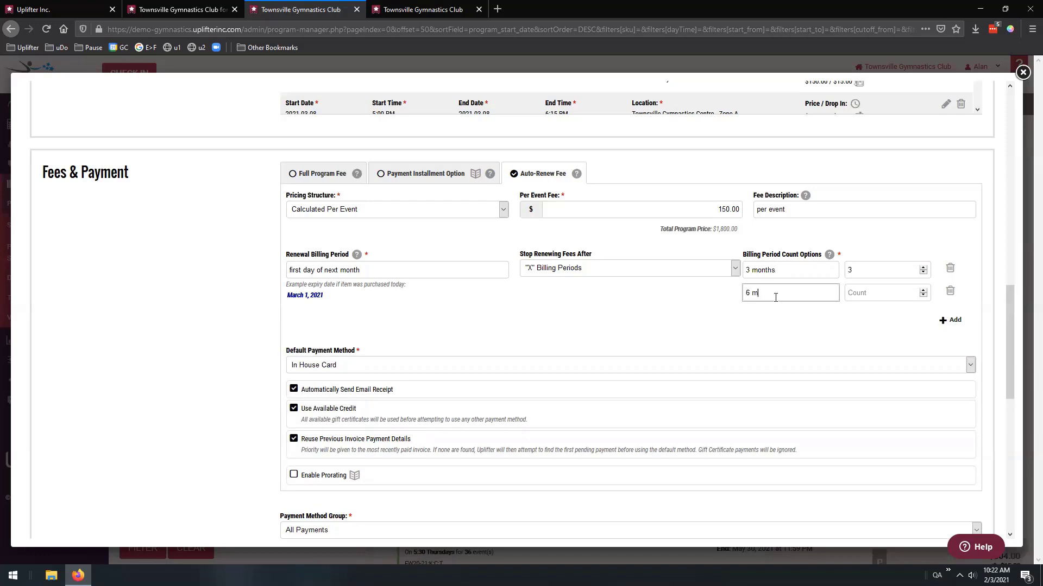
click(863, 293)
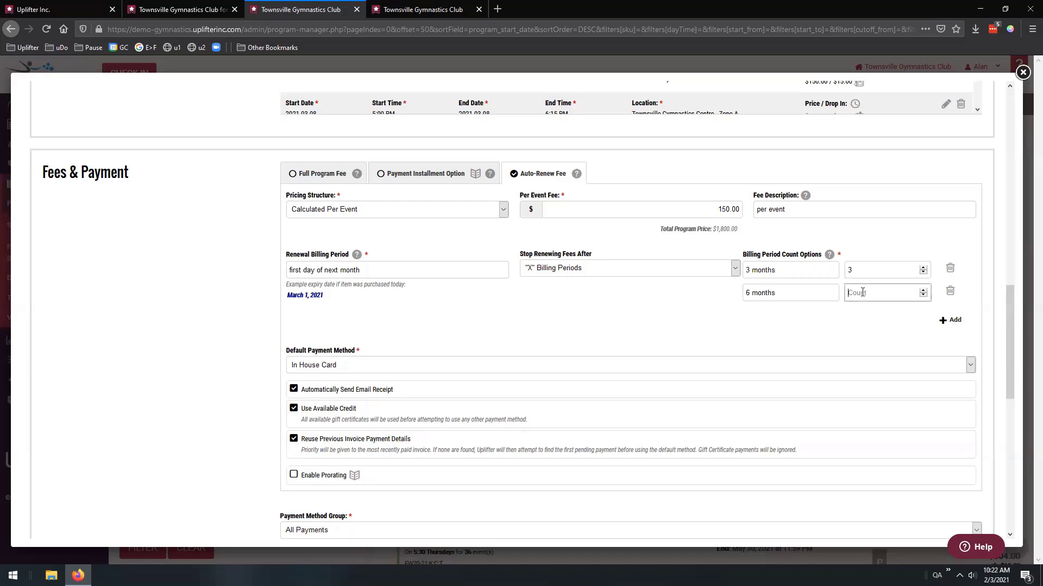
text(6)
double_click(857, 276)
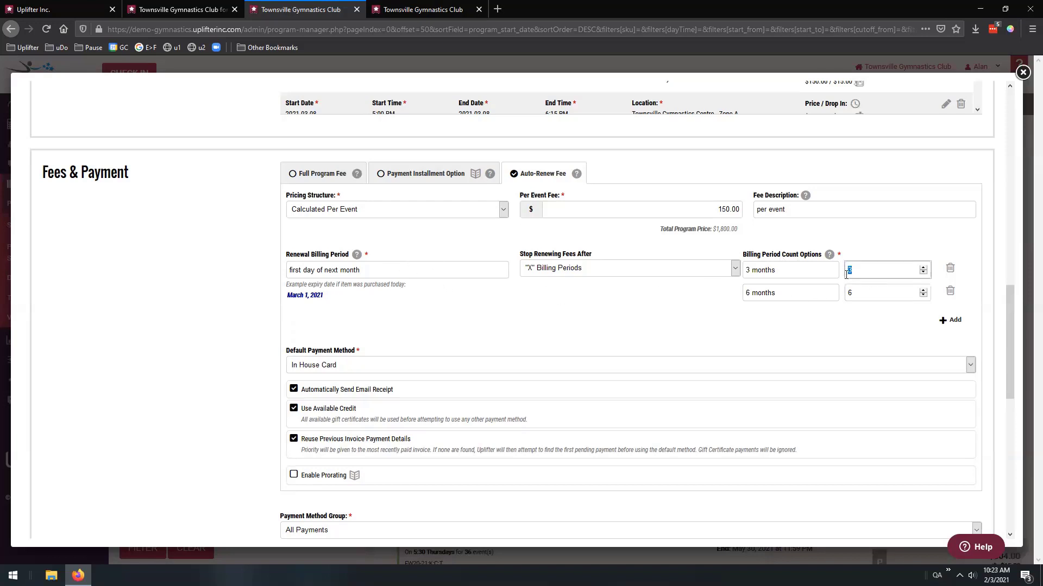
drag(361, 270, 288, 270)
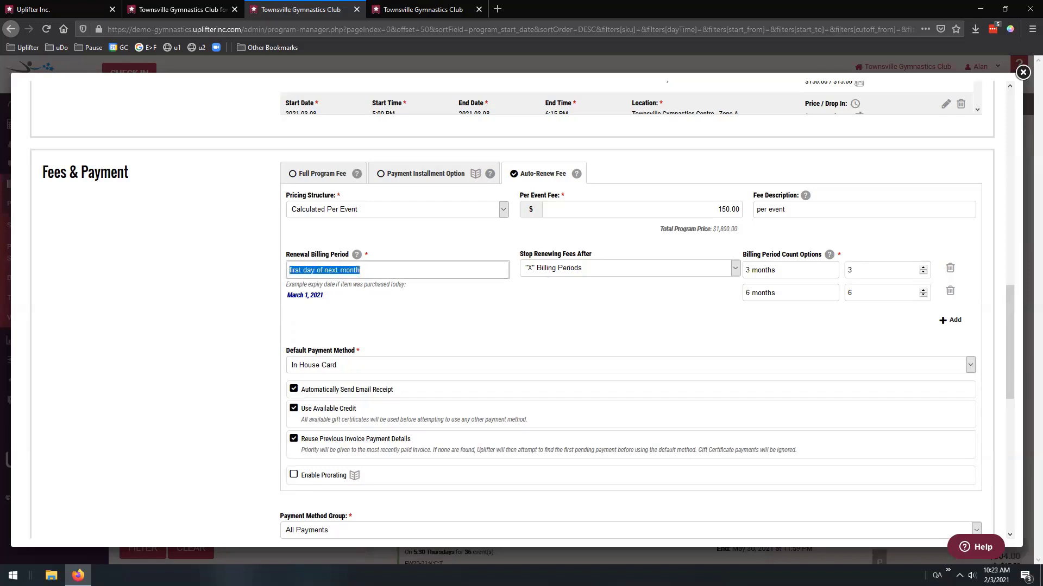
click(566, 321)
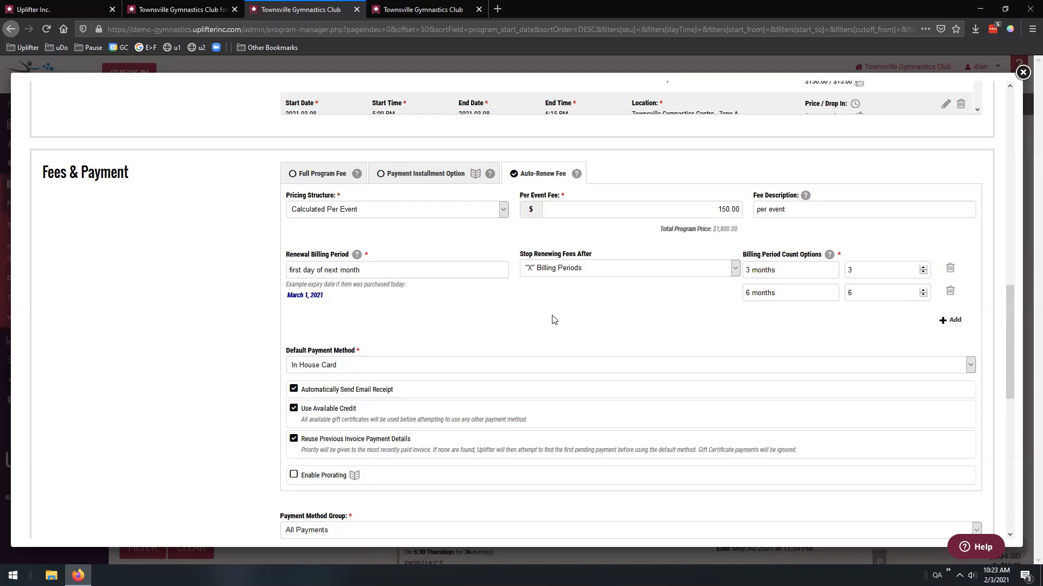
Review the scheduled event dates and prices against the auto-renew per event fee and the renewal billing period
scroll(551, 319, up, 5)
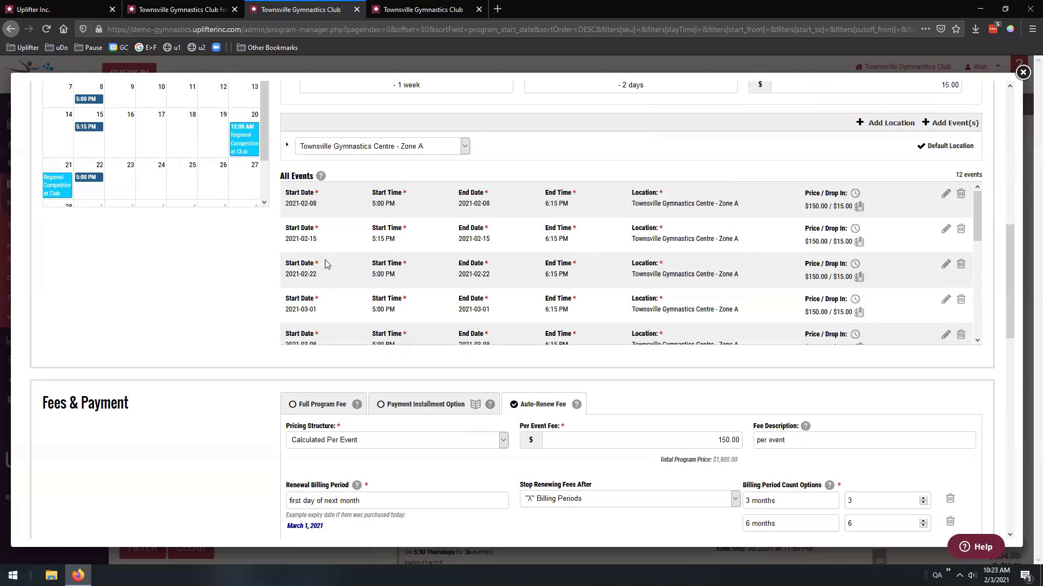
scroll(215, 262, down, 2)
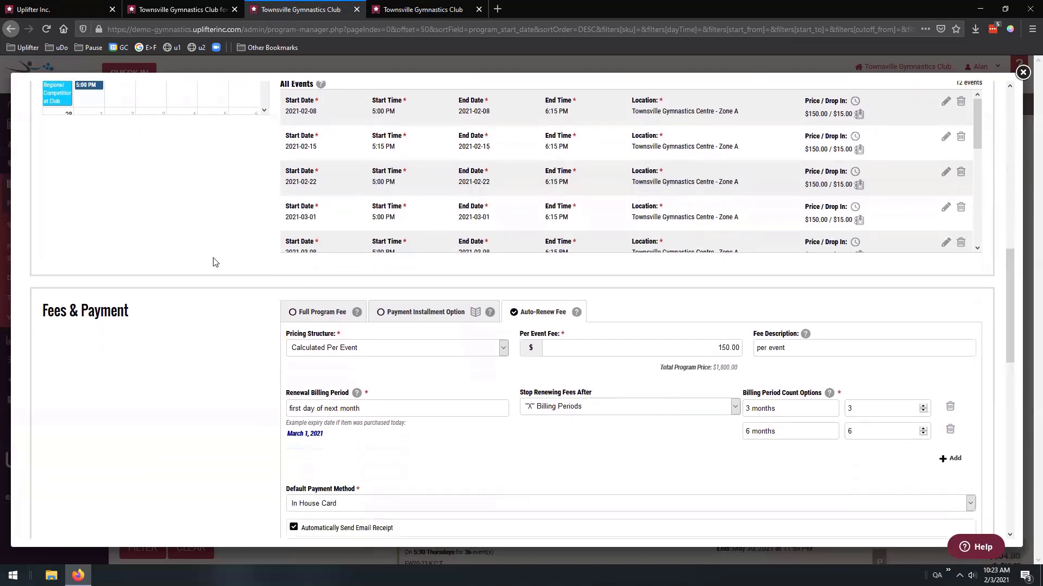
scroll(215, 262, up, 1)
drag(717, 395, 744, 395)
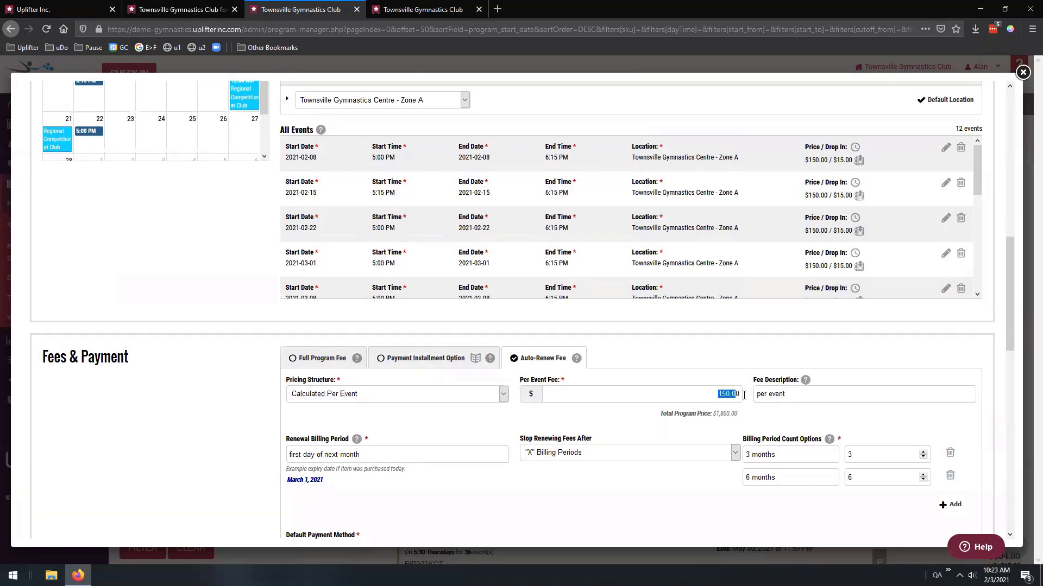
click(688, 356)
scroll(679, 347, down, 1)
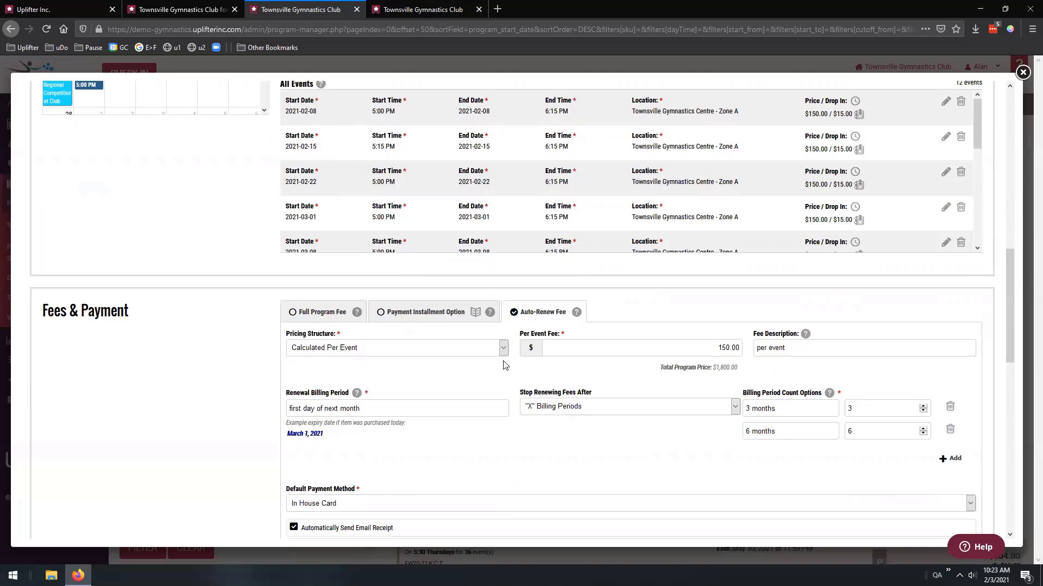
scroll(505, 365, down, 1)
drag(388, 362, 180, 372)
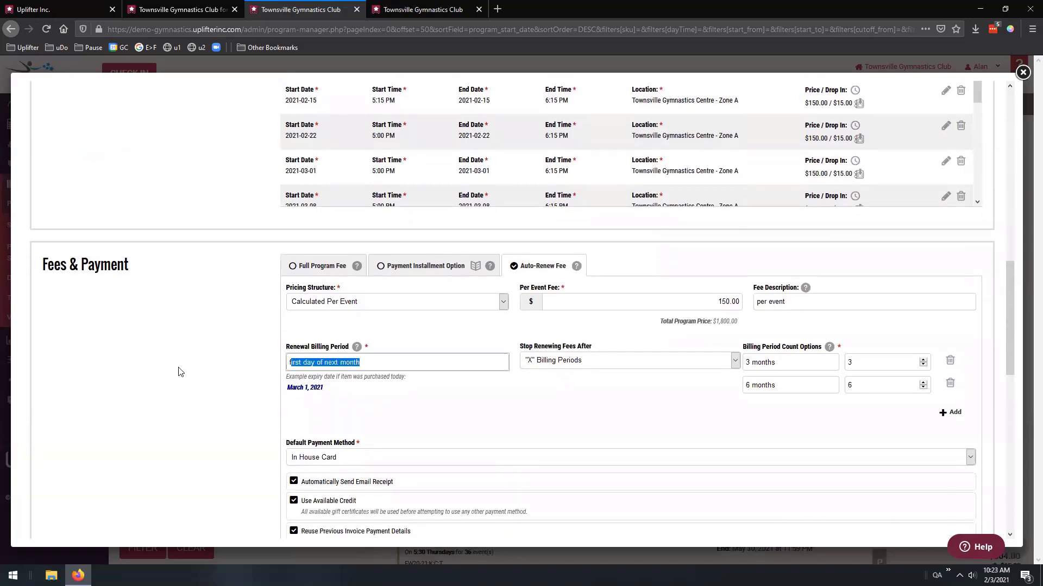
click(399, 337)
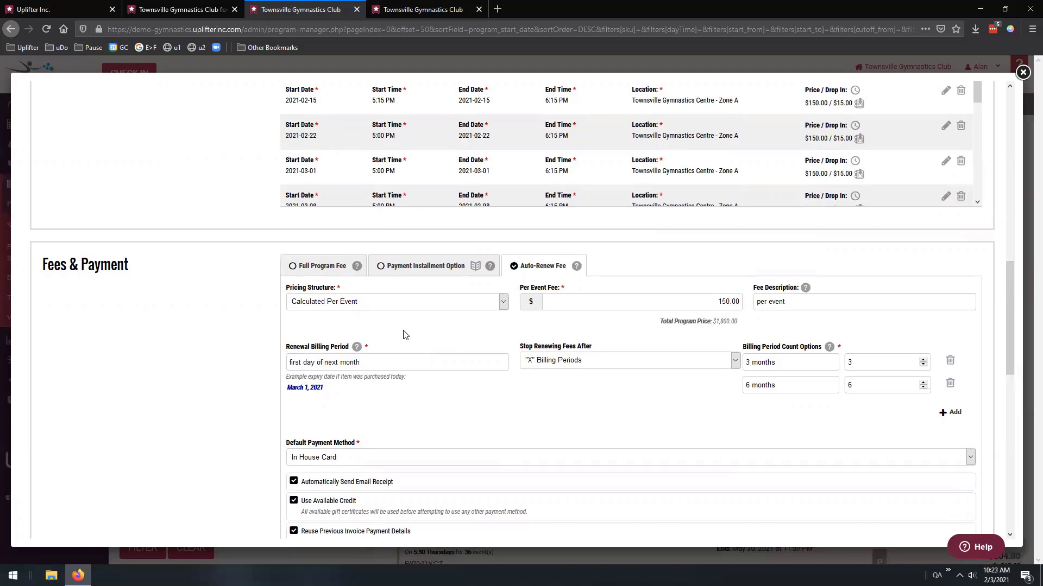
scroll(239, 315, up, 1)
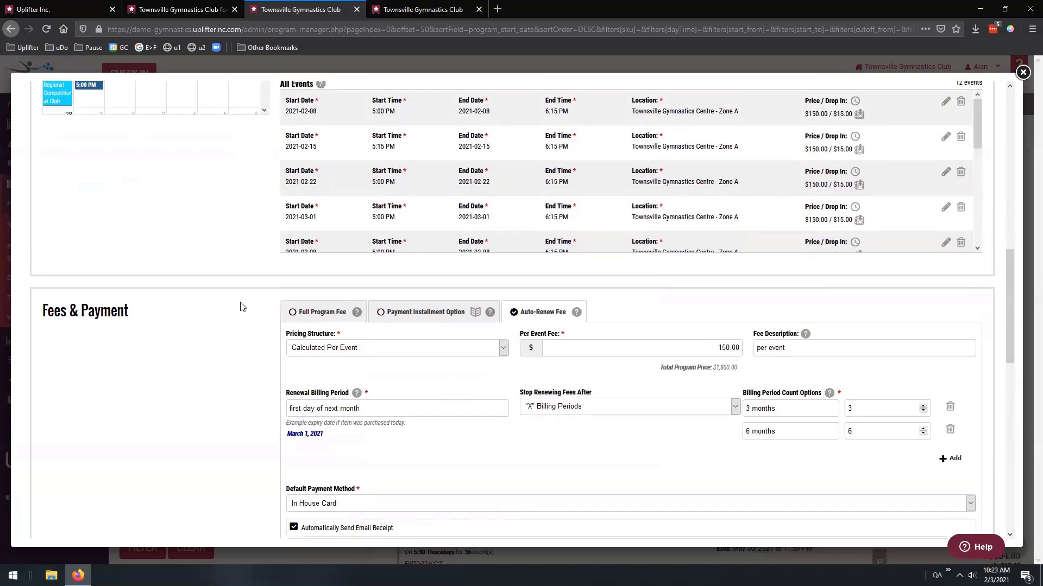
scroll(348, 163, down, 2)
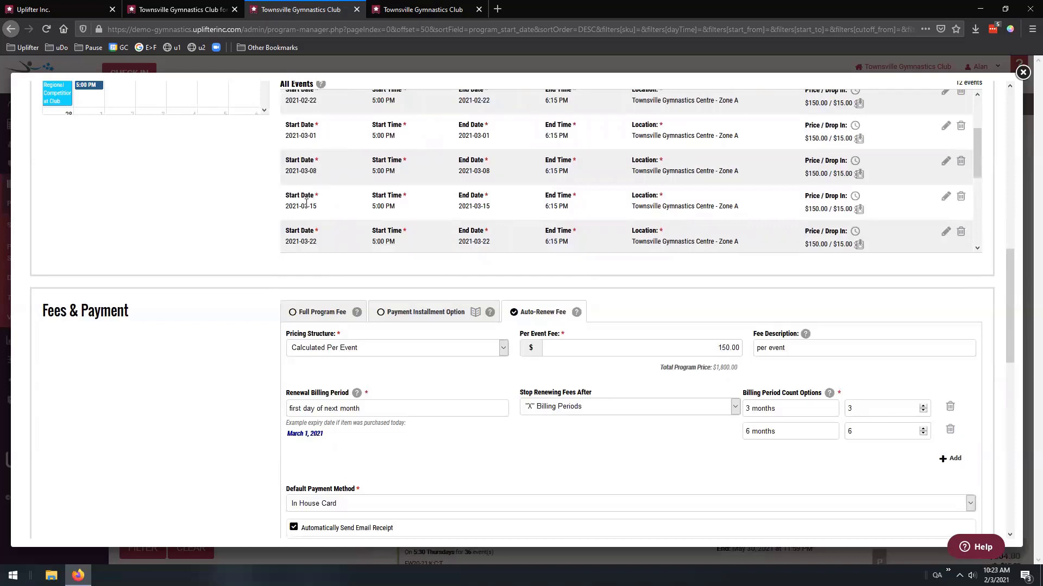
scroll(342, 195, down, 1)
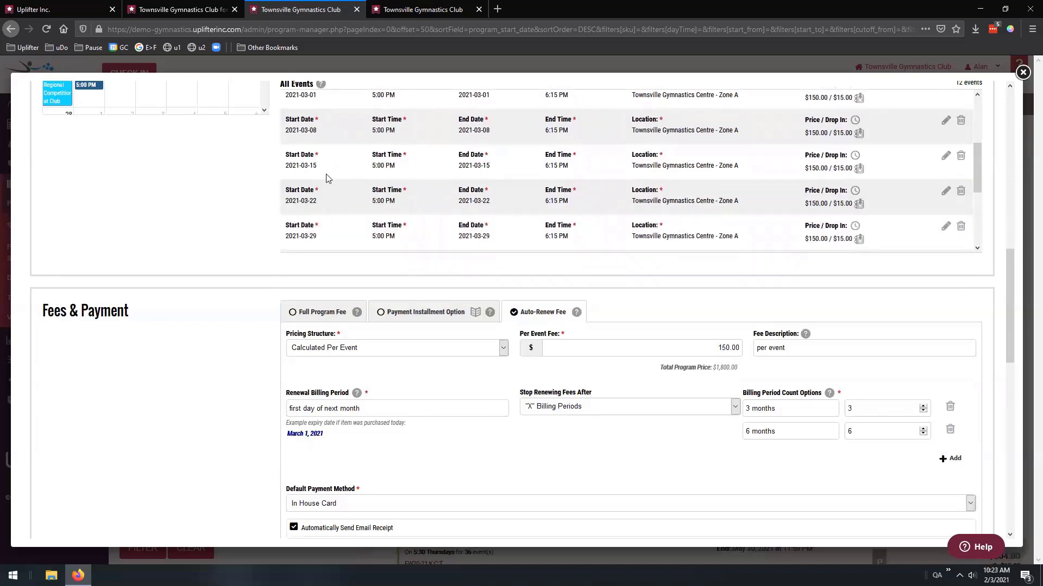
scroll(216, 341, down, 1)
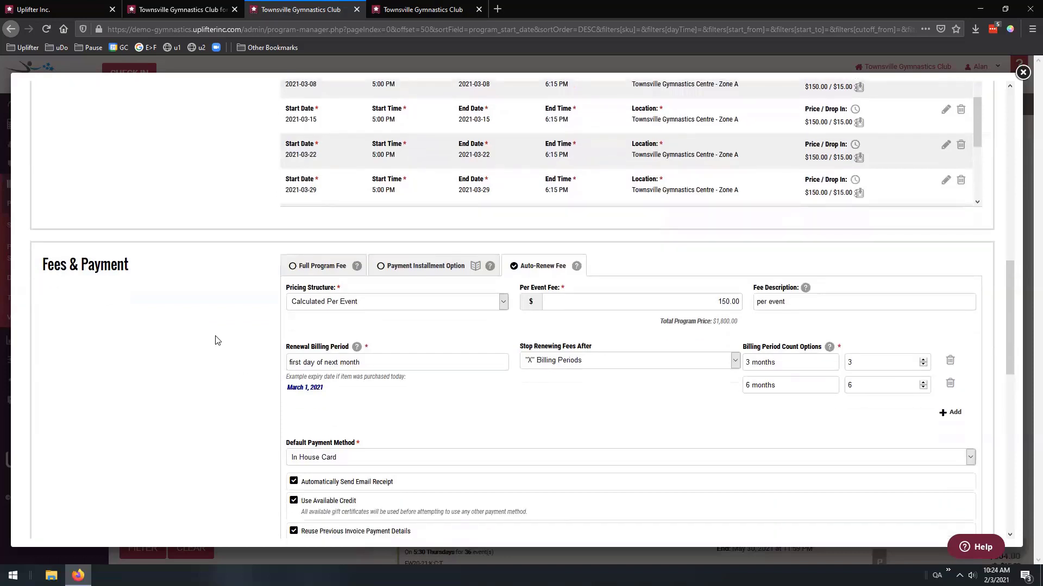
drag(361, 363, 274, 371)
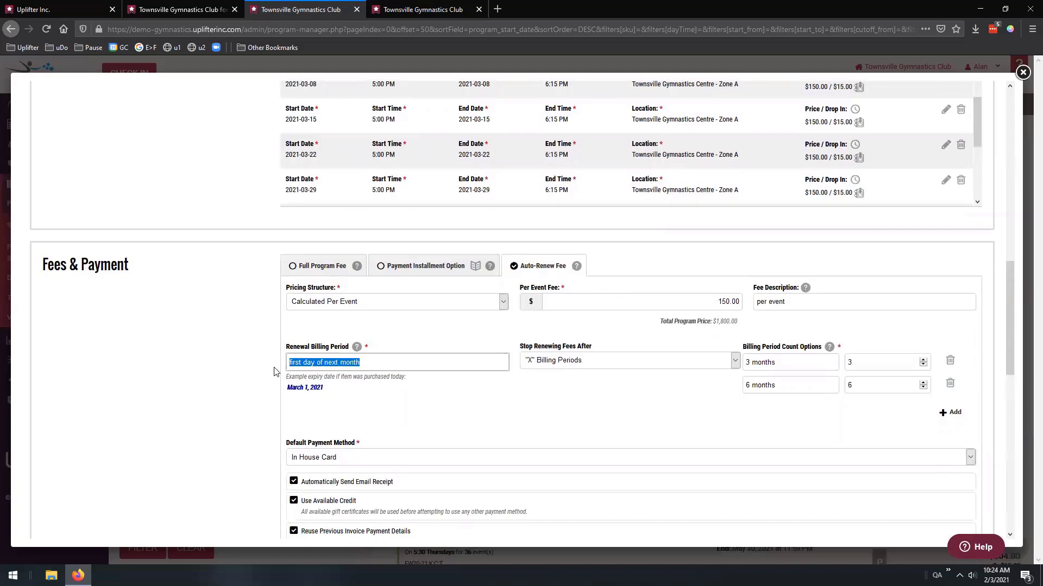
scroll(202, 314, up, 2)
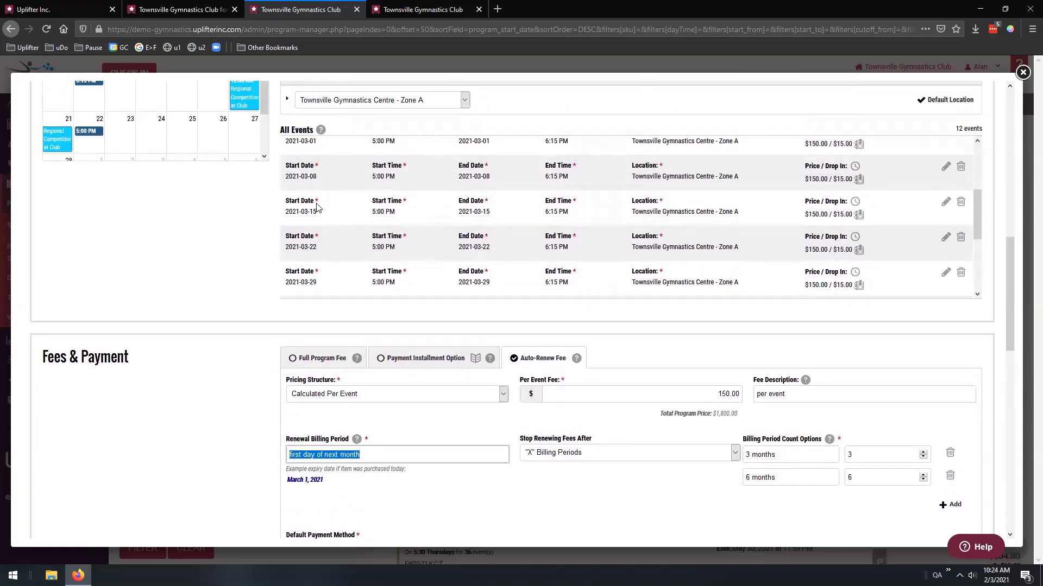
scroll(240, 232, down, 5)
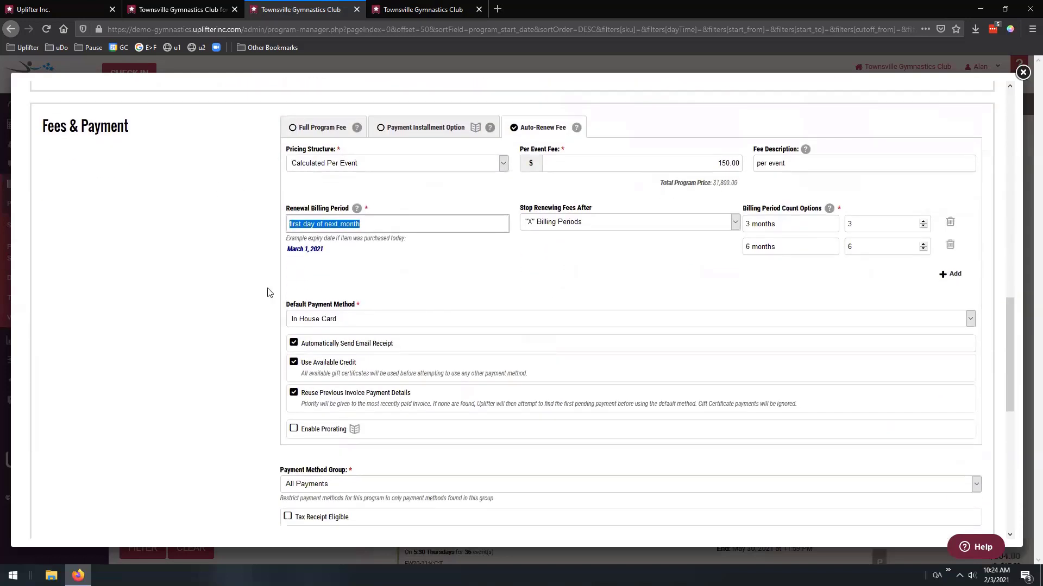
click(572, 277)
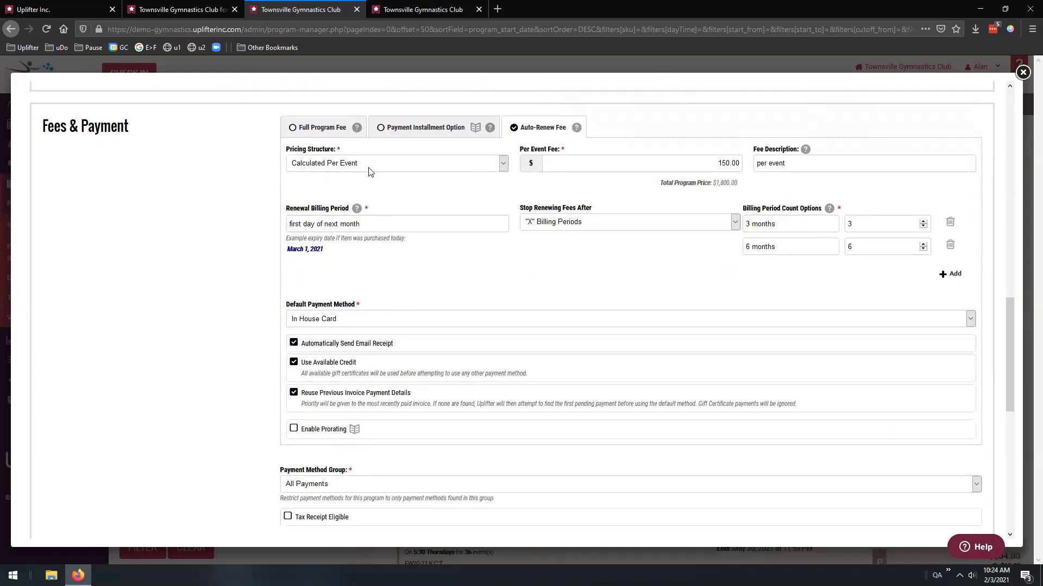
Set the auto-renew default payment method to Credit Card and the renewal billing period to "+ 30 days"
scroll(451, 205, down, 1)
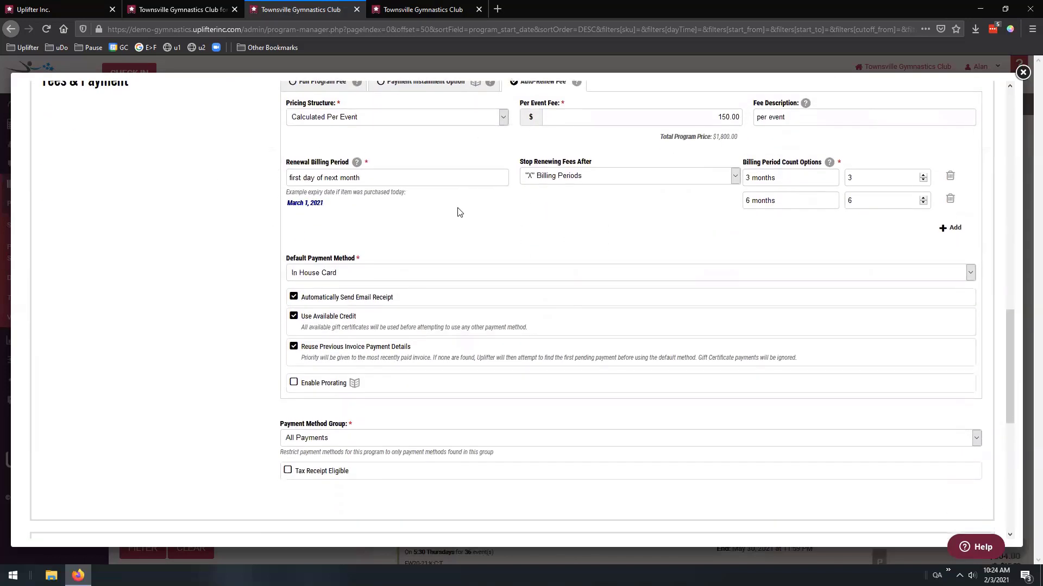
click(407, 272)
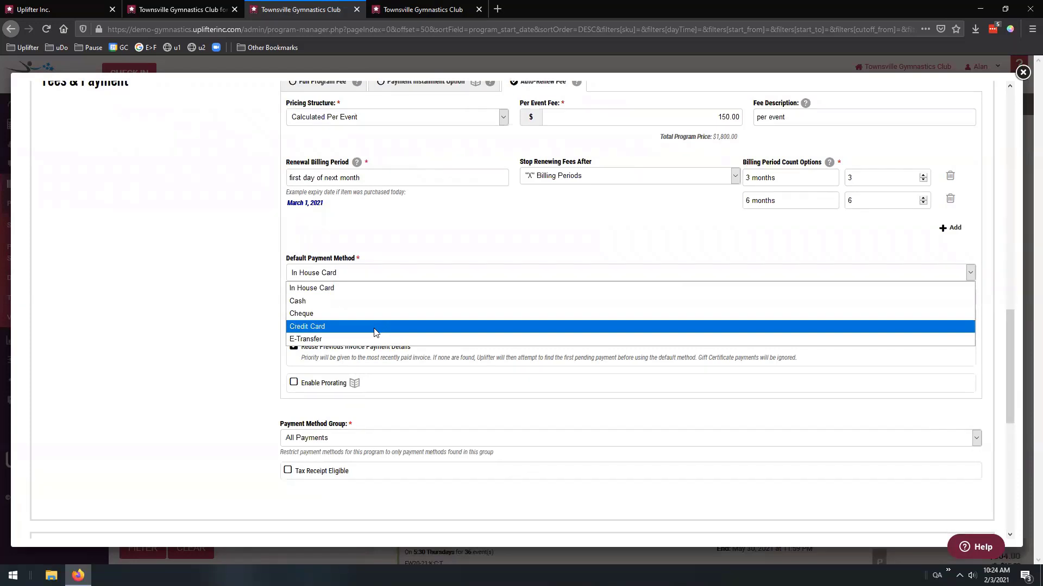
click(356, 328)
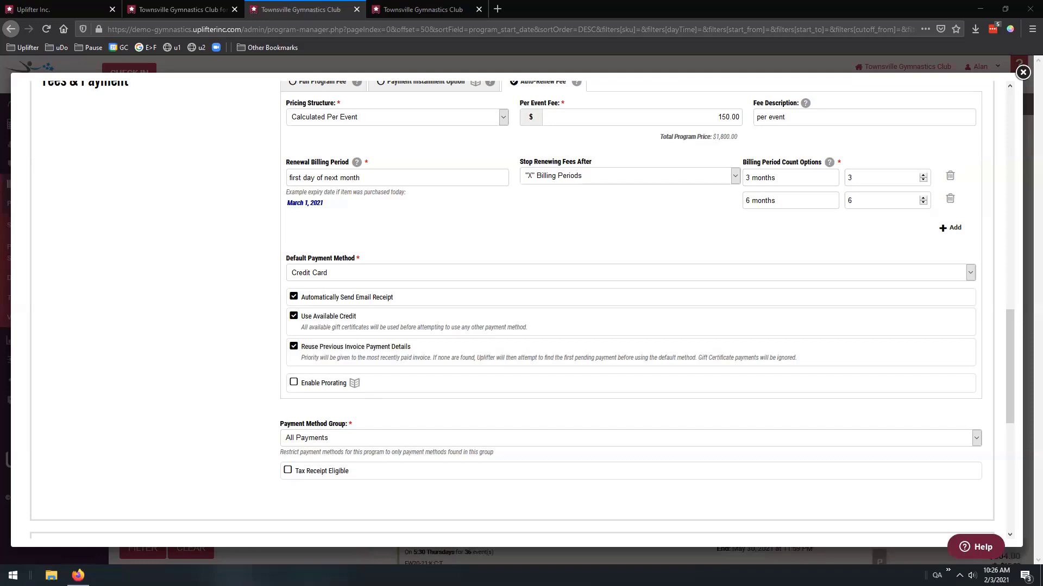
drag(412, 178, 243, 178)
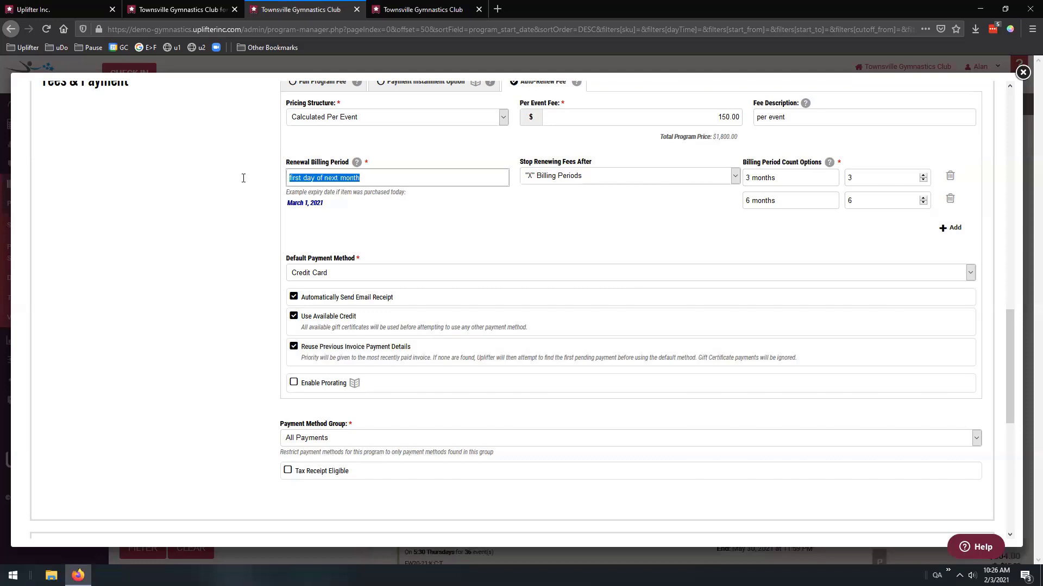
text(+ 30 days)
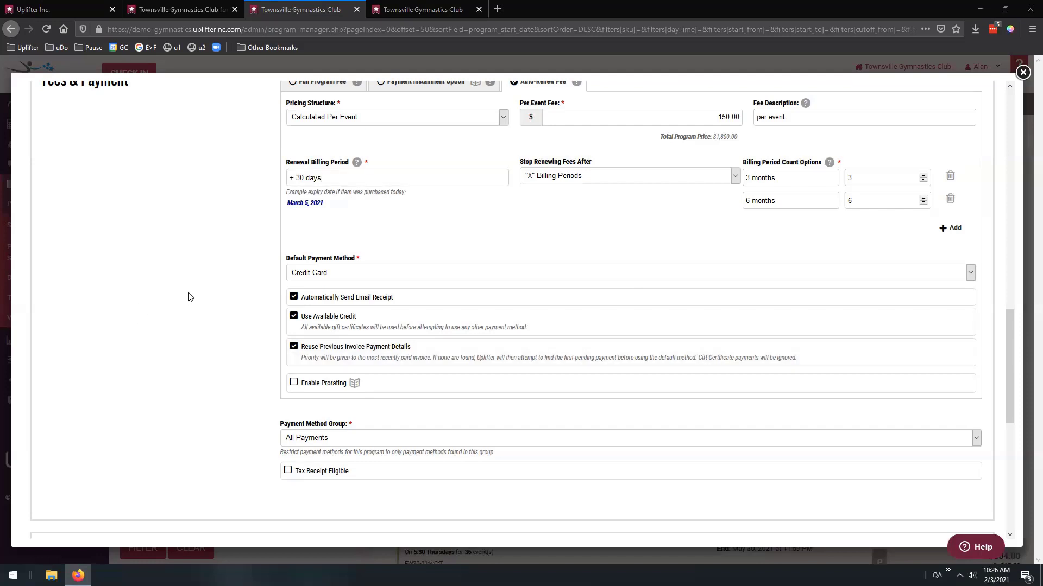
scroll(190, 297, down, 8)
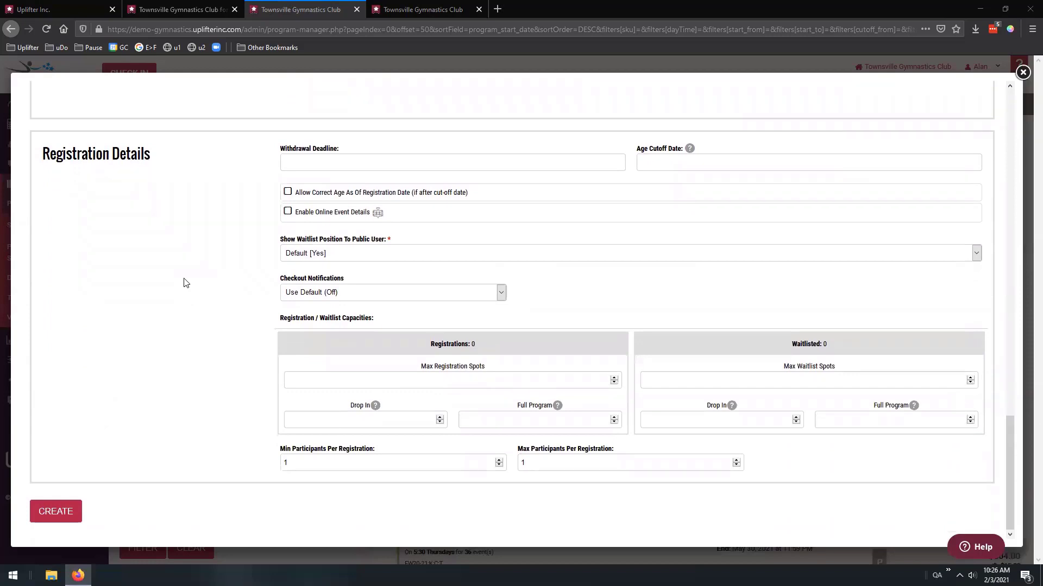
click(427, 159)
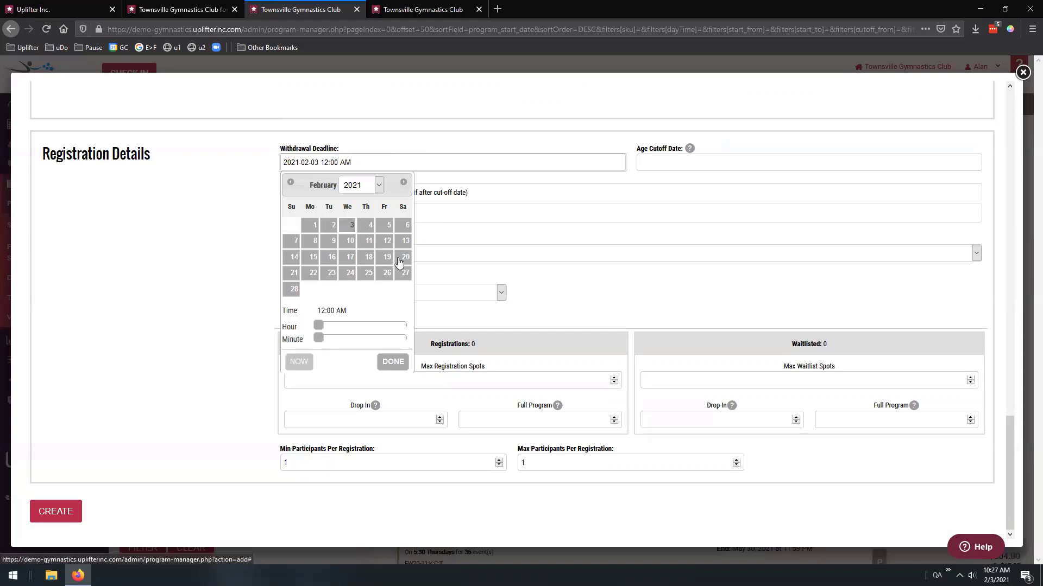
click(365, 276)
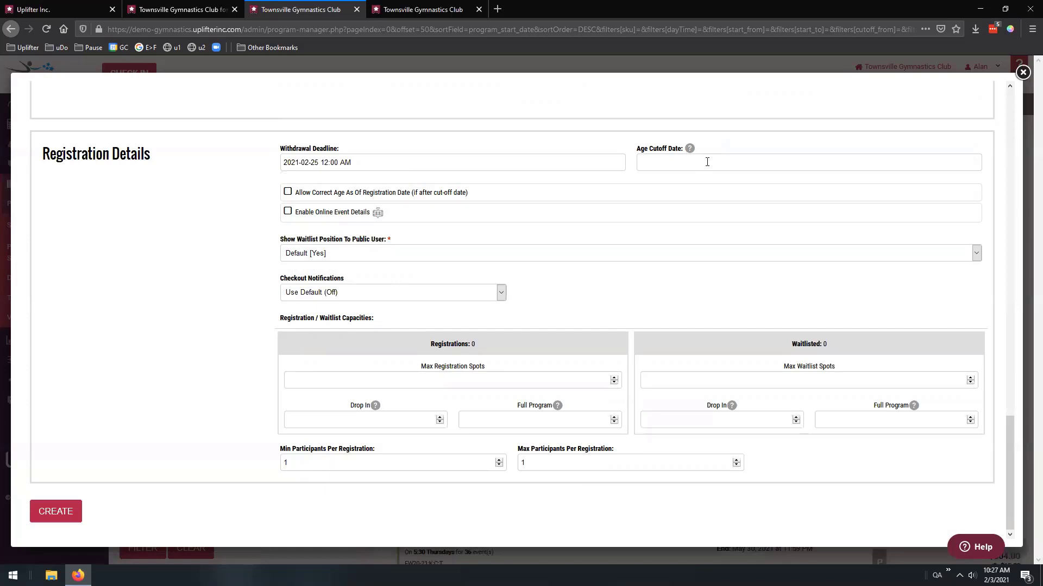
click(715, 159)
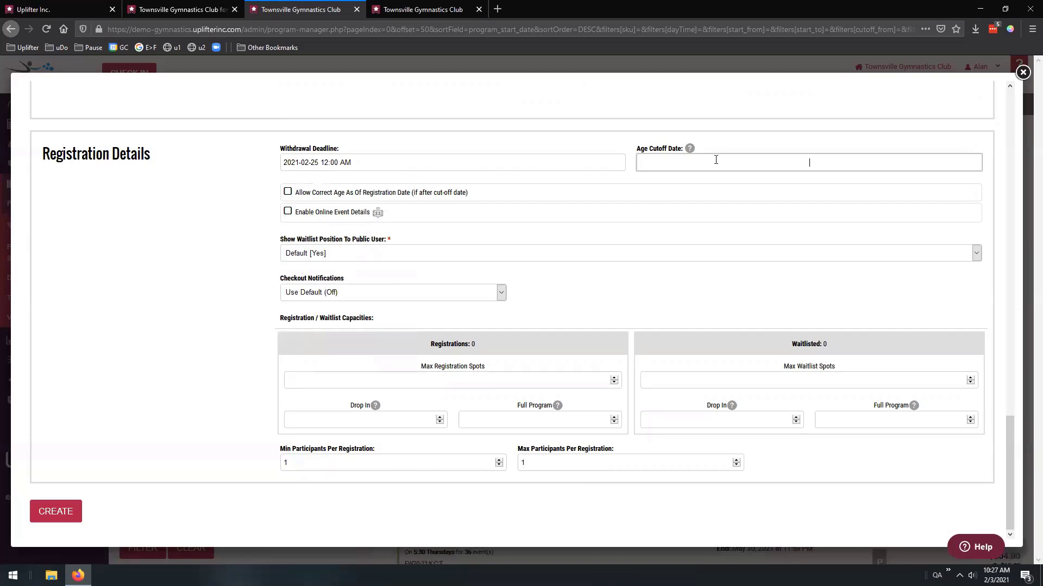
click(766, 150)
click(759, 164)
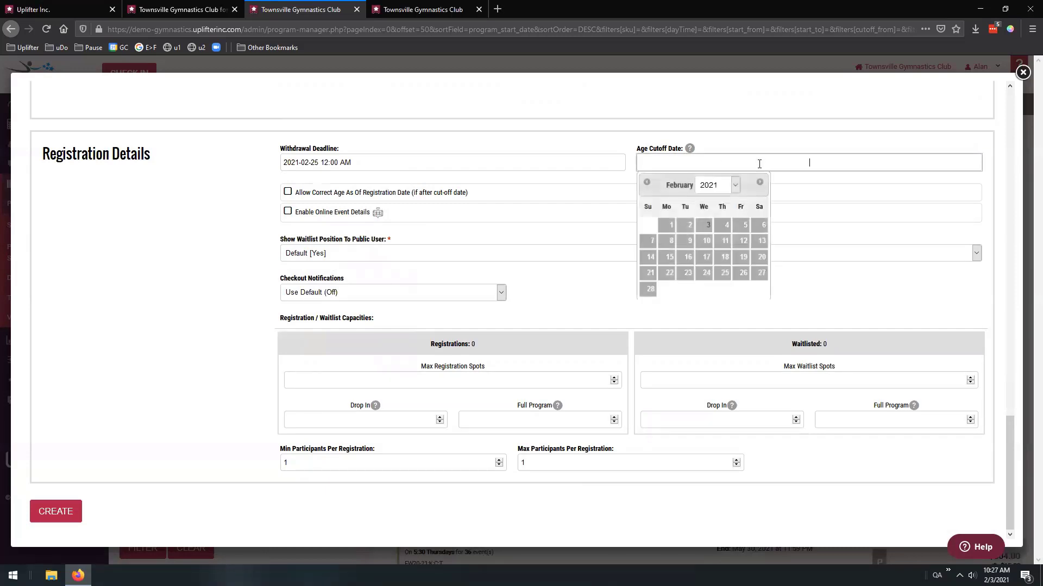
click(670, 227)
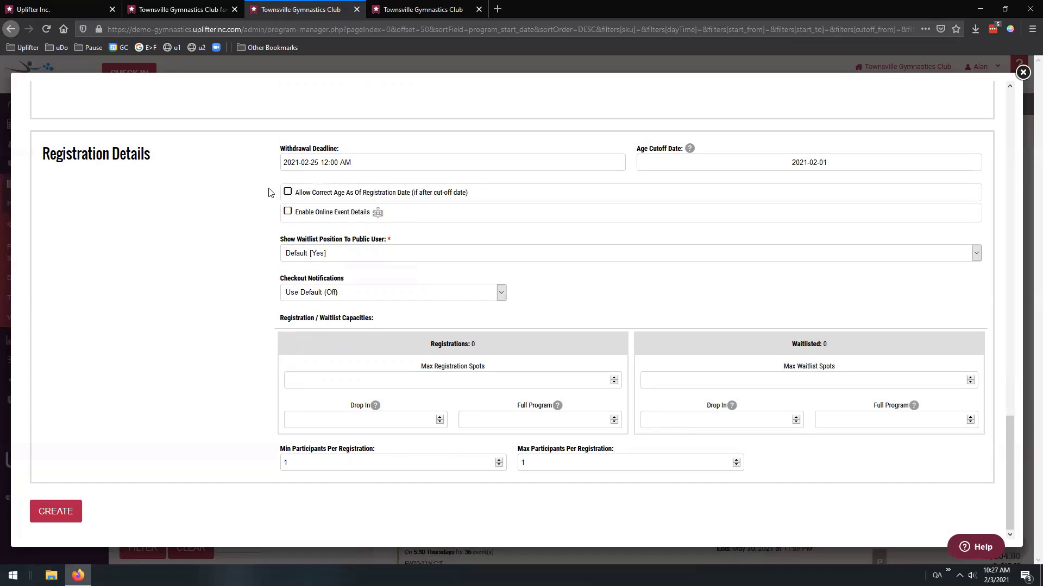
Enable online event details for the program and go through the event link, title and additional information fields
click(287, 212)
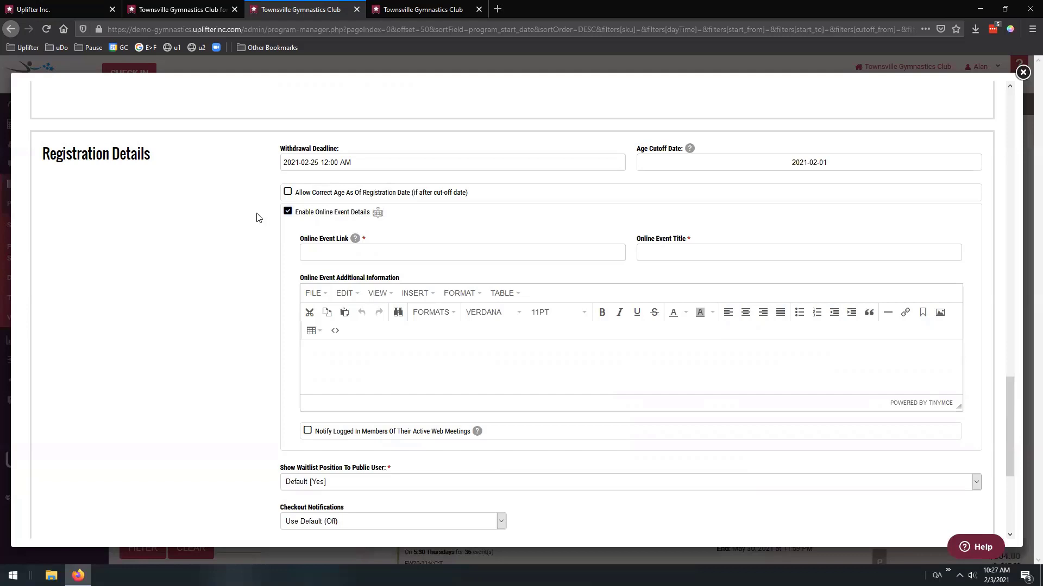
click(311, 251)
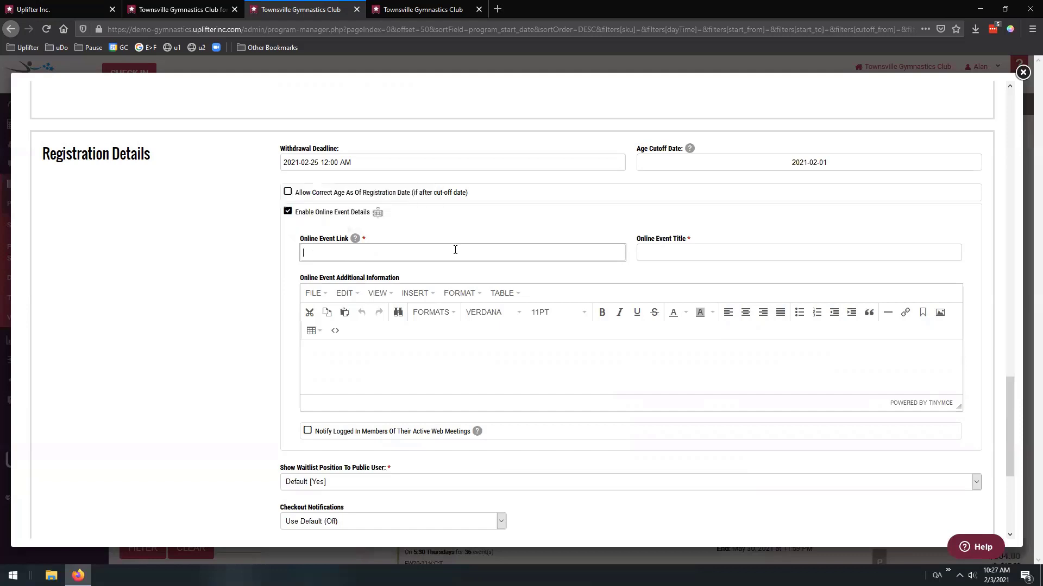
click(678, 252)
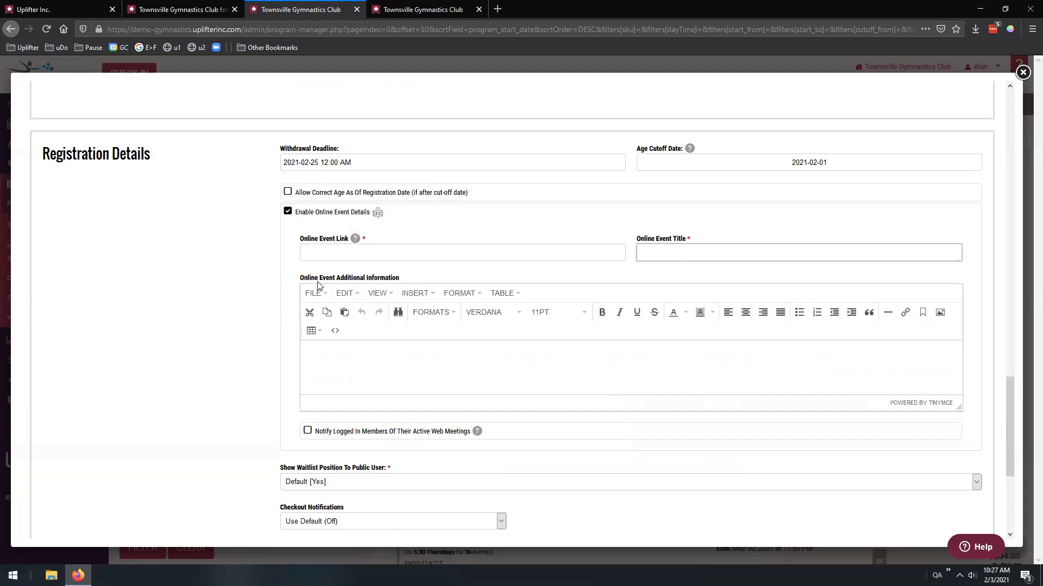
click(366, 351)
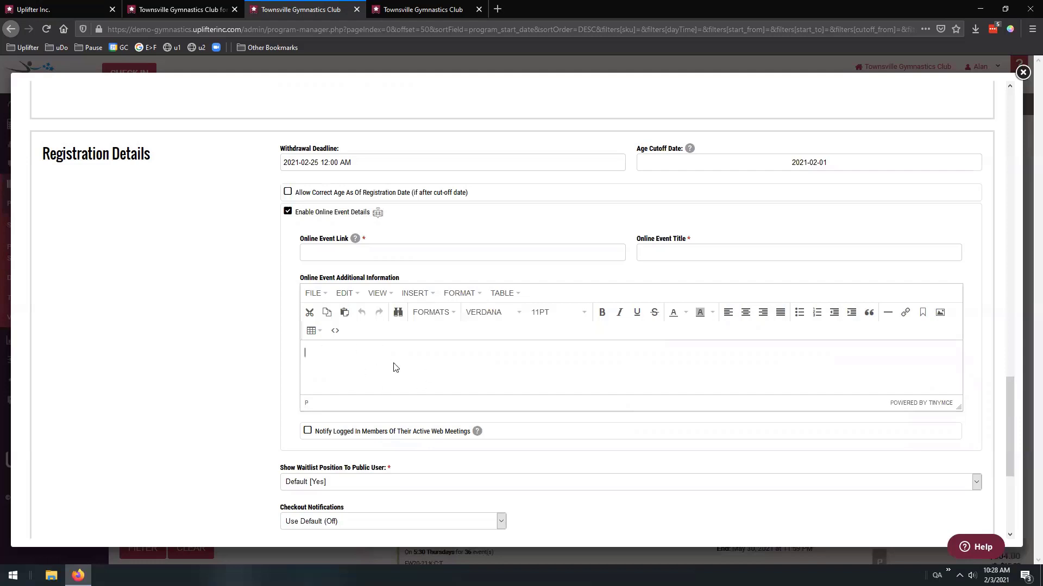
scroll(239, 312, down, 1)
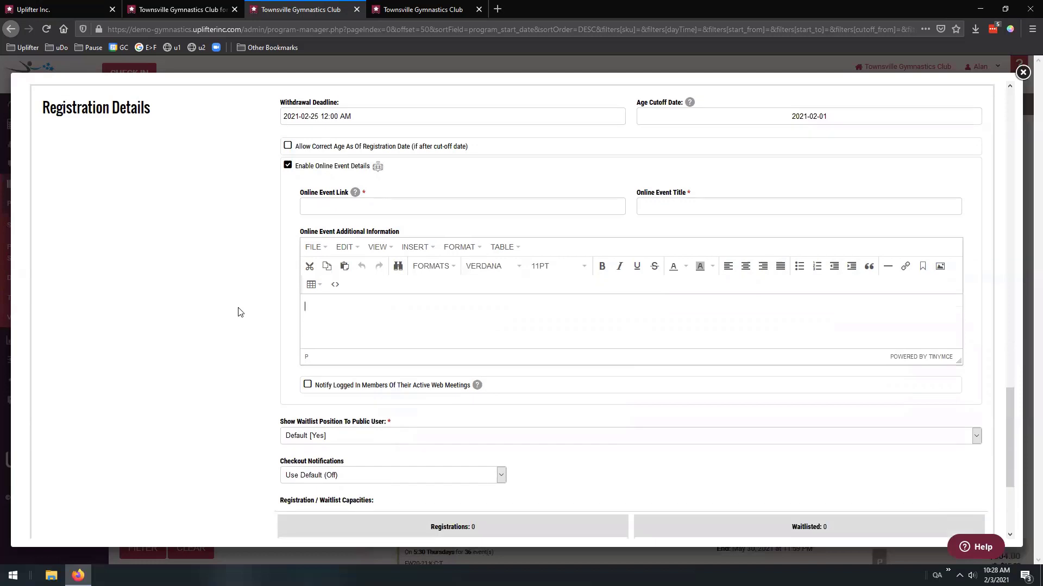
Temporarily enable notifying logged in members of their active web meetings to preview the example message
click(308, 385)
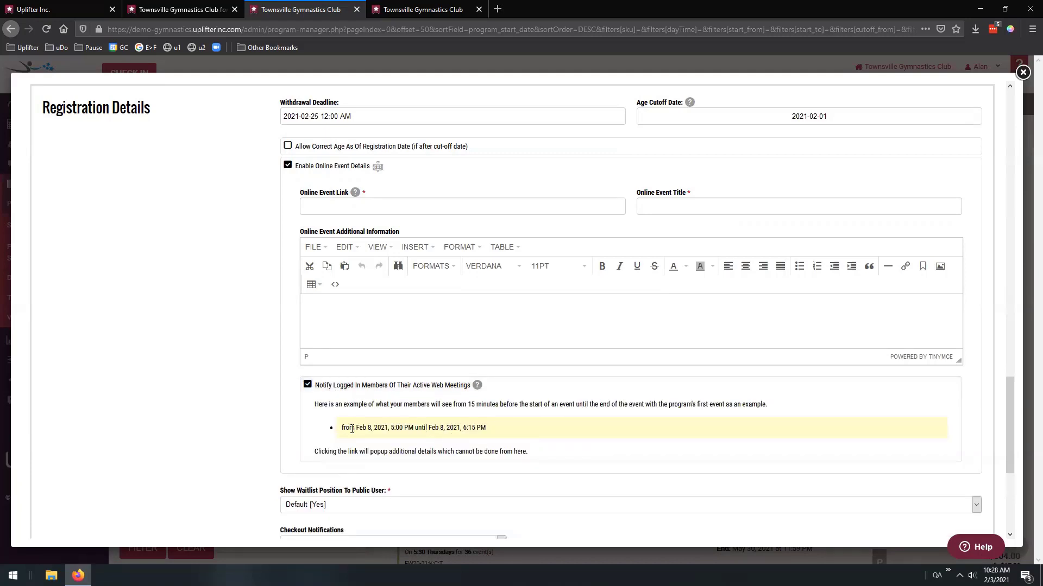
drag(343, 428, 505, 434)
click(422, 423)
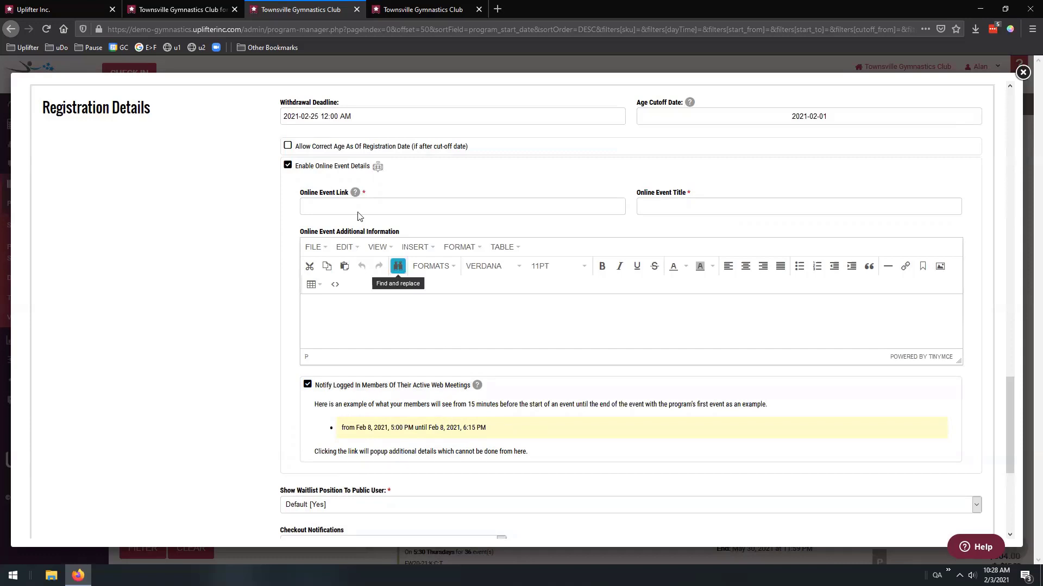
click(307, 385)
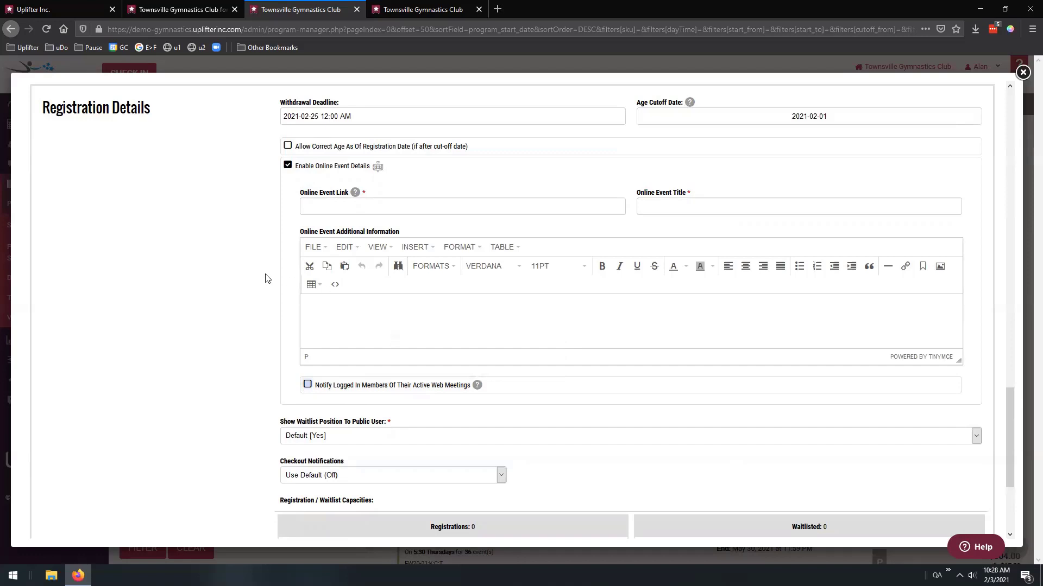
Go through the options for showing waitlist position to public users and for checkout notifications, keeping Default [Yes] and Use Default (Off)
scroll(271, 272, down, 3)
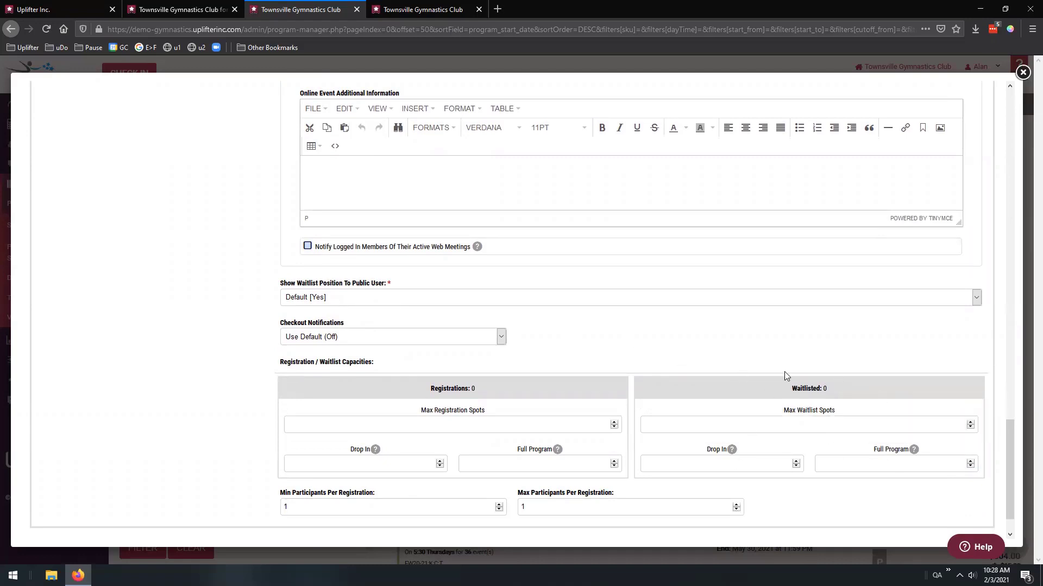
click(393, 300)
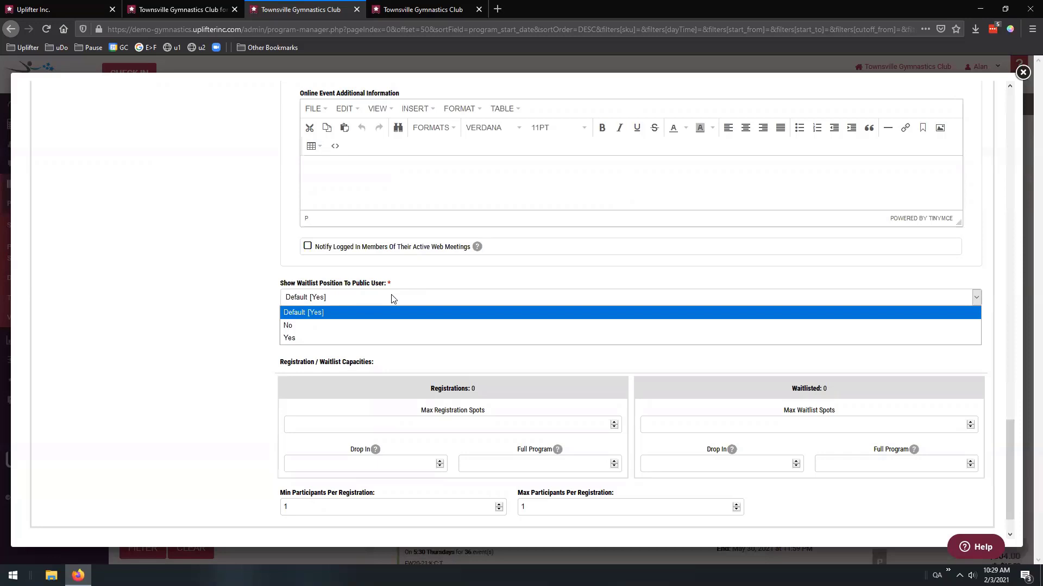
click(357, 322)
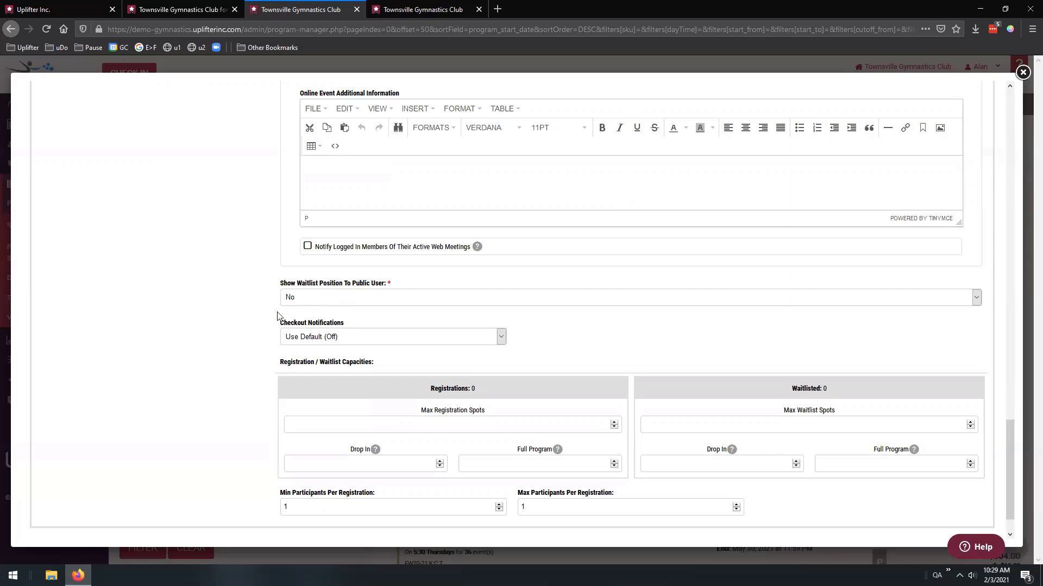
click(299, 298)
click(292, 309)
scroll(233, 298, down, 1)
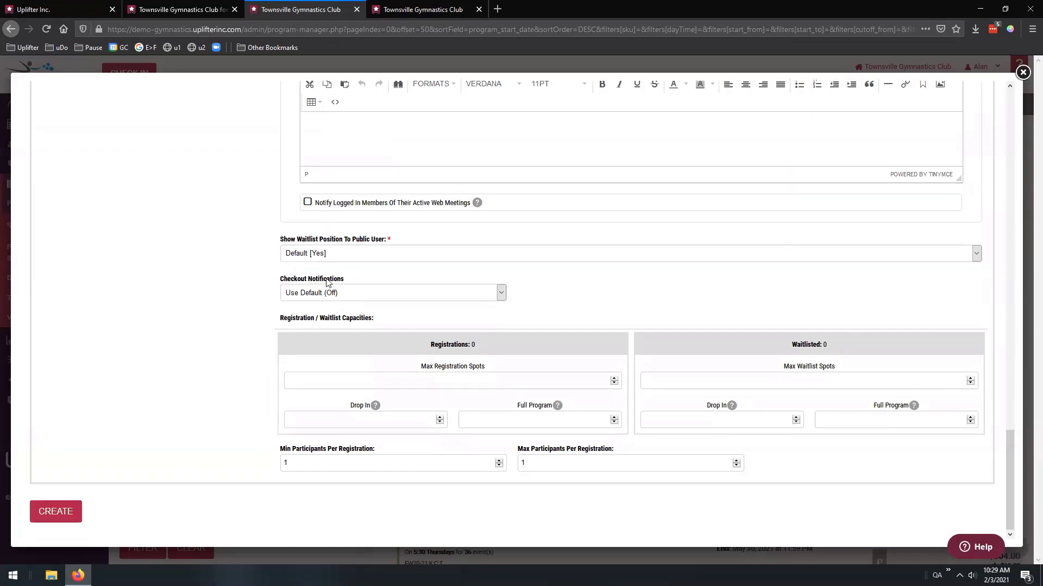
click(363, 294)
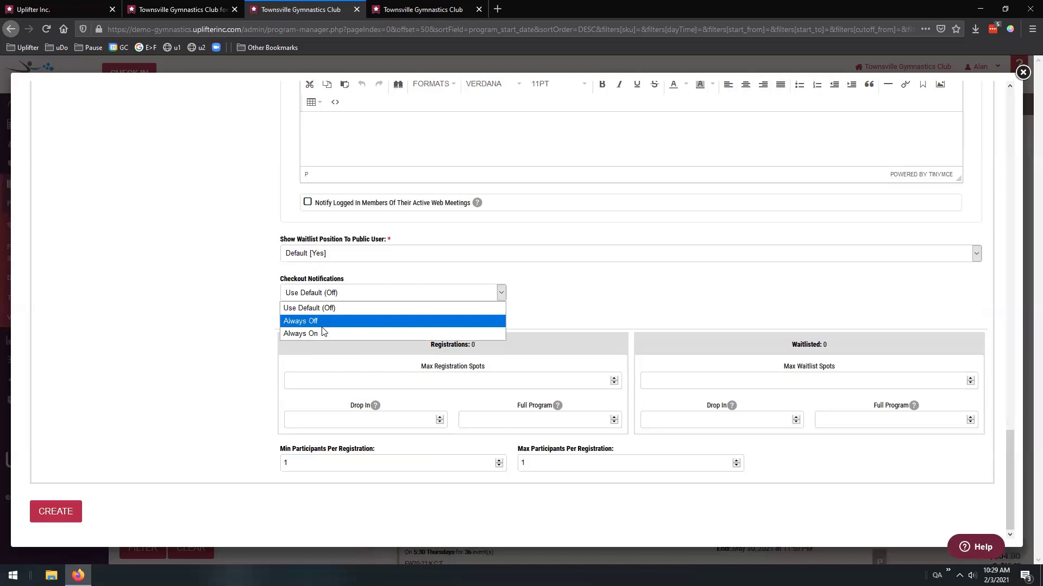
click(245, 321)
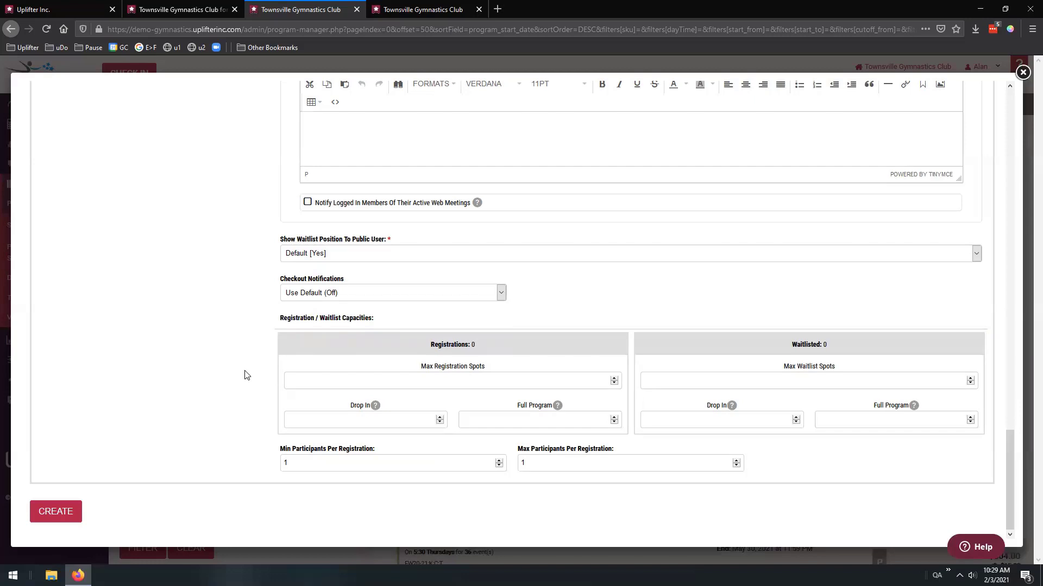
Disable drop-ins for the program and inspect the registration and waitlist capacity fields without them
scroll(277, 383, up, 1)
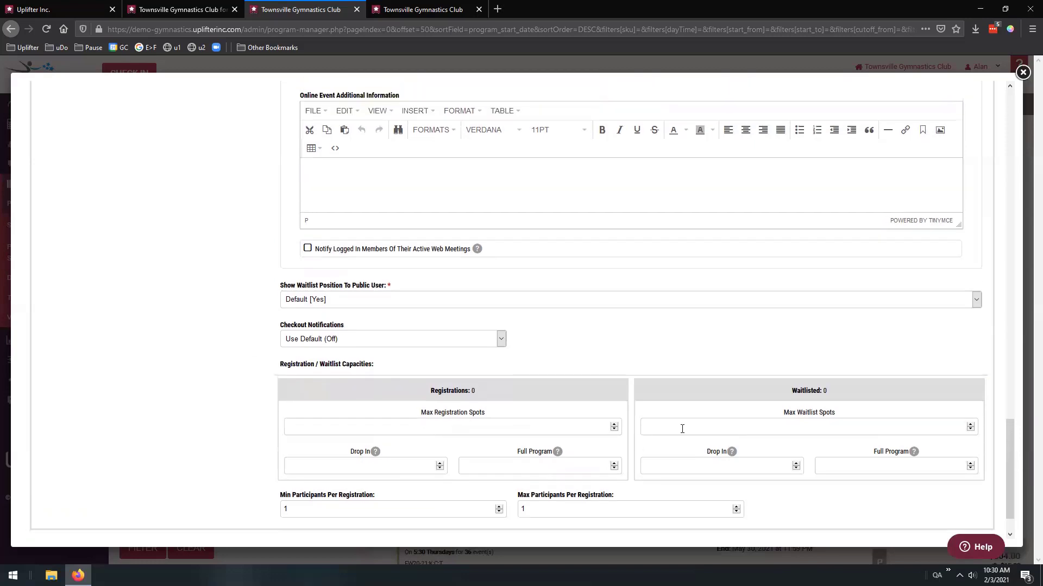
scroll(249, 304, up, 15)
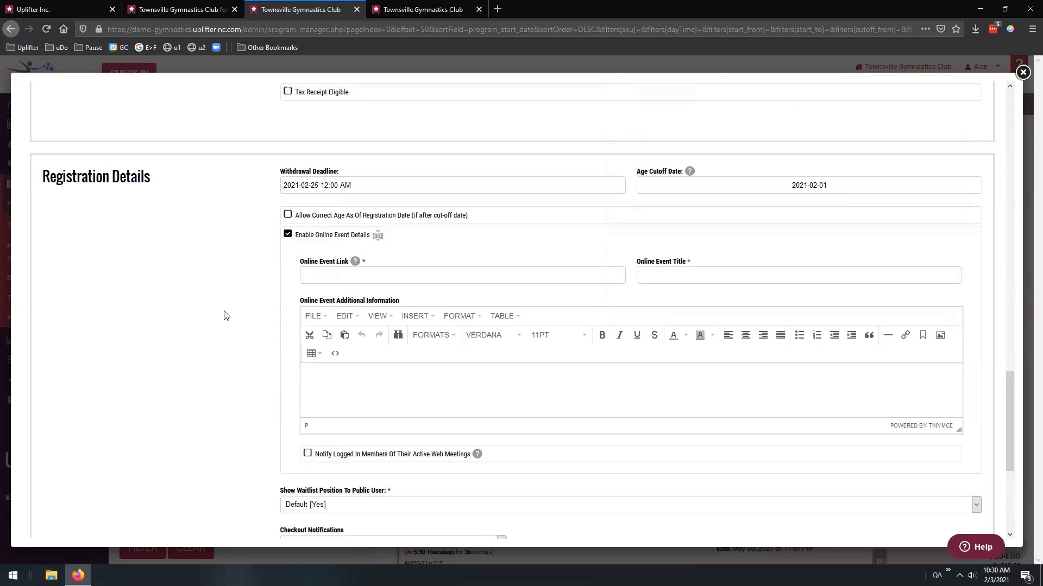
scroll(249, 294, up, 3)
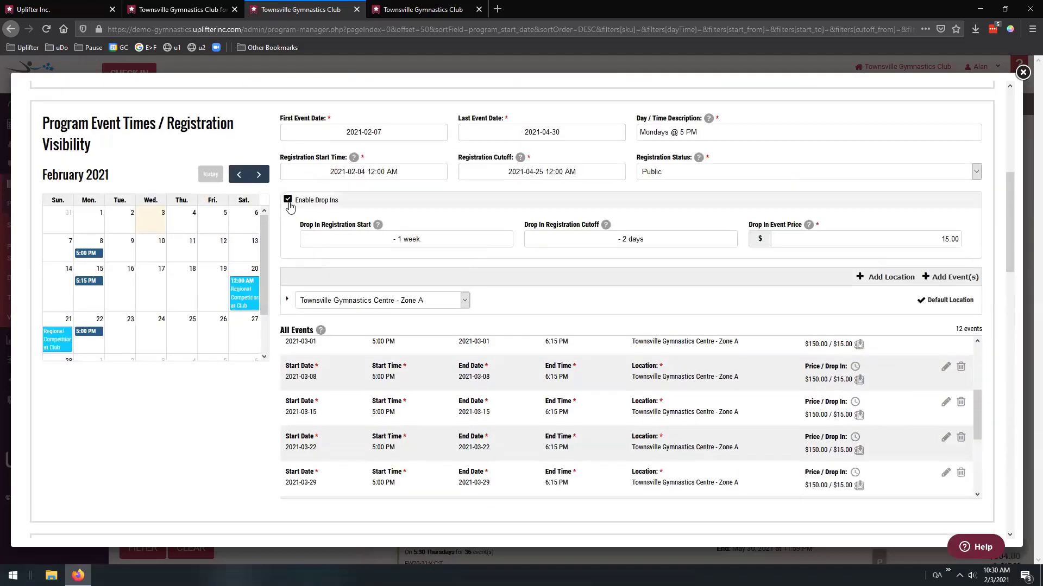
click(288, 201)
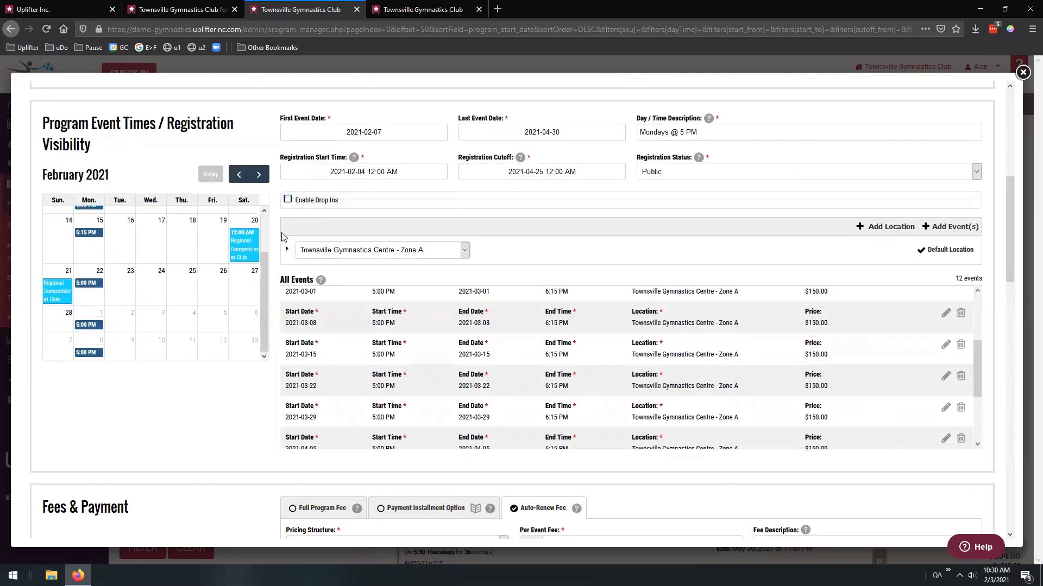
scroll(280, 237, down, 18)
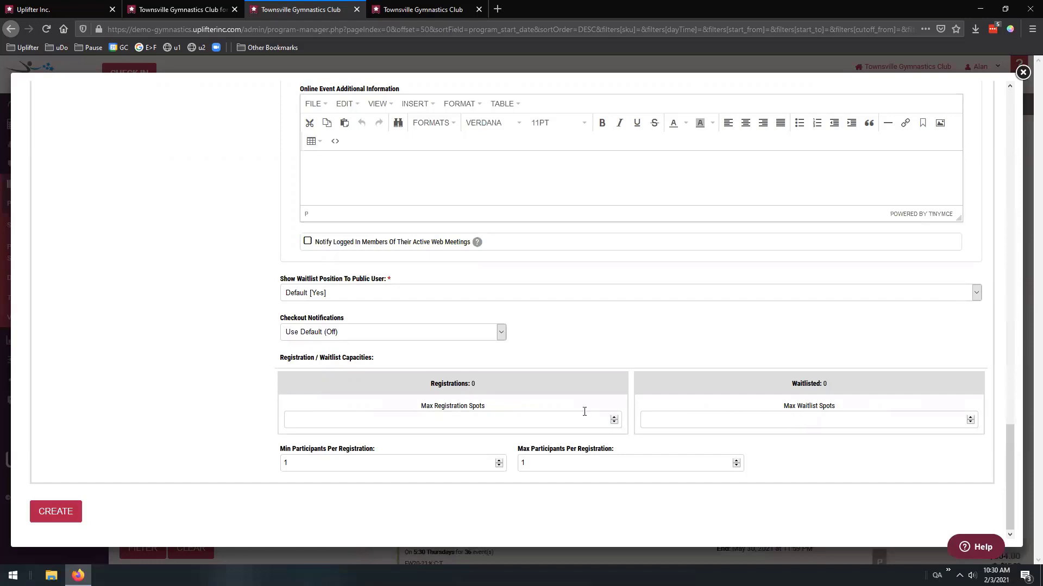
click(508, 420)
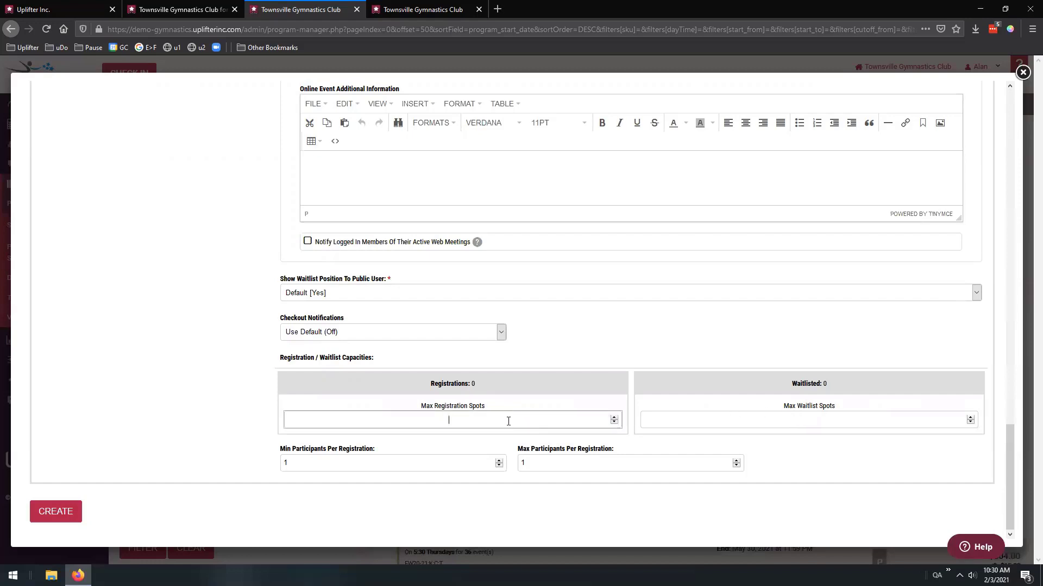
click(796, 425)
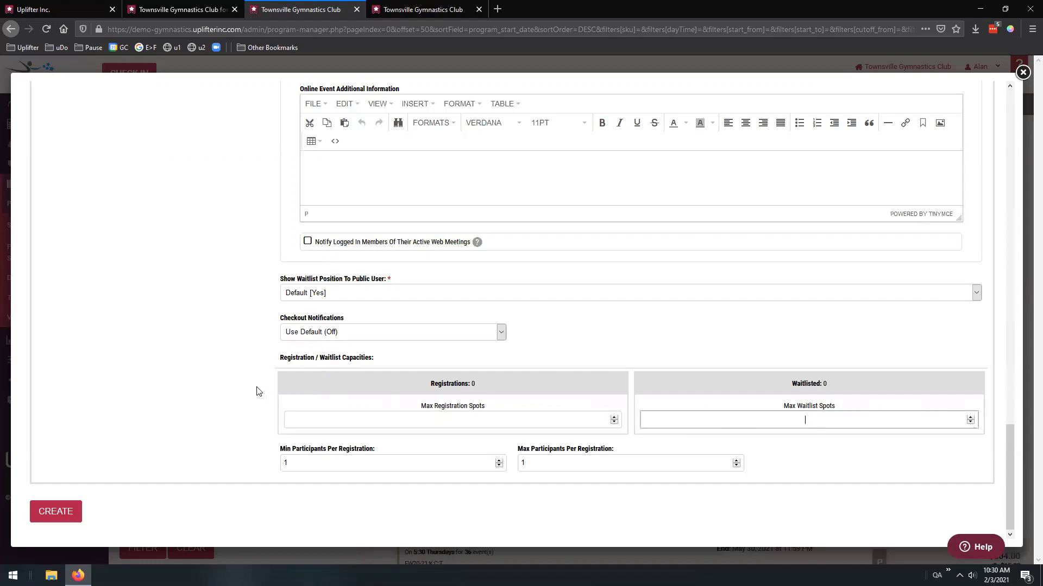
Re-enable drop-ins in the program event settings and return to the registration and waitlist capacities
scroll(259, 374, up, 1)
scroll(263, 360, up, 20)
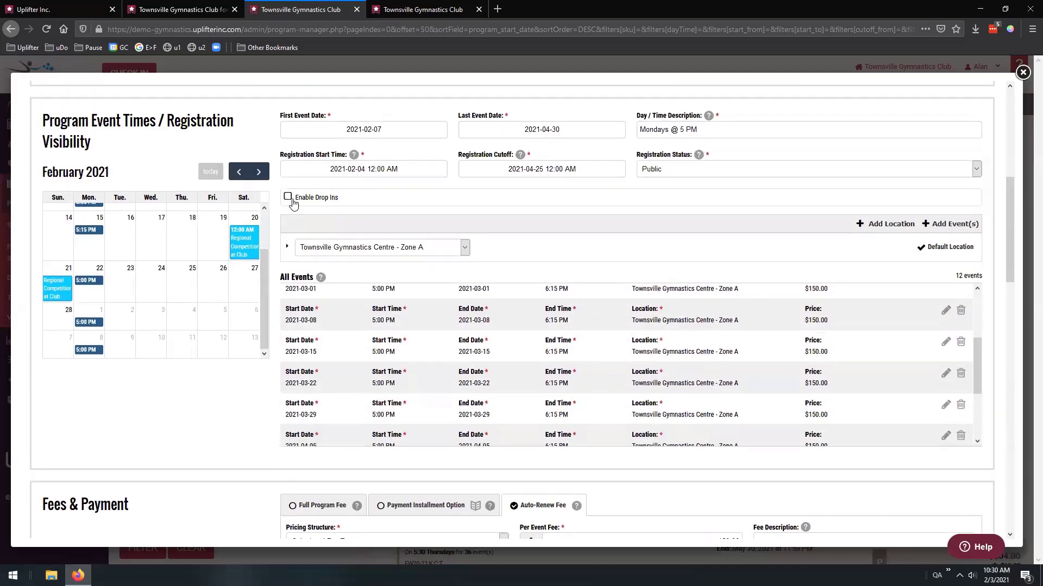
click(288, 197)
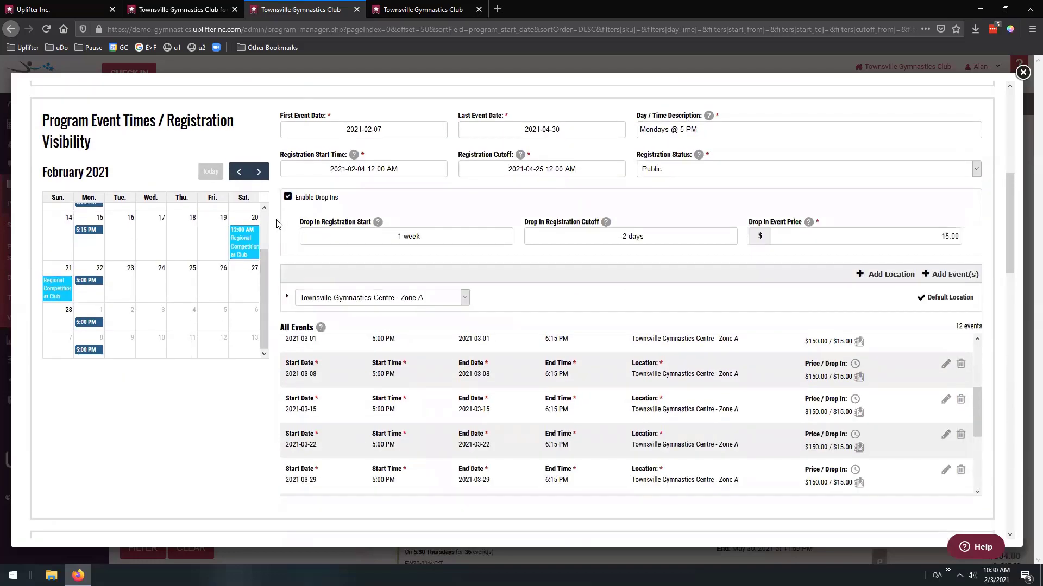
scroll(279, 231, down, 3)
scroll(268, 245, down, 15)
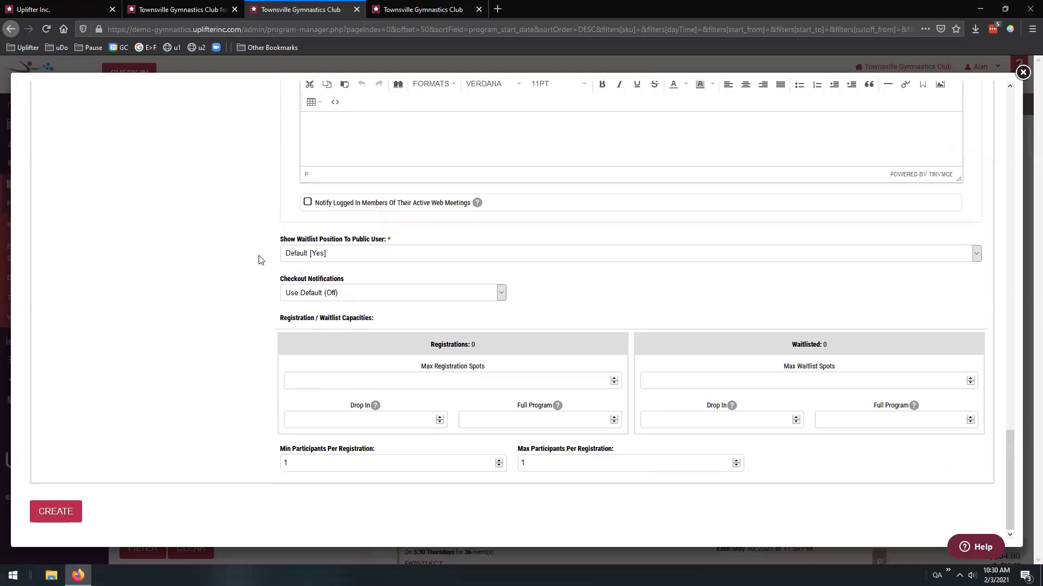
Set the capacities to 10 registration spots with 2 drop-in spots, and 5 waitlist spots with 1 drop-in spot
click(465, 379)
text(10)
click(388, 424)
text(2)
click(809, 383)
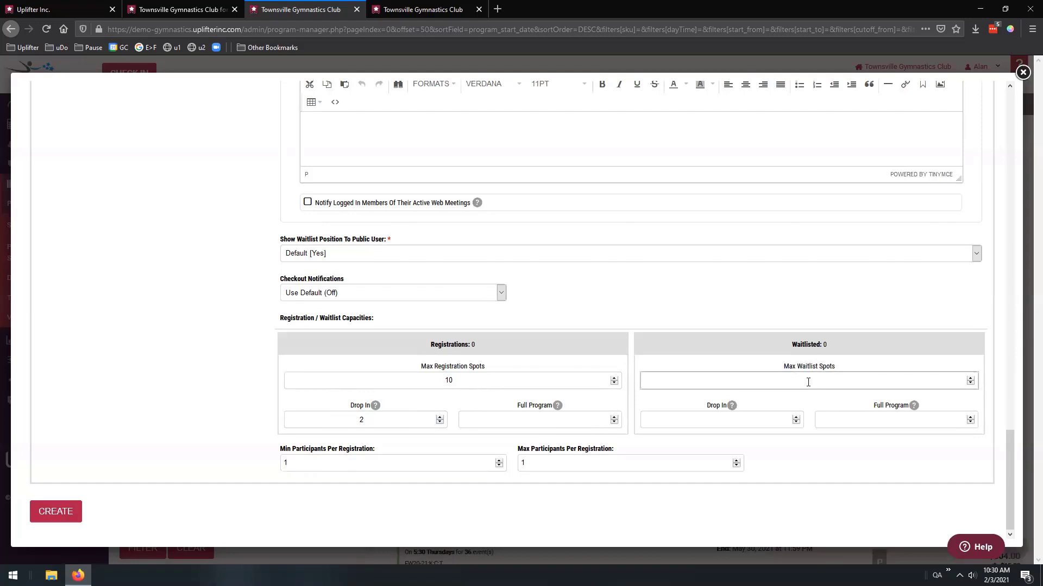
text(5)
click(717, 422)
text(1)
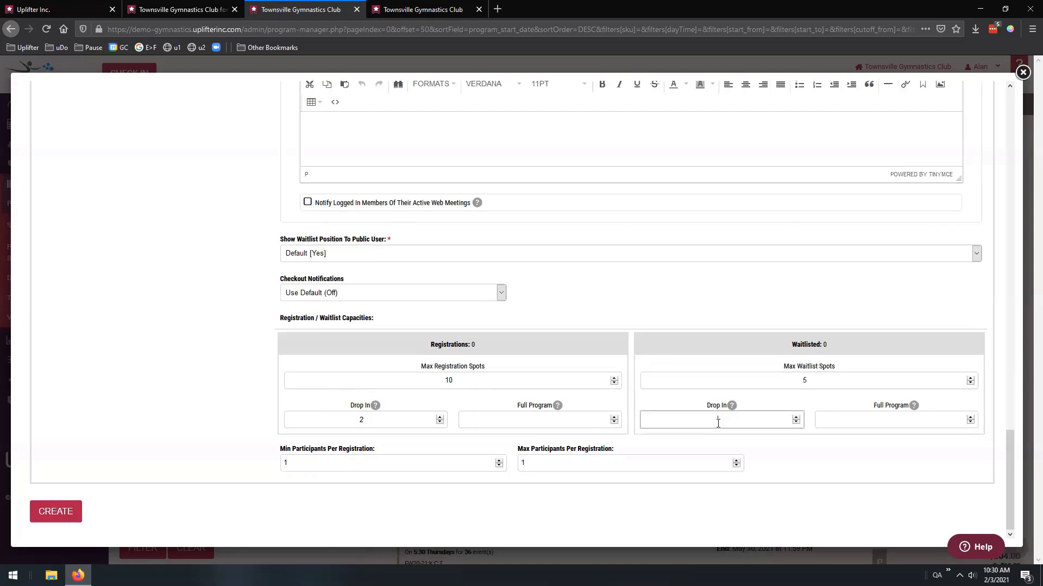
click(742, 438)
Review the maximum registration and drop-in spots, and close the new program form without saving
drag(453, 381, 445, 381)
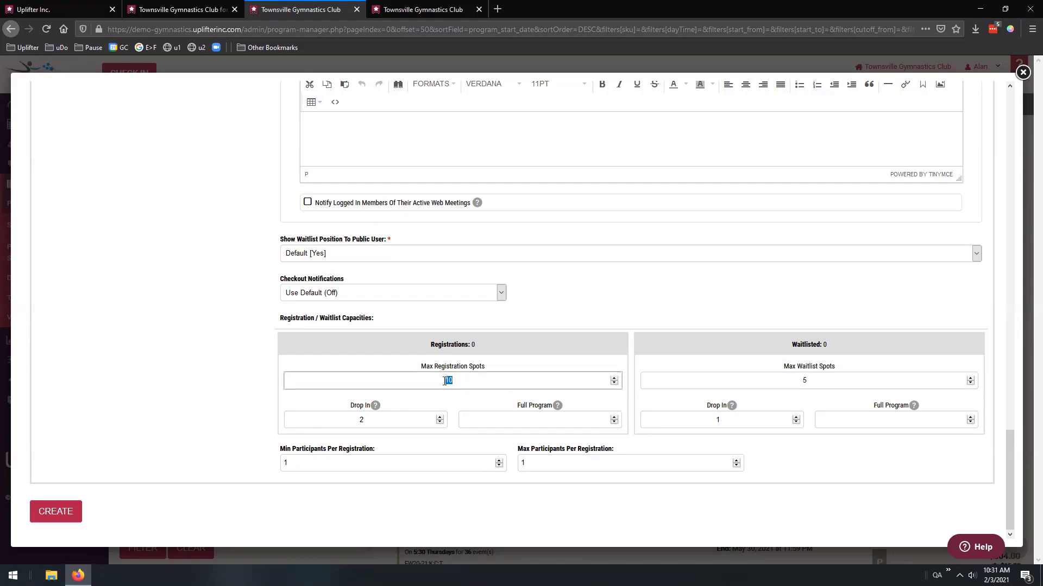
drag(364, 421, 358, 421)
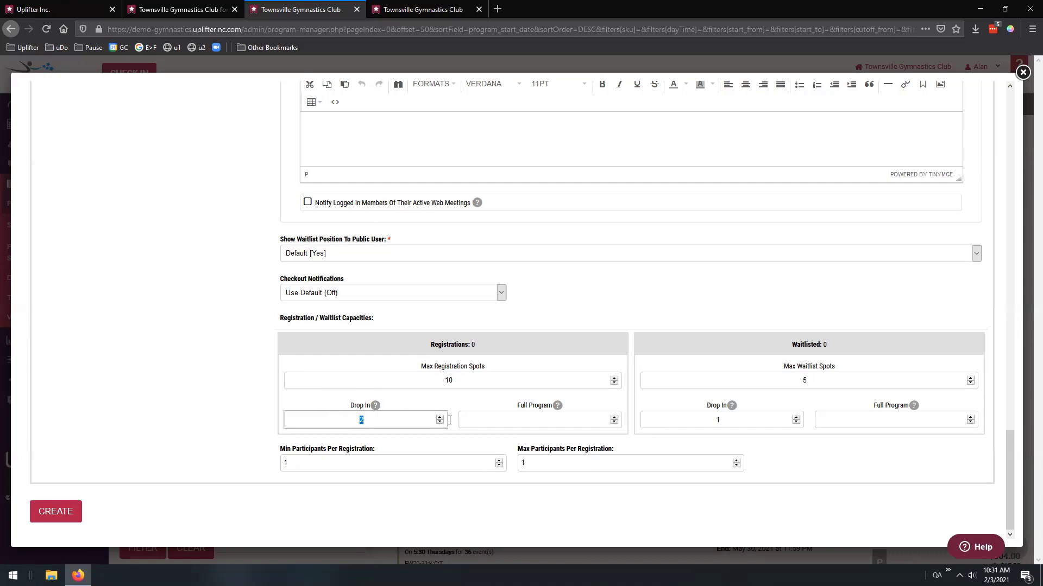
click(197, 372)
scroll(193, 364, up, 5)
scroll(197, 333, down, 5)
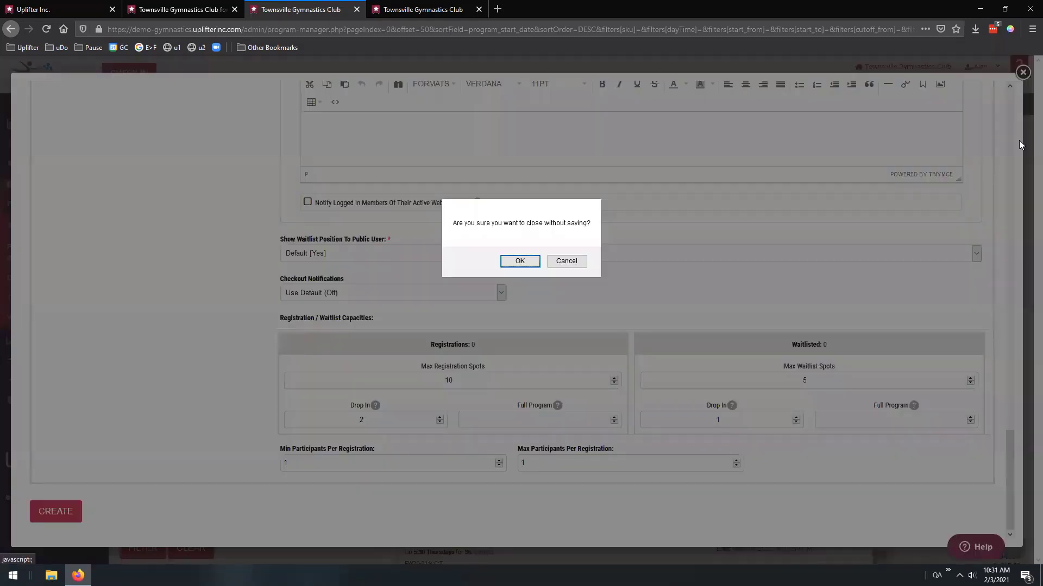
click(1021, 73)
click(519, 262)
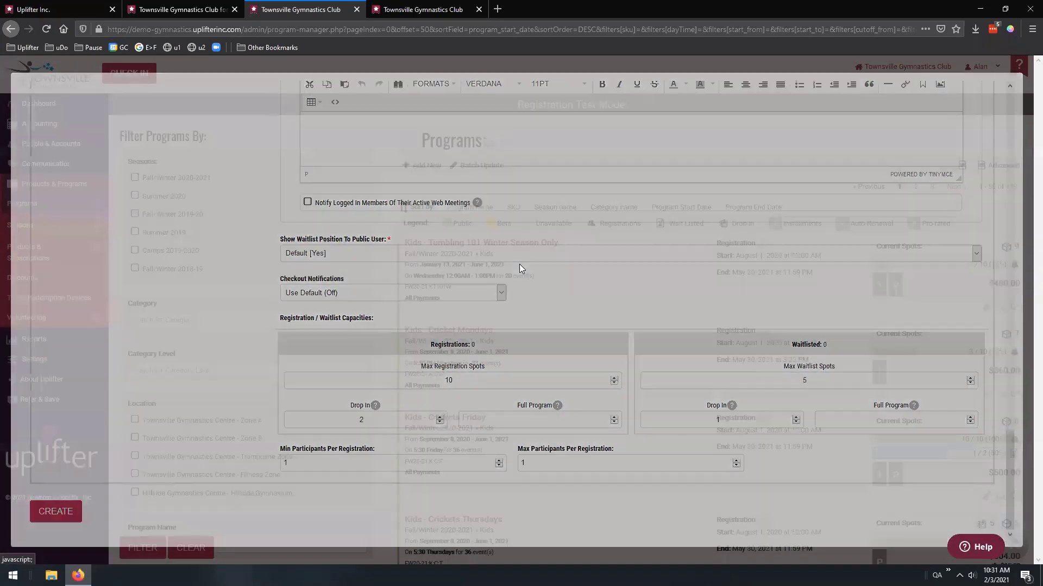
Open the participants view of the Kids - Crickets Friday program and look through its full participant list
scroll(482, 337, down, 5)
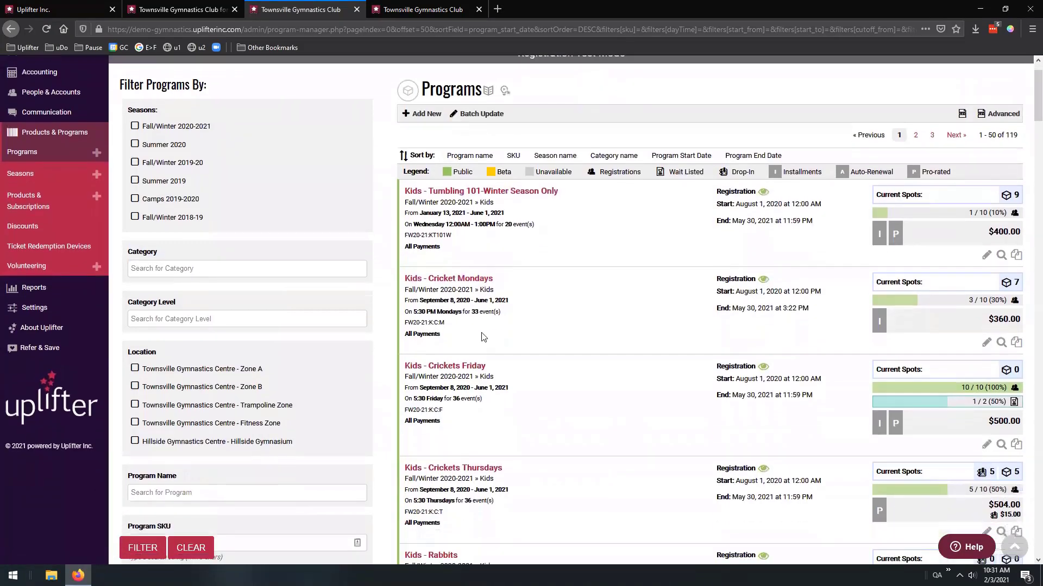
scroll(520, 424, up, 4)
scroll(520, 424, up, 1)
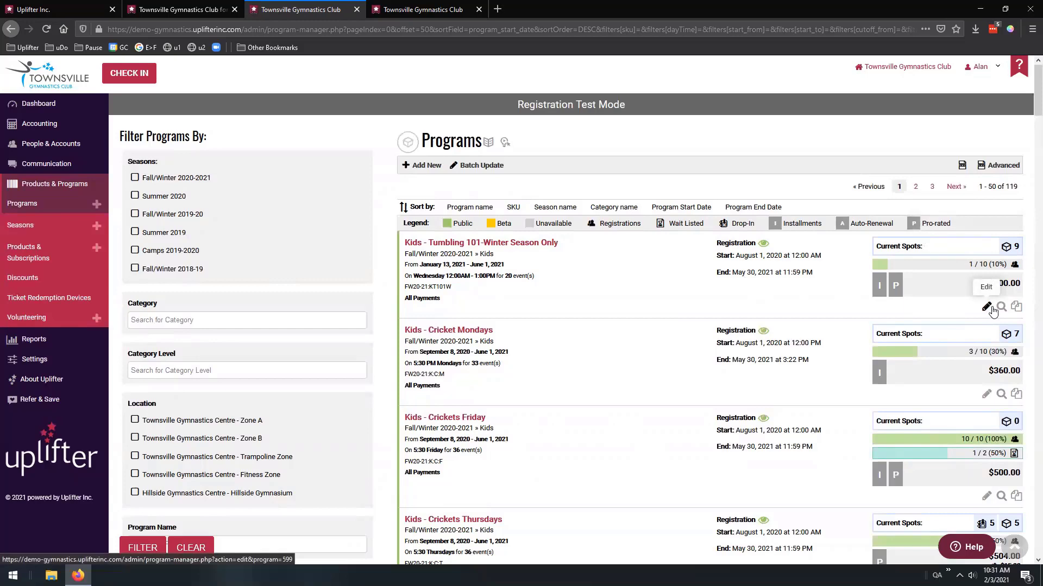
scroll(988, 312, down, 3)
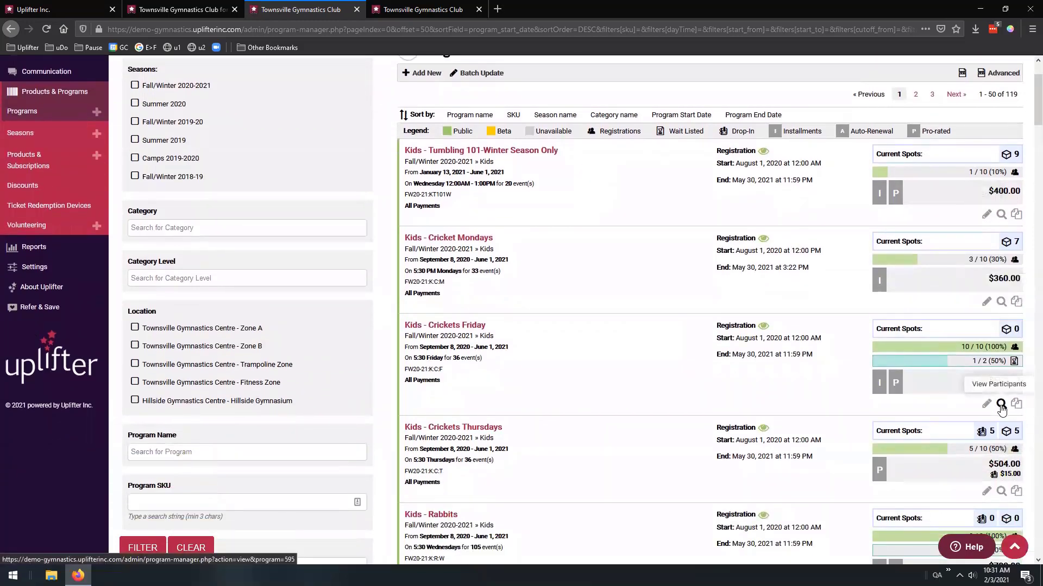
click(1001, 404)
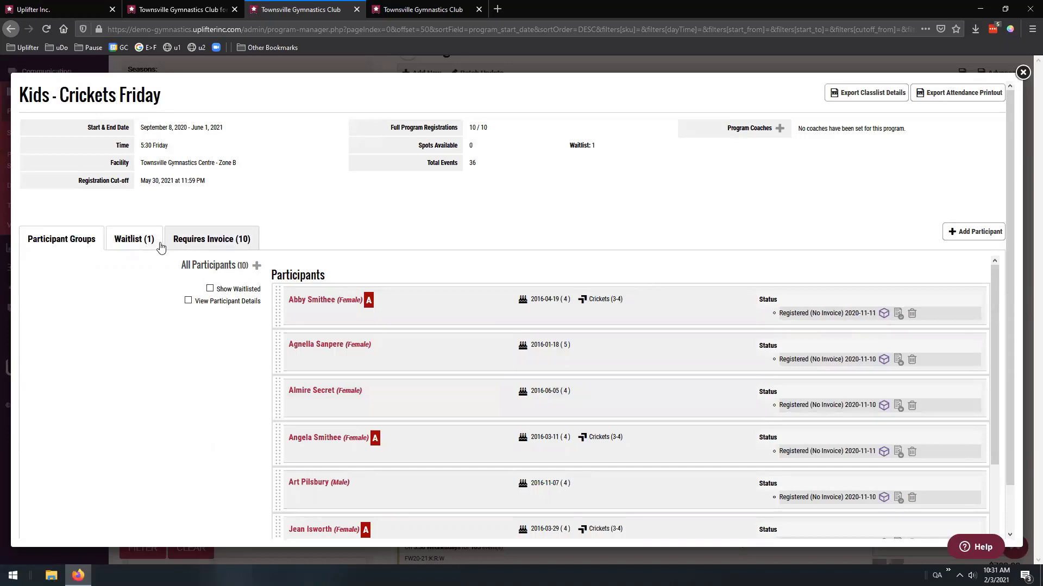
scroll(112, 198, down, 1)
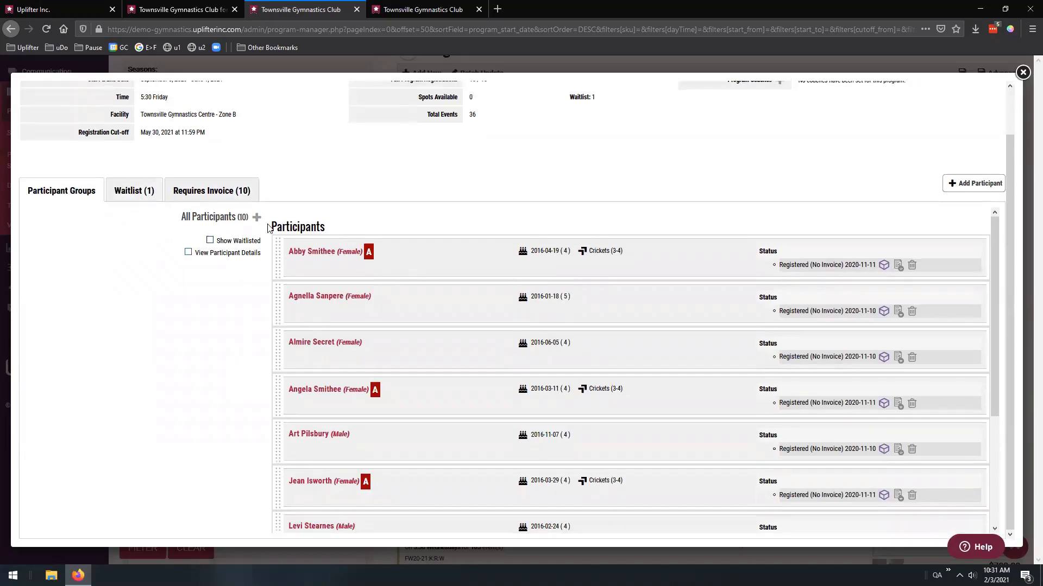
scroll(378, 365, down, 3)
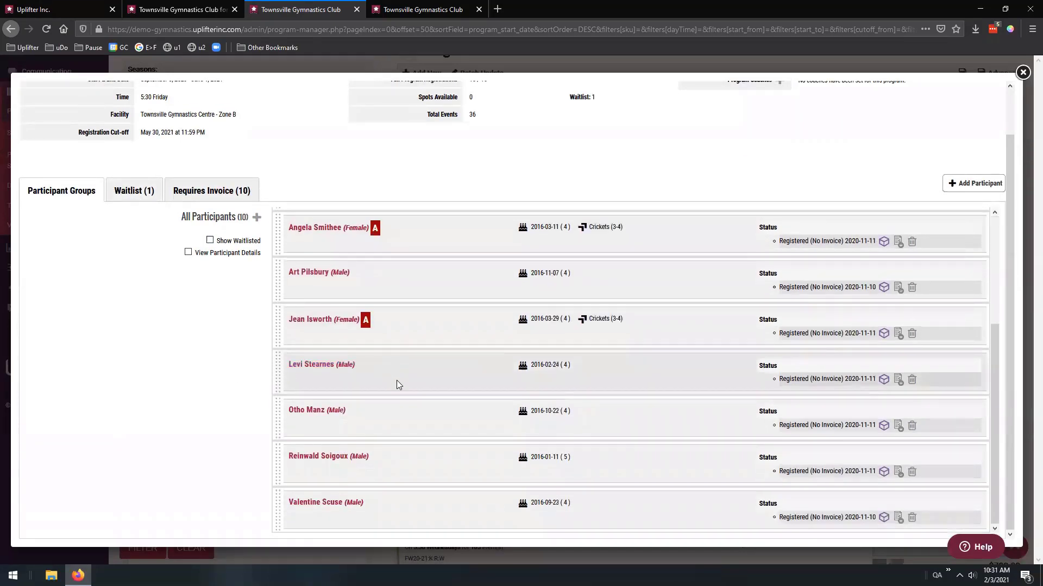
scroll(397, 380, up, 4)
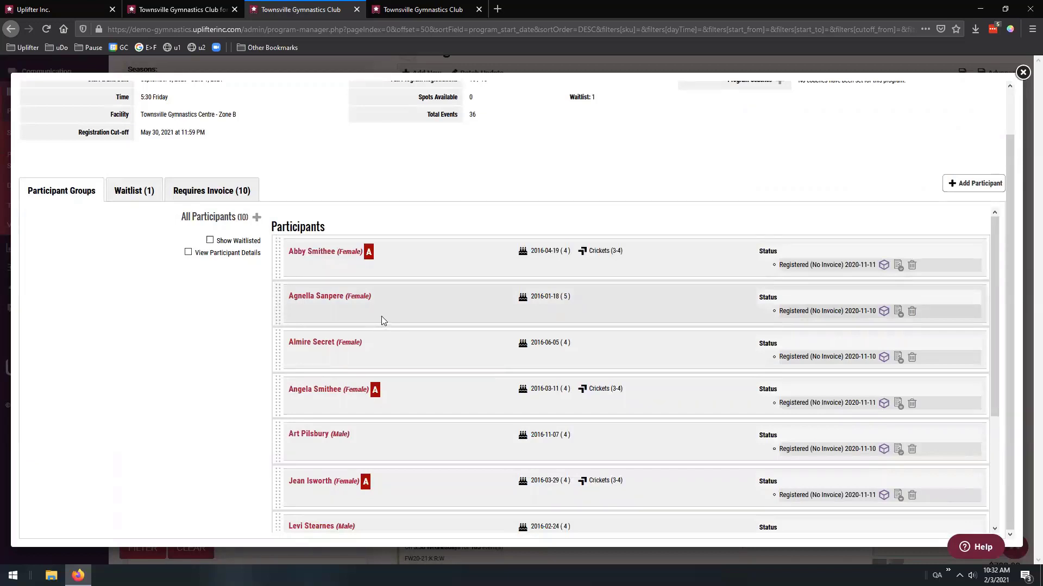
Add two participant groups named Red and Blue to Kids - Crickets Friday and show the ungrouped participants
click(256, 219)
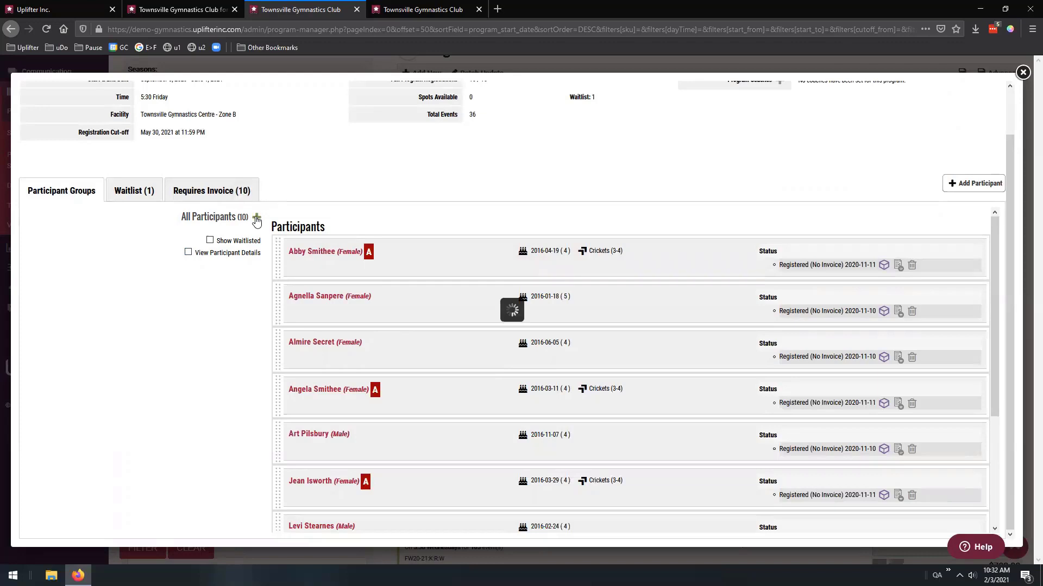
text(Red)
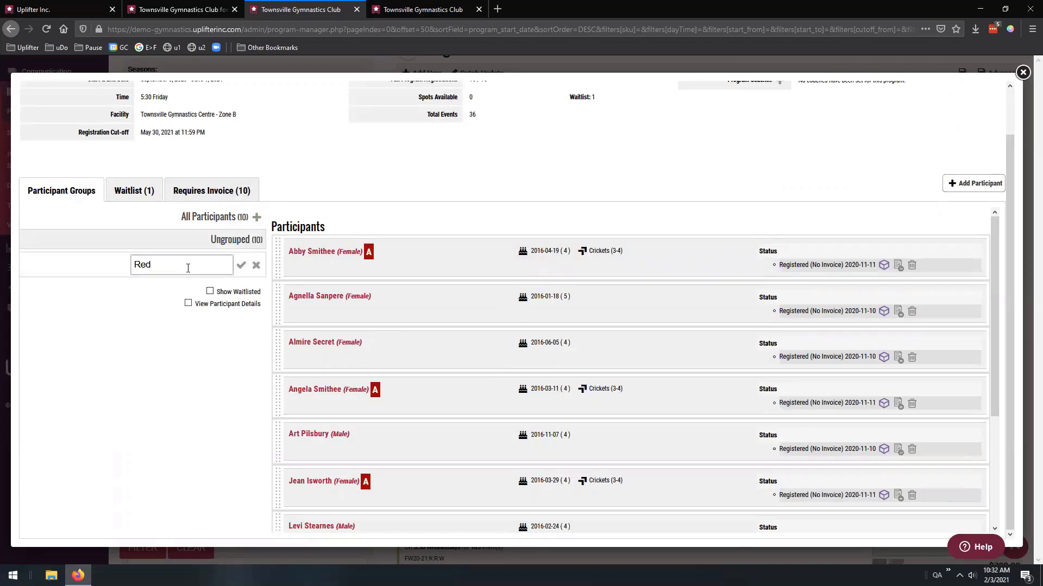
click(241, 266)
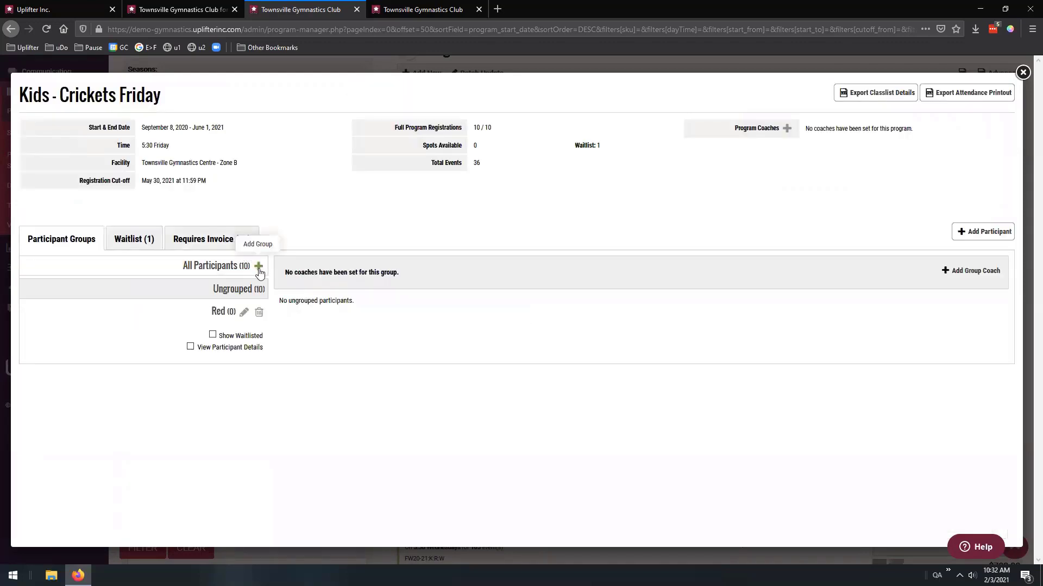
text(Blue)
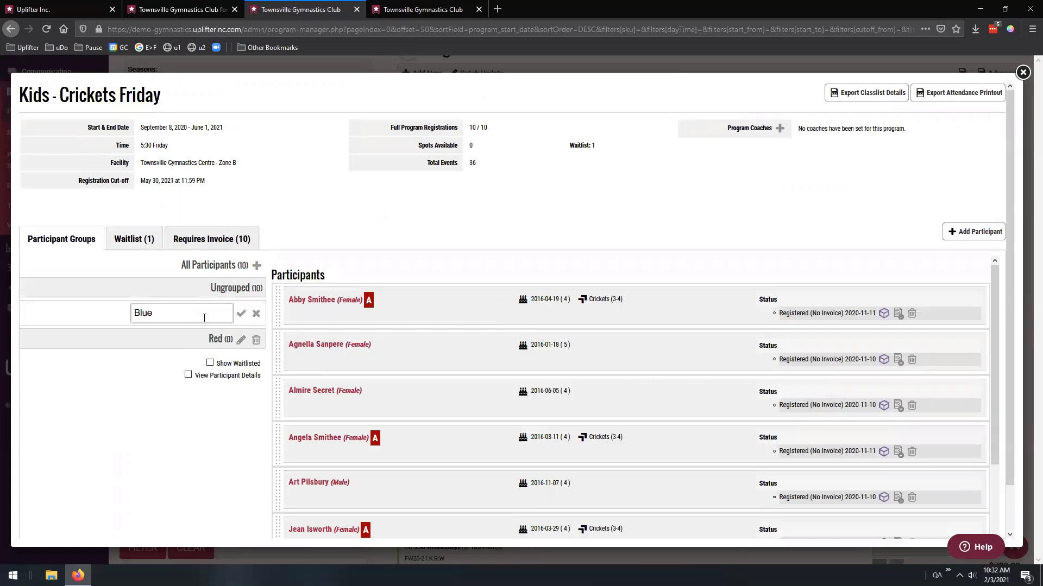
click(240, 313)
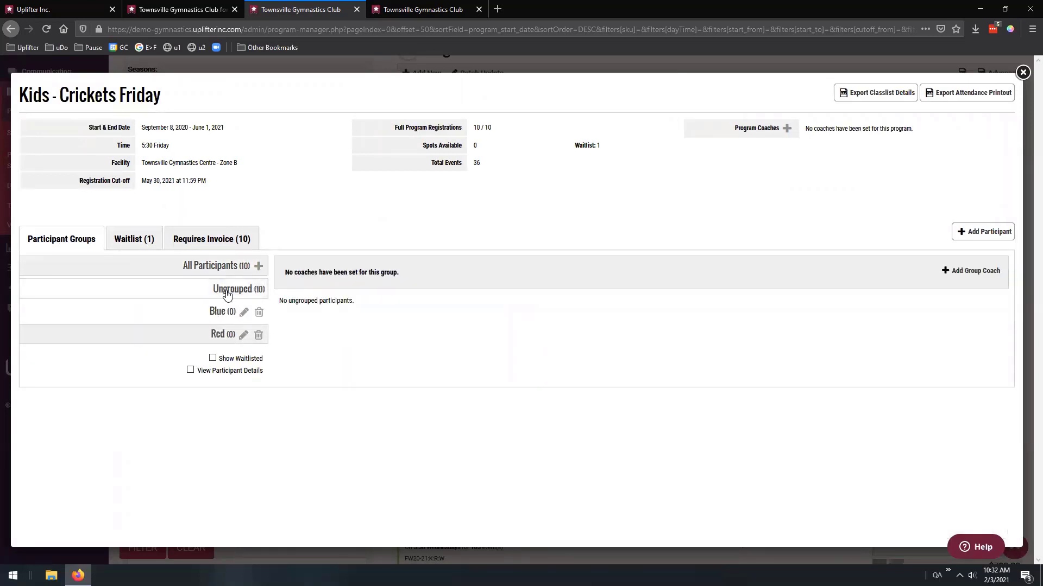
click(221, 292)
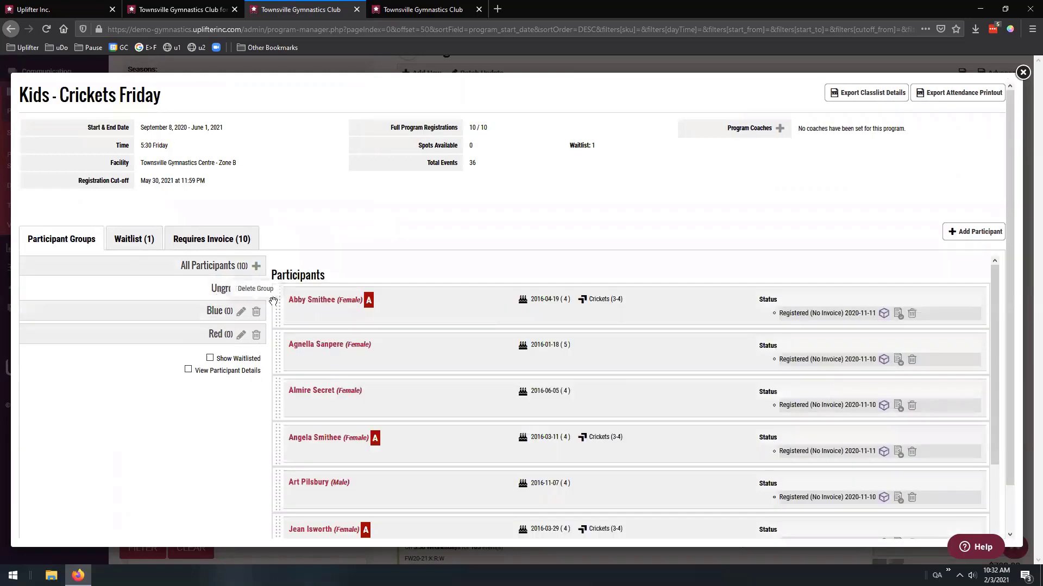
Assign two ungrouped participants to the Blue group and two to Red, review the Blue group, and close the participants view
drag(273, 302, 255, 311)
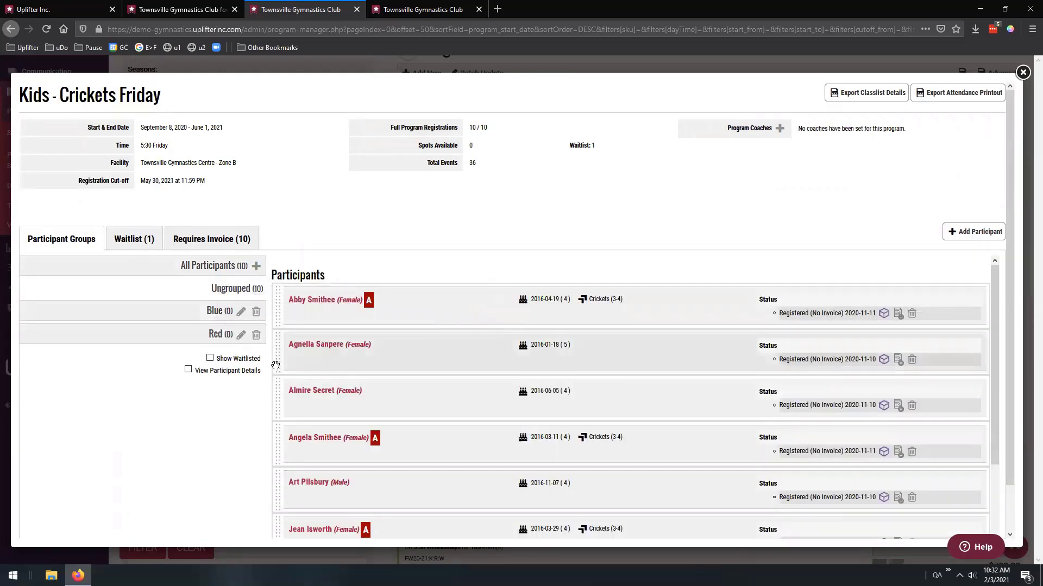
drag(277, 363, 154, 335)
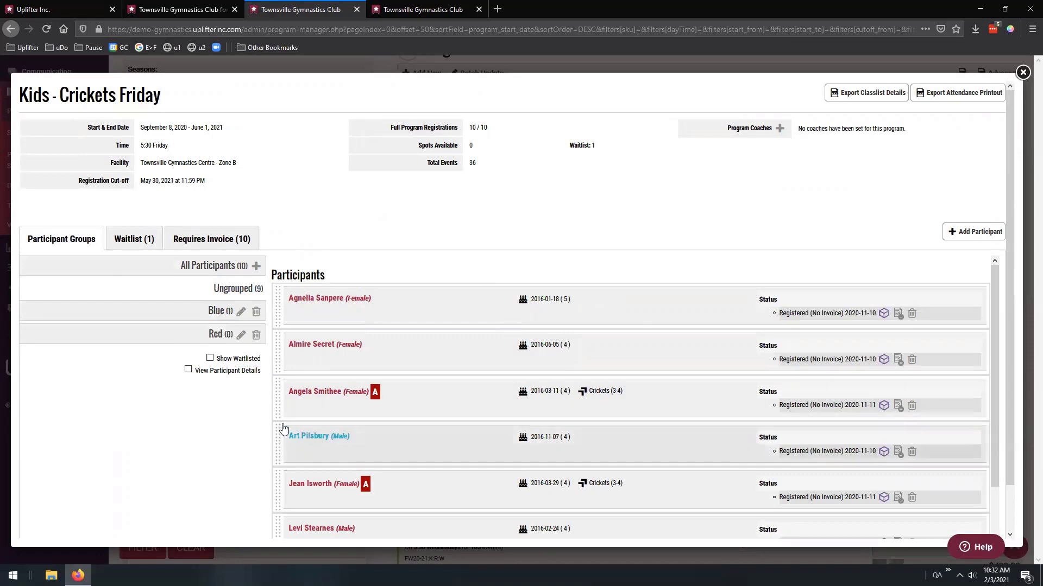
drag(277, 436, 228, 311)
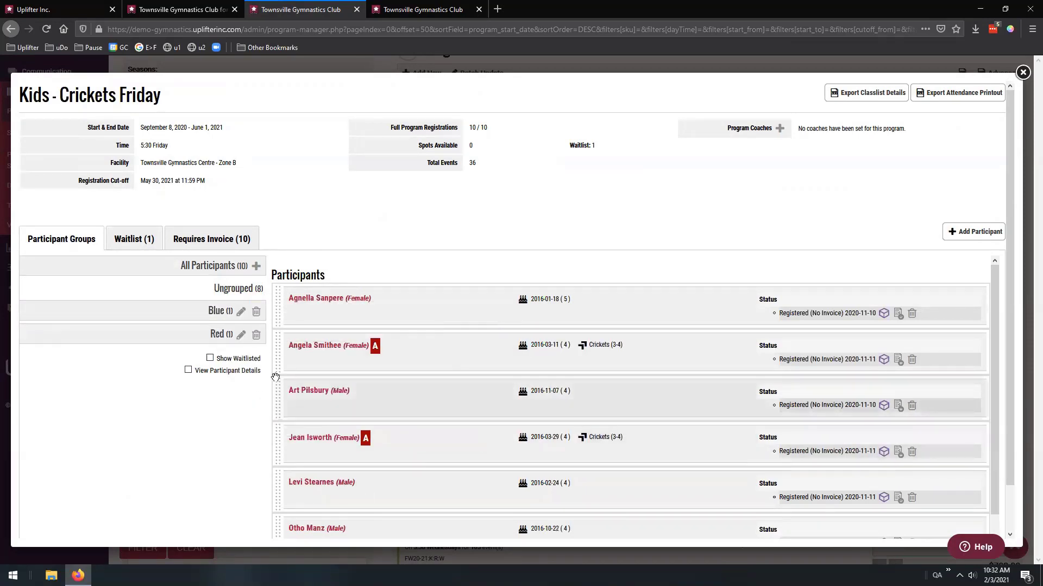
drag(276, 347, 212, 334)
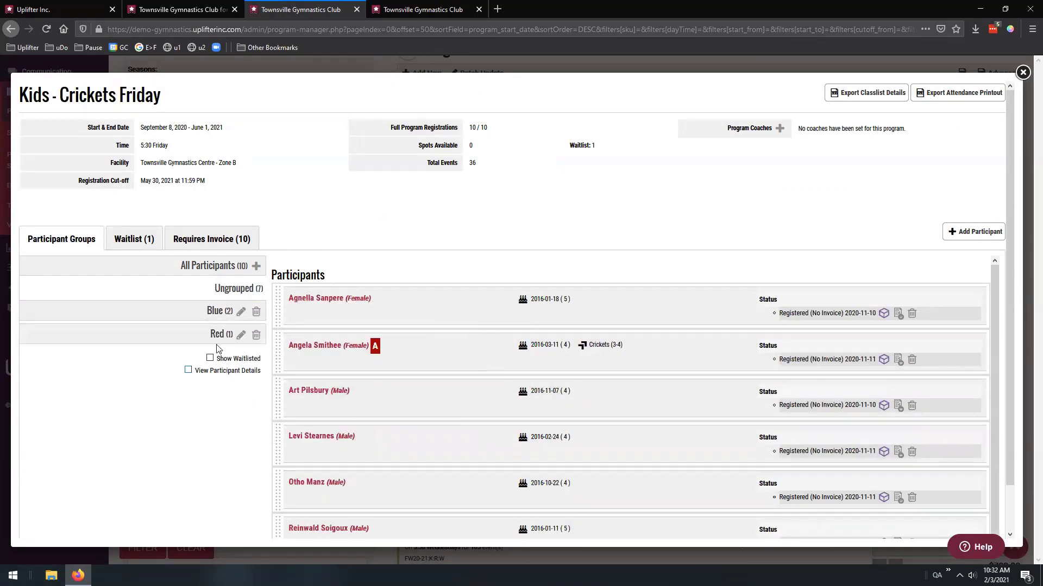
click(208, 317)
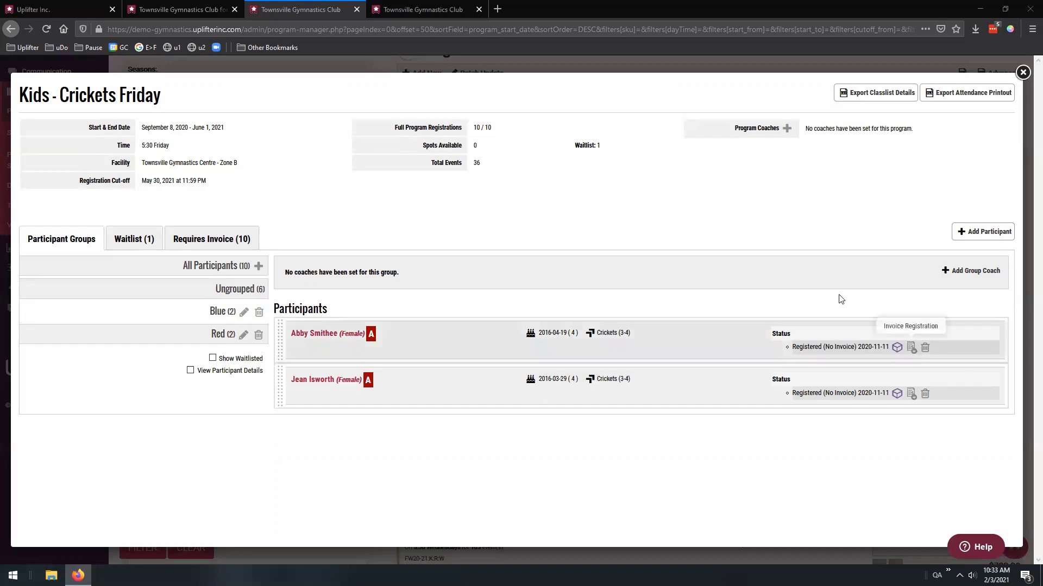
click(1023, 72)
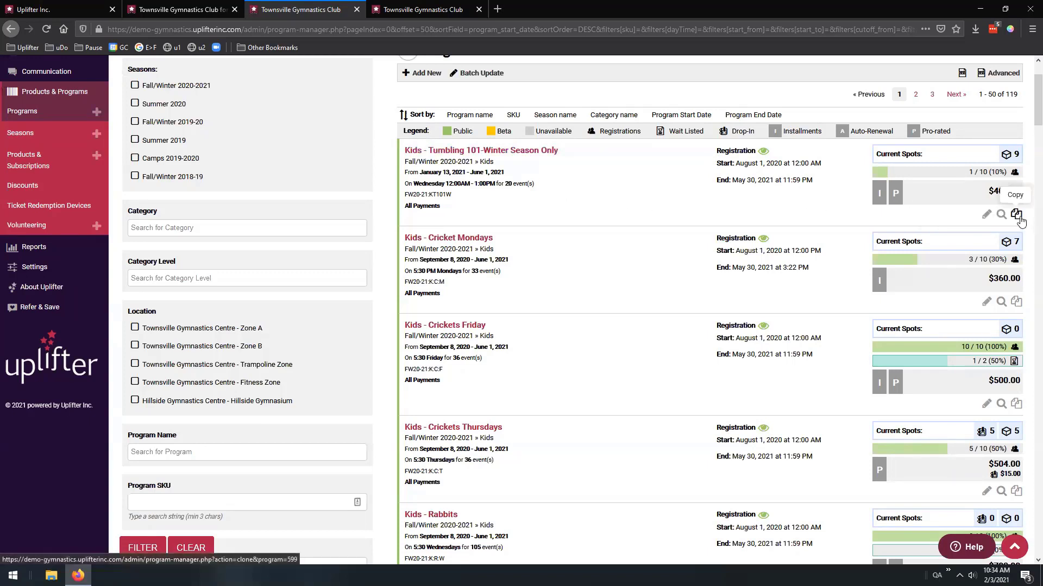
Open the Seasons page separately from the program list and show the Summer 2020 season's calendar
scroll(831, 204, up, 3)
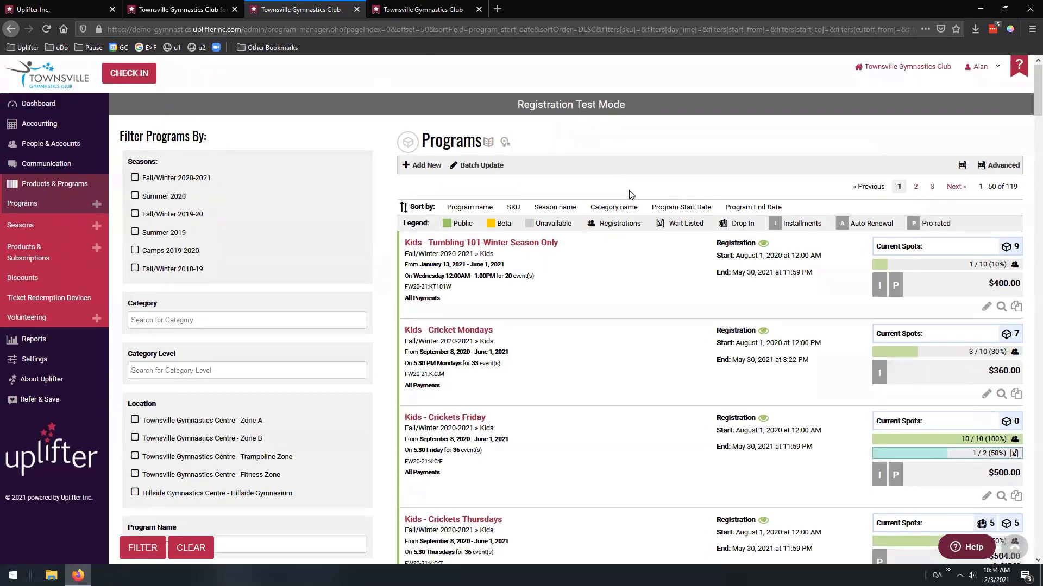
middle_click(32, 226)
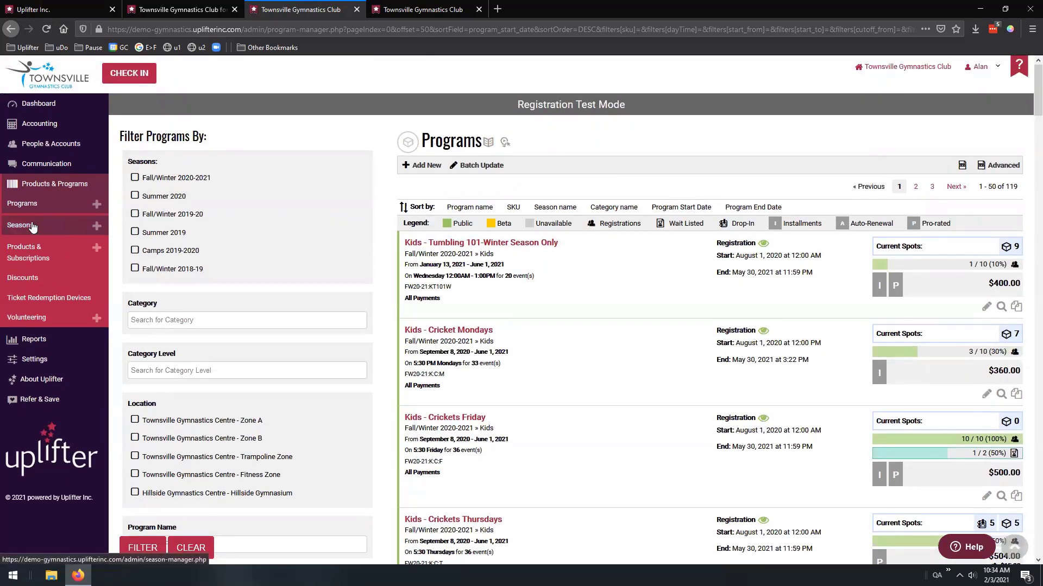
click(426, 9)
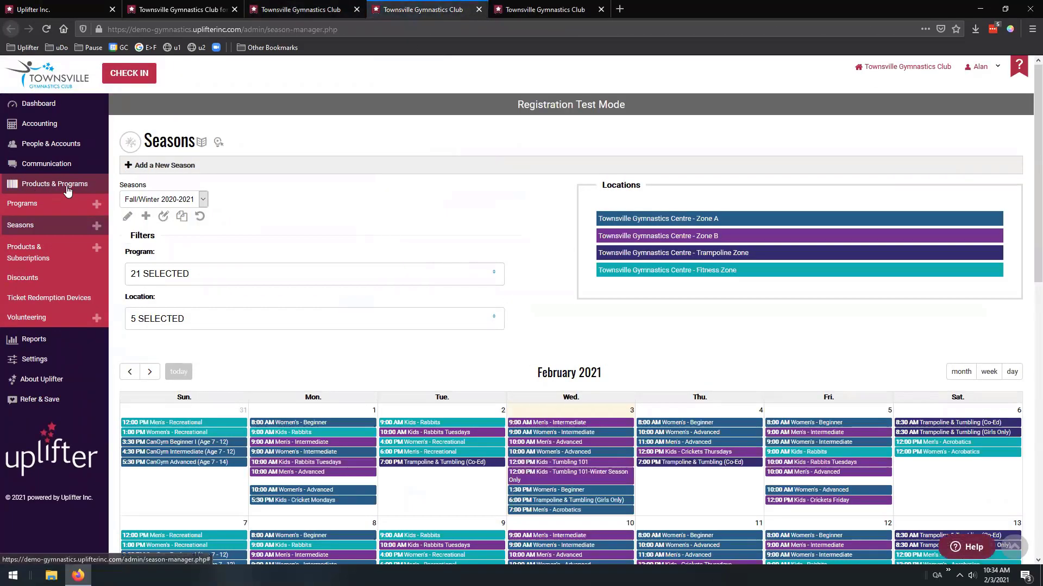
click(168, 199)
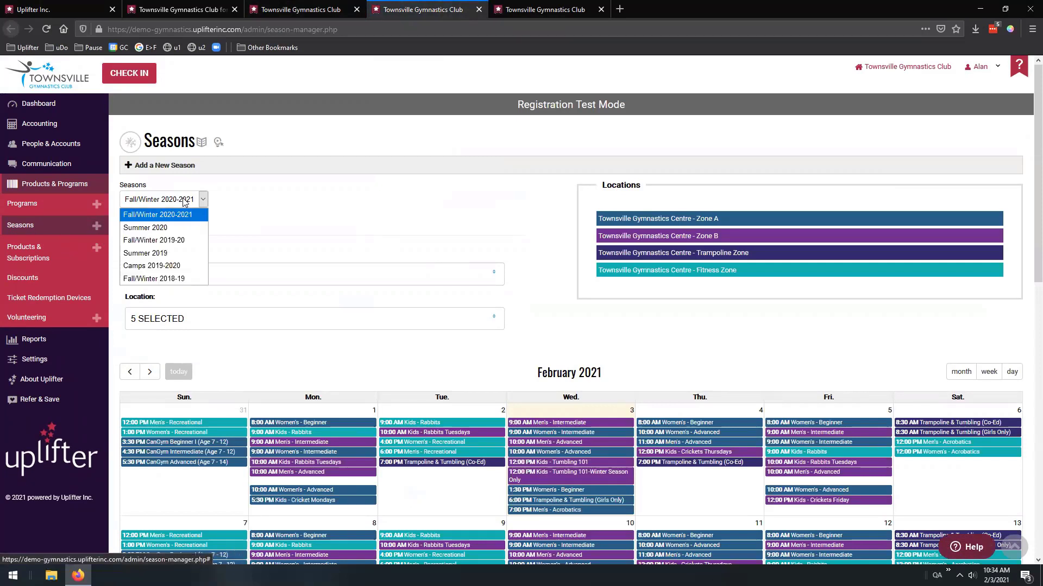
click(147, 233)
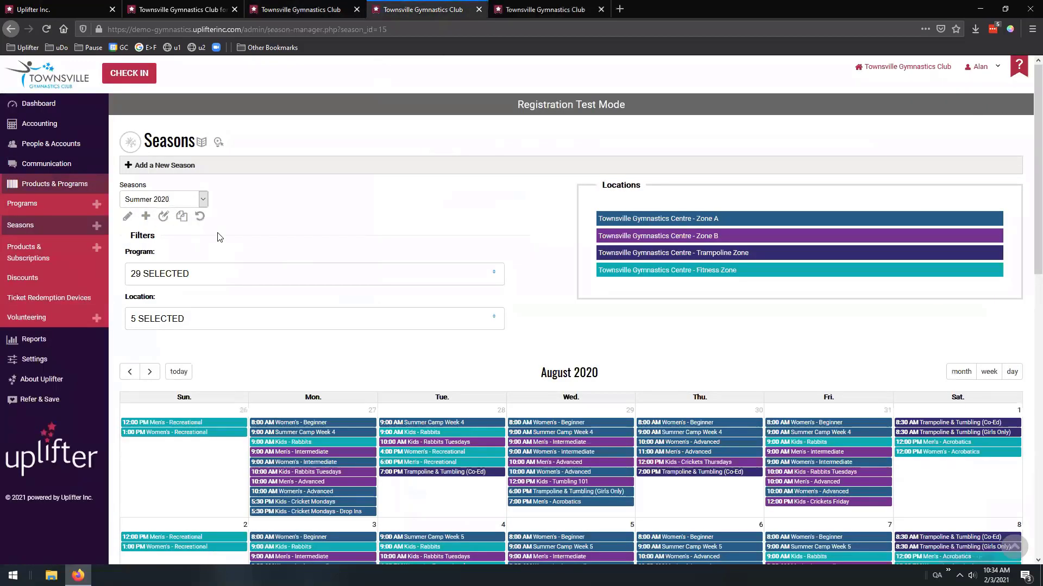
Copy the Summer 2020 programs into the existing Fall/Winter 2020-2021 season, with all programs saved as Beta
click(182, 219)
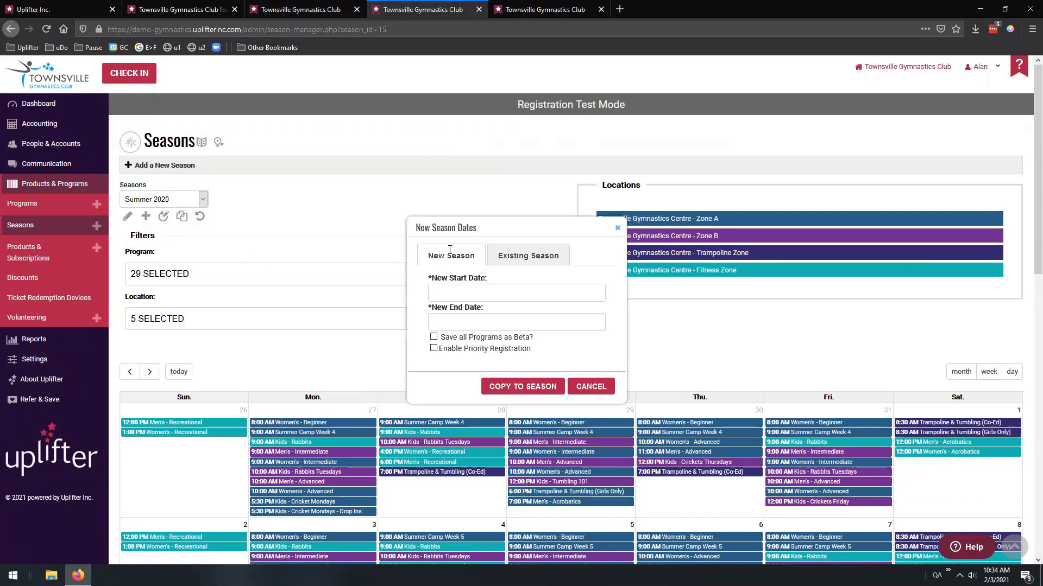
click(534, 258)
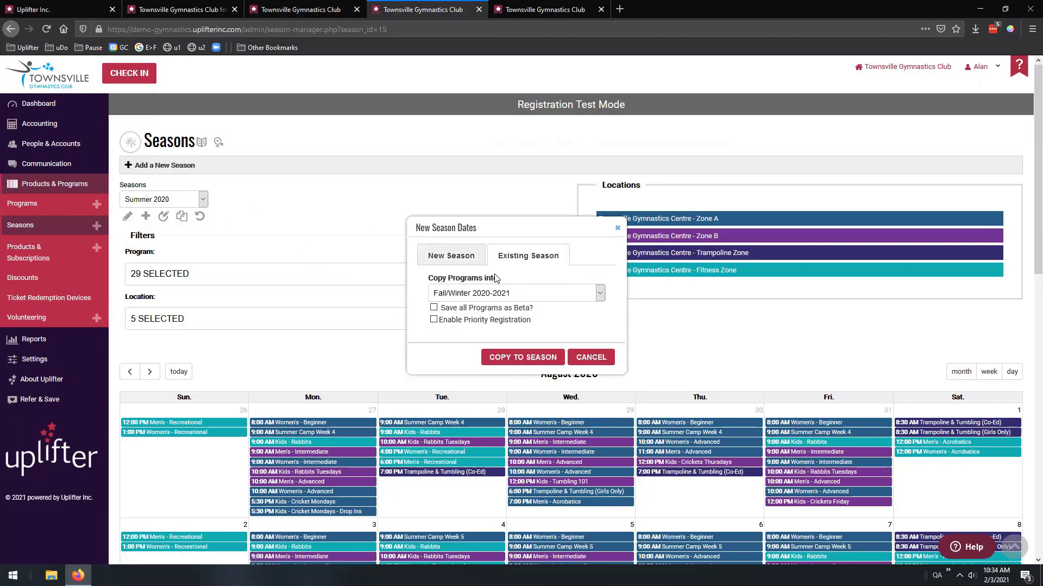
click(484, 296)
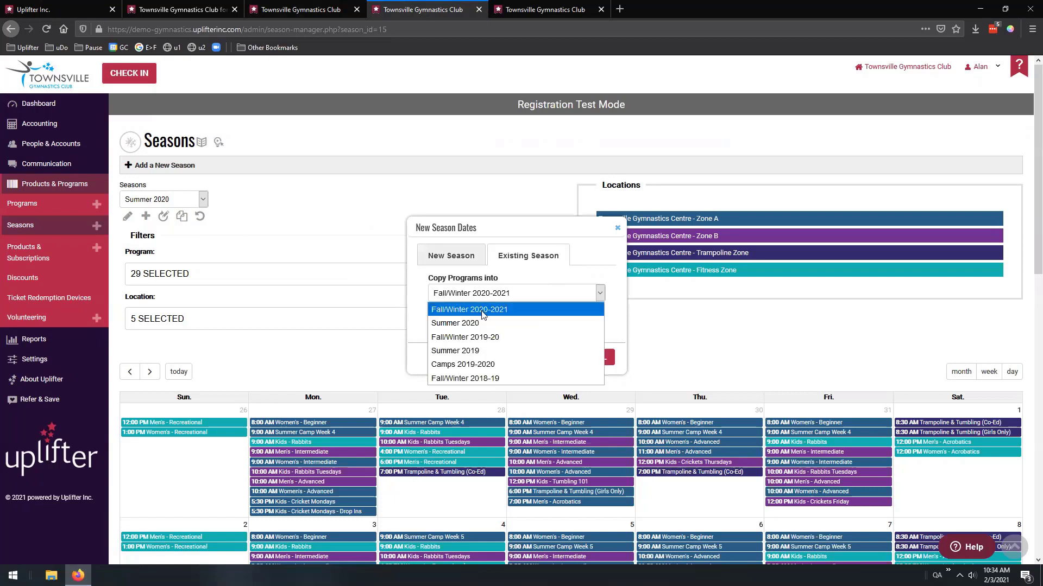
click(473, 310)
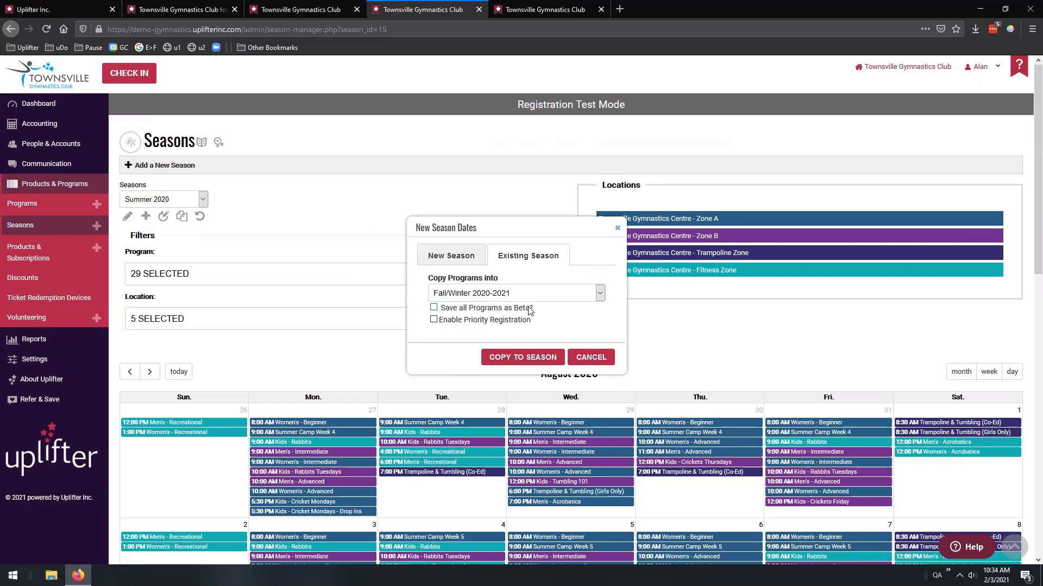
click(496, 310)
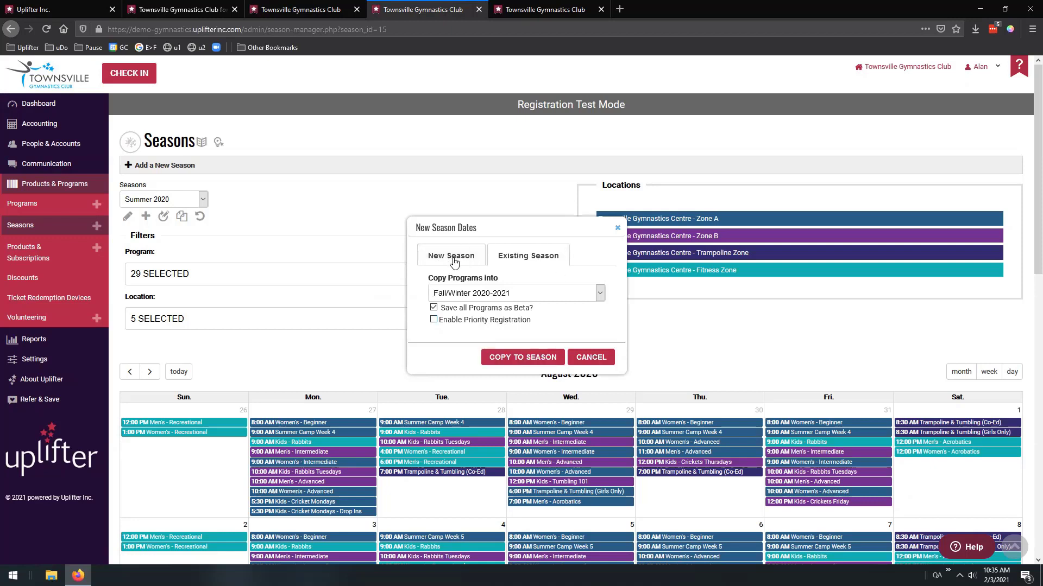
click(518, 358)
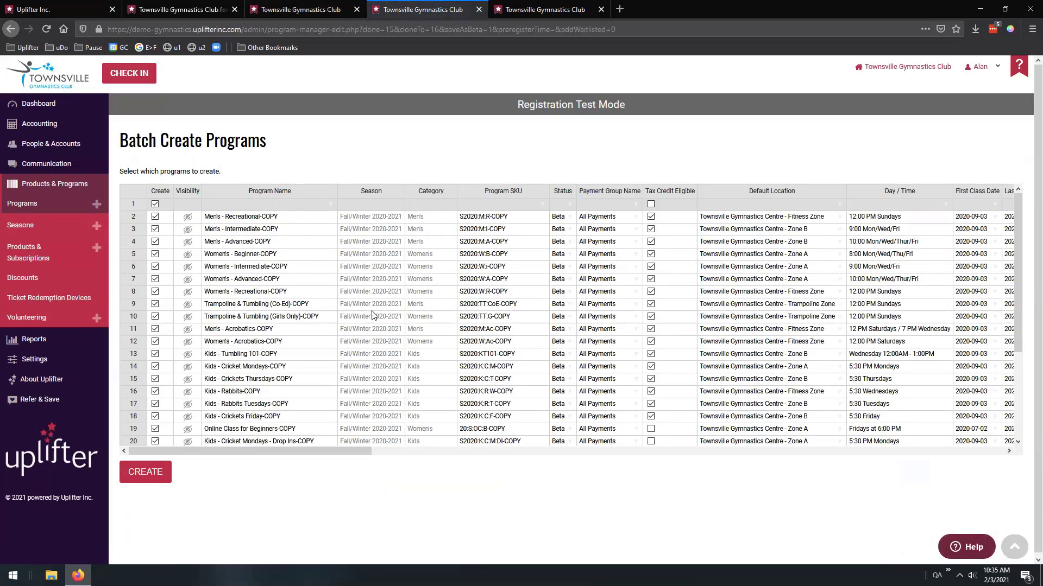
Look through the copied programs in the batch table and set the status of all of them to Public
scroll(375, 314, down, 5)
scroll(394, 339, up, 5)
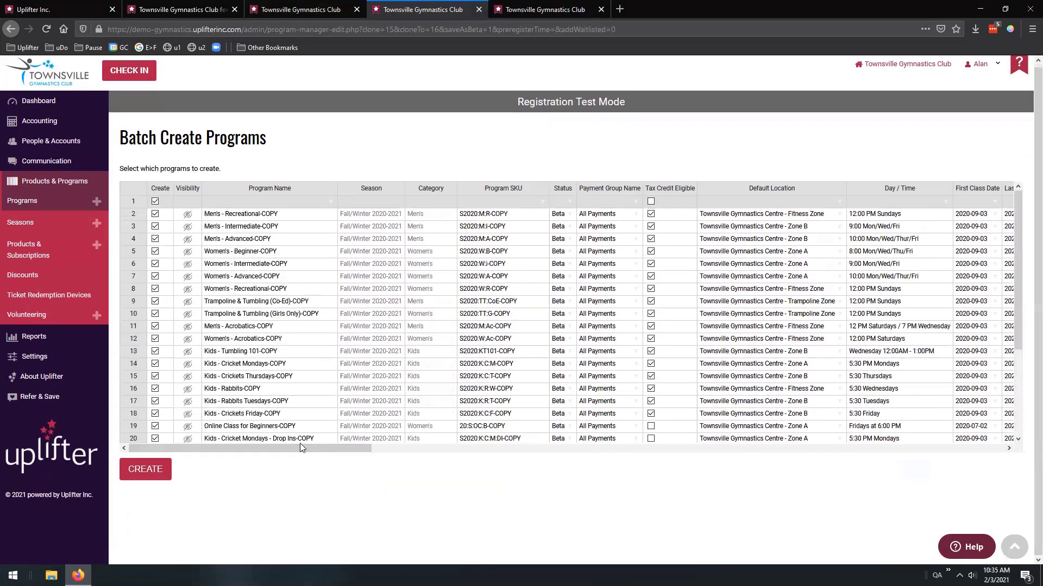
drag(300, 448, 242, 458)
double_click(299, 340)
click(303, 327)
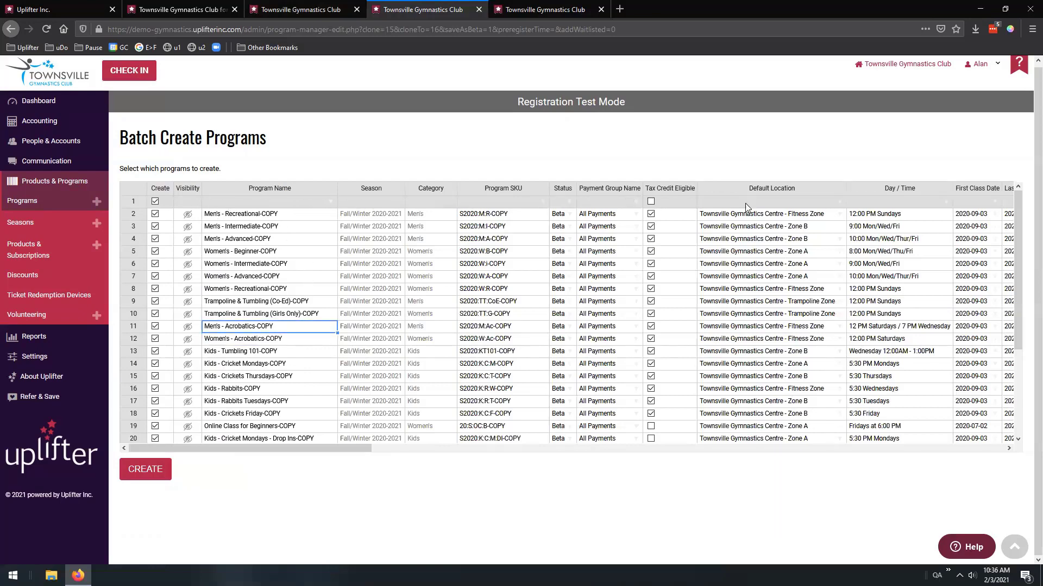
click(568, 200)
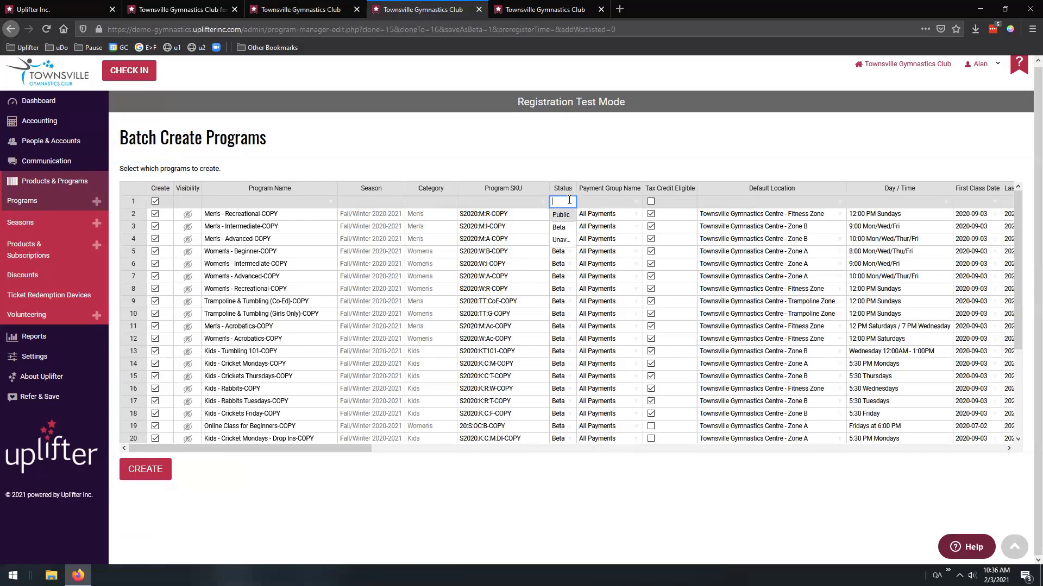
click(566, 218)
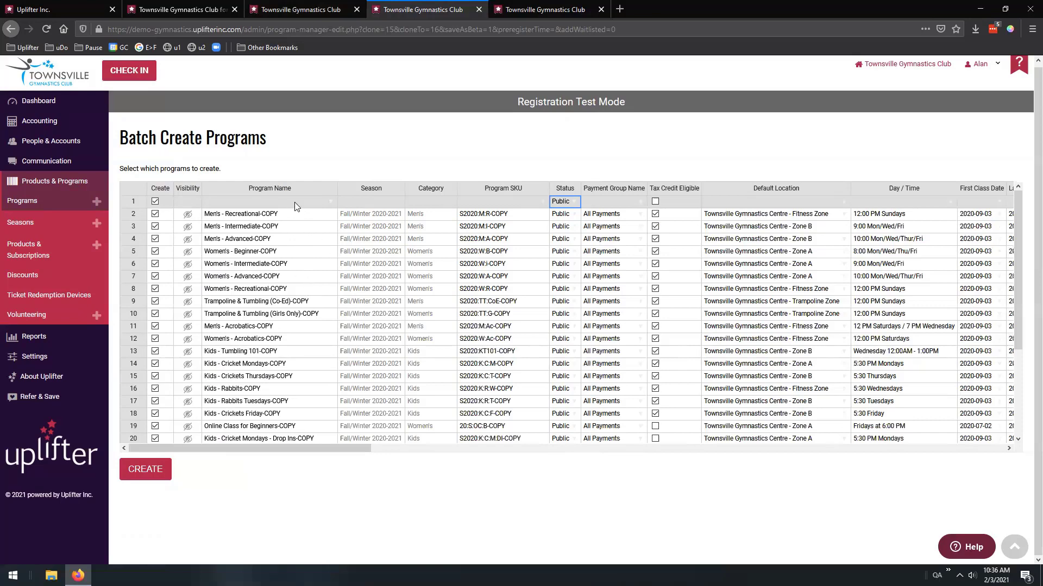
Remove the text "-COPY" from all program names in the batch using Replace, and check the list
click(330, 202)
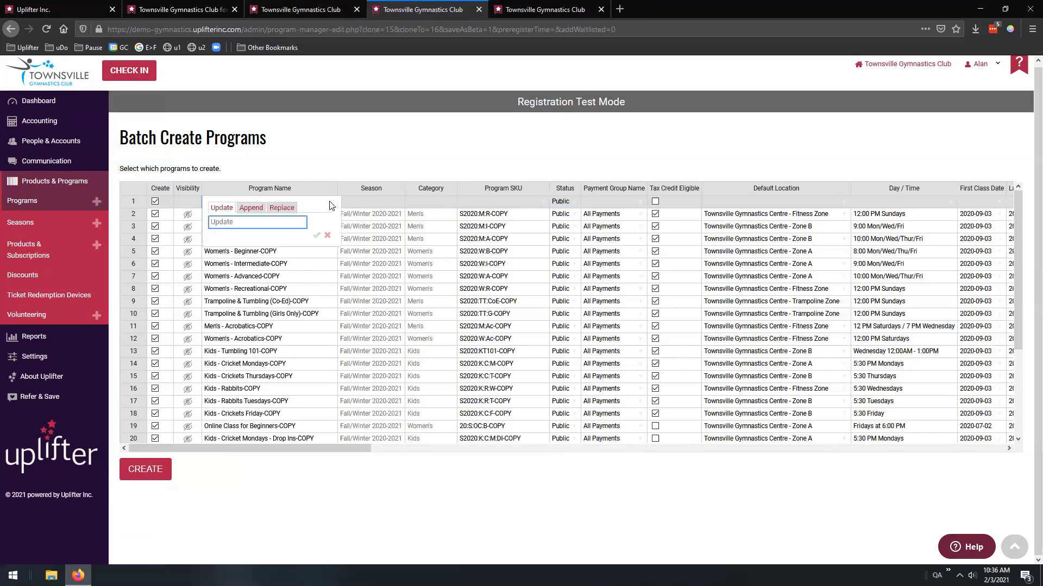
click(274, 211)
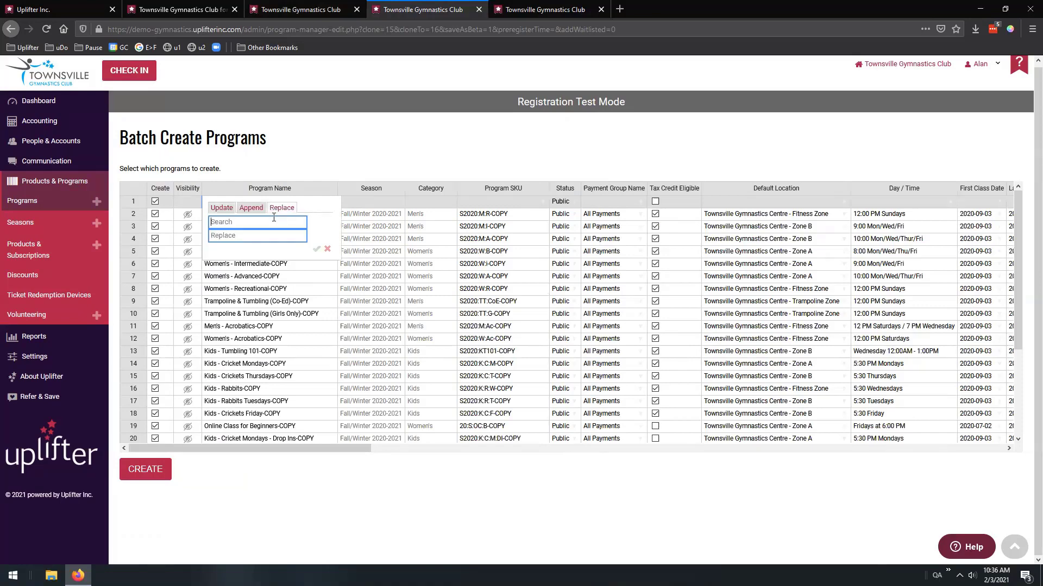
text(-COPY)
click(316, 249)
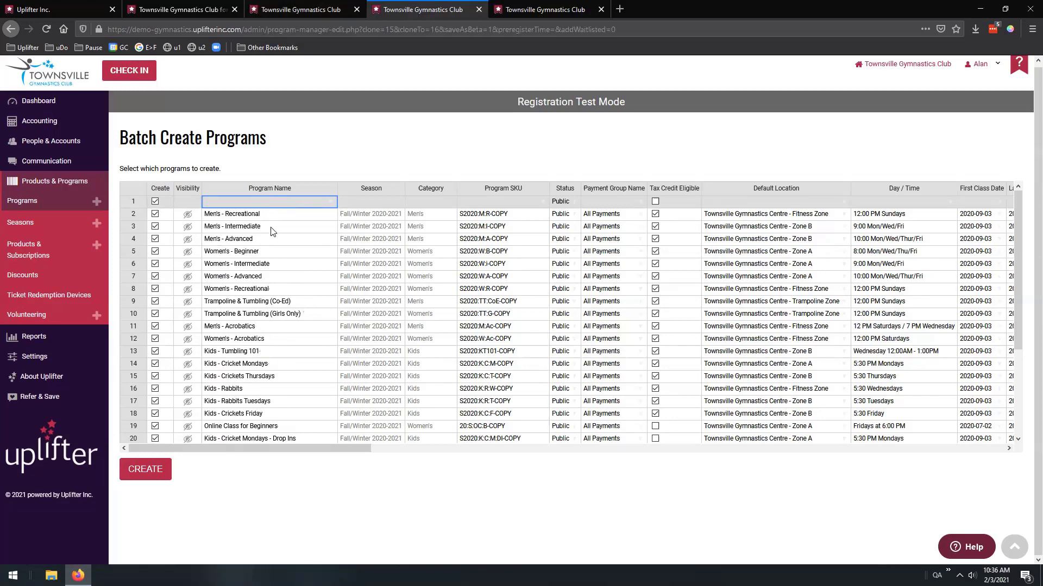
scroll(288, 318, down, 5)
scroll(288, 317, up, 5)
Remove the text "-COPY" from all program SKUs in the batch using Replace
click(542, 205)
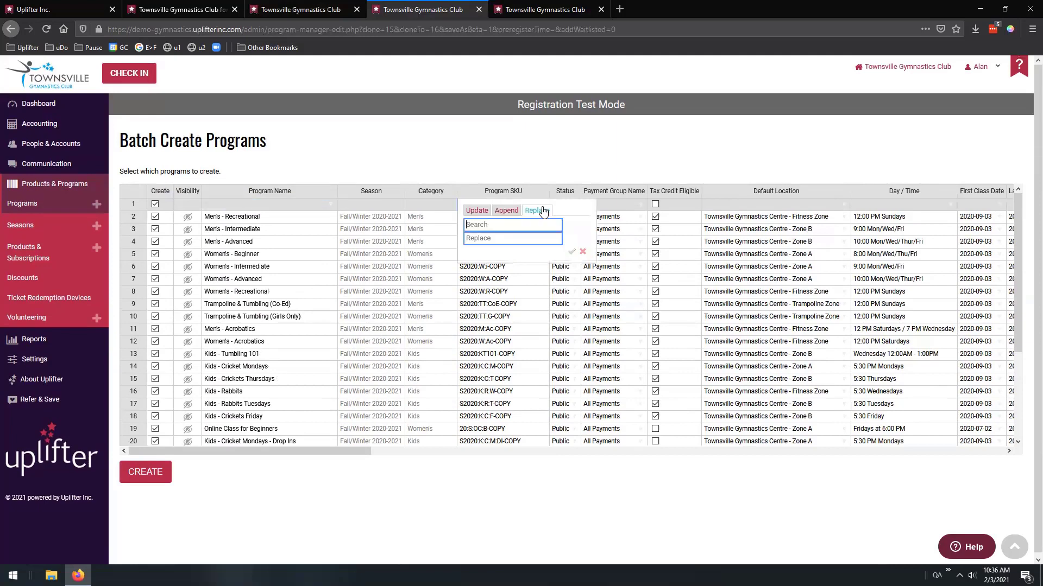
click(517, 227)
text(-COPY)
click(571, 252)
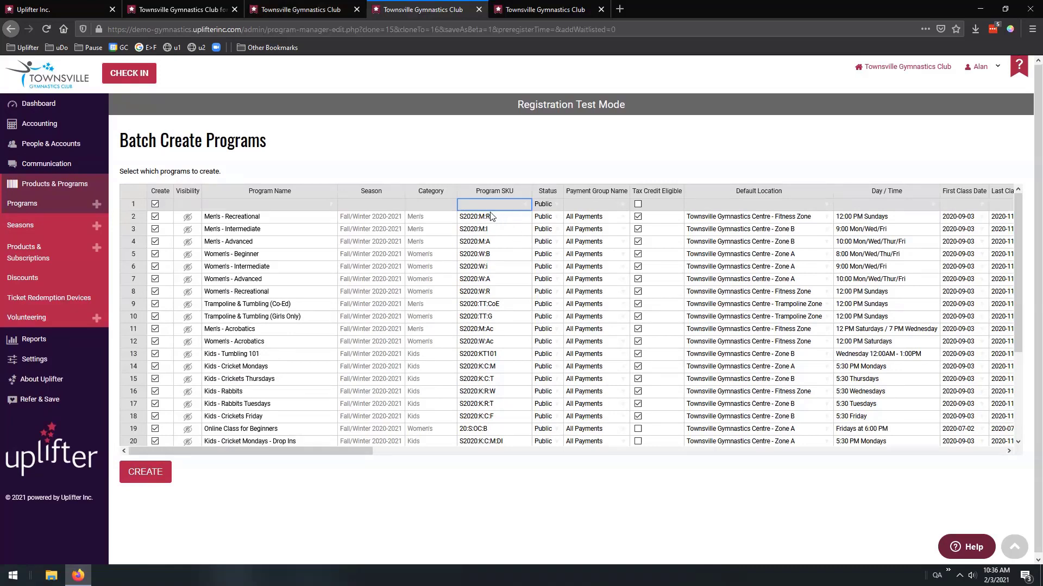
Replace "2020" with "2021" in all program SKUs in the batch
click(525, 205)
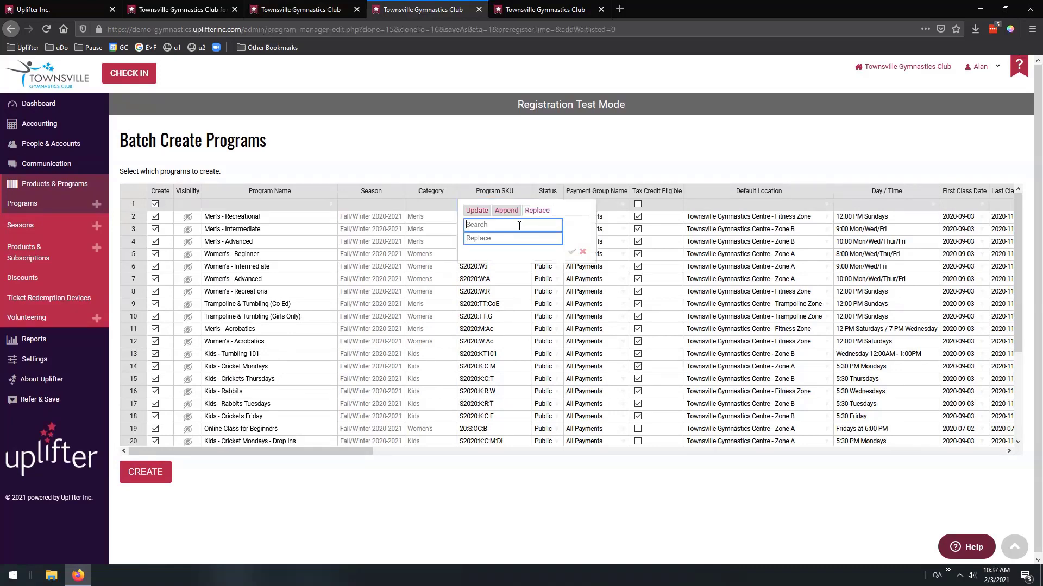
text(2020)
key(Tab)
text(2021)
click(571, 254)
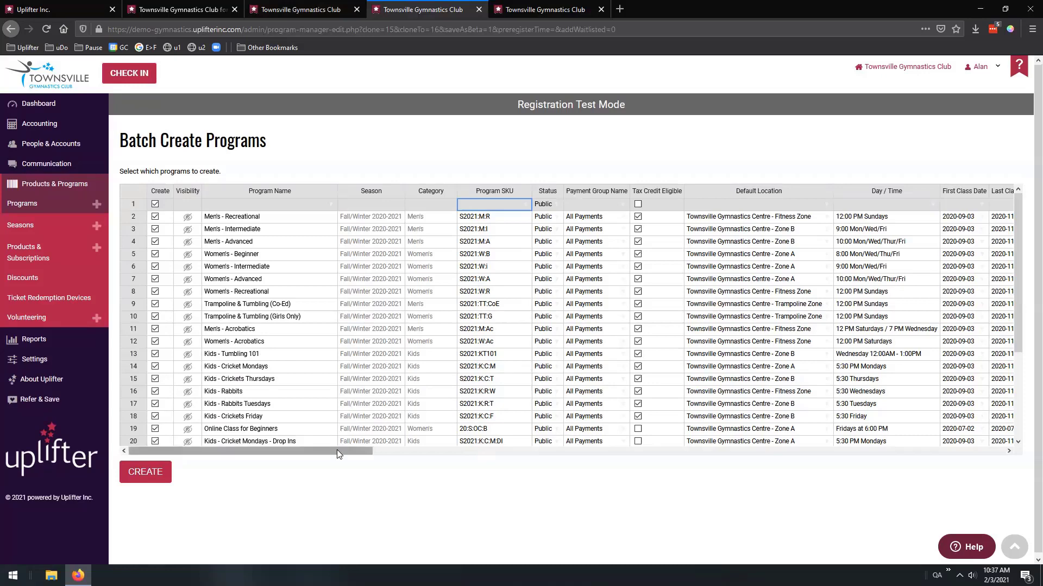
Exclude Women's - Beginner, Men's - Acrobatics and Summer Camp Week 1 from the programs selected for creation
drag(339, 450, 306, 446)
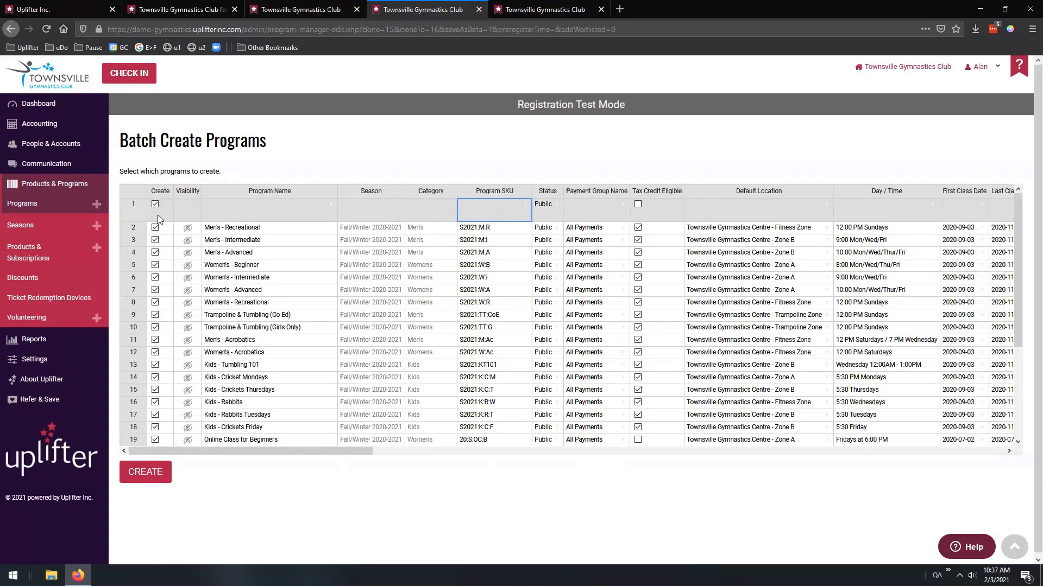
click(156, 266)
click(156, 341)
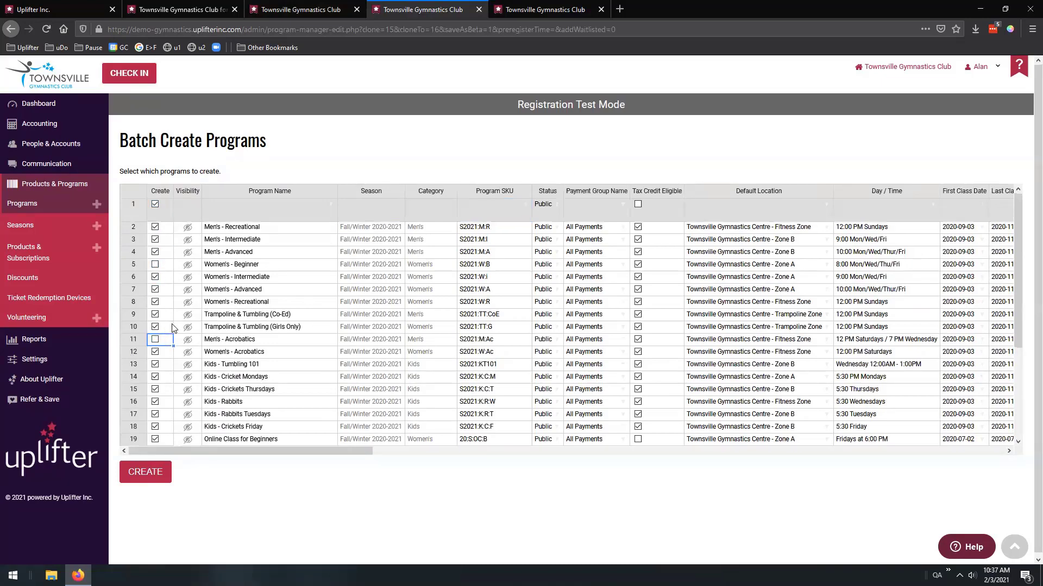
scroll(156, 343, down, 3)
click(157, 346)
click(156, 345)
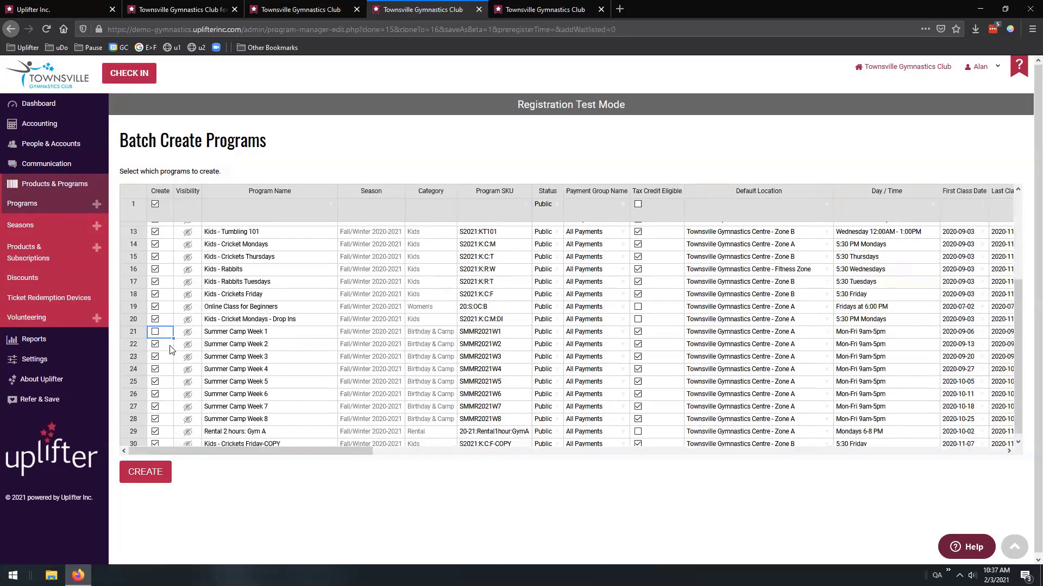
scroll(158, 358, down, 1)
scroll(158, 381, up, 1)
click(158, 380)
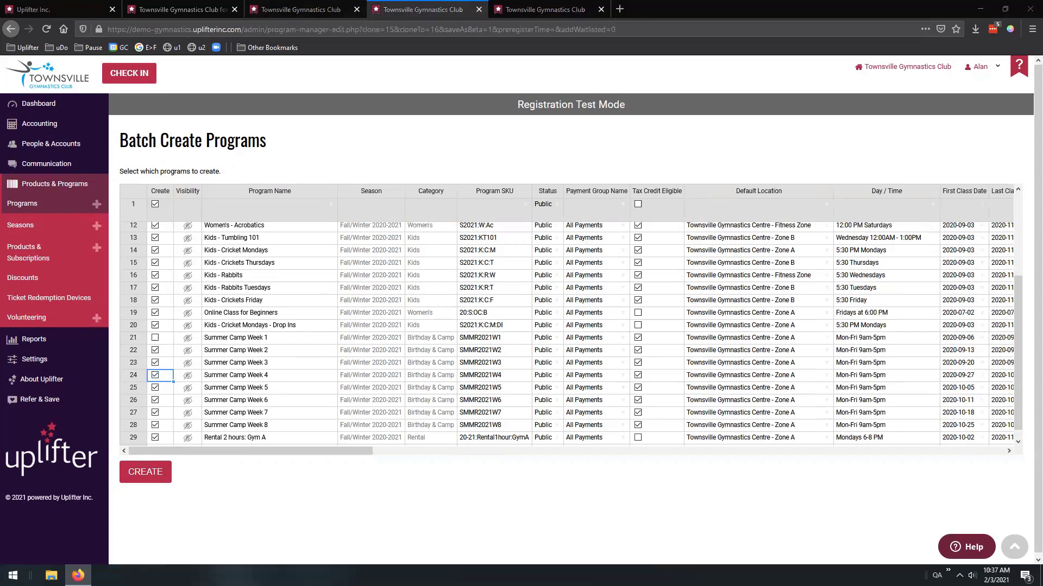
Return to the Programs list and filter it to the Fall/Winter 2020-2021 season
click(314, 13)
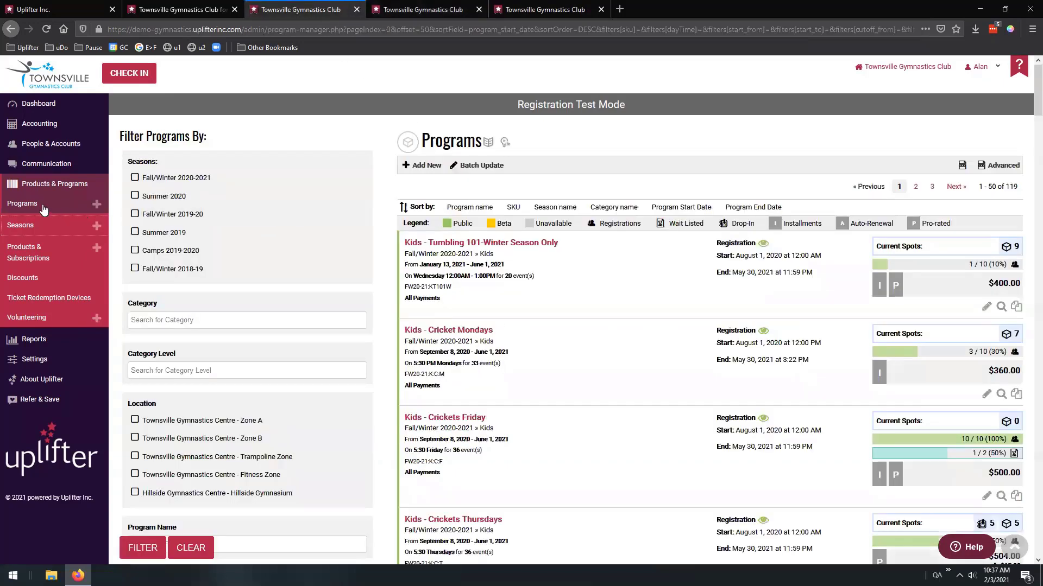
click(173, 178)
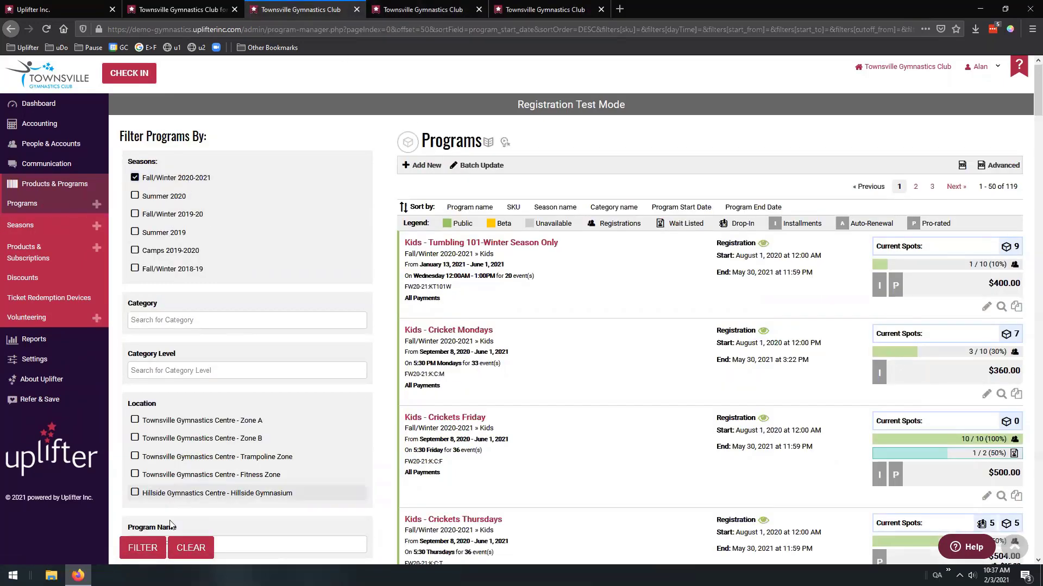
click(144, 549)
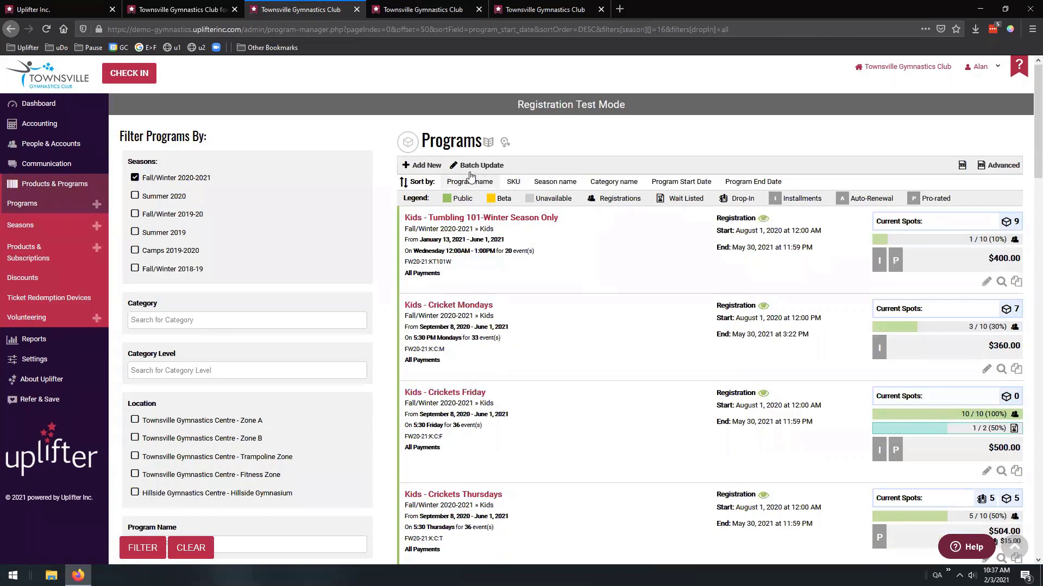
Open the batch update grid for the Fall/Winter 2020-2021 programs, examine its columns, and return to the Programs list
click(494, 172)
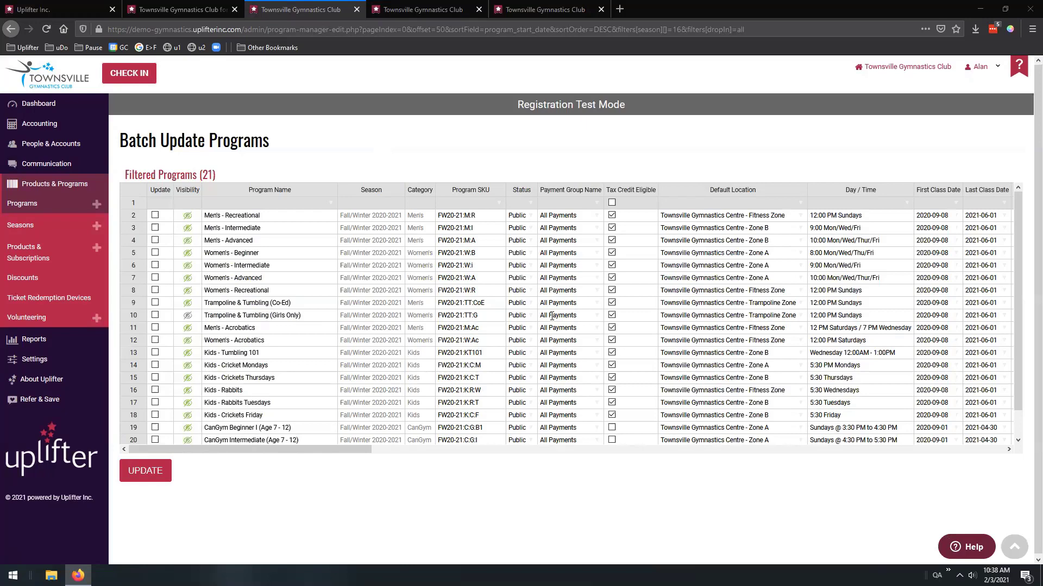
drag(254, 448, 99, 384)
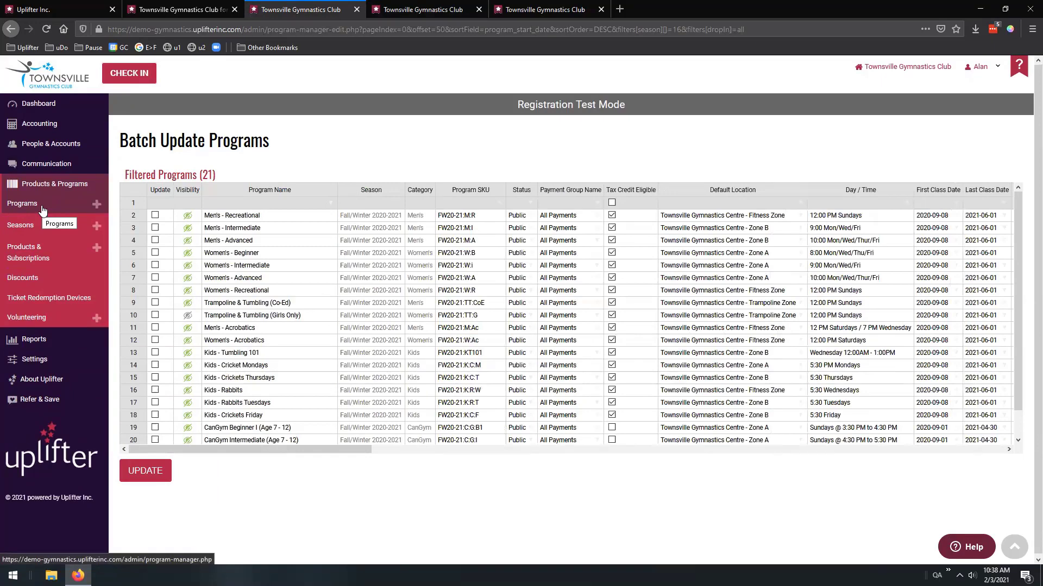
click(42, 209)
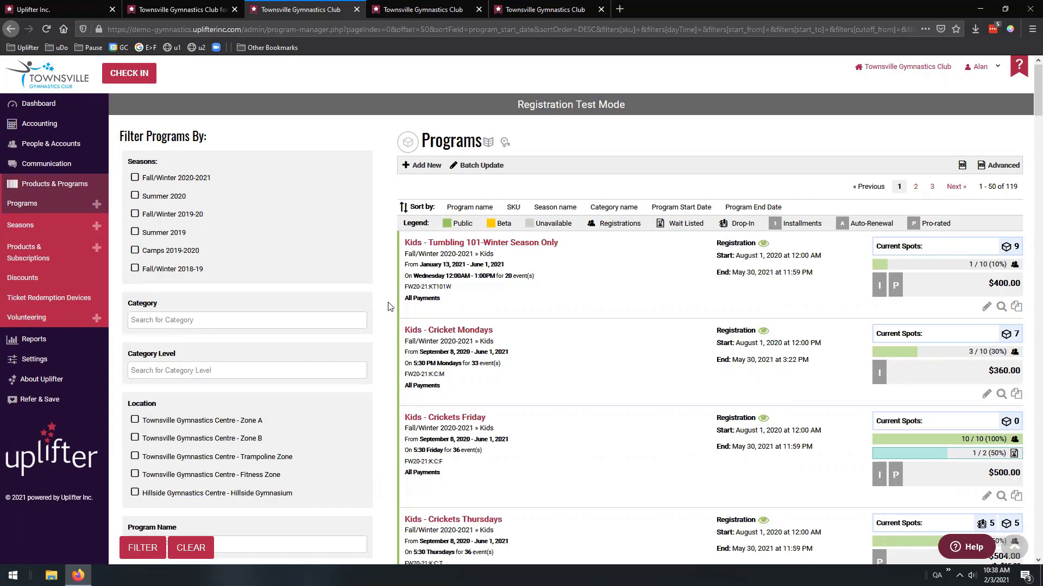
Start a new product under Products & Subscriptions and set it to apply to Participant
click(45, 263)
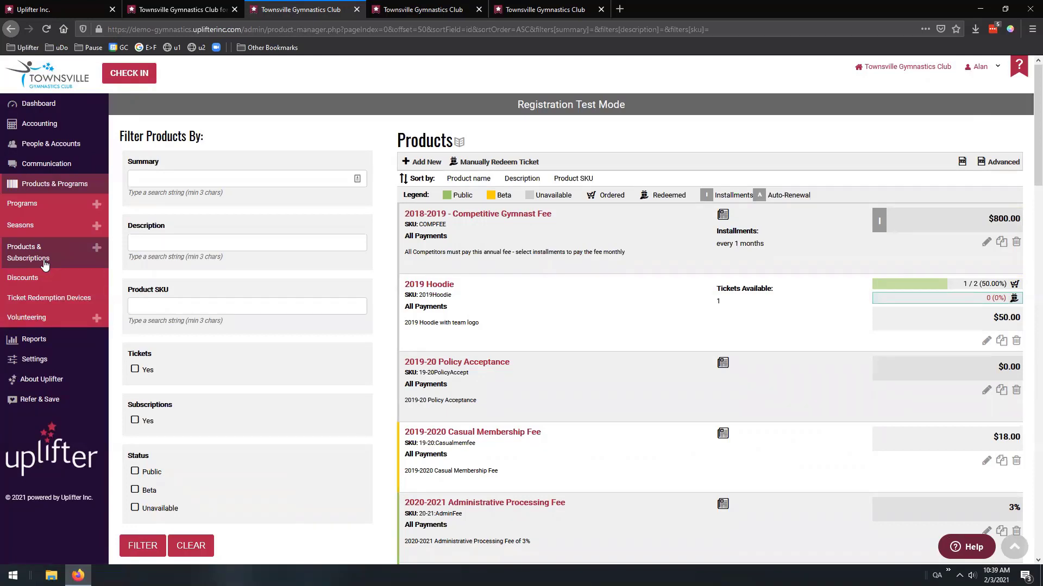
click(418, 168)
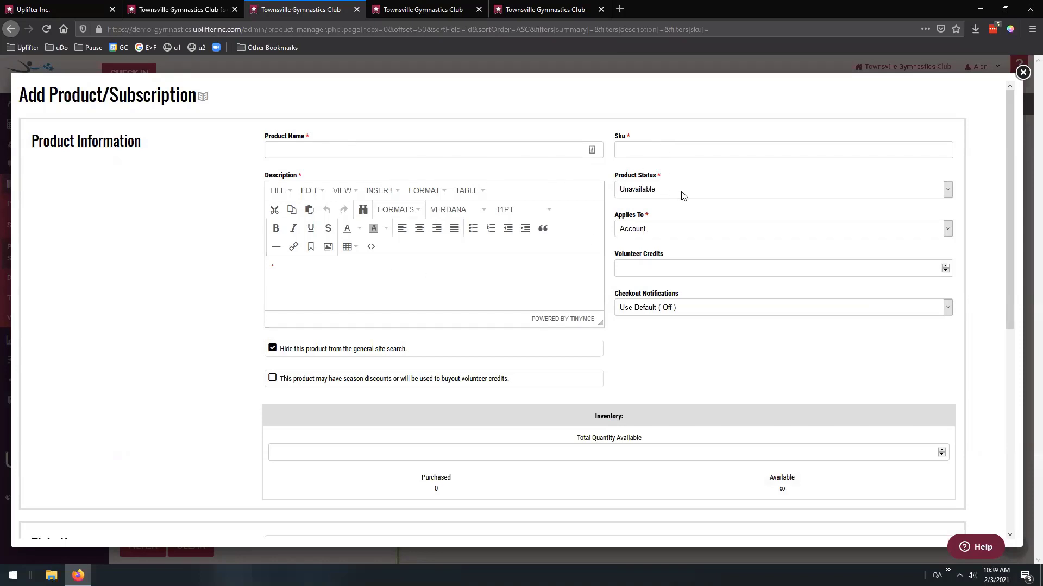
click(693, 225)
click(694, 262)
click(702, 228)
click(695, 246)
click(673, 228)
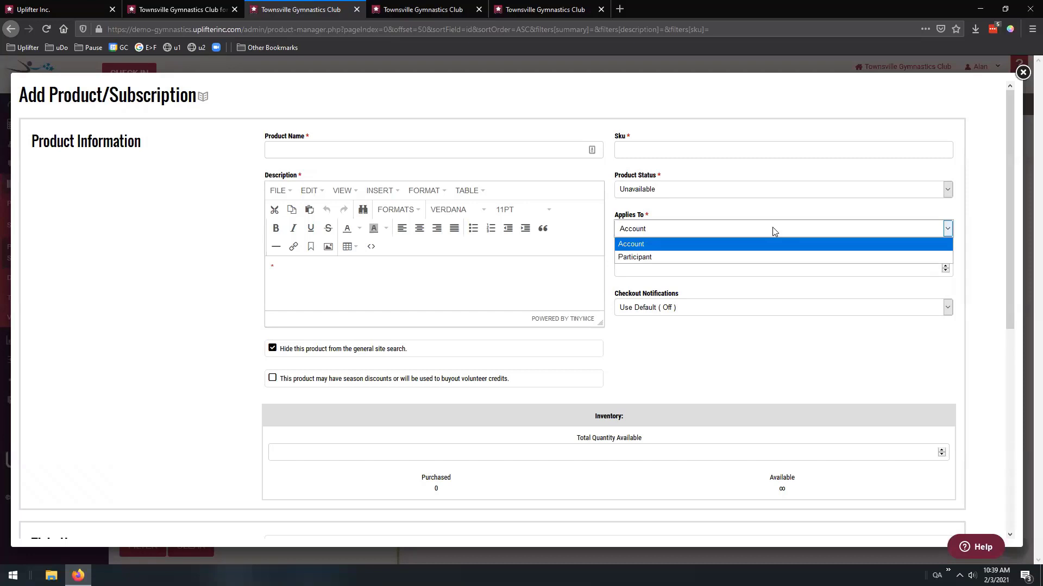
click(629, 257)
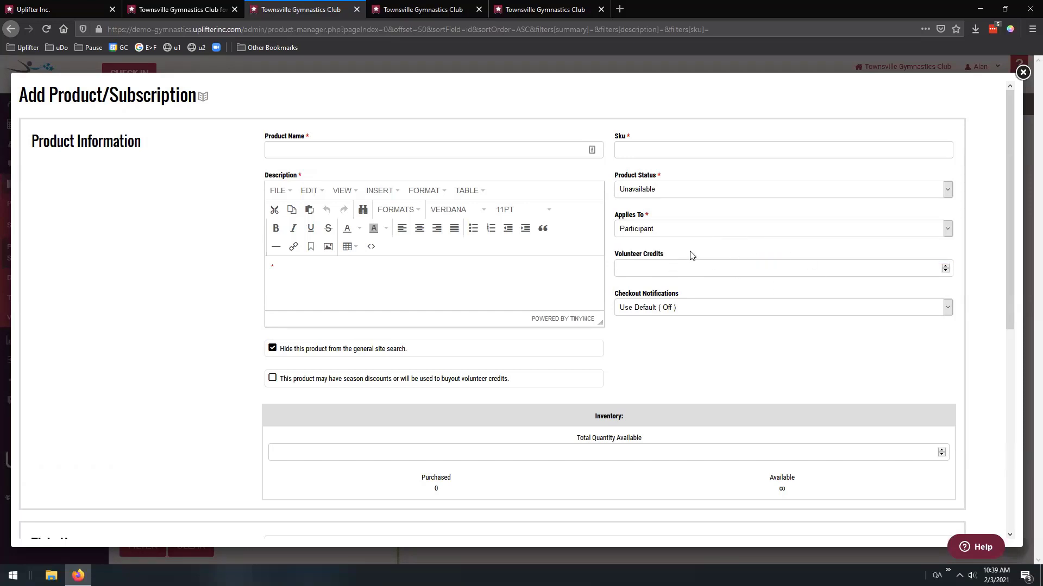
scroll(691, 256, down, 2)
scroll(641, 195, up, 2)
click(650, 270)
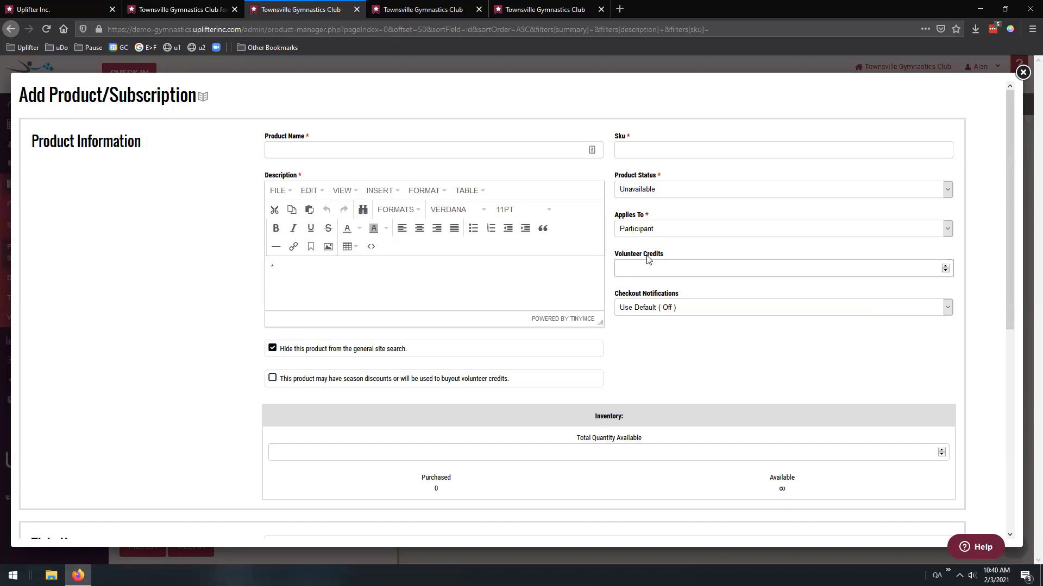
click(718, 290)
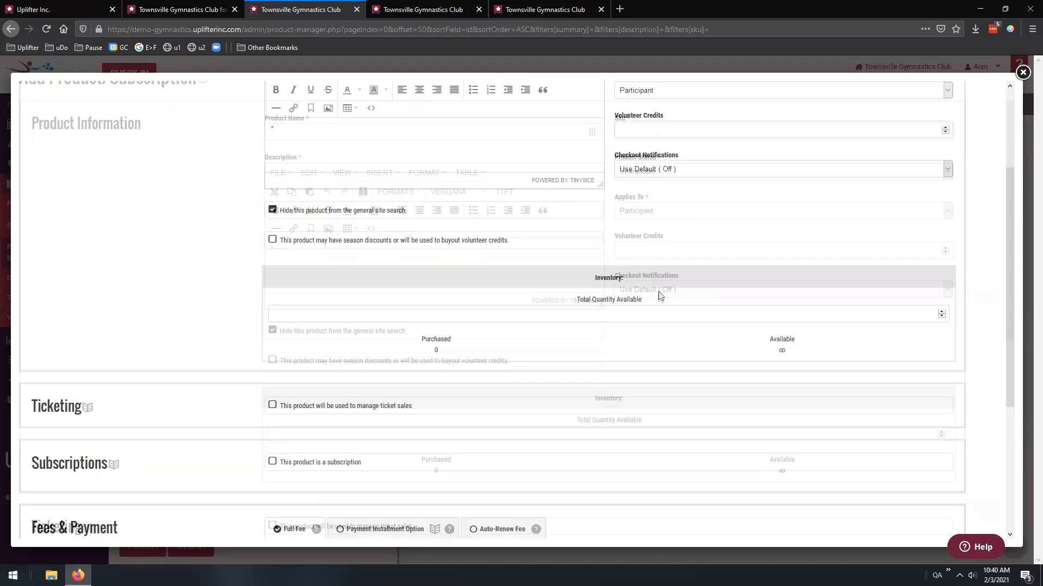
Try a total available quantity of 10 in the new product's inventory, and clear the value again
scroll(657, 296, down, 3)
click(603, 314)
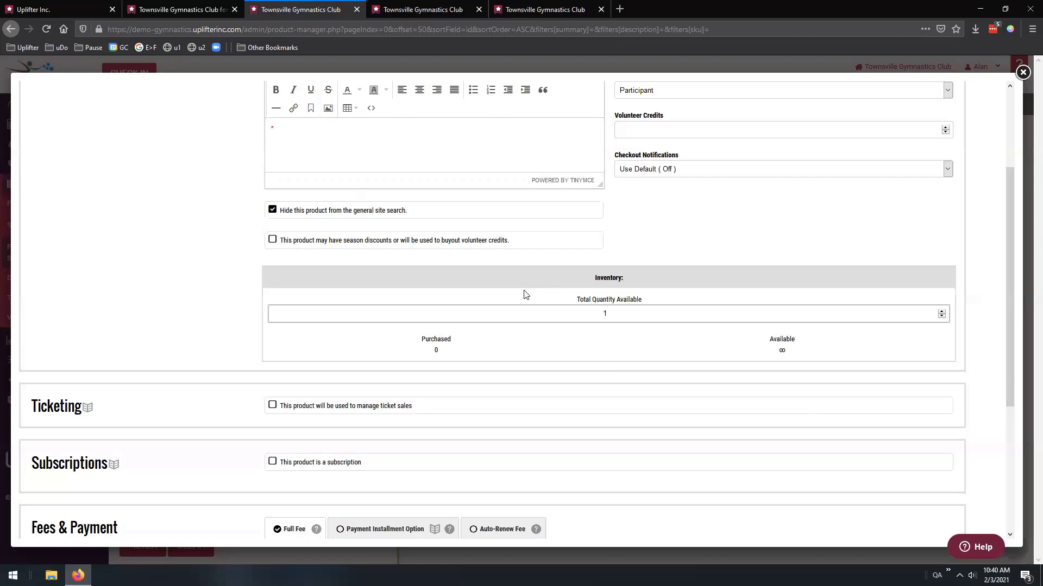
text(0)
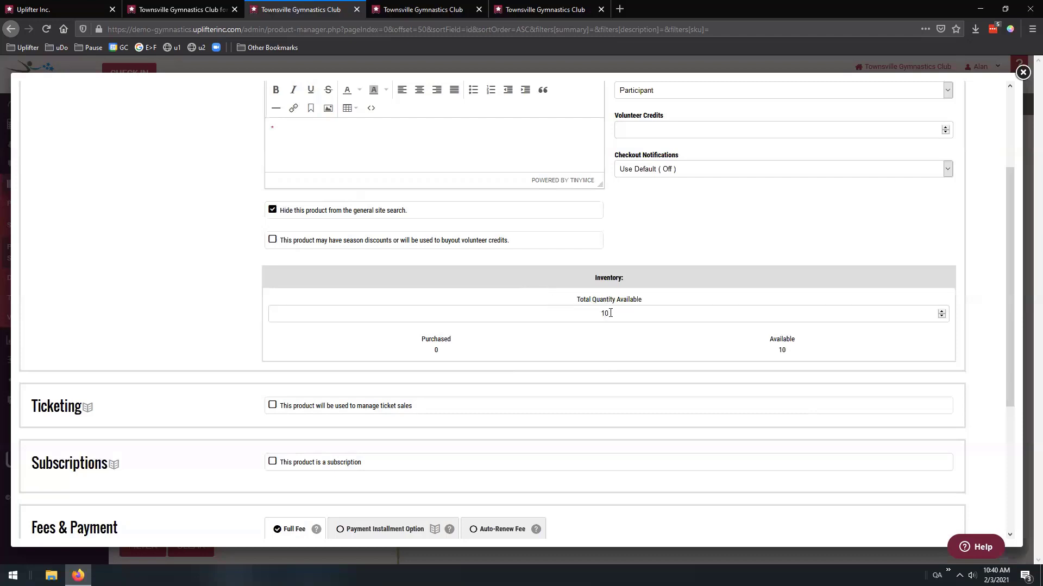
drag(610, 313, 576, 310)
key(BackSpace)
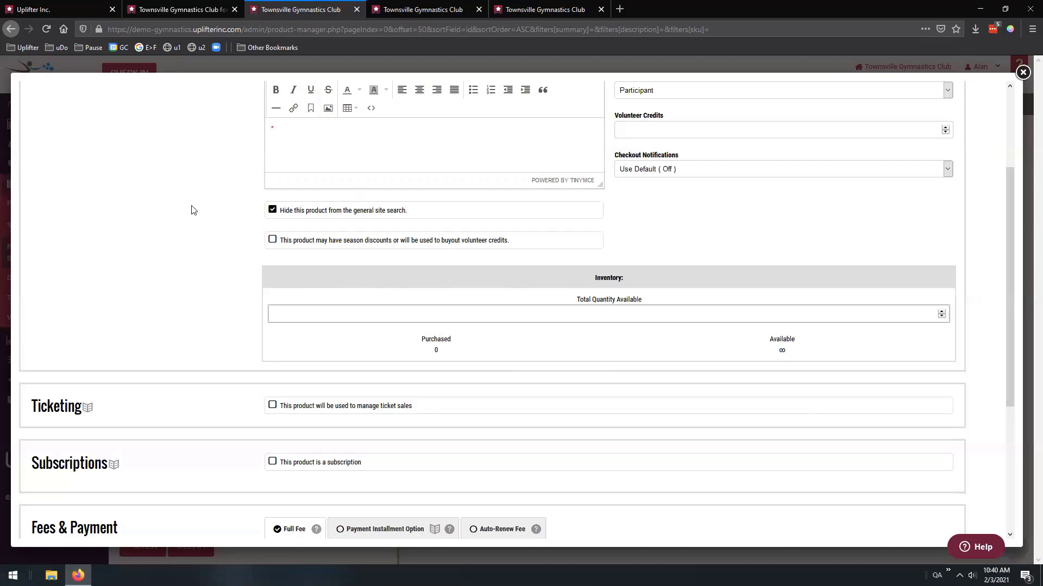
Look at the product's Payment Installment Option and switch its fee type to Auto-Renew Fee
scroll(193, 209, down, 2)
scroll(185, 315, down, 3)
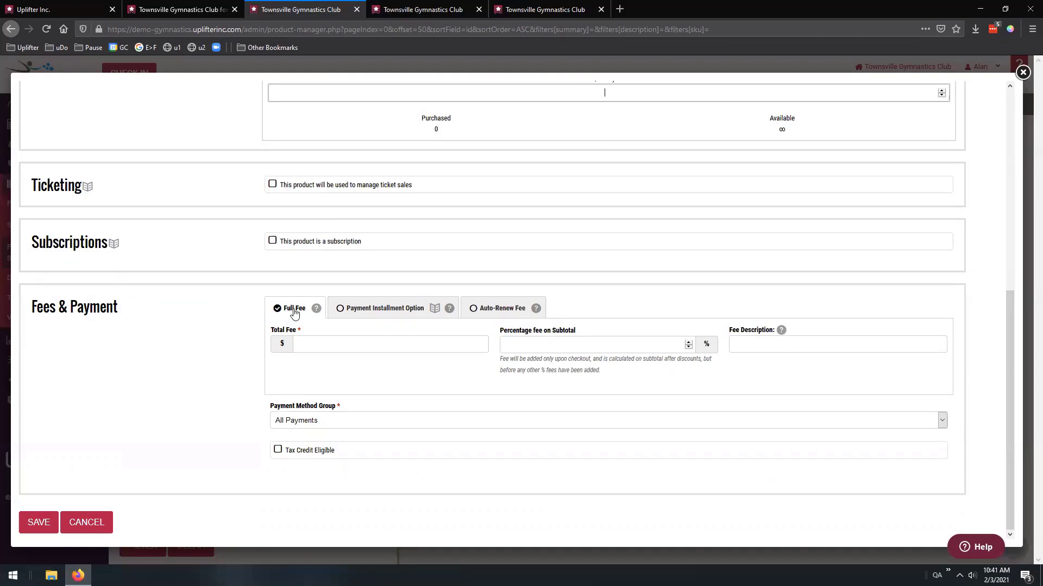
click(371, 309)
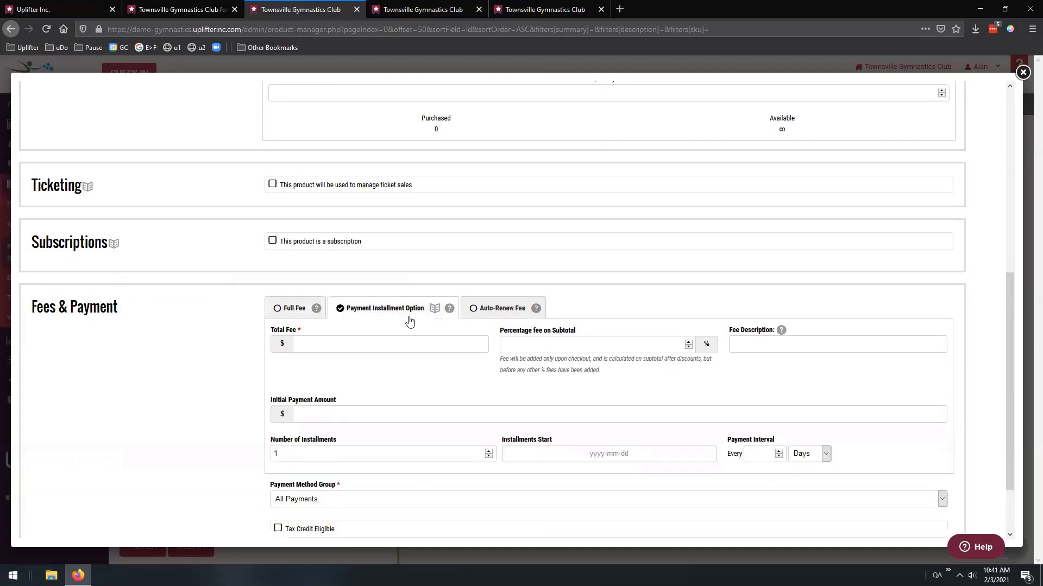
click(482, 310)
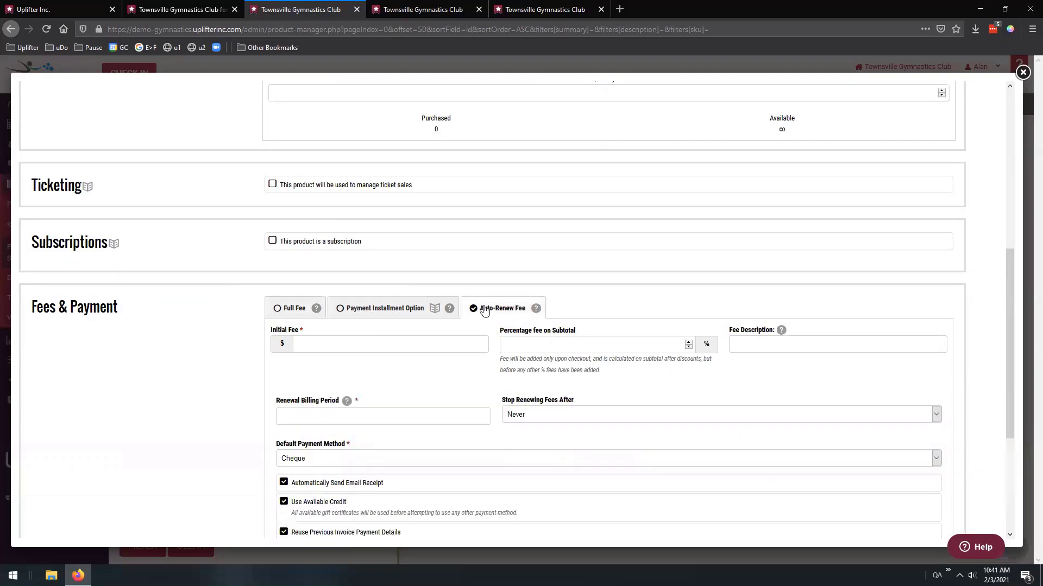
scroll(474, 315, down, 2)
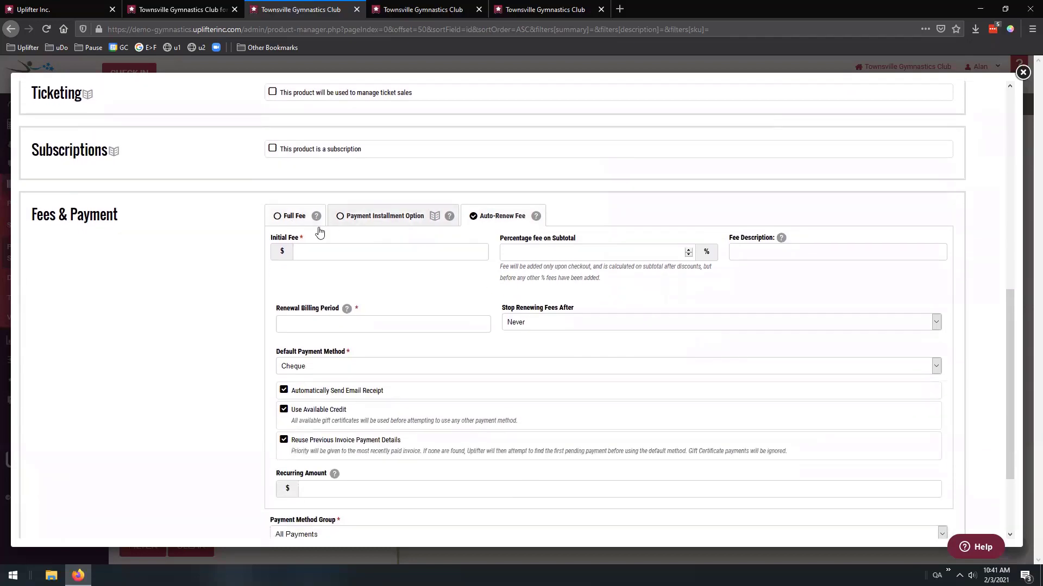
click(335, 251)
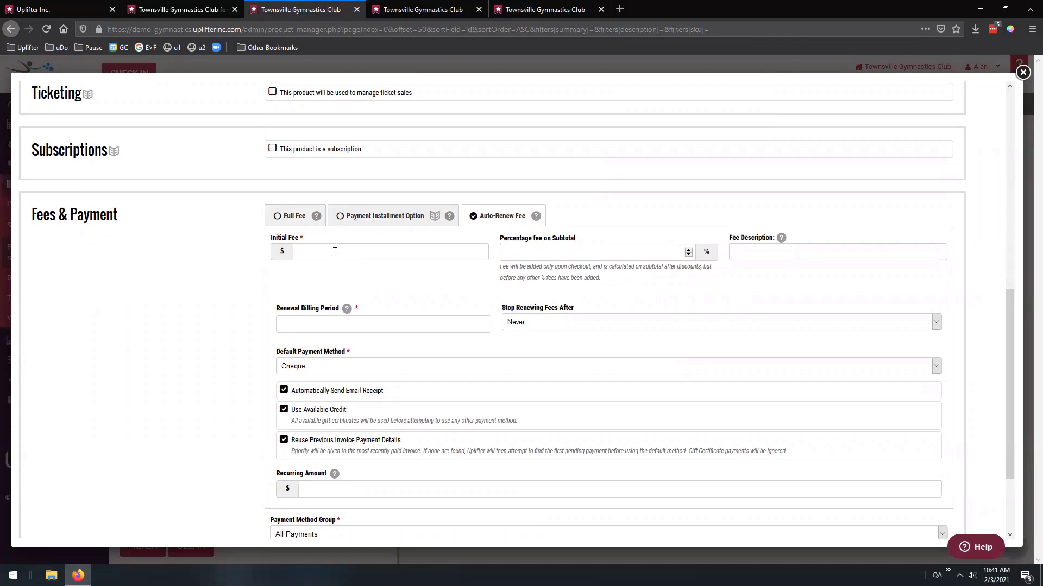
scroll(348, 255, down, 1)
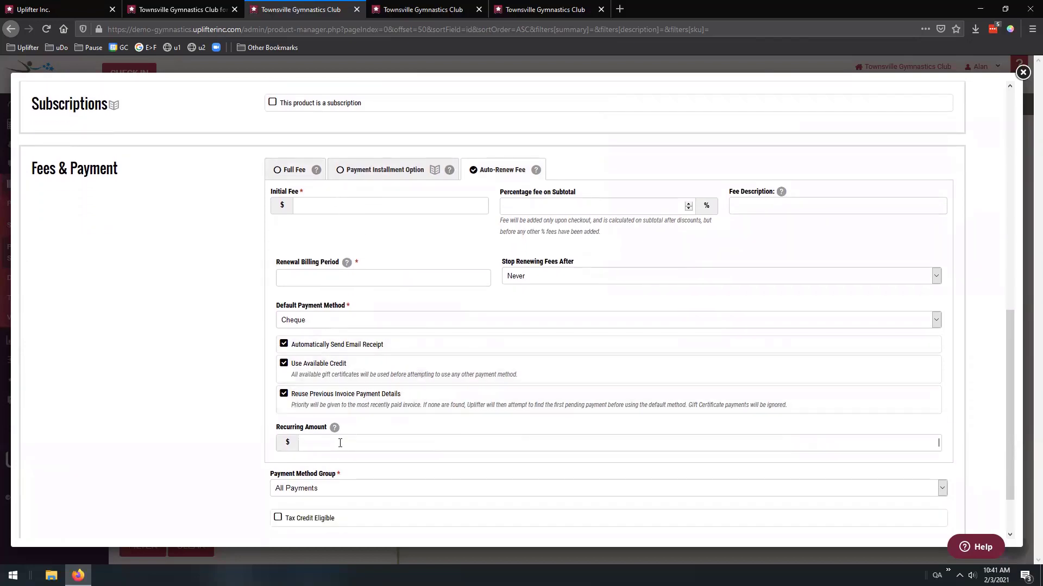
Set the product's percentage fee on subtotal to 5%
click(341, 443)
text(5)
scroll(171, 302, up, 5)
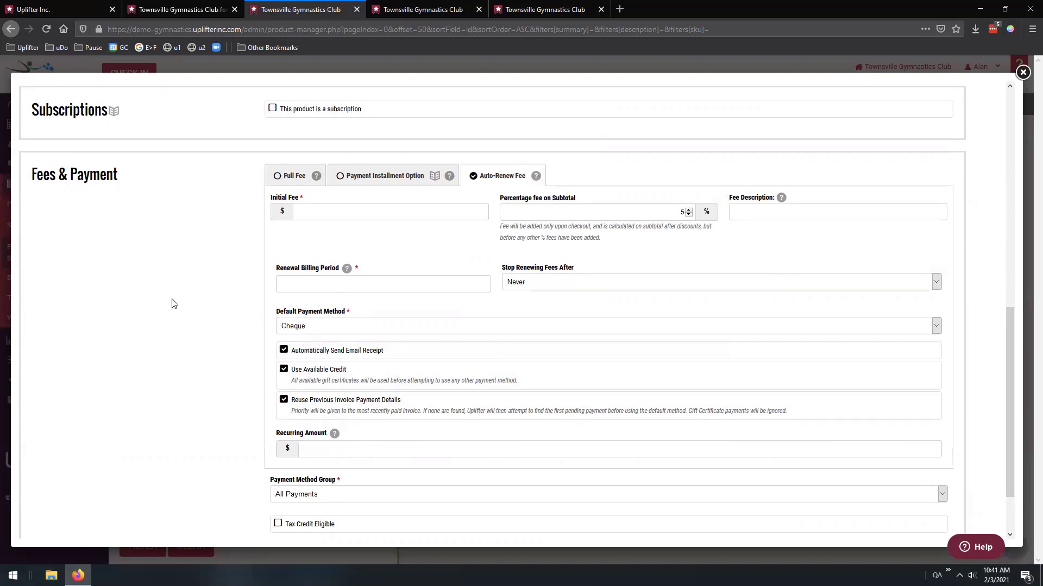
scroll(184, 303, up, 4)
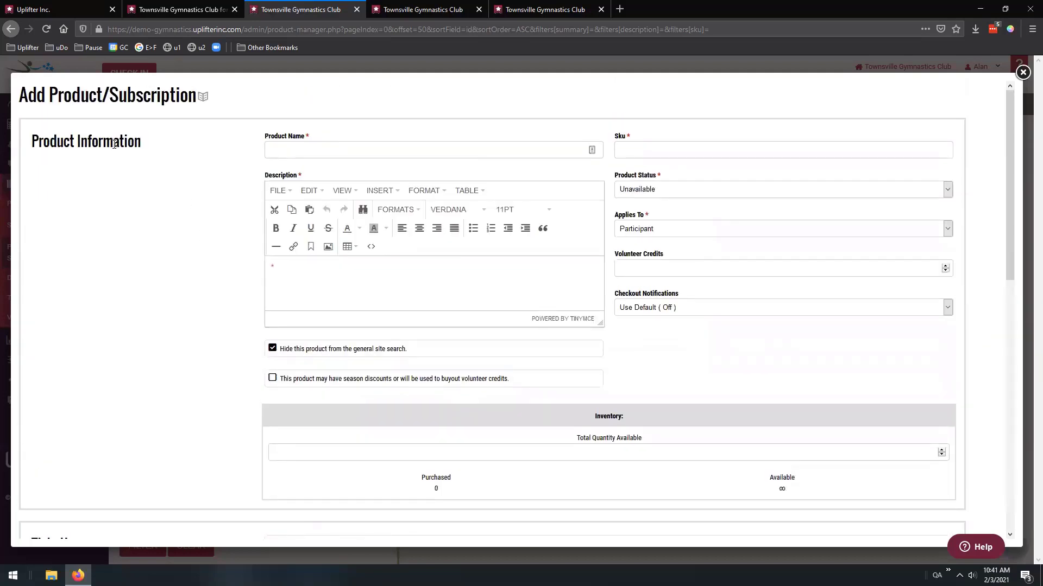
Enable ticket sales management for the product and examine the sample ticket's invoice number and name line
scroll(211, 253, down, 6)
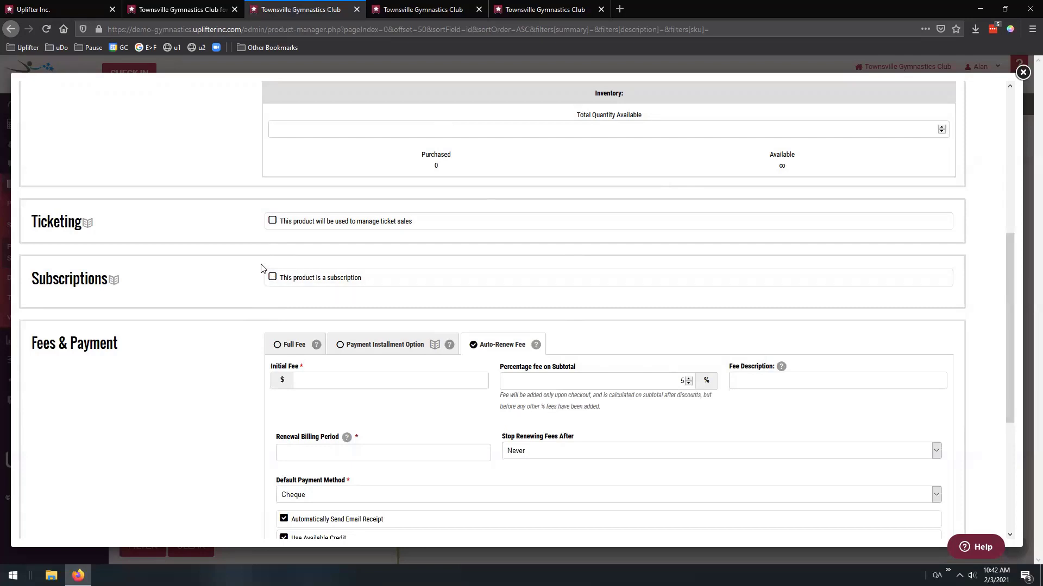
click(272, 221)
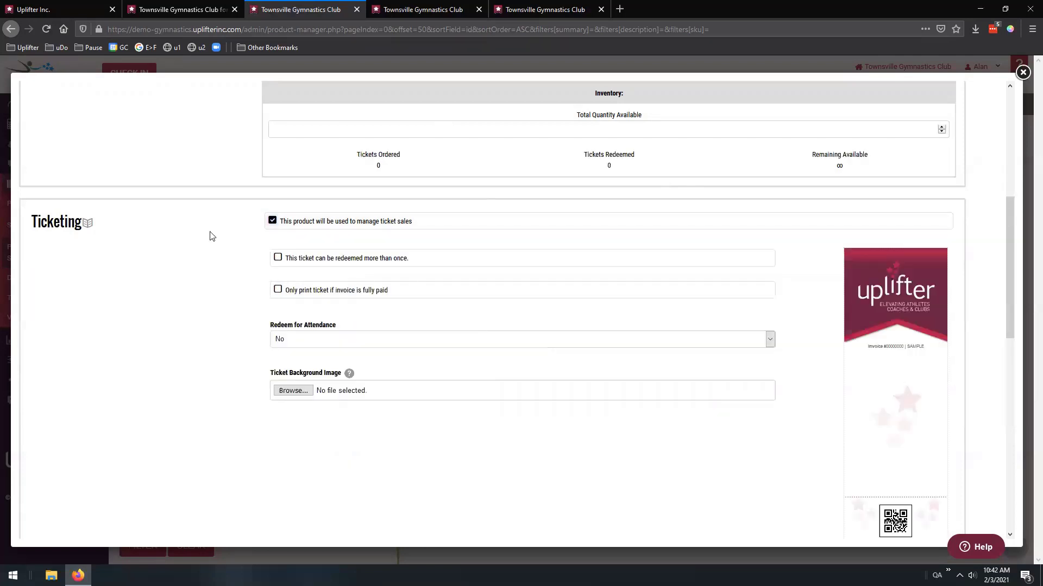
scroll(239, 236, down, 3)
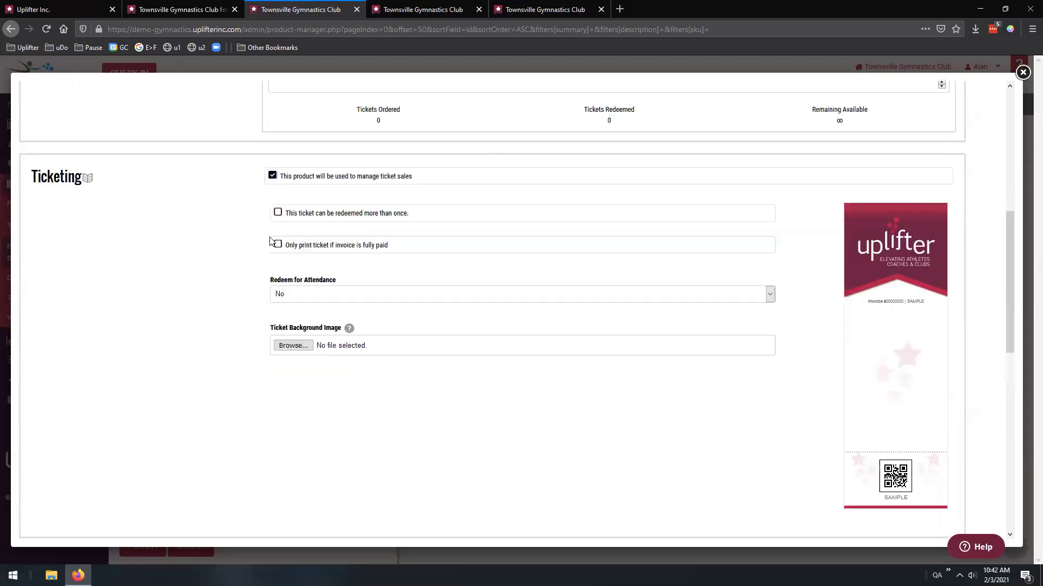
drag(908, 254, 924, 254)
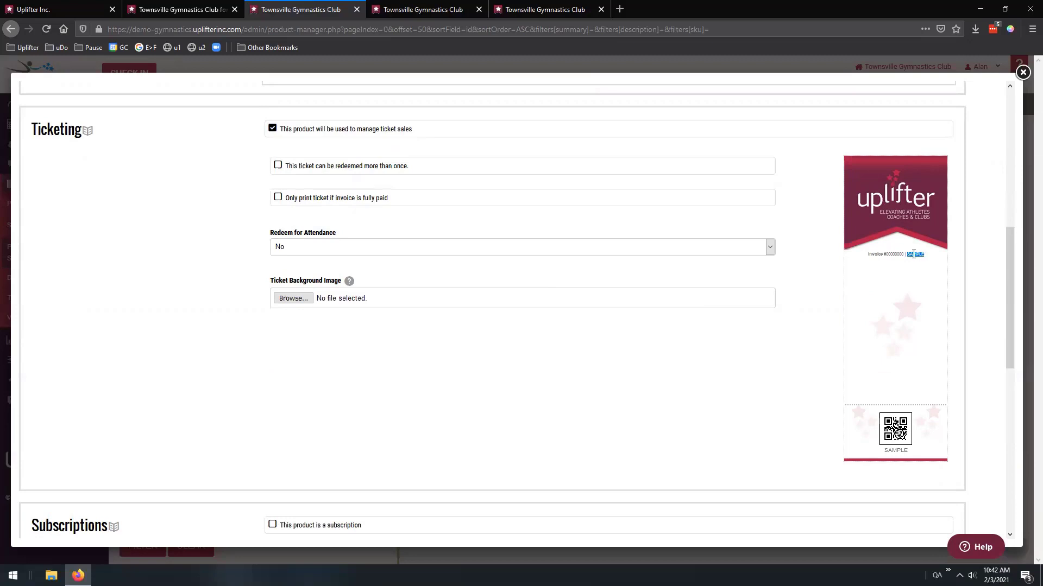
click(912, 258)
scroll(465, 384, up, 1)
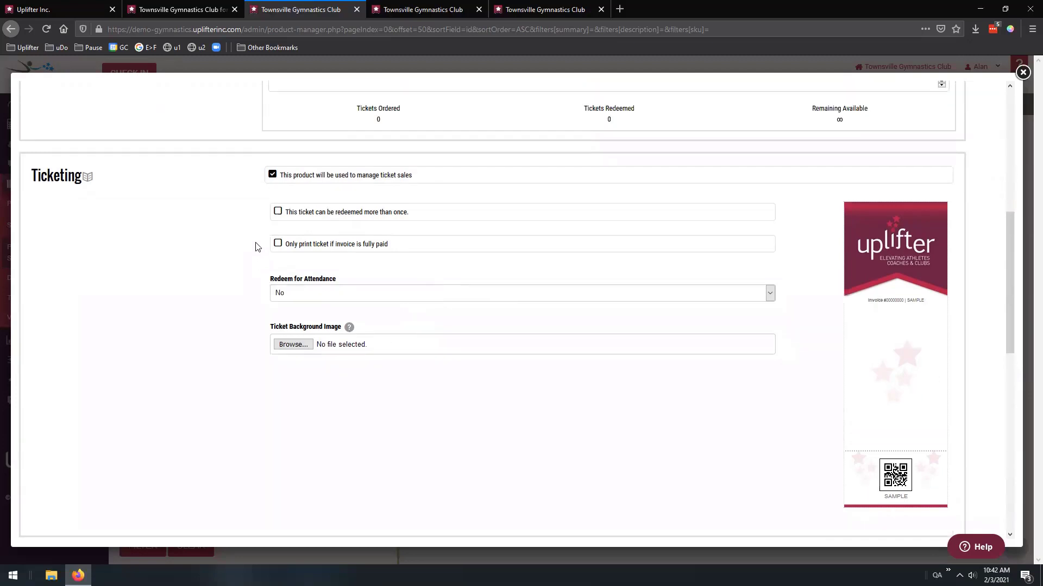
Allow the ticket to be redeemed more than once, with a maximum of 3 redemptions per ticket
click(278, 212)
click(324, 252)
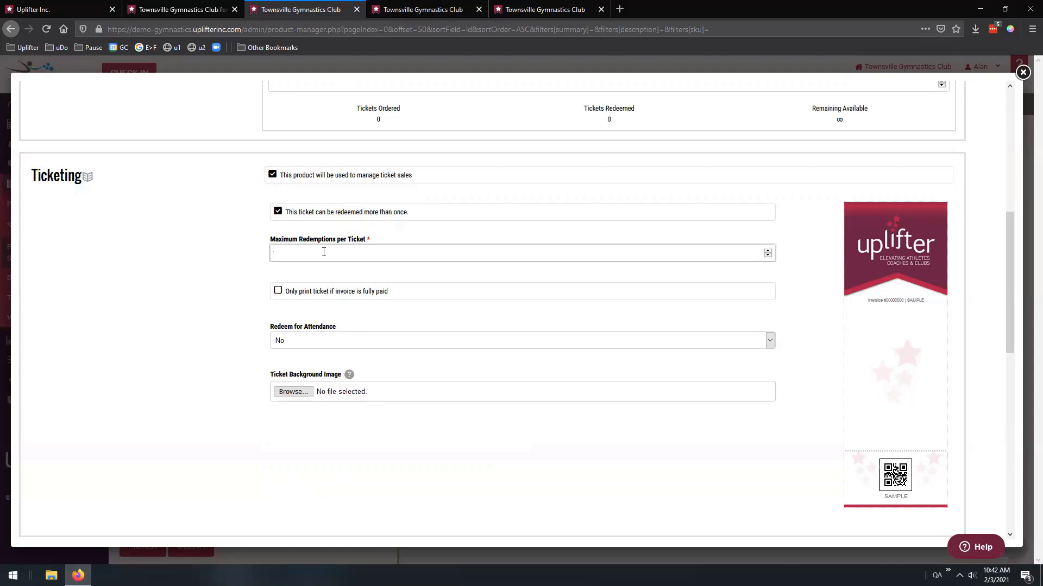
text(3)
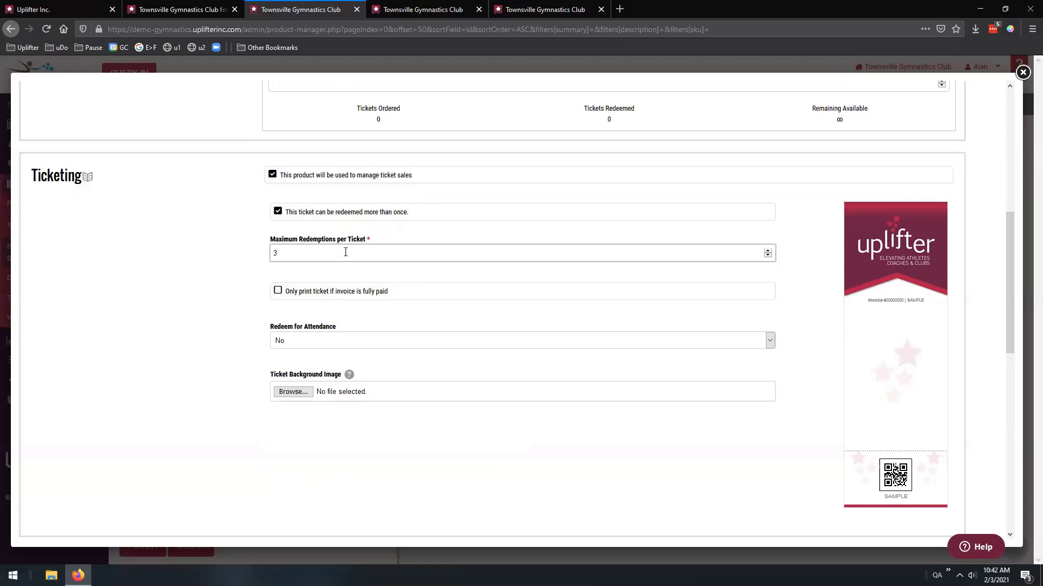
Toggle printing only for fully paid invoices on and off again, and keep Redeem for Attendance at No
click(277, 292)
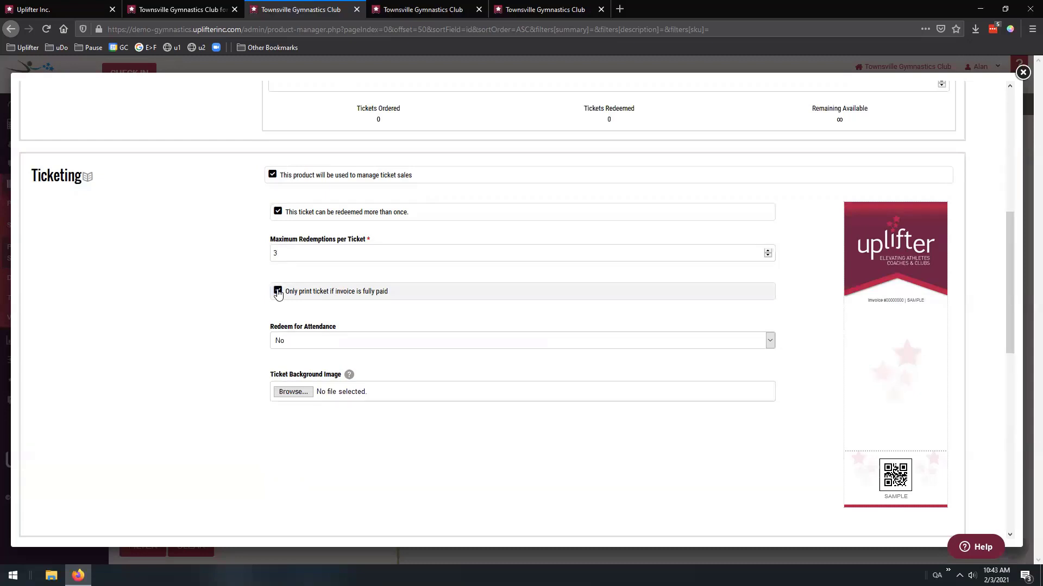
click(278, 292)
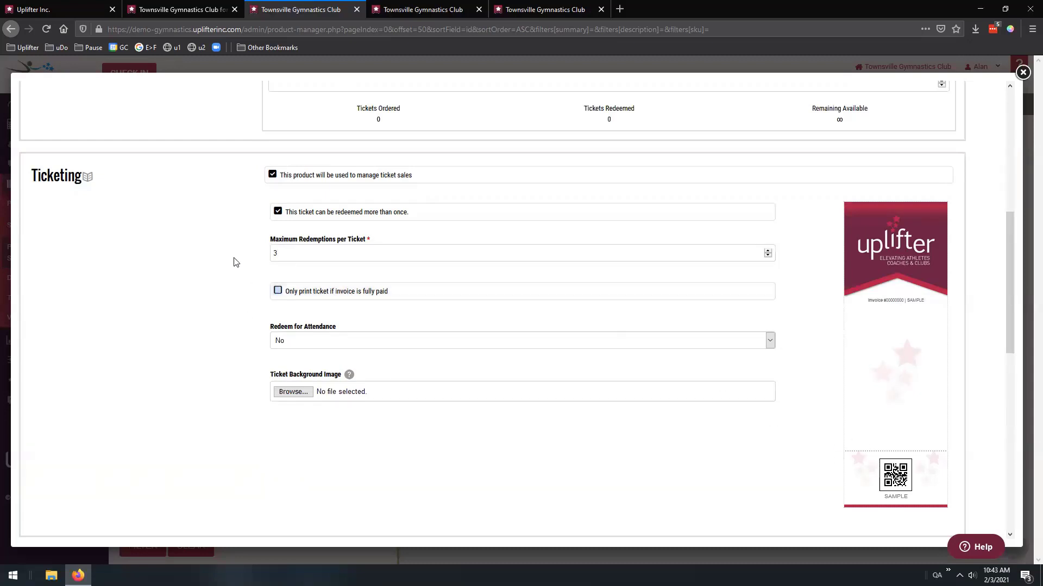
click(294, 345)
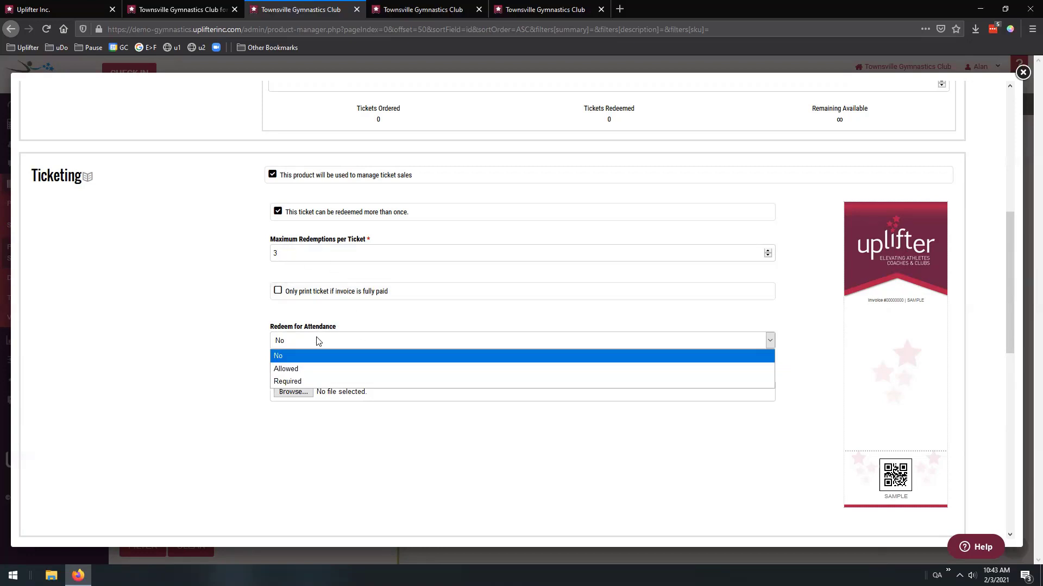
click(306, 355)
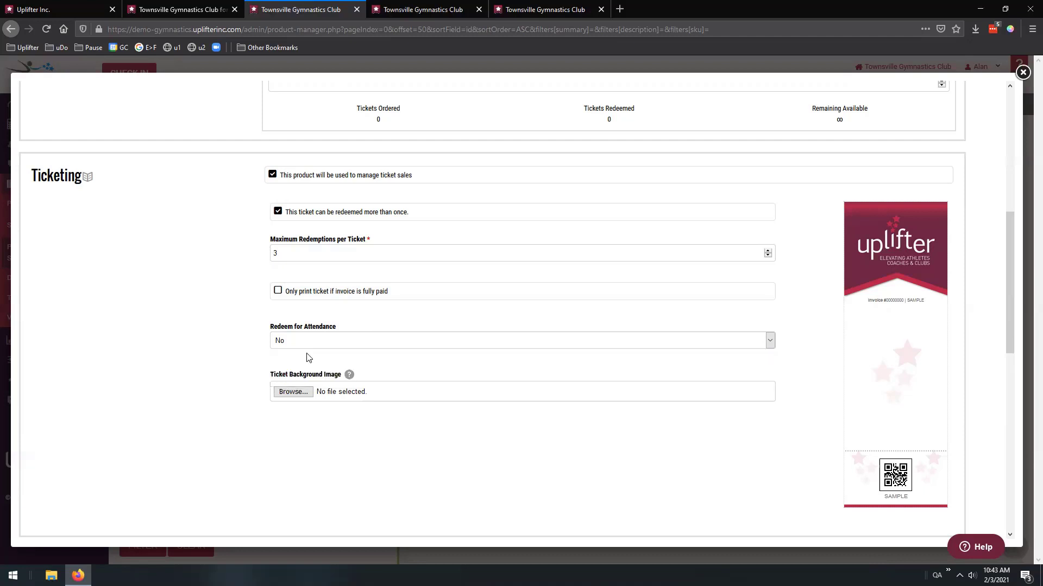
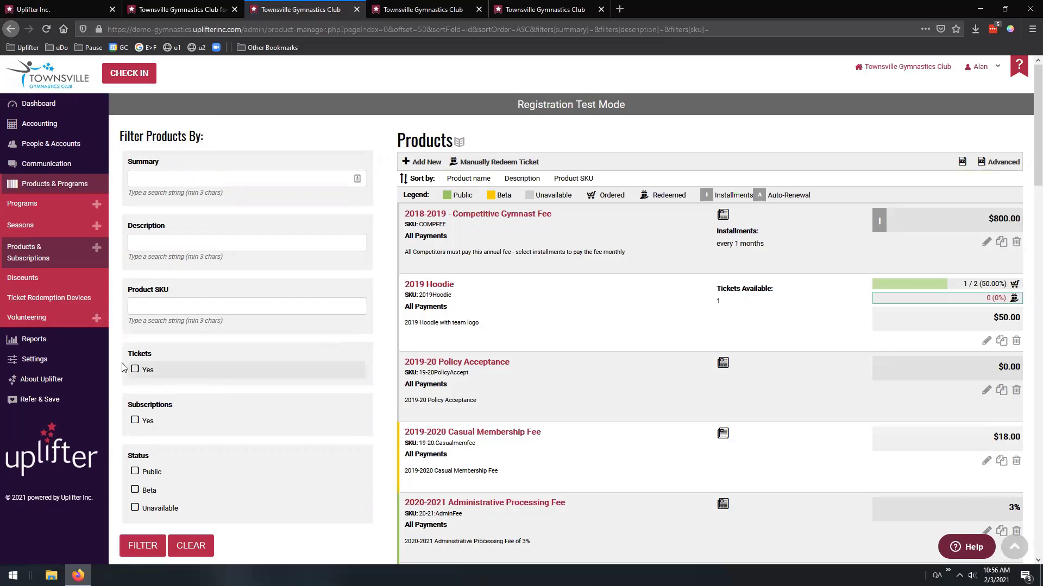
Open the site's policies page in the settings and start creating a new policy
mouse_move(48, 369)
click(145, 459)
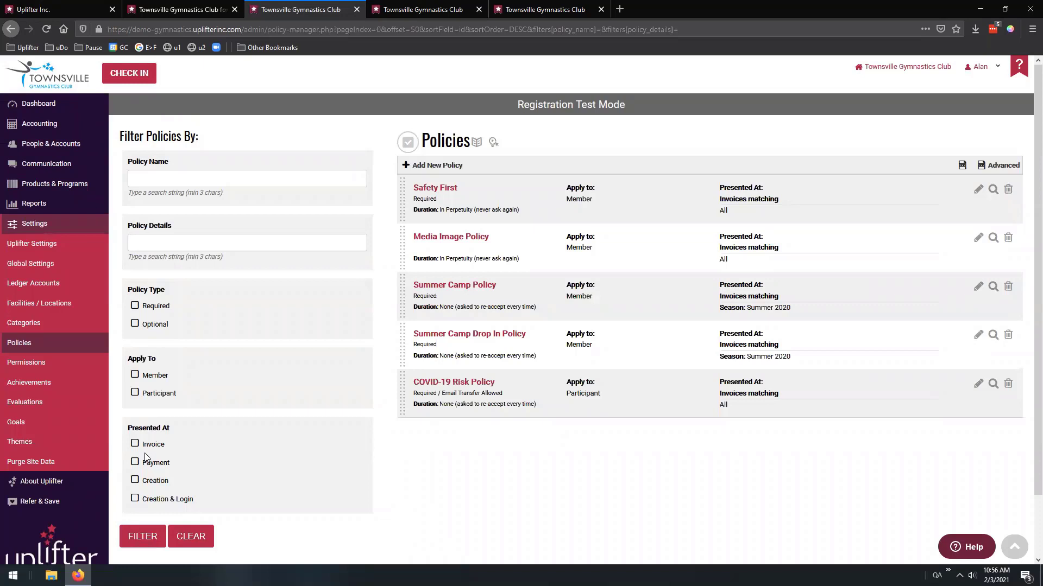
click(438, 165)
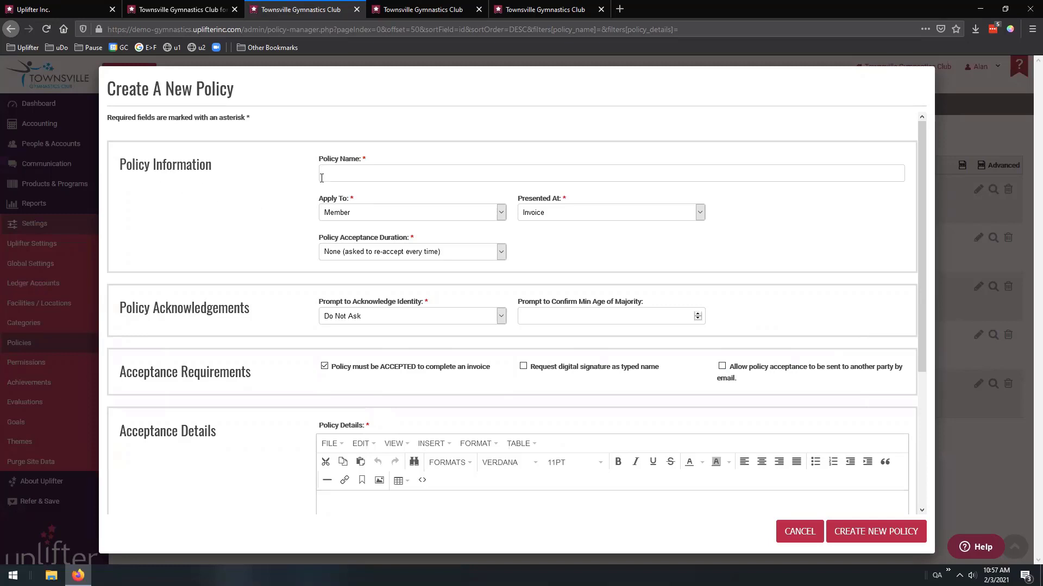
Review the available Apply To and Presented At choices for the new policy
click(456, 212)
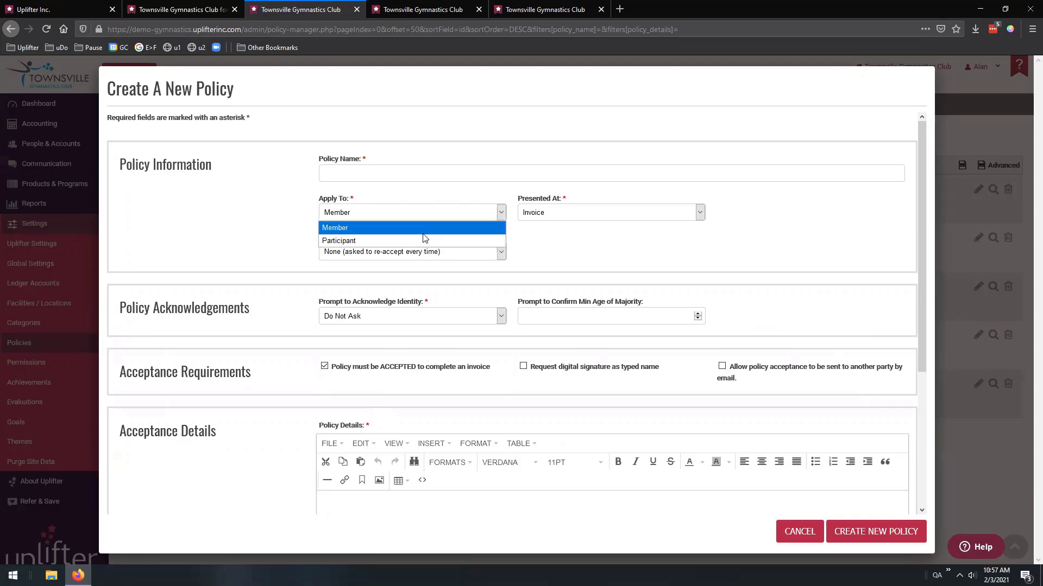
click(458, 201)
click(559, 215)
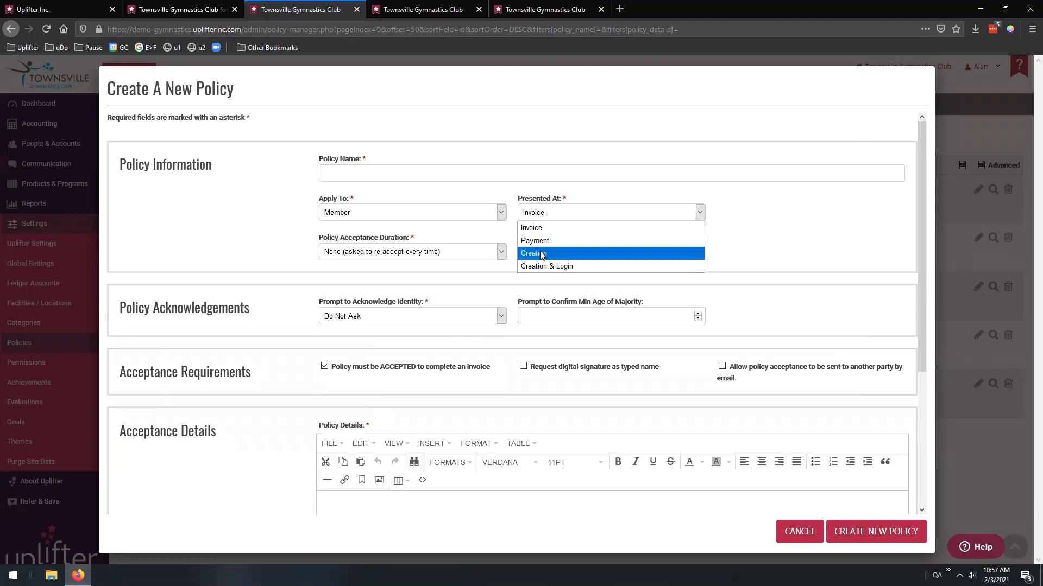
click(548, 201)
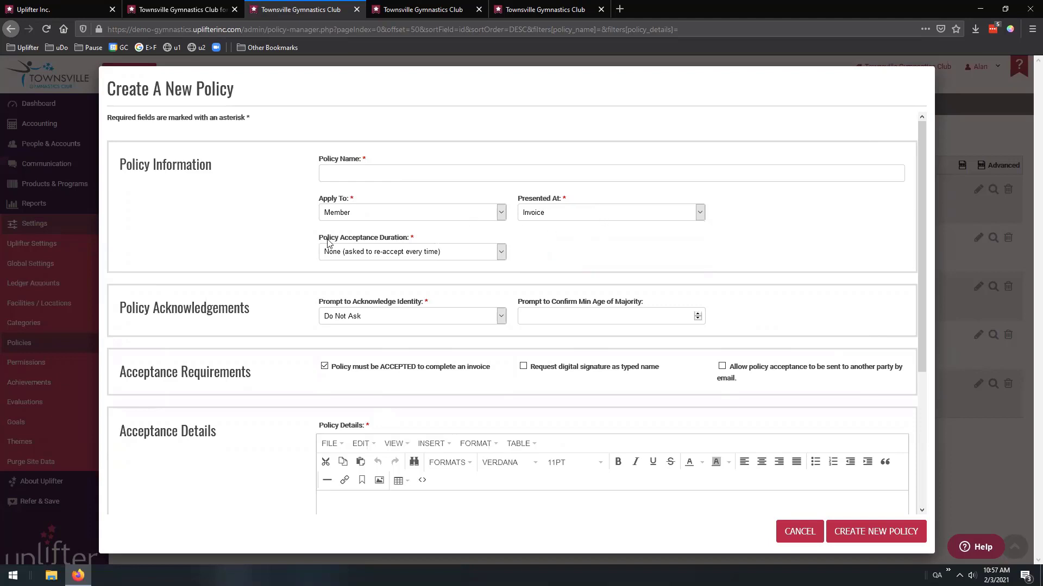
Set the policy acceptance duration to Effective Until and open its end date calendar
click(384, 254)
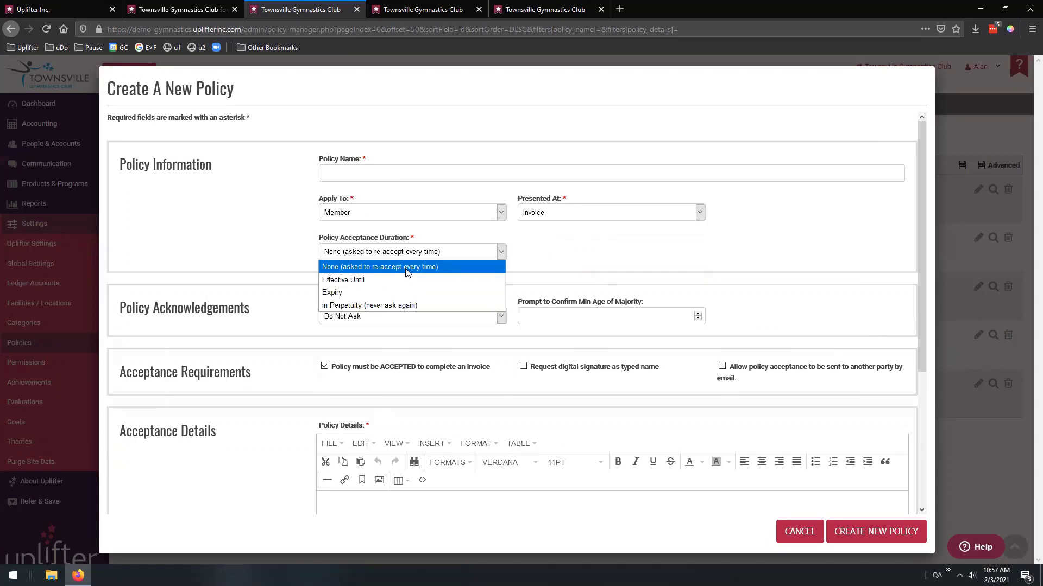
click(532, 219)
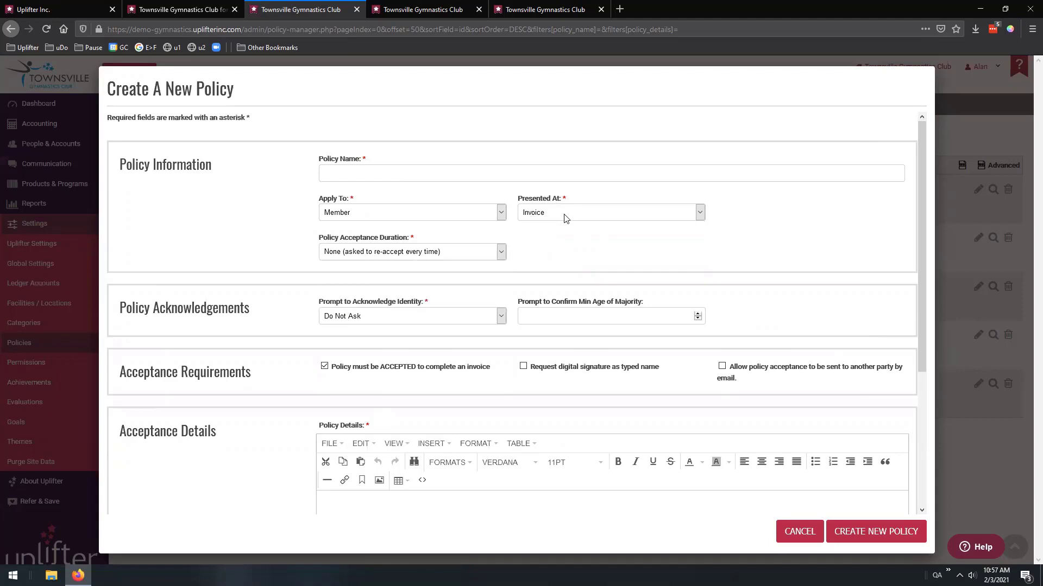
click(543, 217)
click(484, 256)
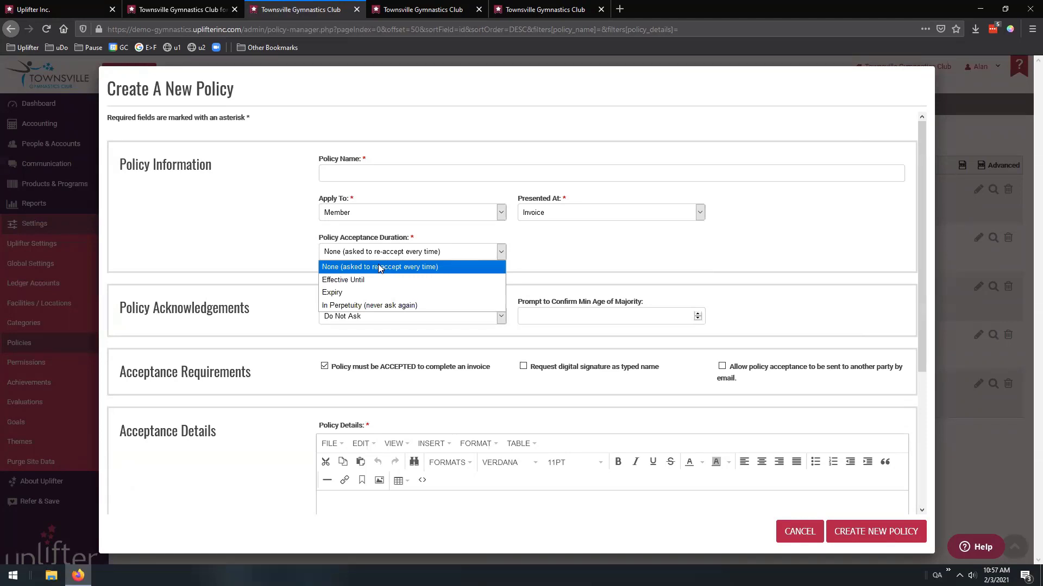
click(354, 280)
click(592, 250)
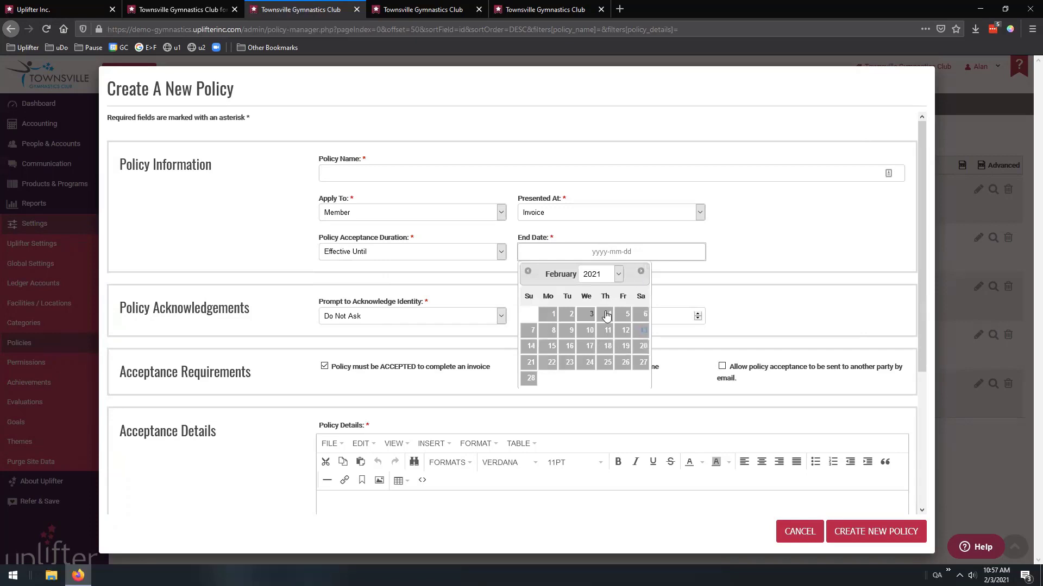
Change the policy acceptance duration to Expiry and go to its duration value
click(500, 251)
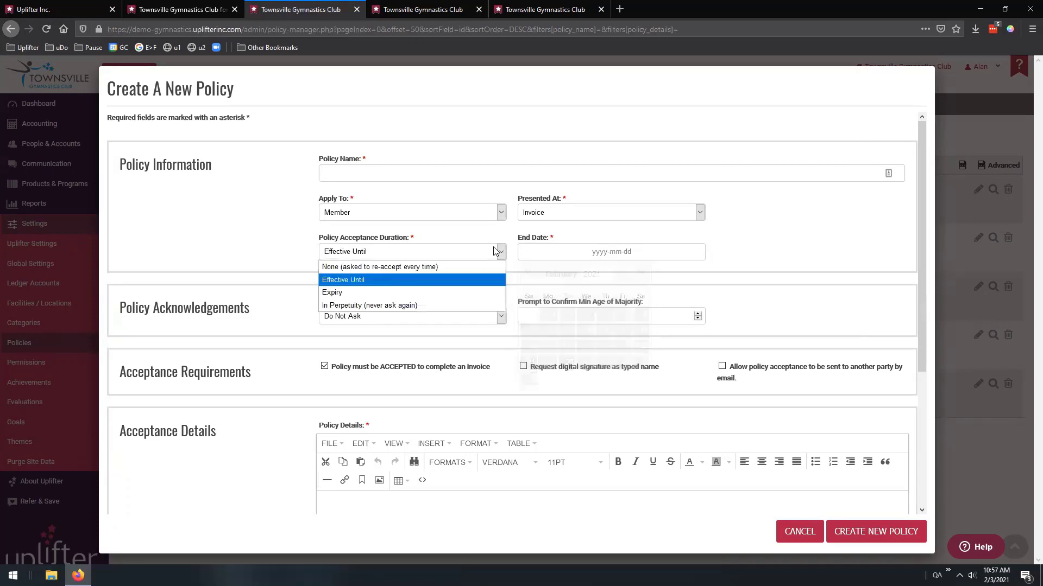
click(443, 294)
click(584, 253)
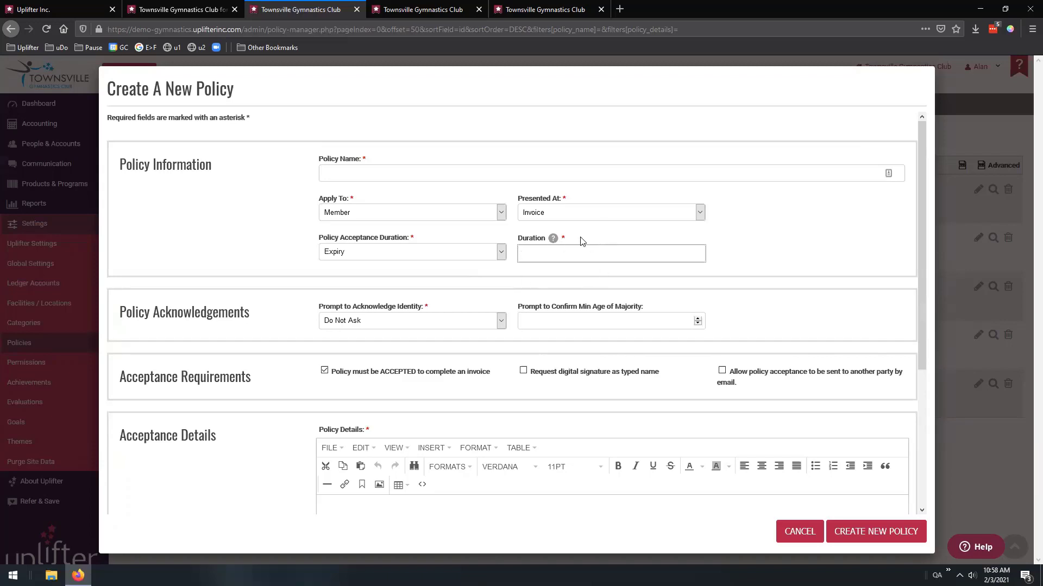
Set the prompt to acknowledge identity to Parent / Legal Guardian and go to the minimum age of majority
scroll(418, 217, down, 1)
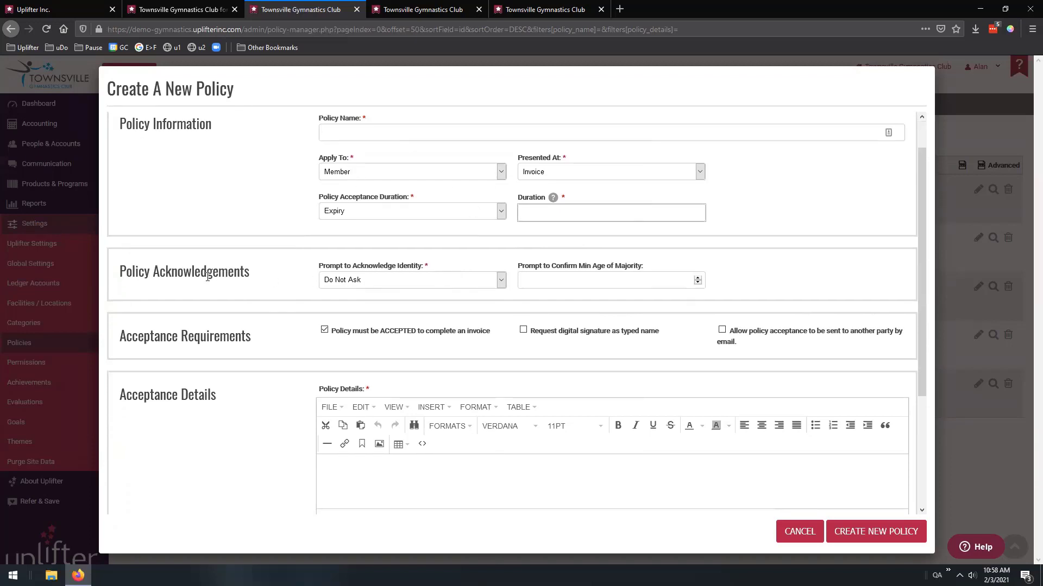
click(408, 281)
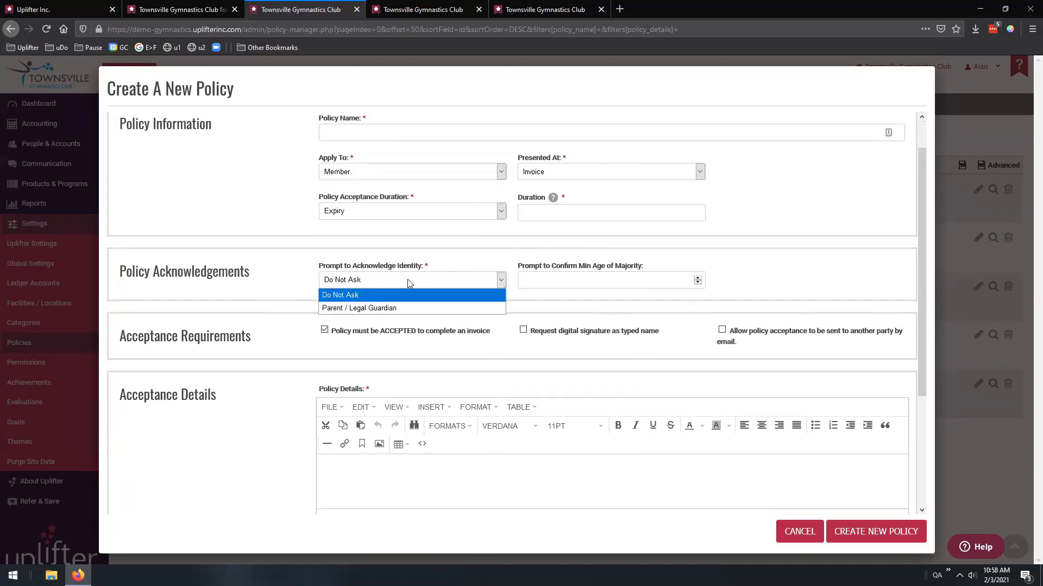
click(406, 310)
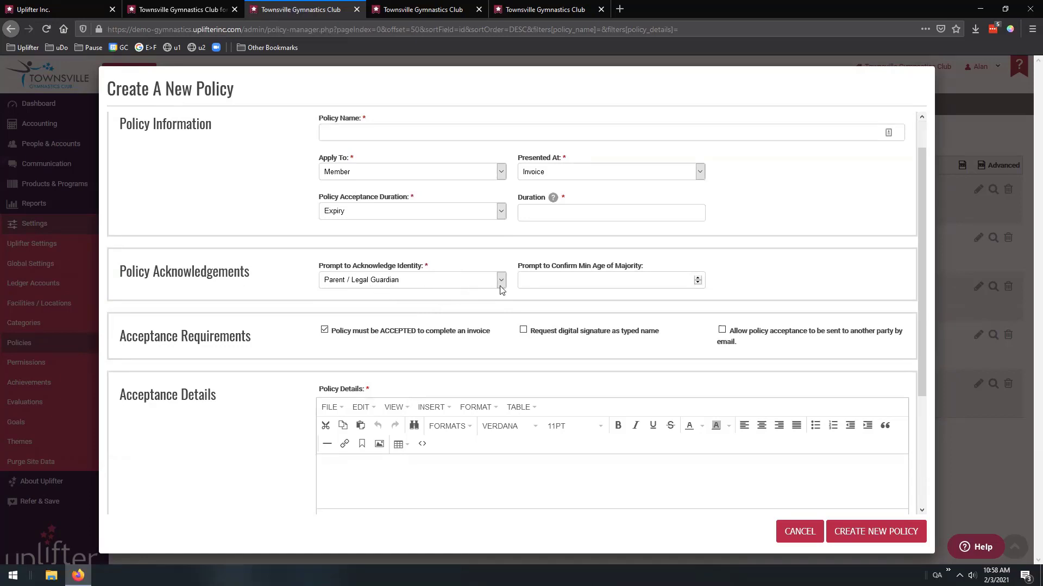
click(567, 279)
Make policy acceptance optional, request a typed-name digital signature, and toggle emailing the acceptance to another party on and off again
click(327, 331)
click(325, 330)
click(326, 331)
click(721, 332)
click(723, 332)
Place the cursor in the policy details text and make that editor taller
scroll(706, 321, down, 2)
scroll(219, 352, down, 1)
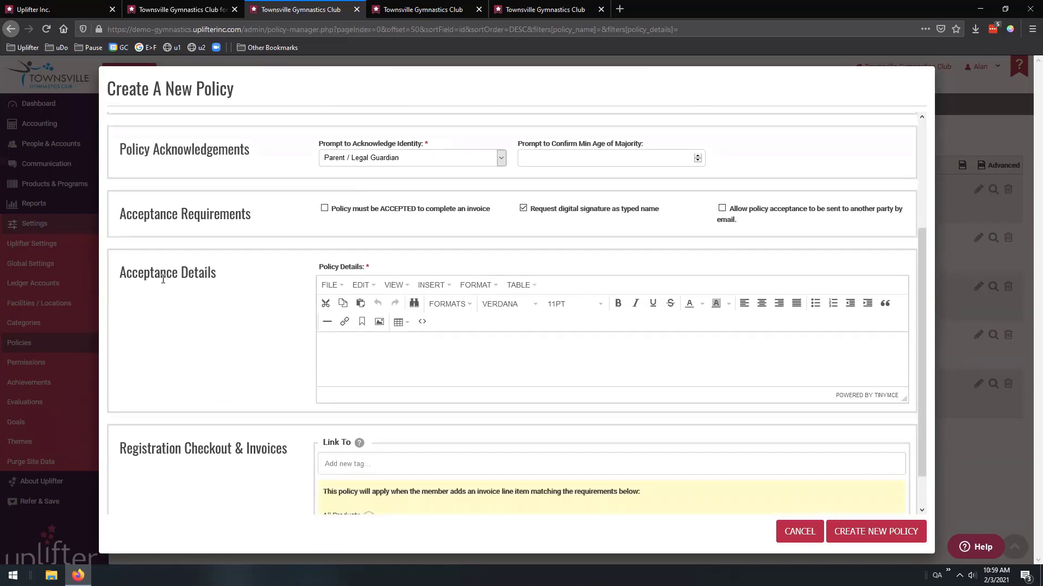
click(410, 359)
drag(903, 399, 904, 495)
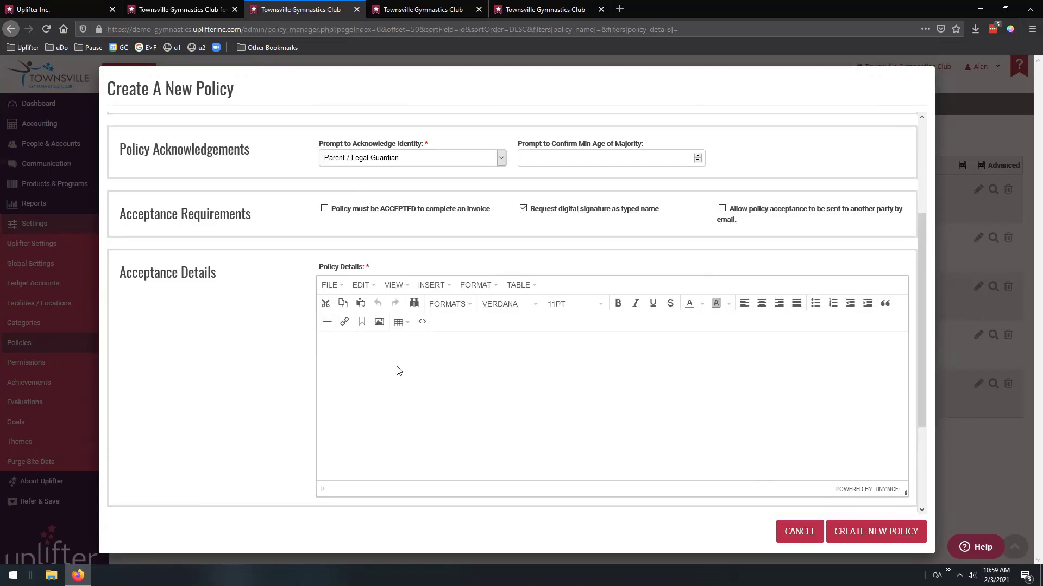
Link the policy to all registrations in the CanGym category
scroll(326, 313, down, 1)
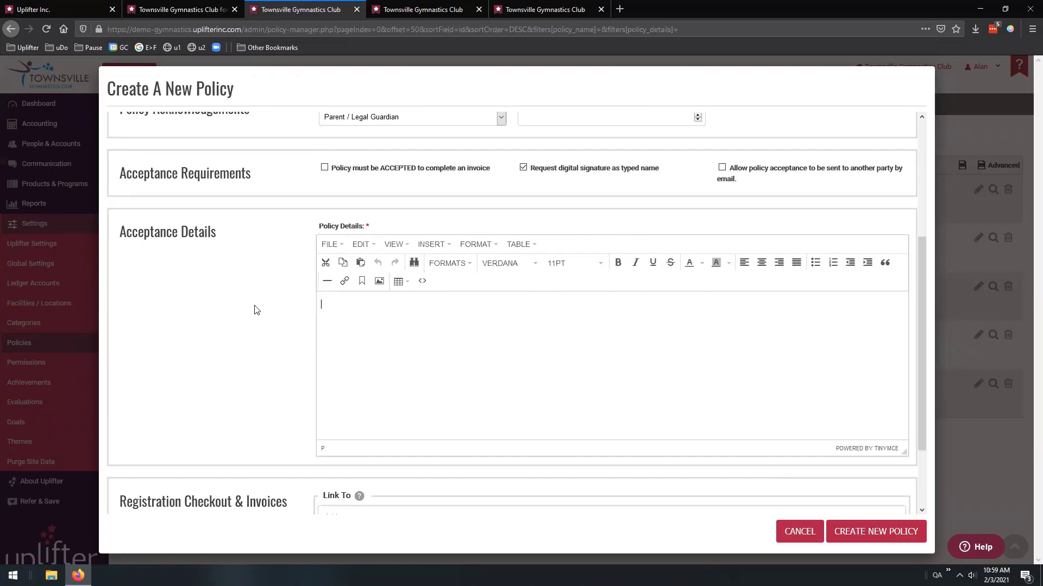
scroll(266, 266, down, 3)
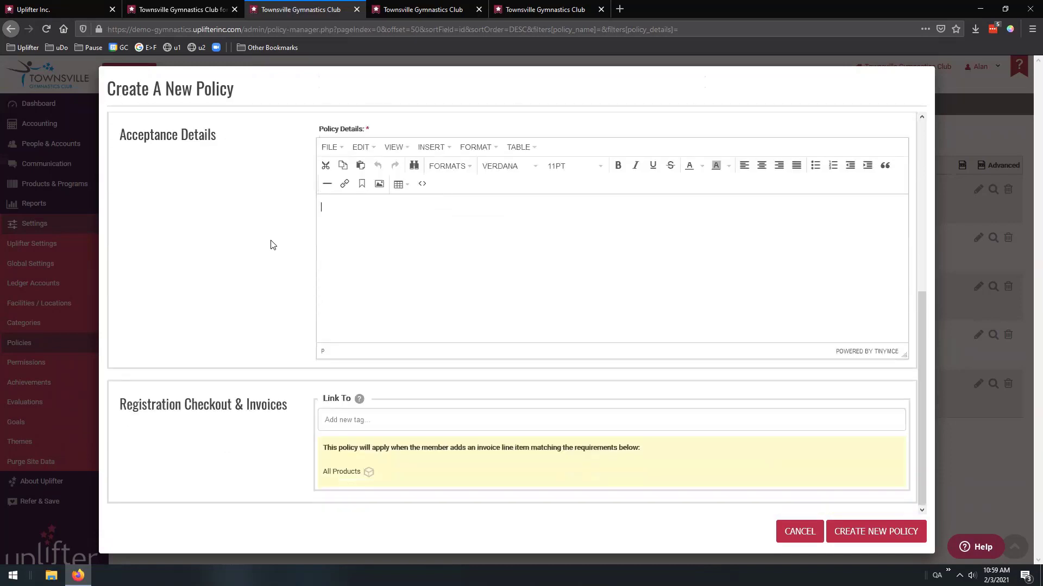
scroll(273, 245, up, 2)
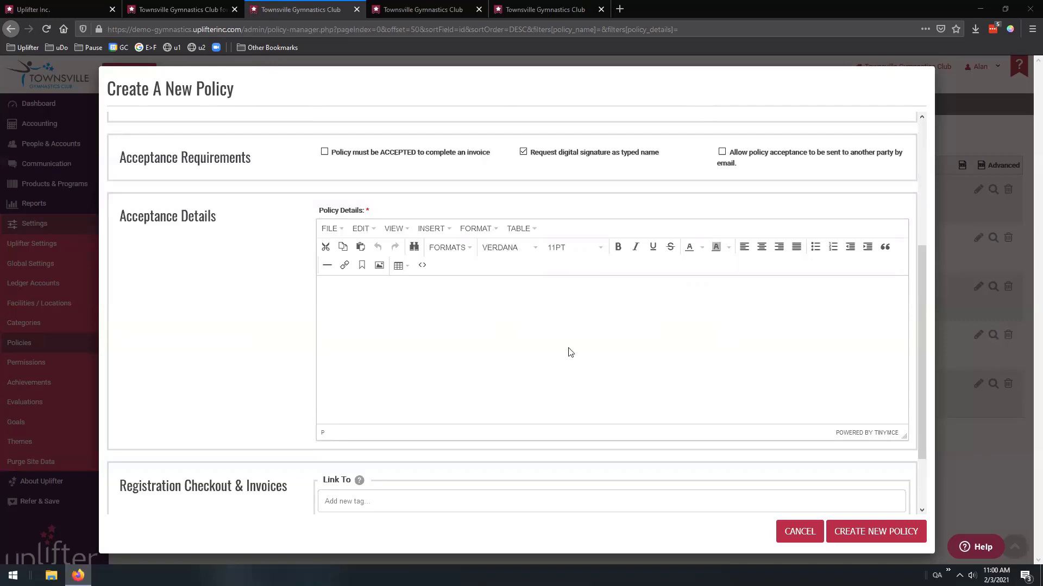
scroll(515, 317, down, 3)
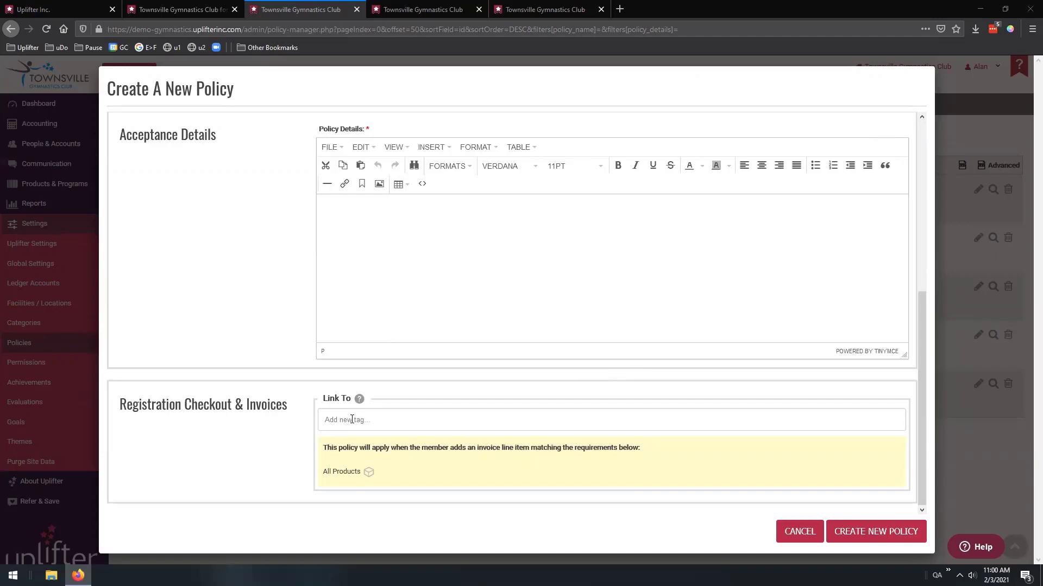
click(368, 422)
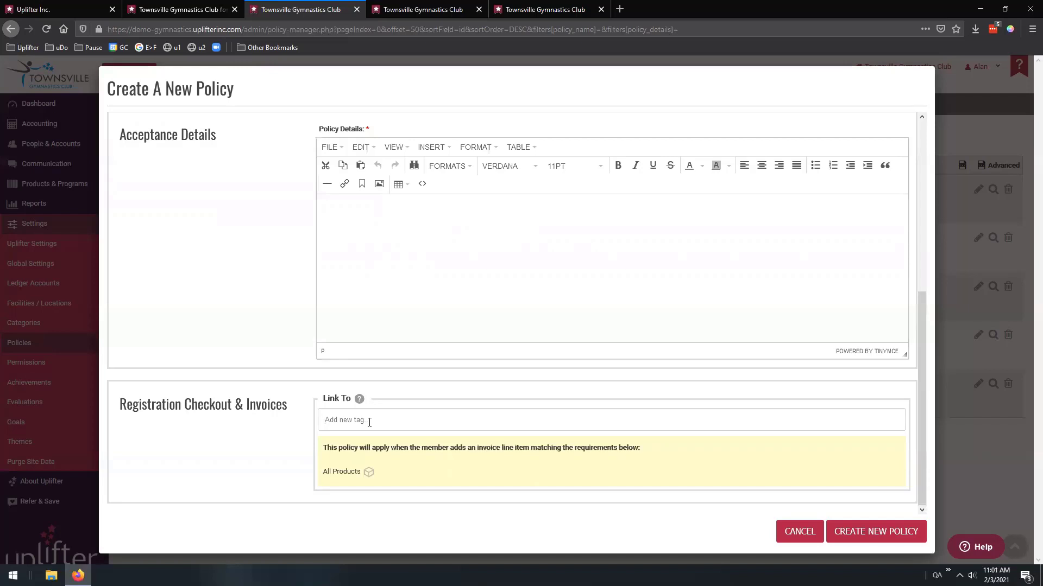
text(can)
click(358, 459)
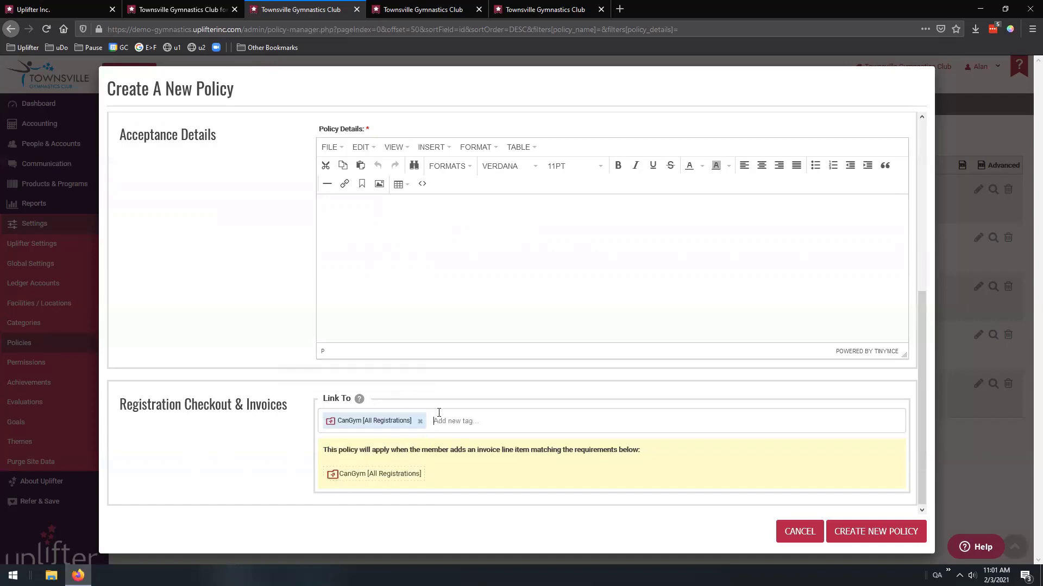
Link the policy to the Recreational category as well, and remove both the Recreational and CanGym links
scroll(515, 353, up, 2)
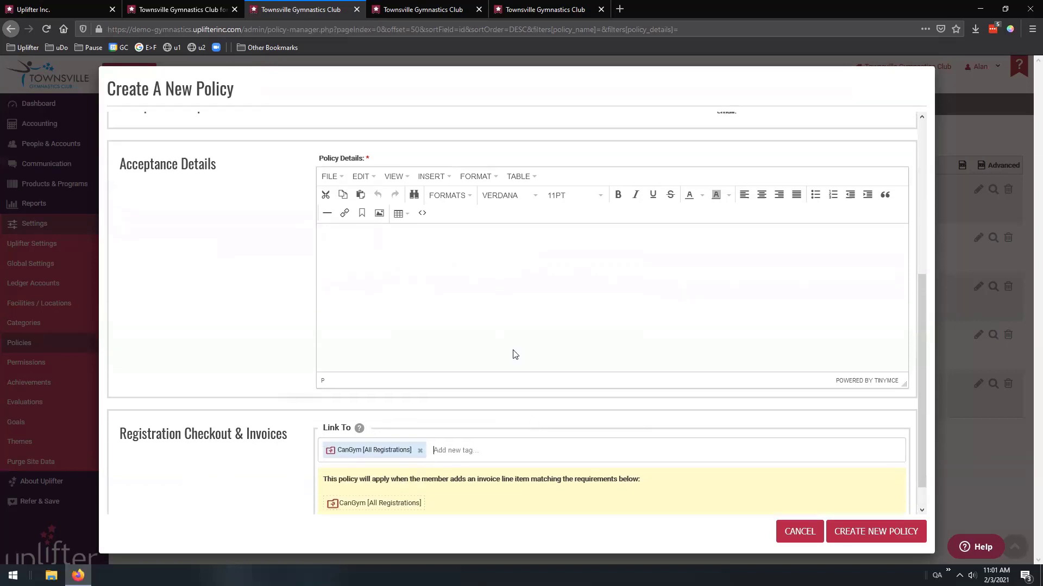
scroll(498, 347, down, 2)
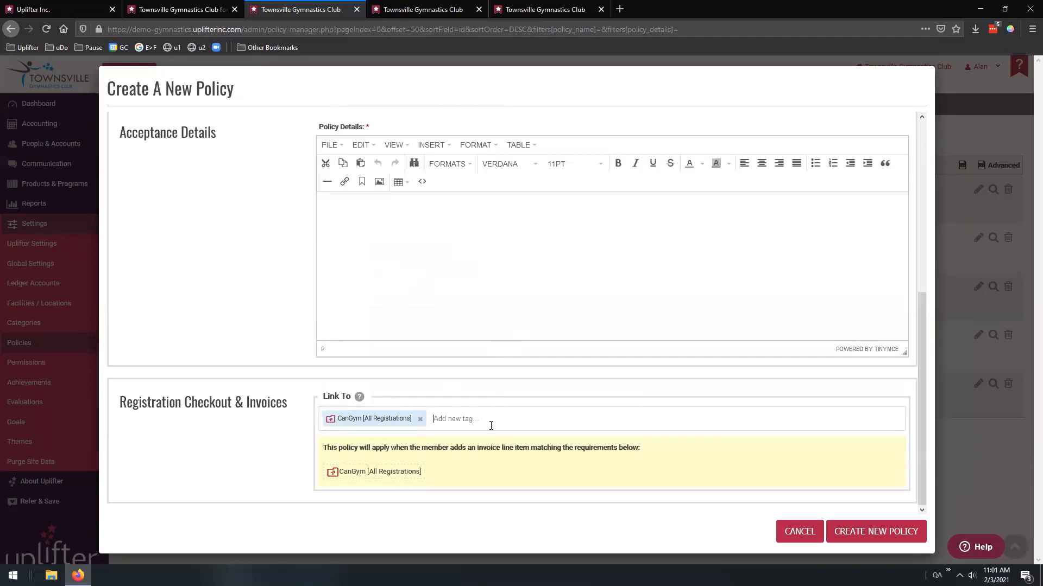
text(rec)
click(465, 456)
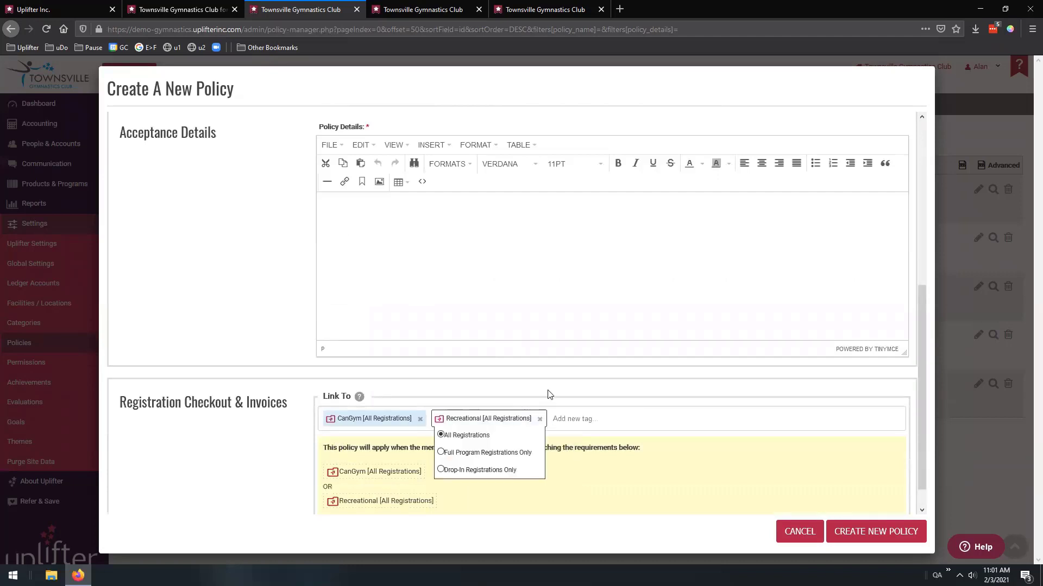
click(540, 420)
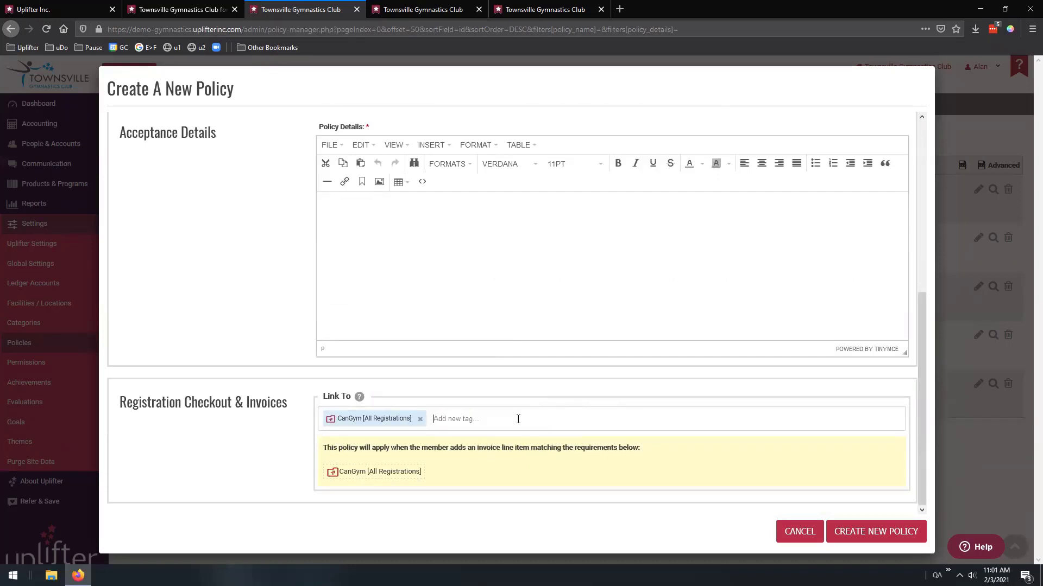
click(421, 420)
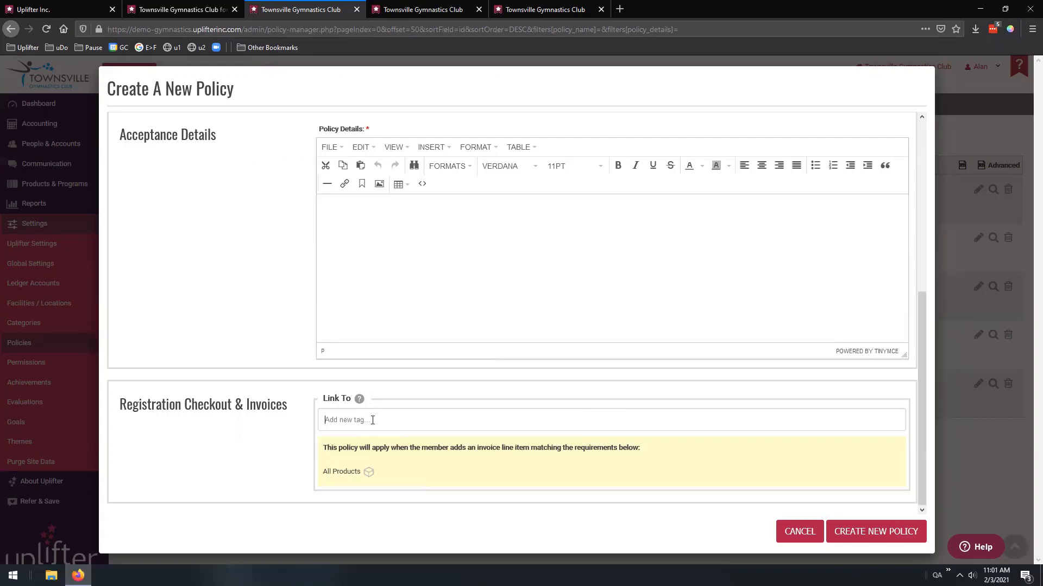
Search the link tags for "cat", link the policy to the Purple category level, and remove that link again
text(cat)
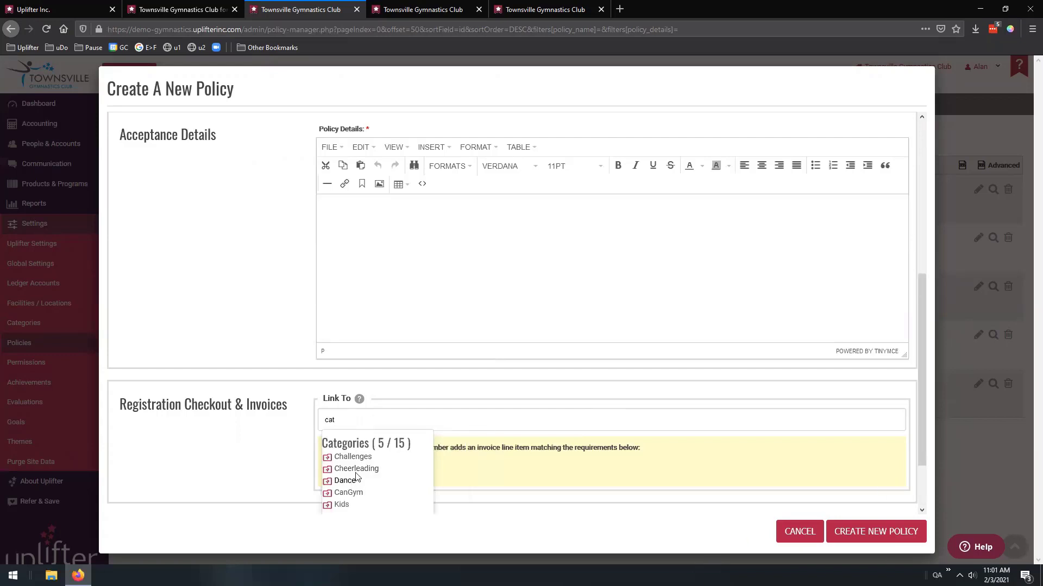
scroll(357, 477, down, 1)
scroll(345, 468, down, 1)
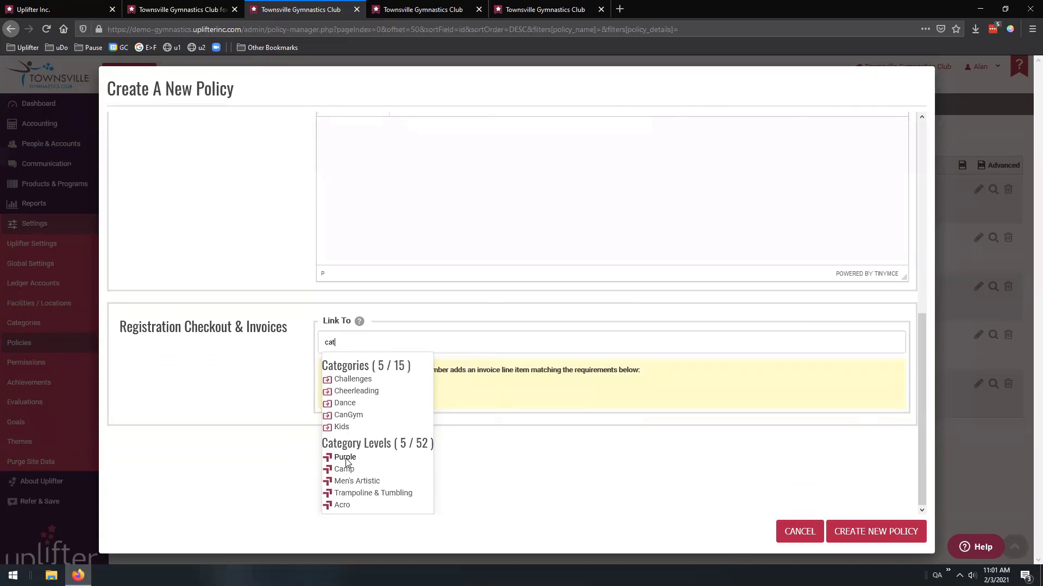
click(346, 460)
click(414, 401)
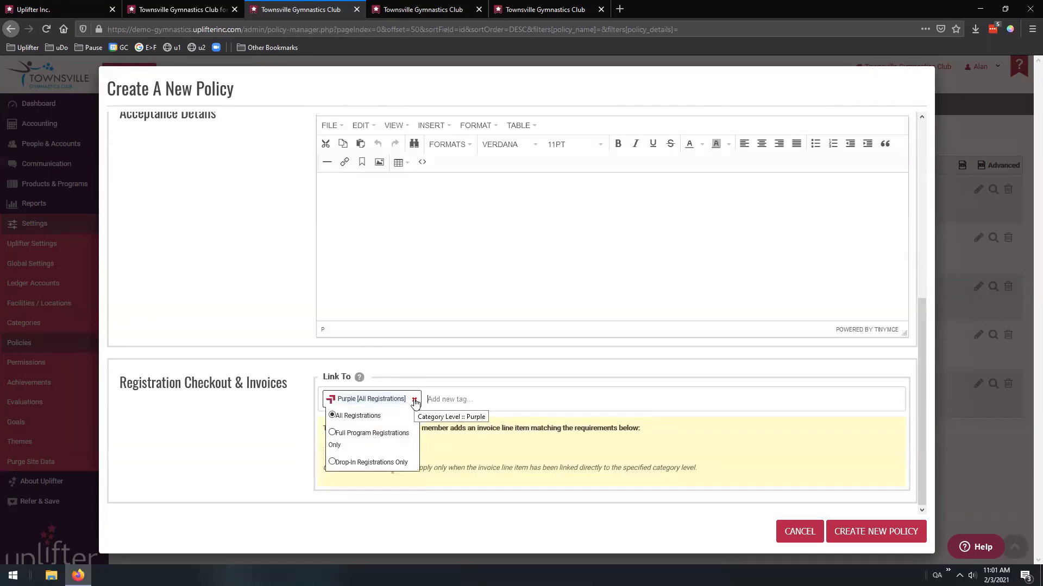
click(415, 400)
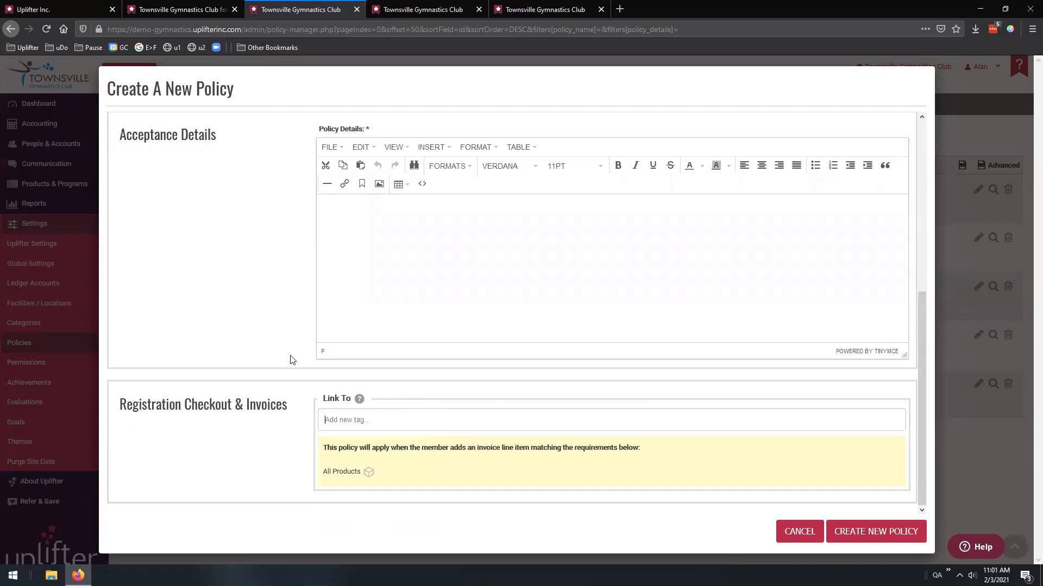
Apply the policy to Participant, then cancel creating the policy
scroll(275, 354, up, 5)
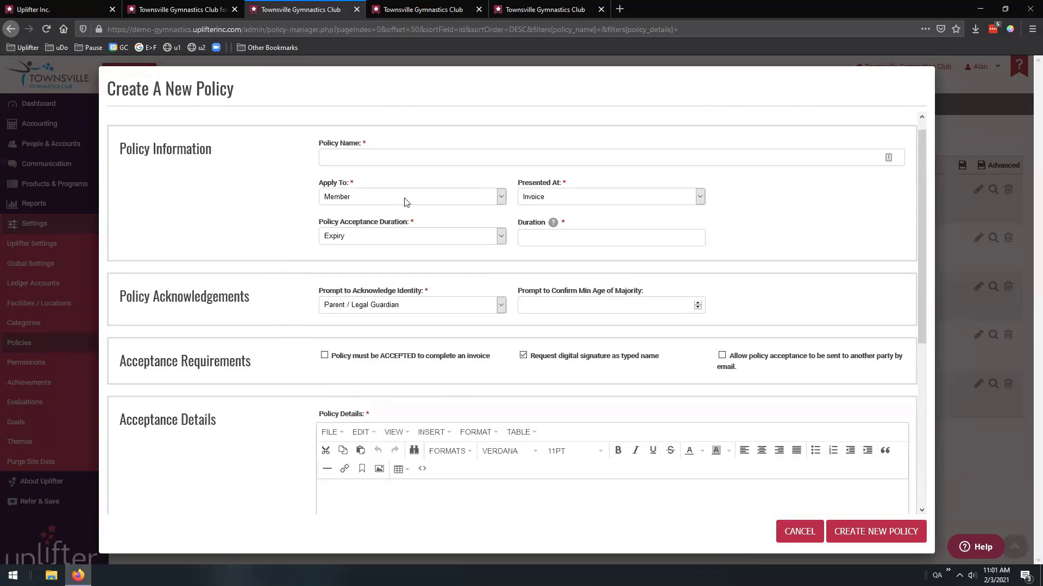
click(405, 202)
click(396, 224)
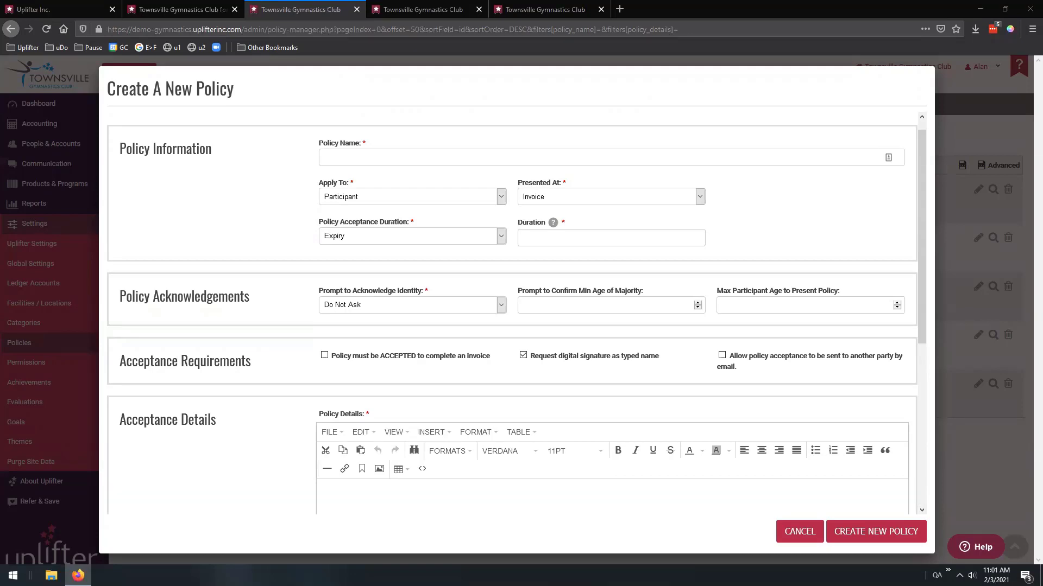
click(792, 536)
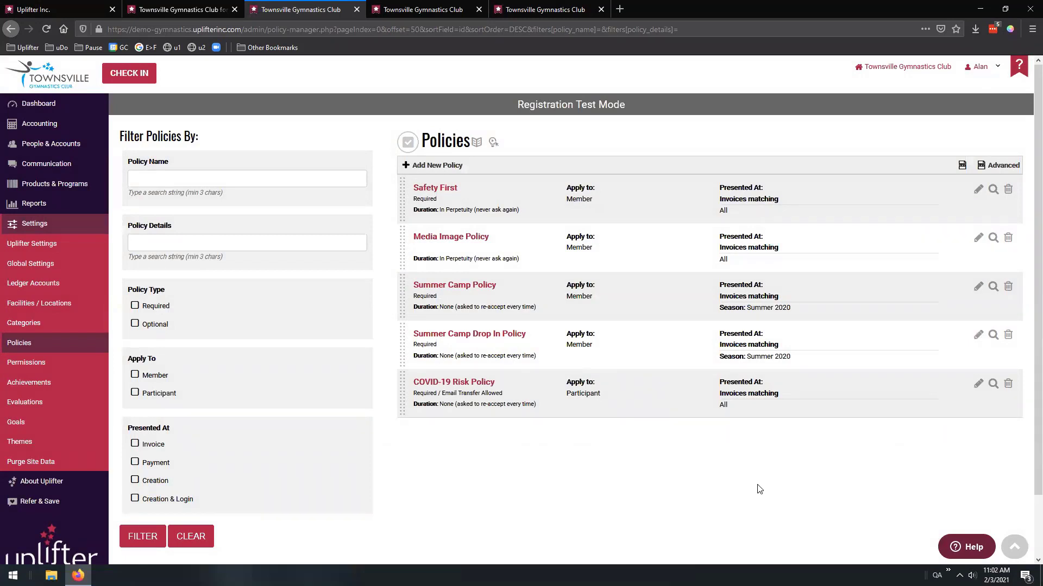
Examine the help article on Policies, including its index and webinar section, and close it
click(475, 145)
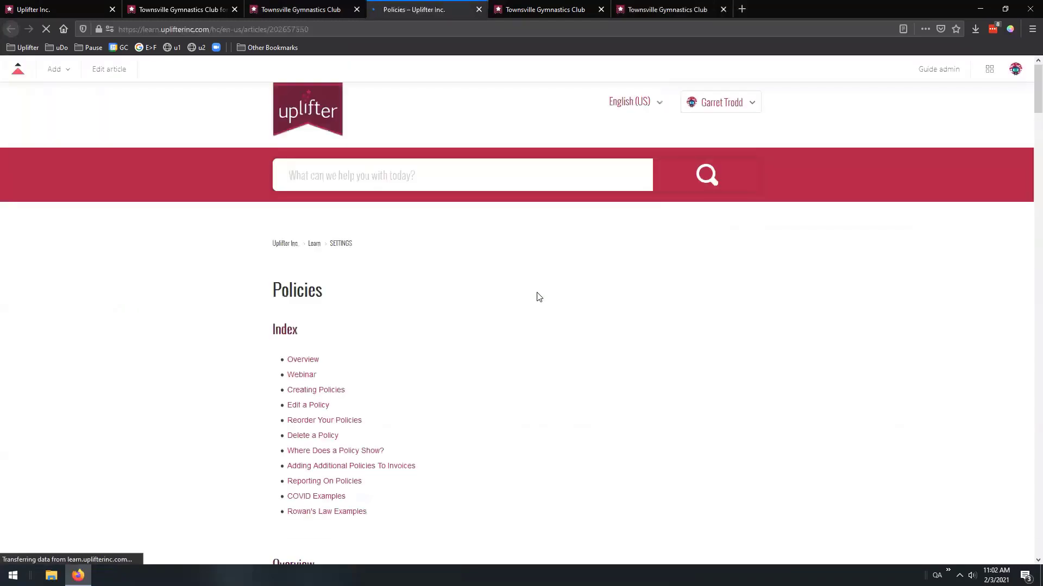
scroll(516, 288, down, 3)
scroll(465, 267, down, 1)
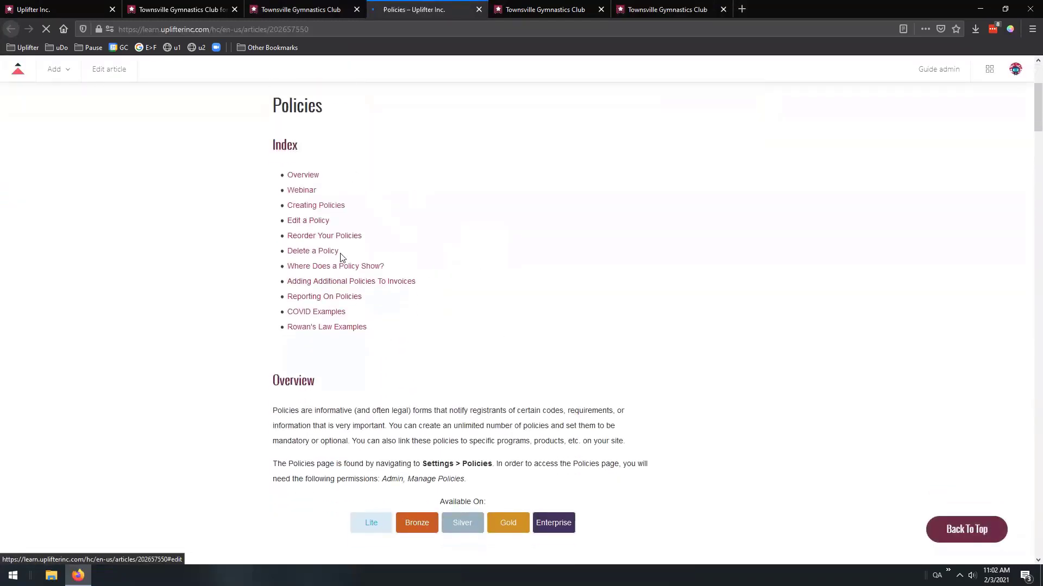
click(307, 196)
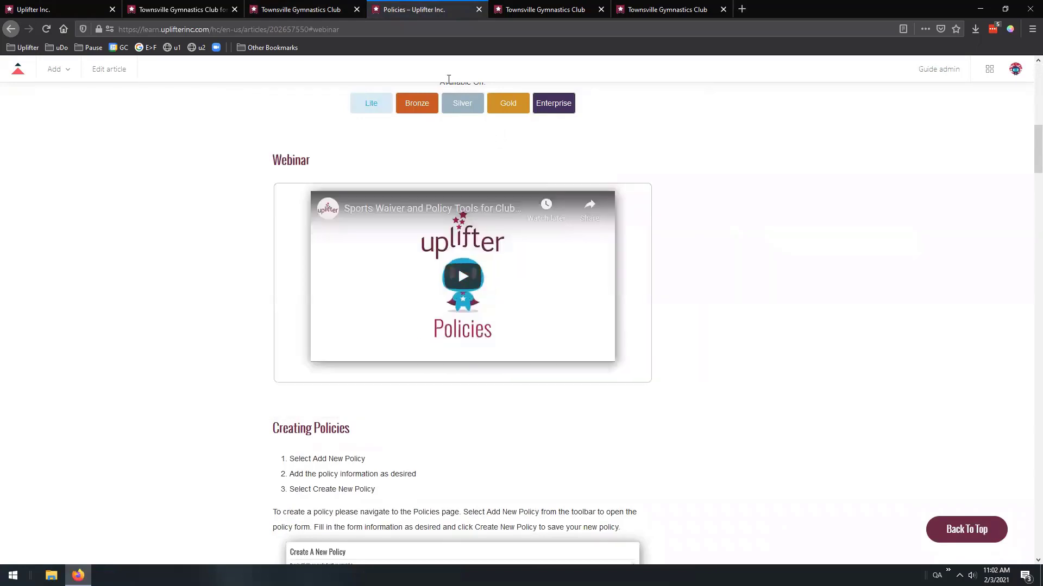
click(478, 10)
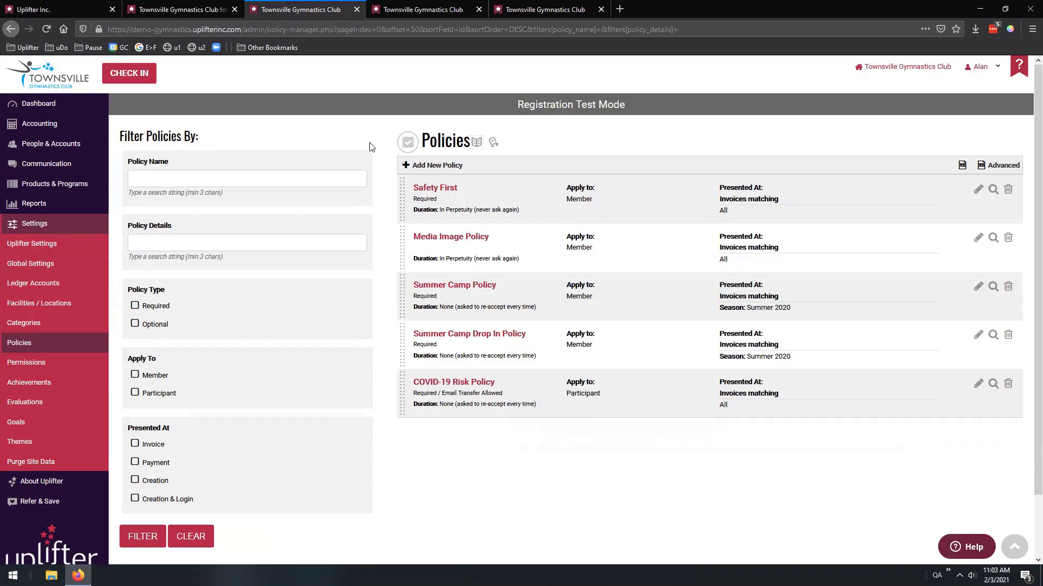
Search the site's built-in help for "invoice"
click(970, 554)
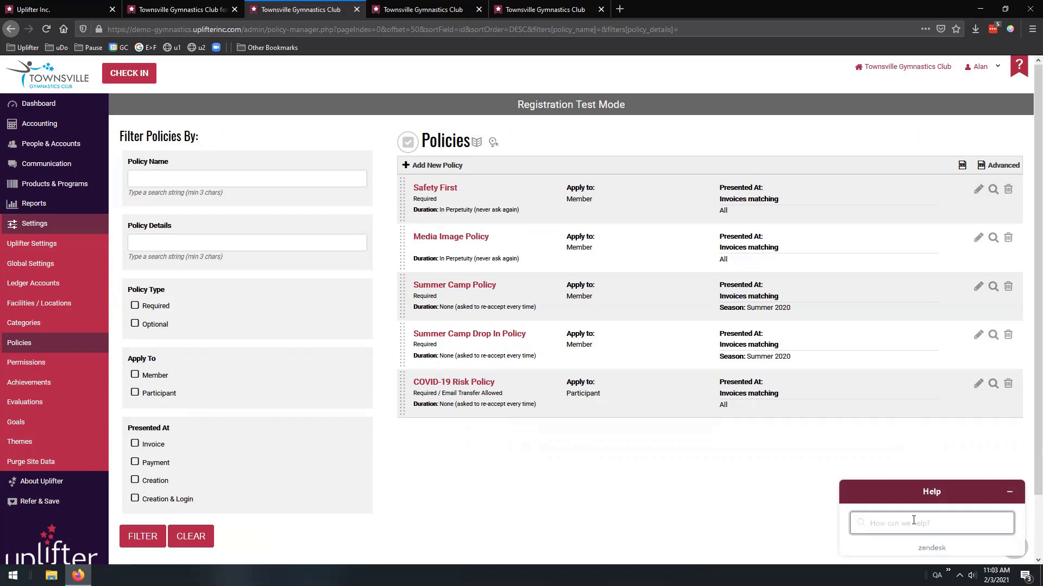
text(invoice)
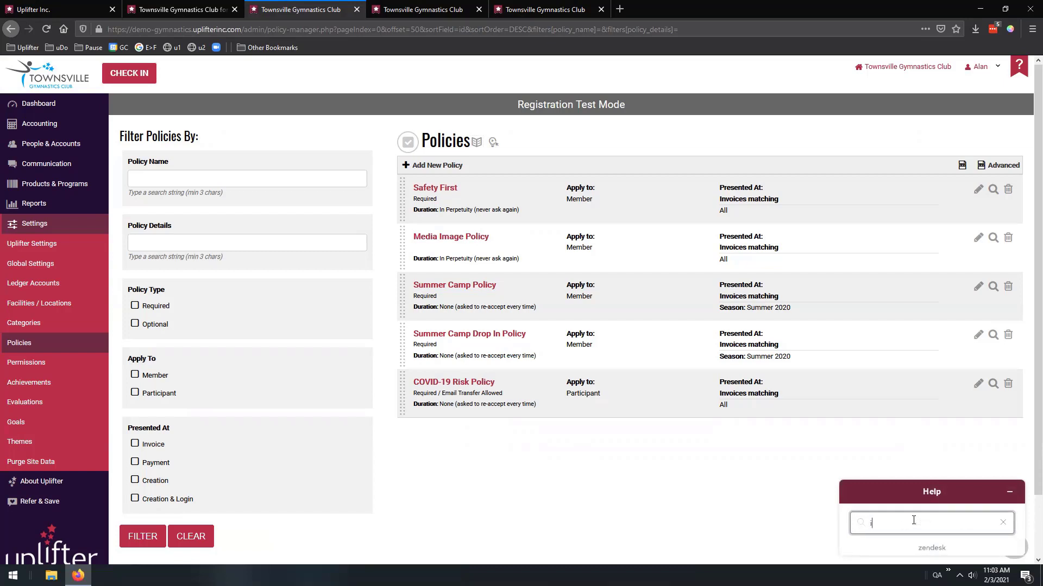